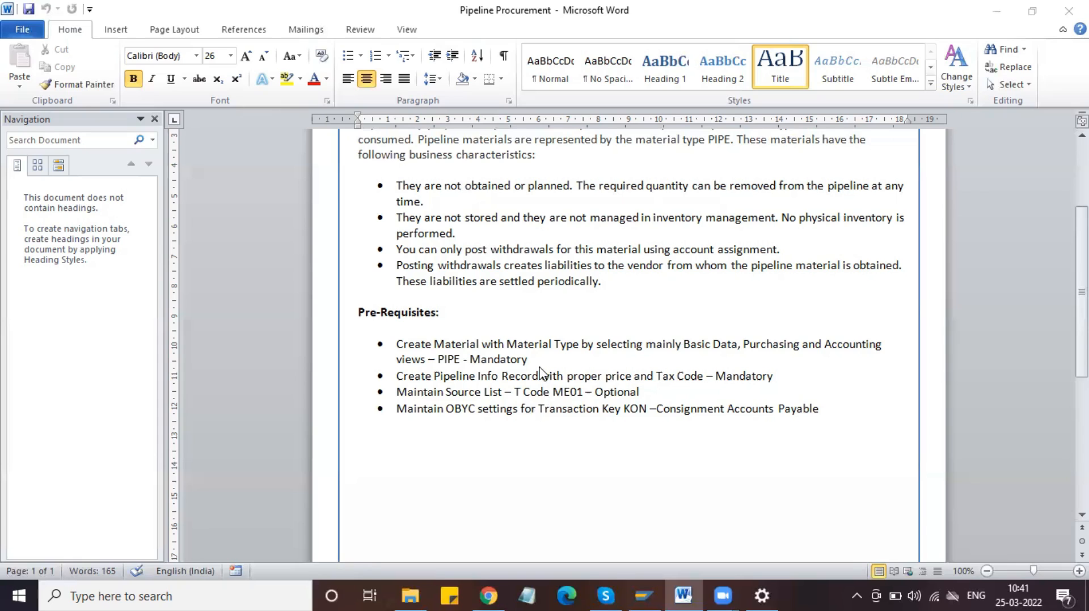
Add the line "Material Master" below the Pre-Requisites list.
{"action": "scroll", "coordinate": [542, 380], "scroll_direction": "down", "scroll_amount": 3}
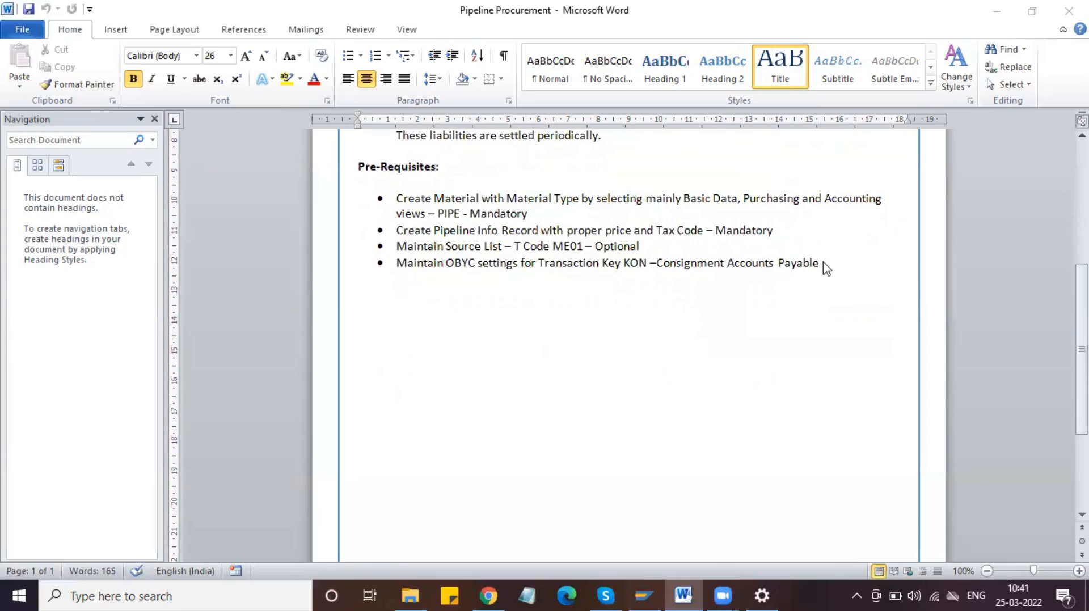
{"action": "left_click", "coordinate": [462, 314]}
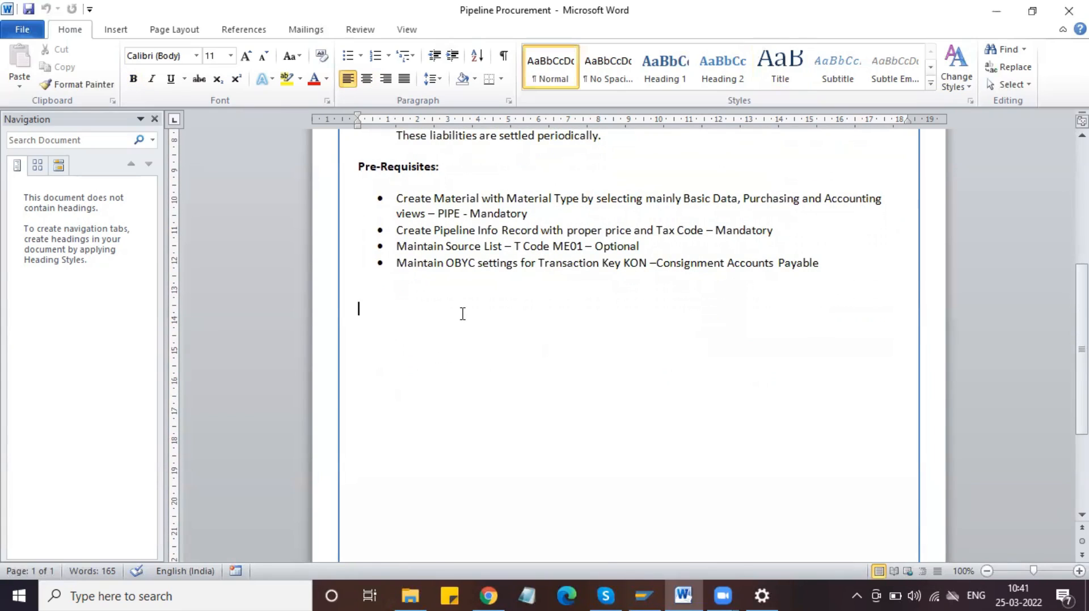
{"action": "type", "text": "Mate"}
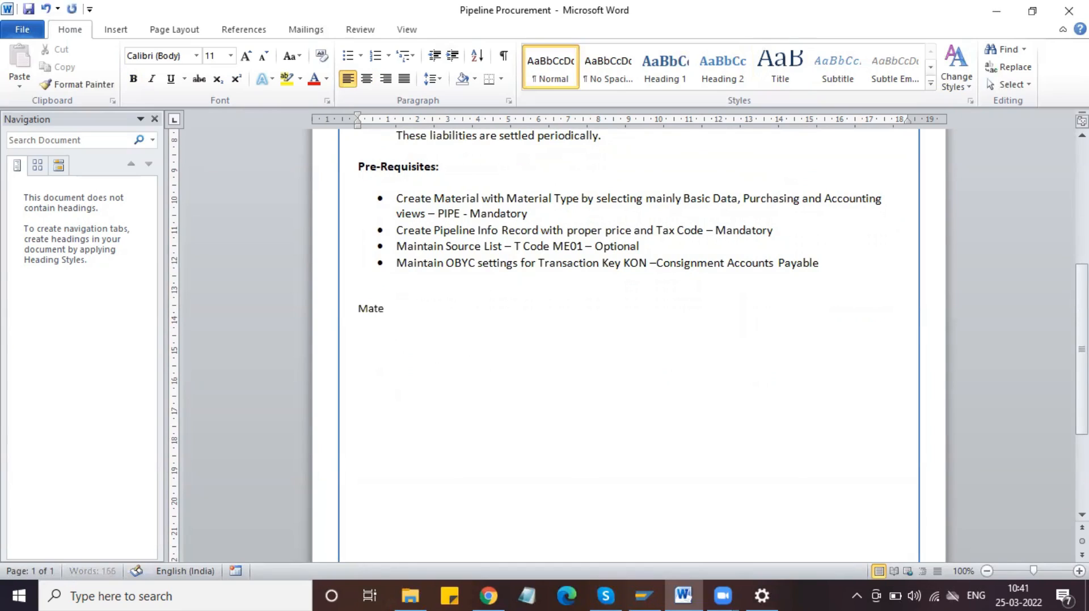
{"action": "type", "text": "rial Master"}
Format the "Material Master" line as Heading 2 and set its font to Calibri (Body).
{"action": "triple_click", "coordinate": [363, 307]}
{"action": "left_click", "coordinate": [729, 79]}
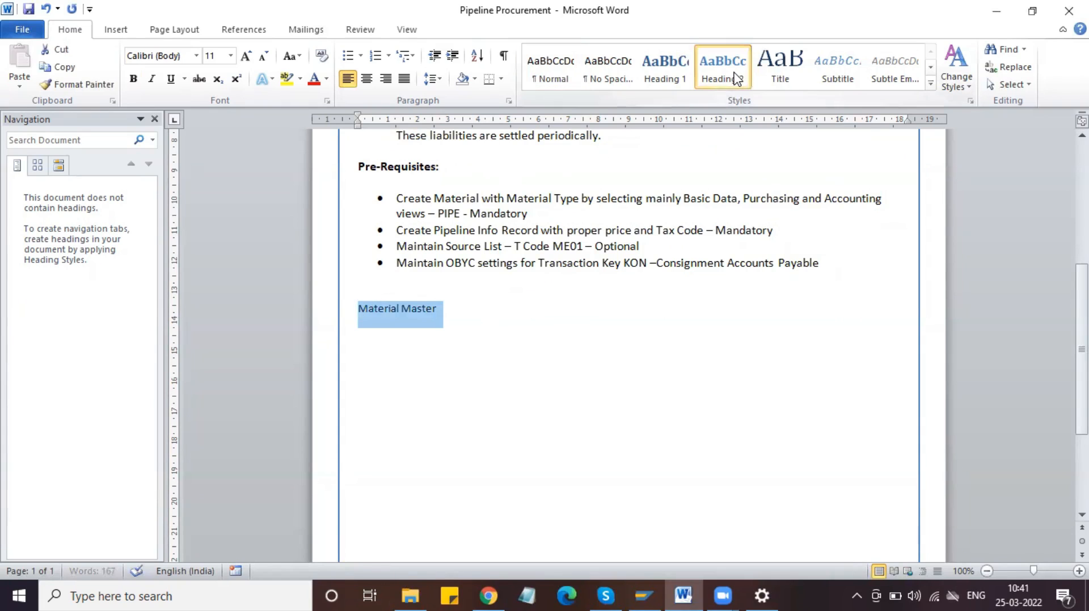
{"action": "left_click", "coordinate": [246, 56]}
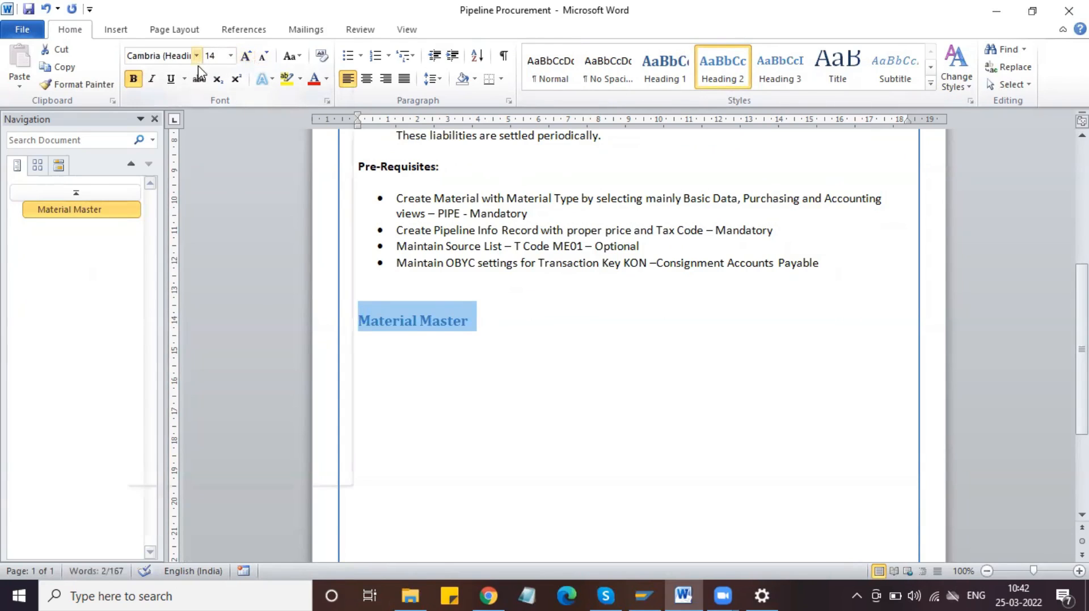
{"action": "left_click", "coordinate": [197, 56]}
{"action": "left_click", "coordinate": [199, 110]}
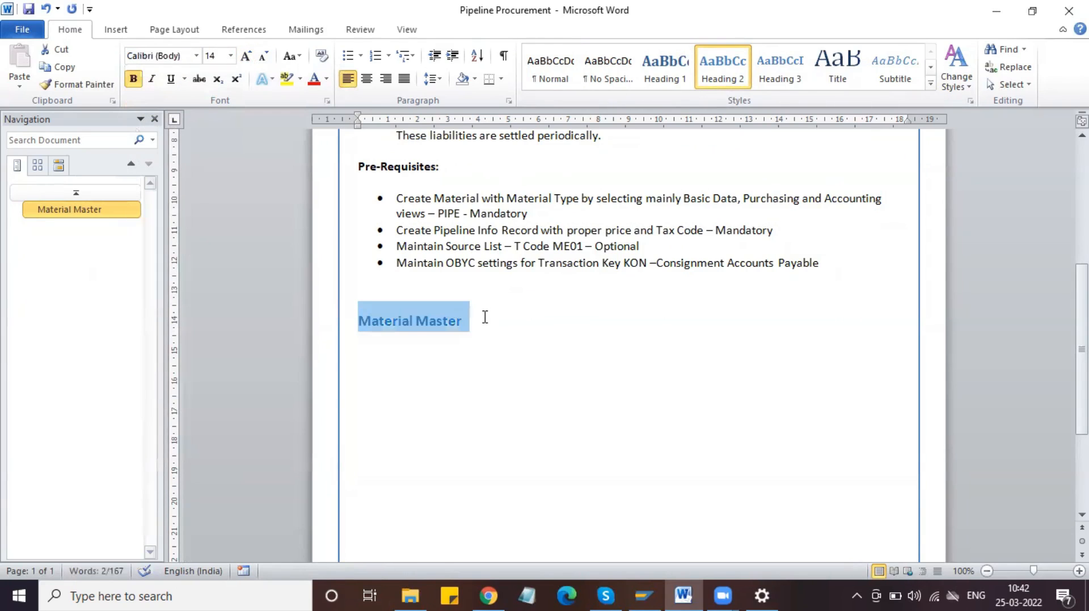
Add a bullet reading "Material Type – PIPE" below the Material Master heading.
{"action": "left_click", "coordinate": [485, 317]}
{"action": "key", "text": "Return"}
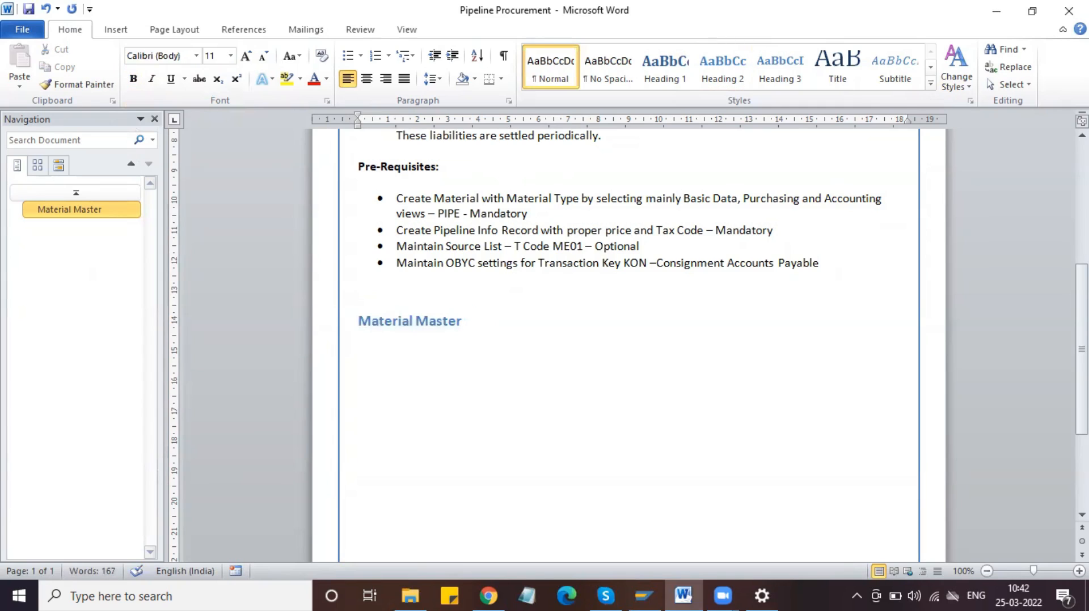
{"action": "left_click", "coordinate": [348, 56]}
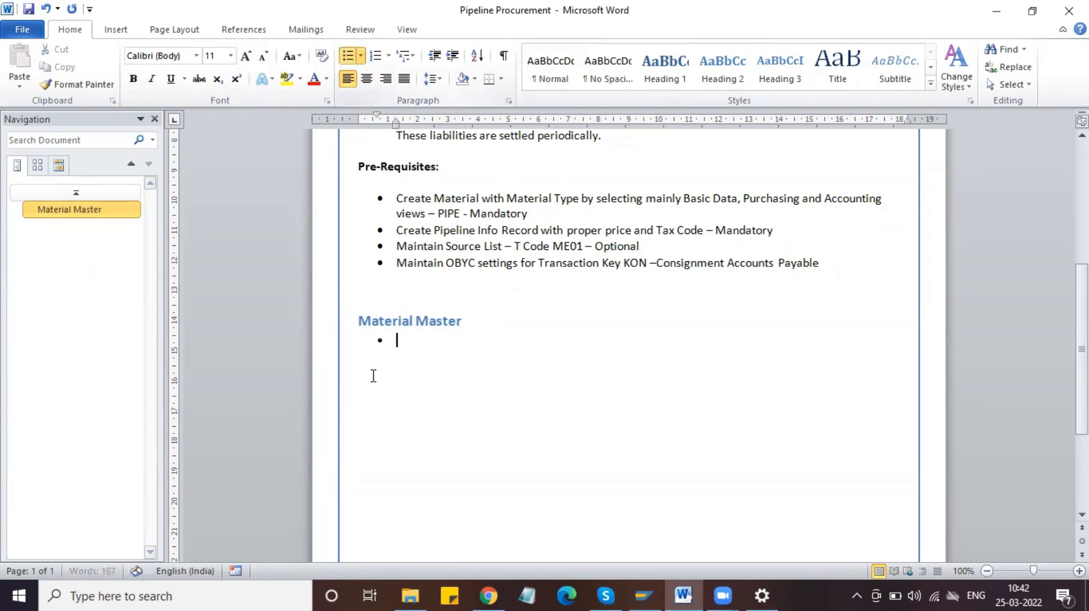
{"action": "type", "text": "Materia"}
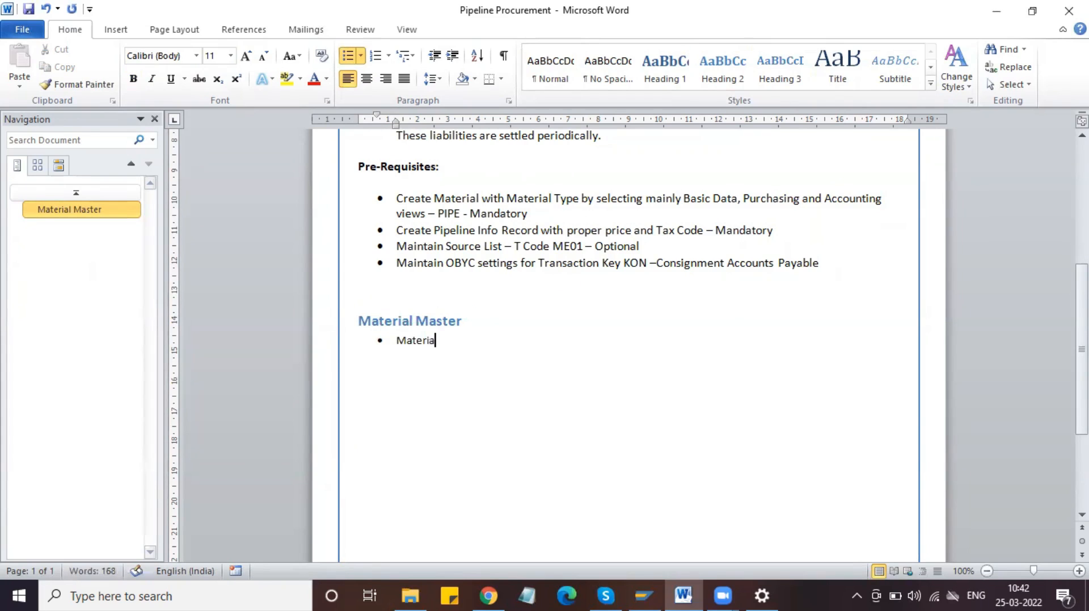
{"action": "type", "text": "l Type - PIPE"}
{"action": "key", "text": "Return"}
{"action": "type", "text": "T-c"}
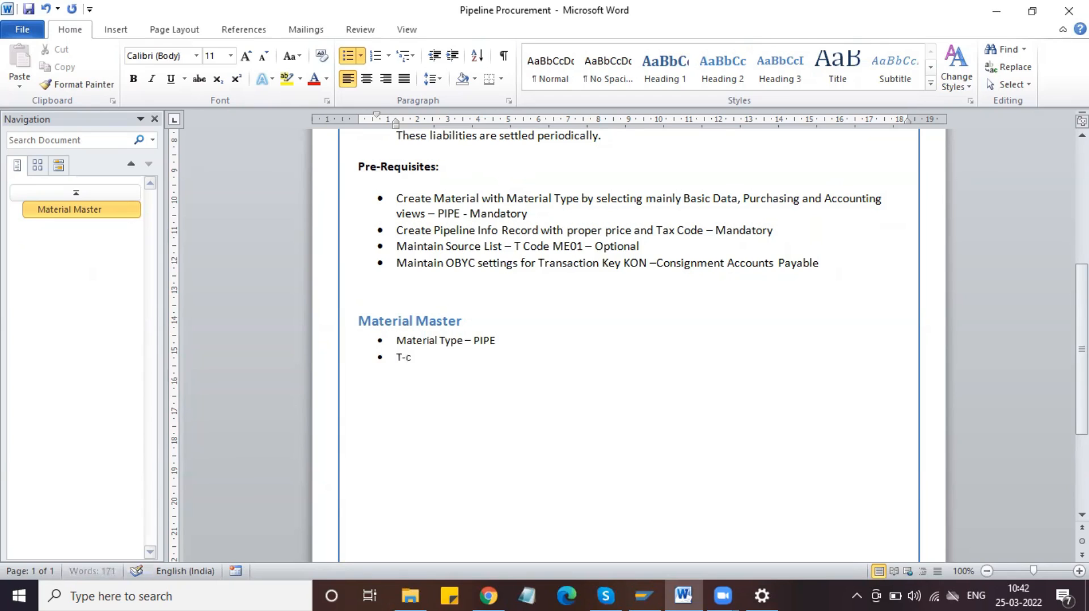
{"action": "key", "text": "BackSpace"}
{"action": "key", "text": "BackSpace"}
{"action": "key", "text": "BackSpace"}
{"action": "key", "text": "BackSpace"}
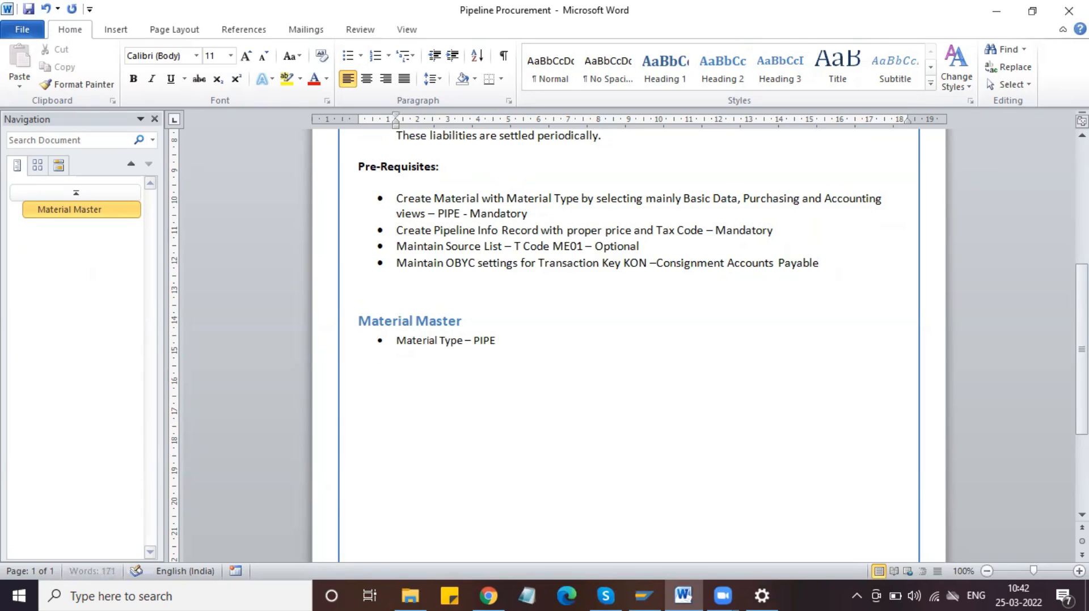
{"action": "key", "text": "BackSpace"}
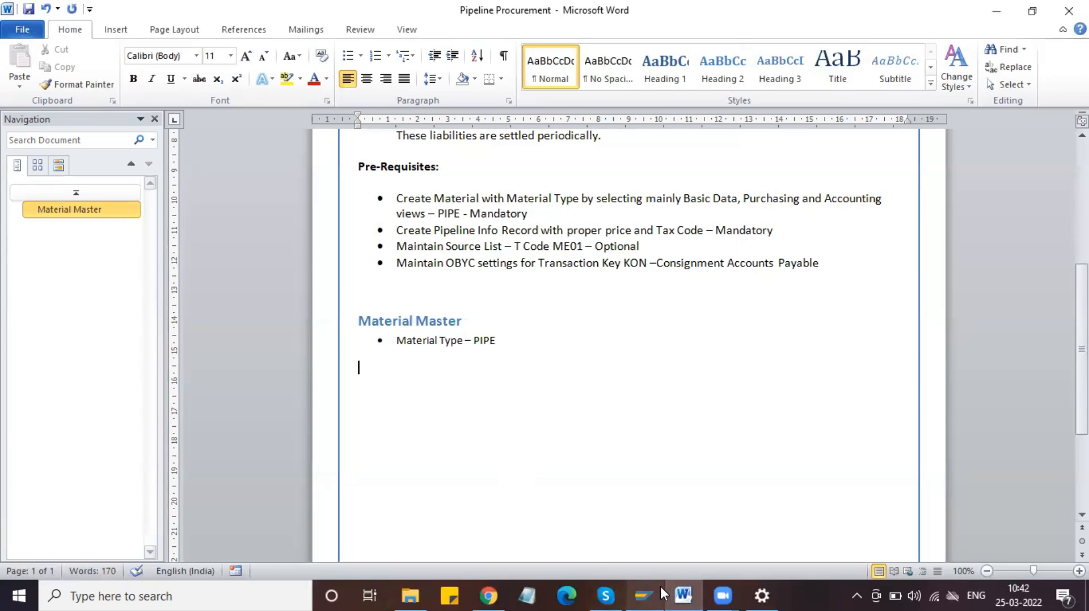
Switch to SAP, open the system connection and log on with the user name and account password.
{"action": "left_click", "coordinate": [644, 595]}
{"action": "left_click", "coordinate": [262, 119]}
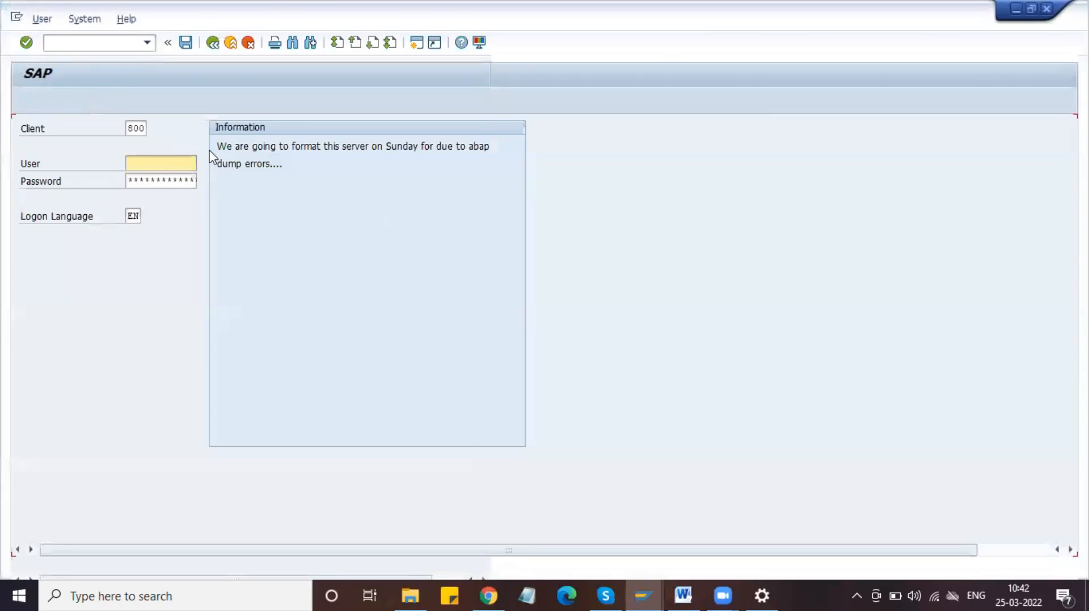
{"action": "type", "text": "mm"}
{"action": "key", "text": "Tab"}
{"action": "type", "text": "*******"}
{"action": "key", "text": "Return"}
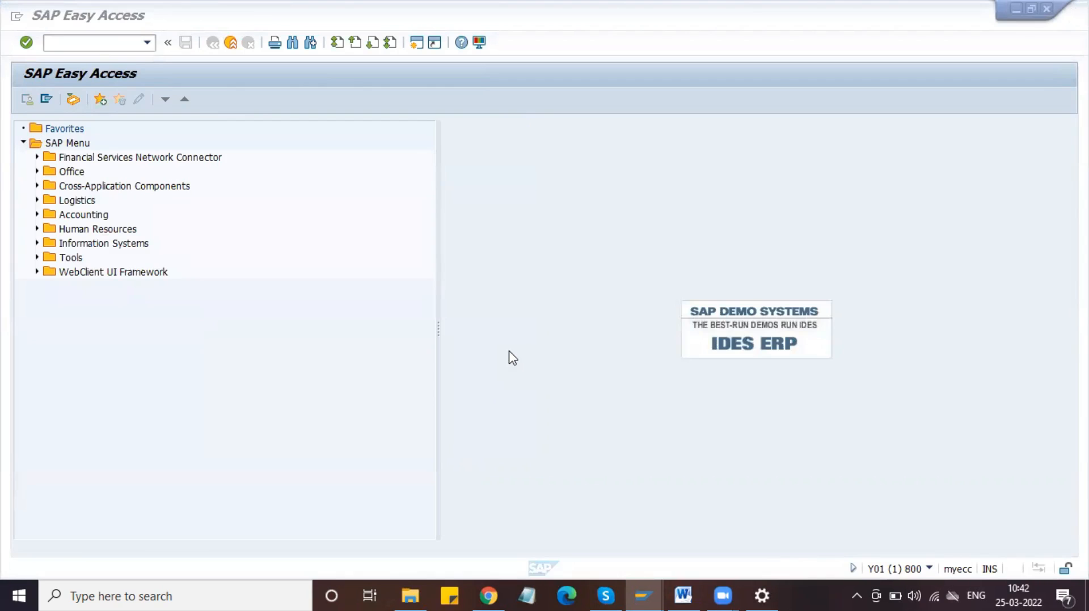
Run transaction SPRO and display the SAP Reference IMG.
{"action": "left_click", "coordinate": [91, 40]}
{"action": "type", "text": "spro"}
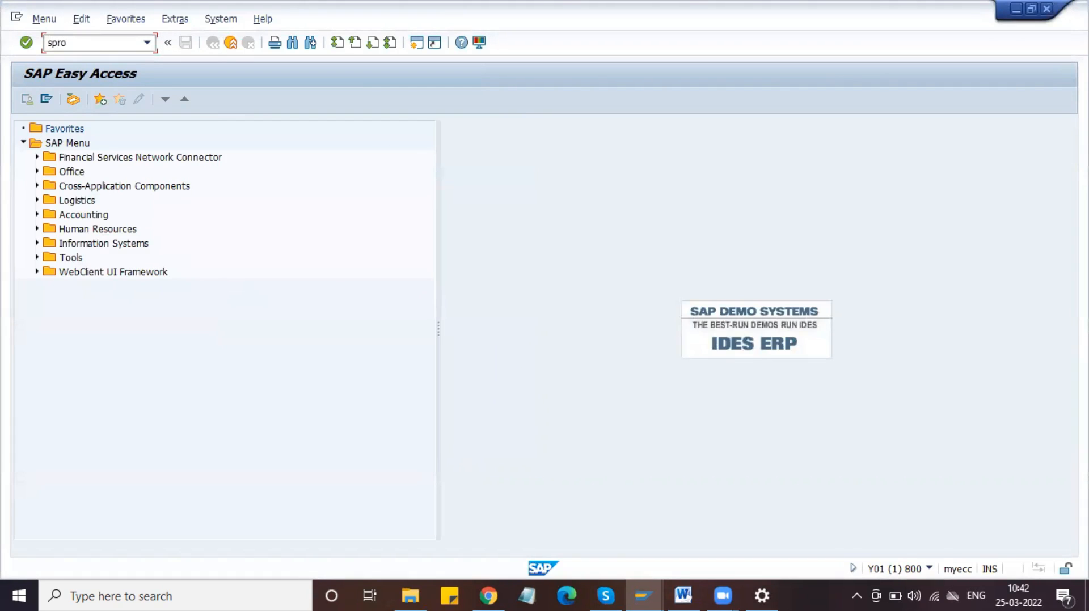
{"action": "key", "text": "Return"}
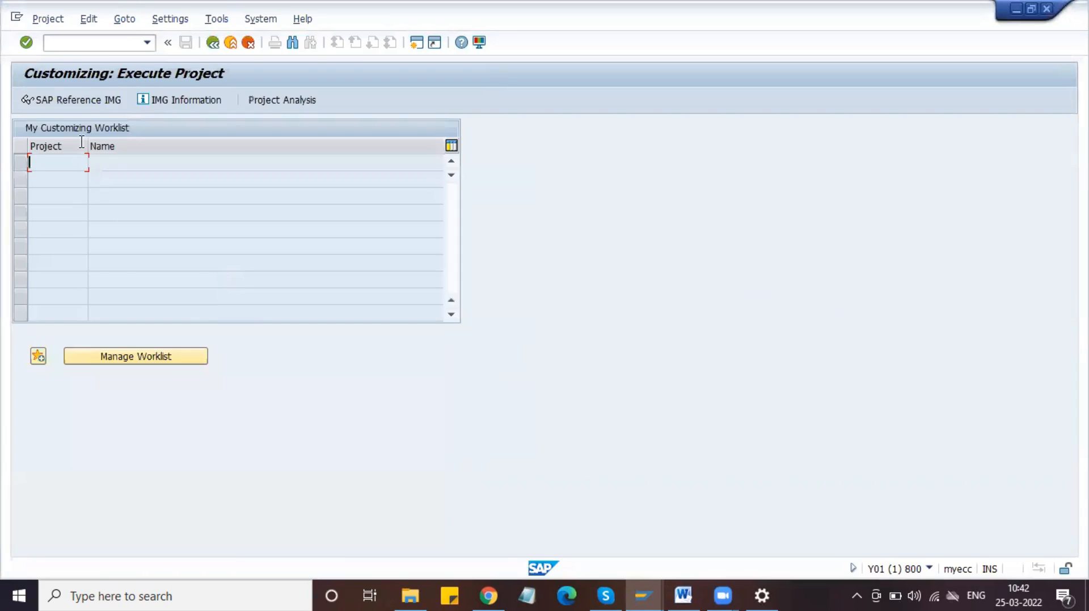
{"action": "left_click", "coordinate": [76, 103]}
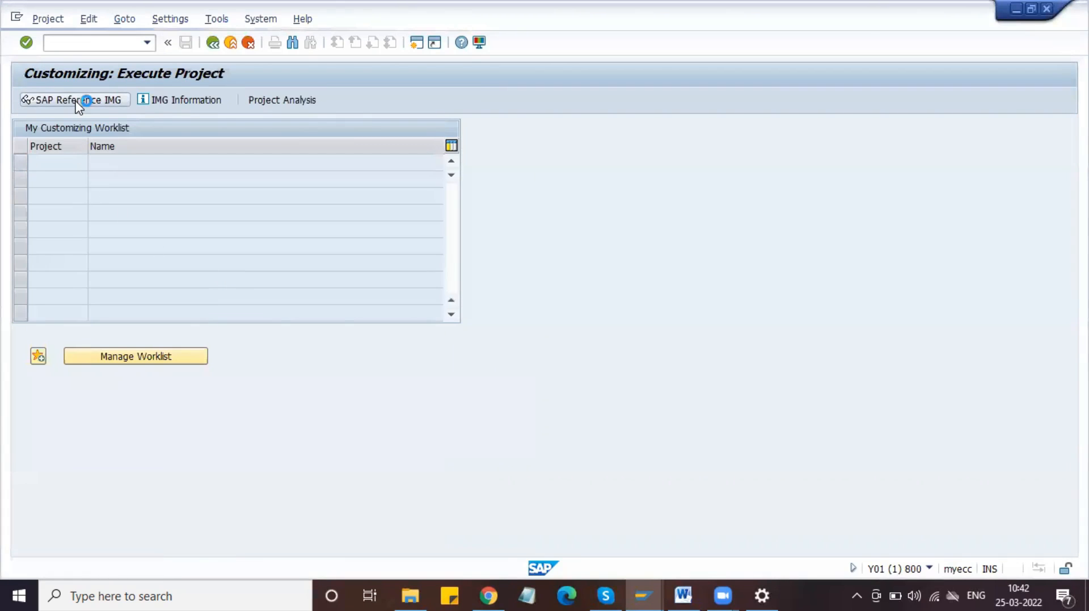
Expand Logistics - General in the IMG structure and its Material Master node.
{"action": "scroll", "coordinate": [114, 331], "scroll_direction": "down", "scroll_amount": 1}
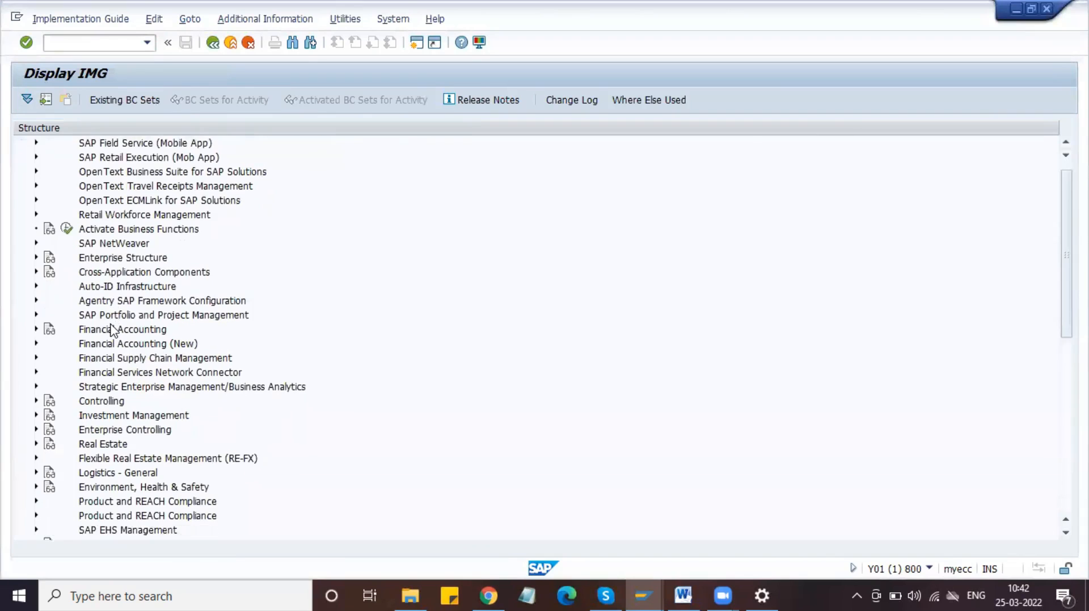
{"action": "scroll", "coordinate": [113, 330], "scroll_direction": "down", "scroll_amount": 5}
{"action": "double_click", "coordinate": [98, 332]}
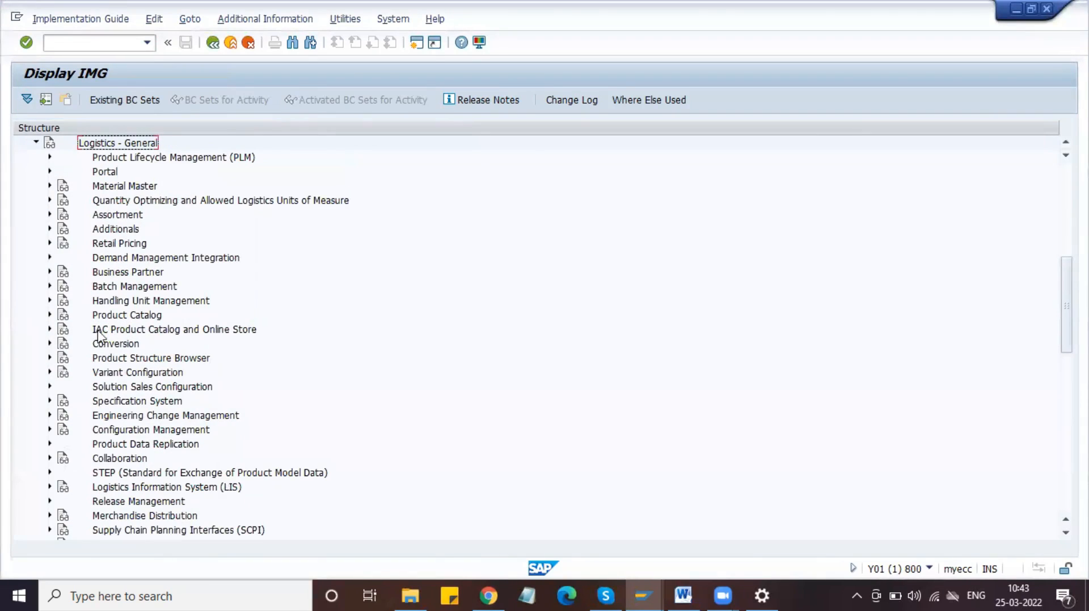
{"action": "left_click", "coordinate": [103, 189]}
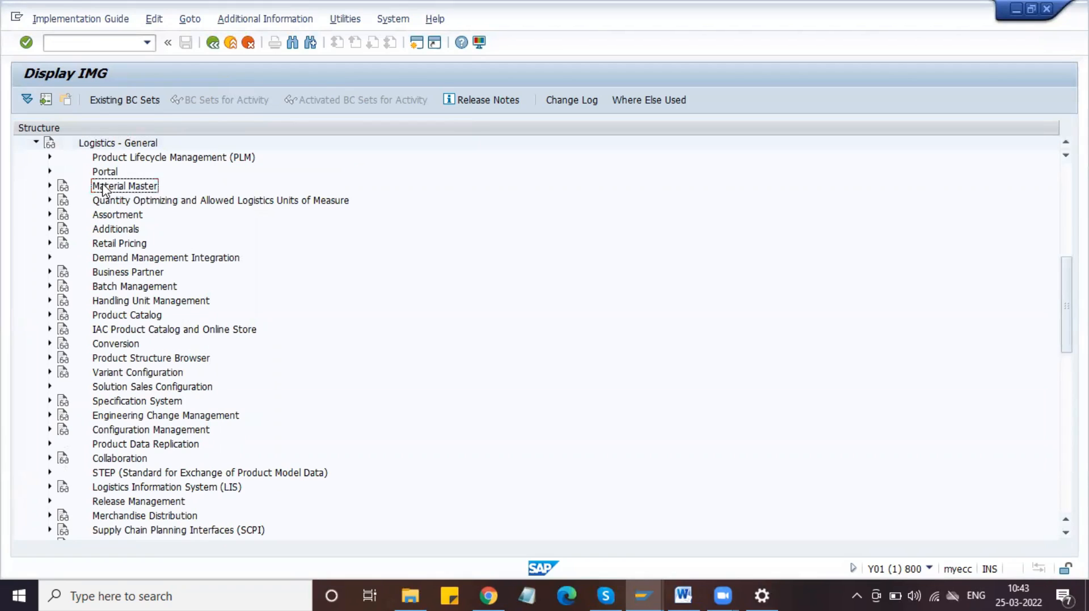
{"action": "double_click", "coordinate": [104, 189]}
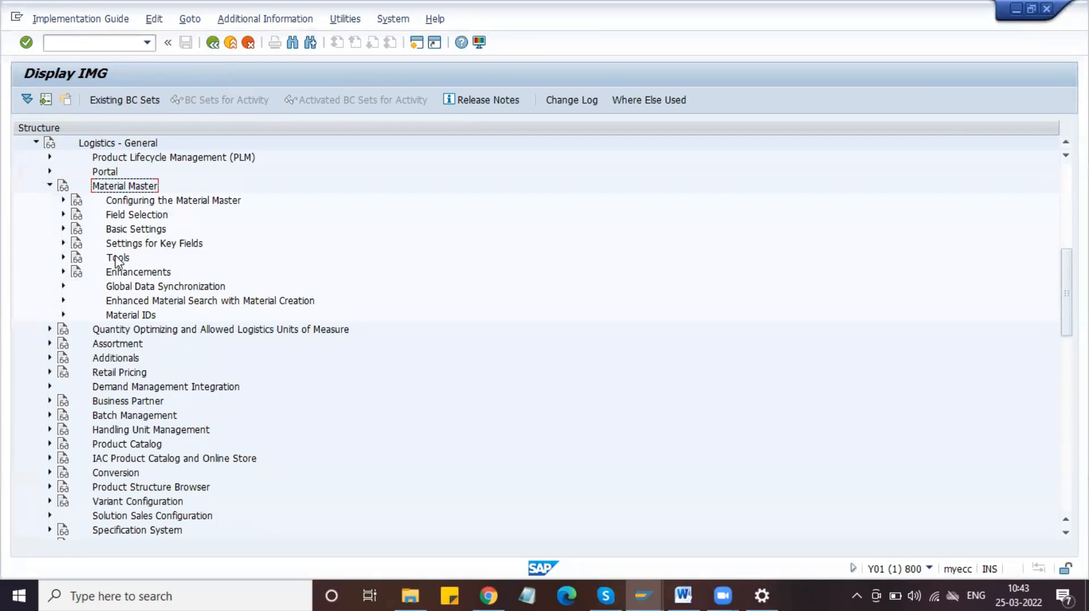
Open the Define Attributes of Material Types activity in the Material Master's Basic Settings, under Material Types.
{"action": "left_click", "coordinate": [115, 248]}
{"action": "double_click", "coordinate": [115, 249]}
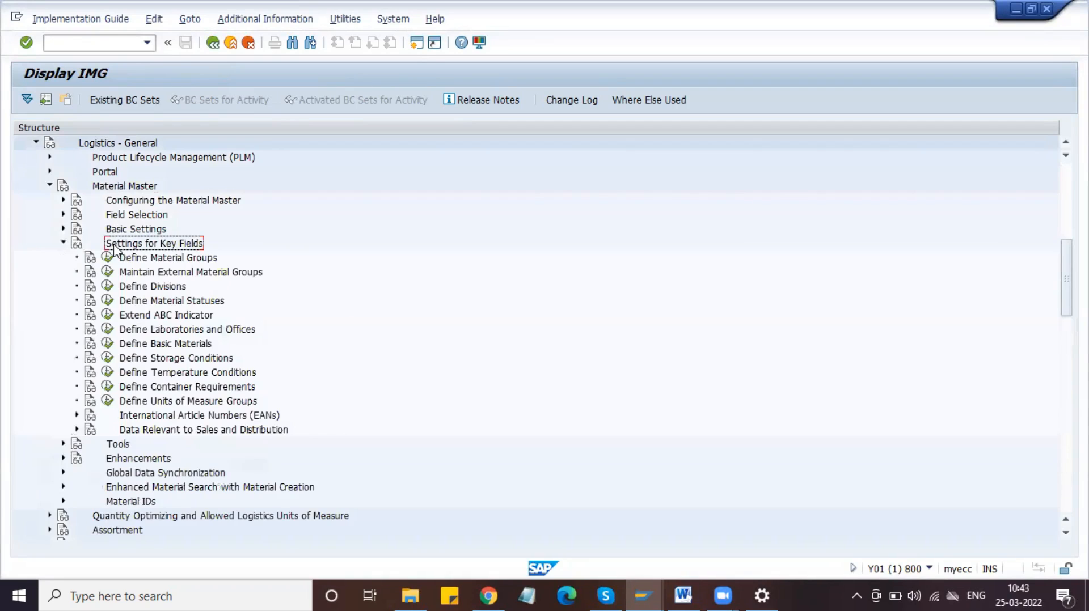
{"action": "double_click", "coordinate": [117, 231]}
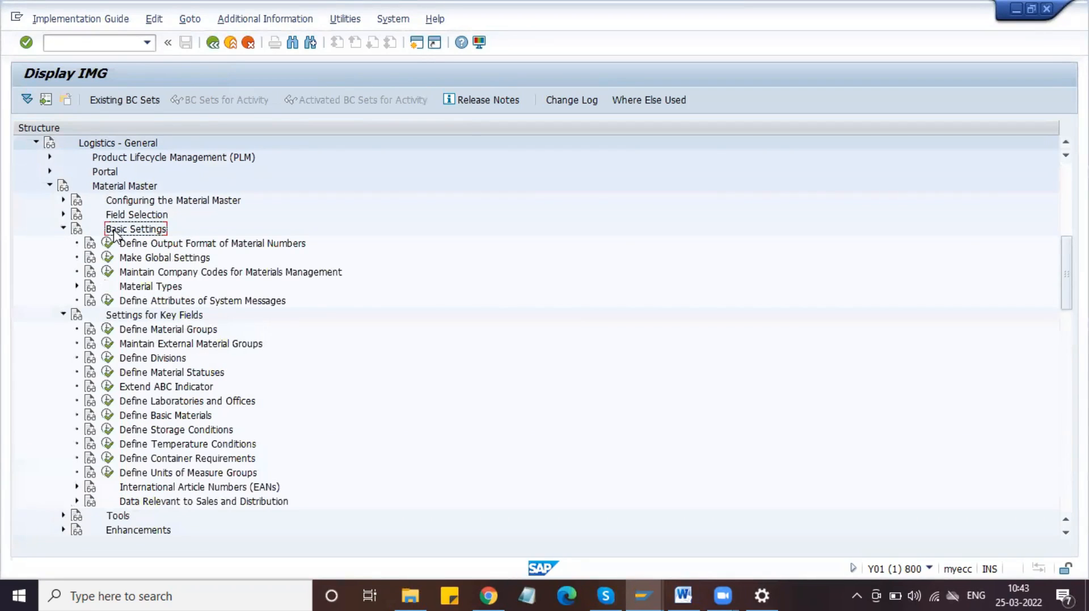
{"action": "left_click", "coordinate": [63, 314]}
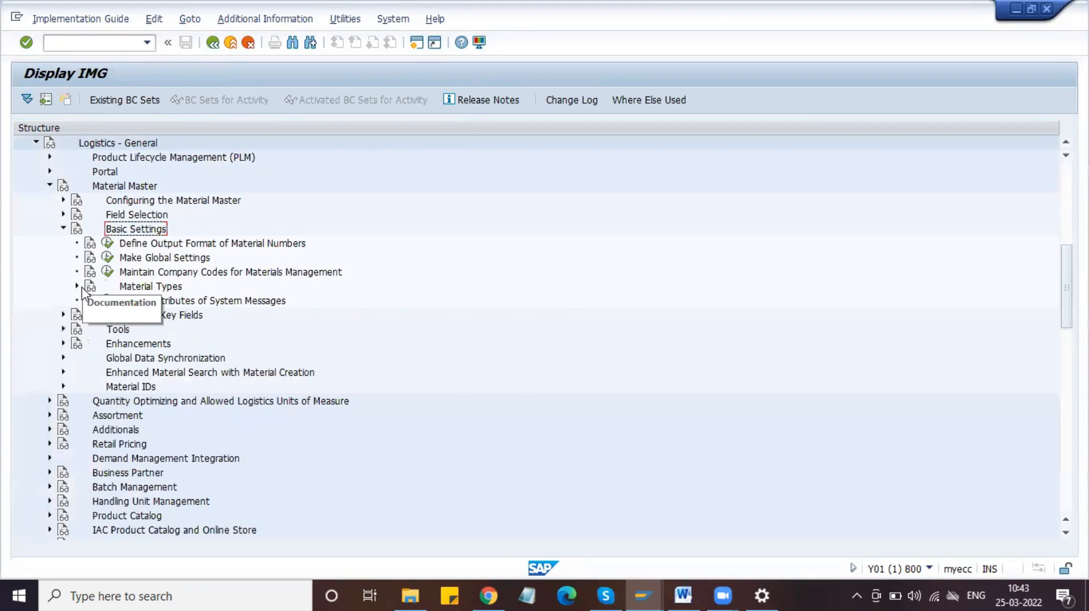
{"action": "left_click", "coordinate": [78, 287]}
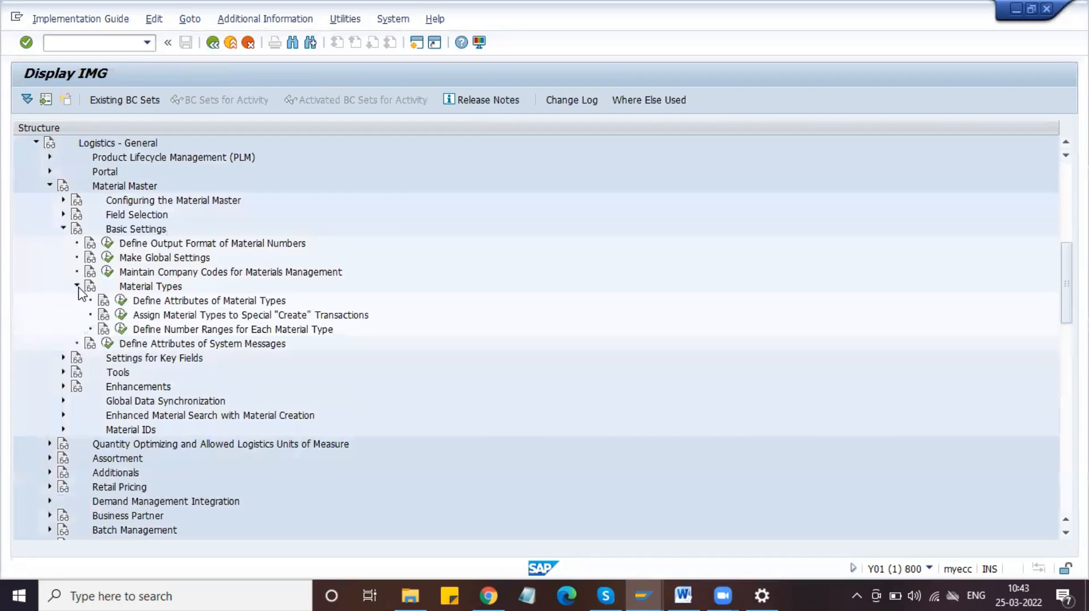
{"action": "left_click", "coordinate": [122, 304]}
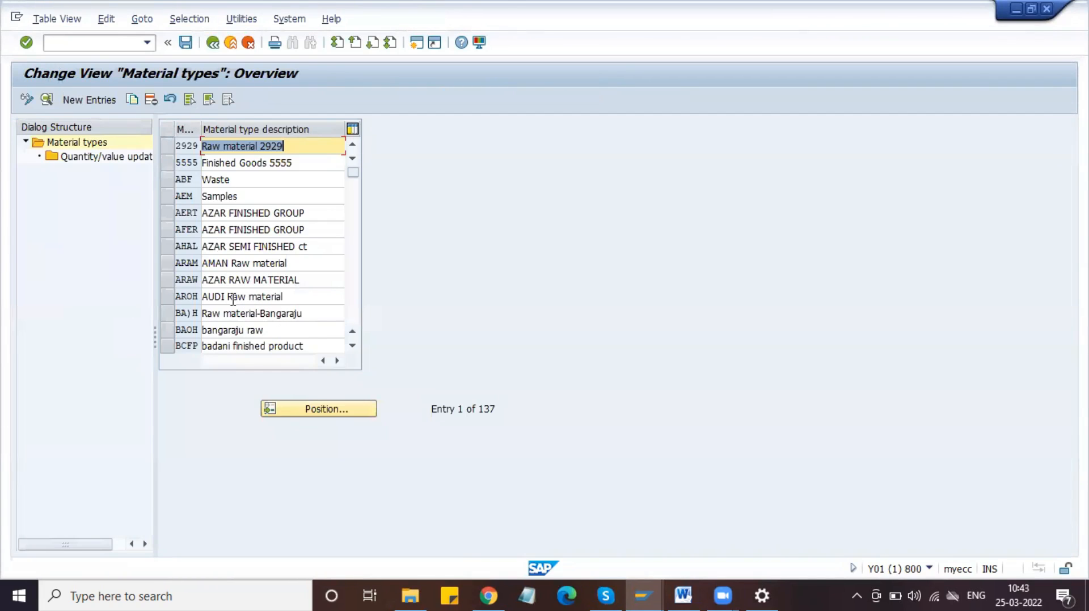
Position the material types list at material type PIPE.
{"action": "left_click", "coordinate": [305, 409]}
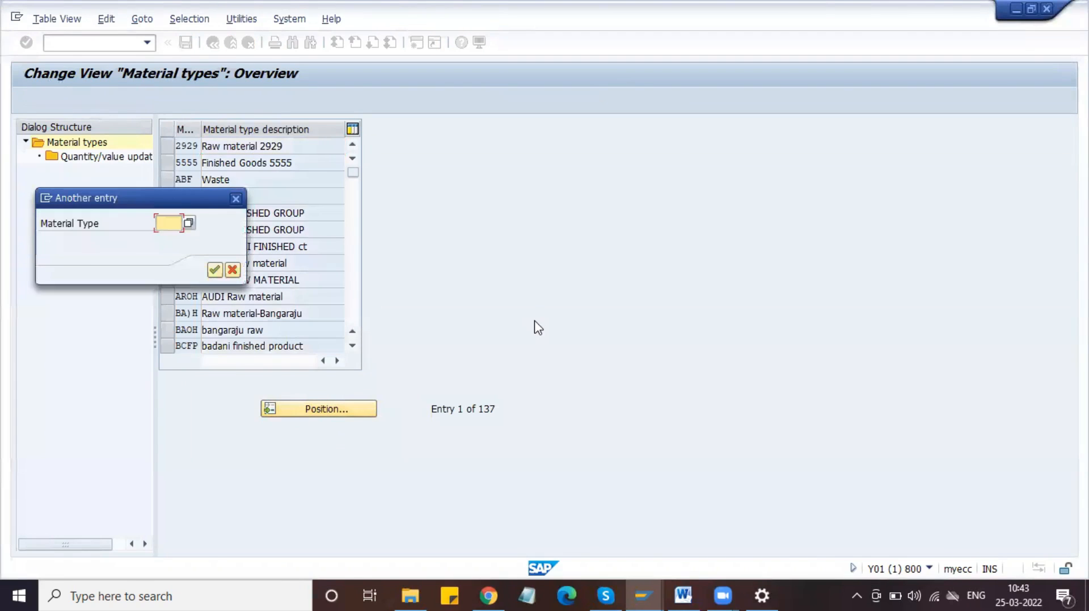
{"action": "type", "text": "pipe"}
{"action": "key", "text": "Return"}
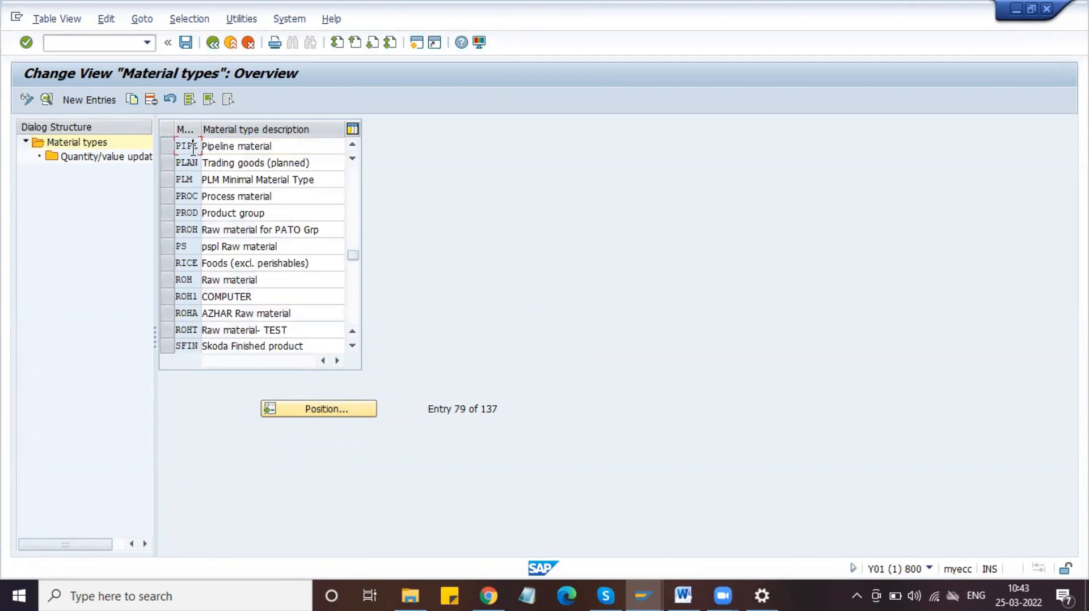
Select the PIPE material type and open its Quantity/value updating settings.
{"action": "left_click", "coordinate": [168, 147]}
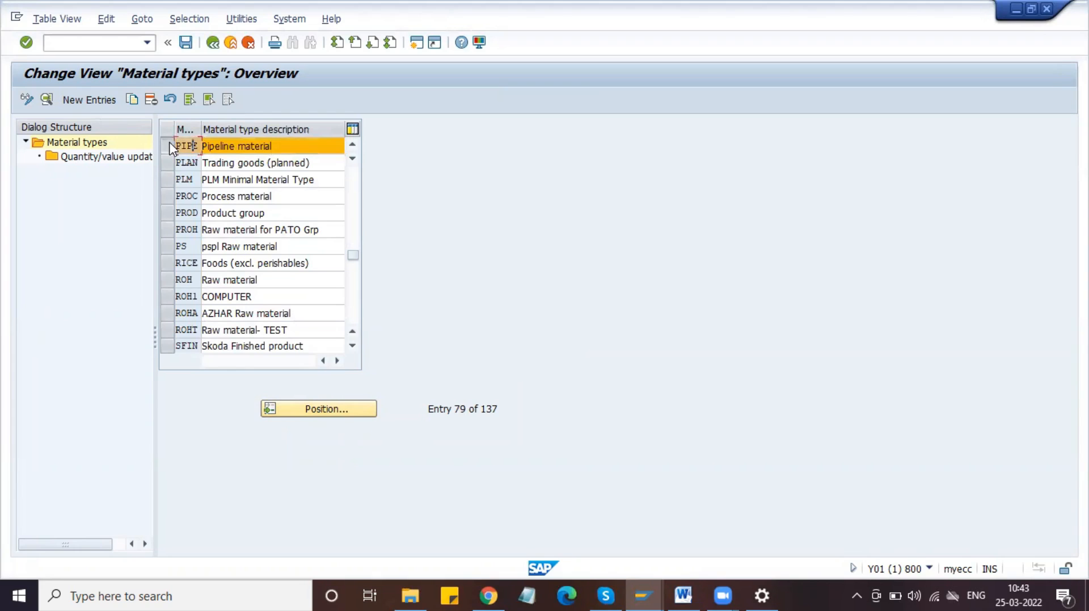
{"action": "left_click", "coordinate": [191, 148]}
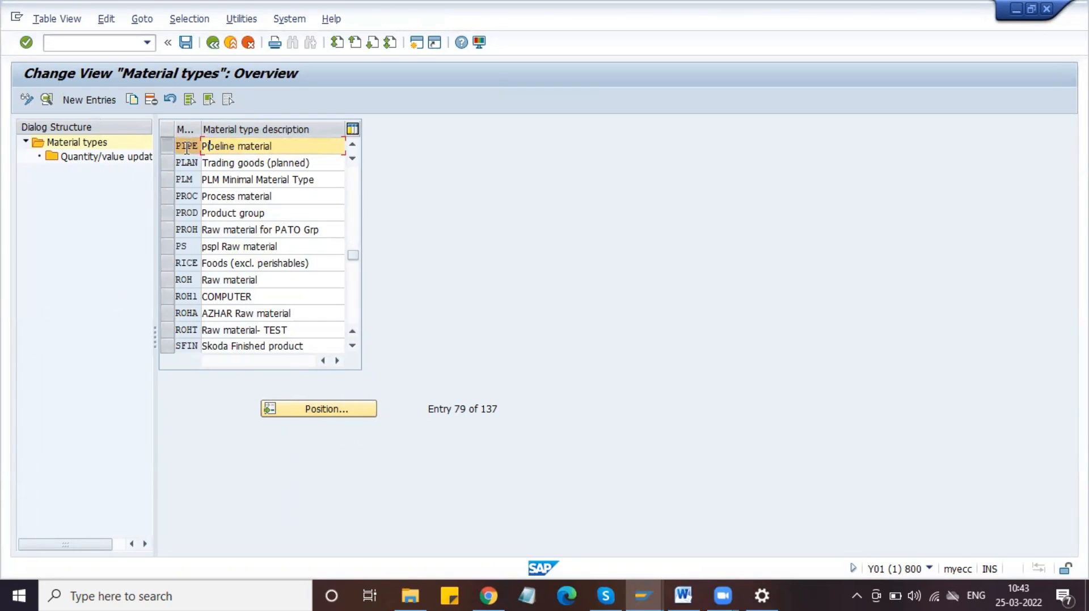
{"action": "key", "text": "shift+Tab"}
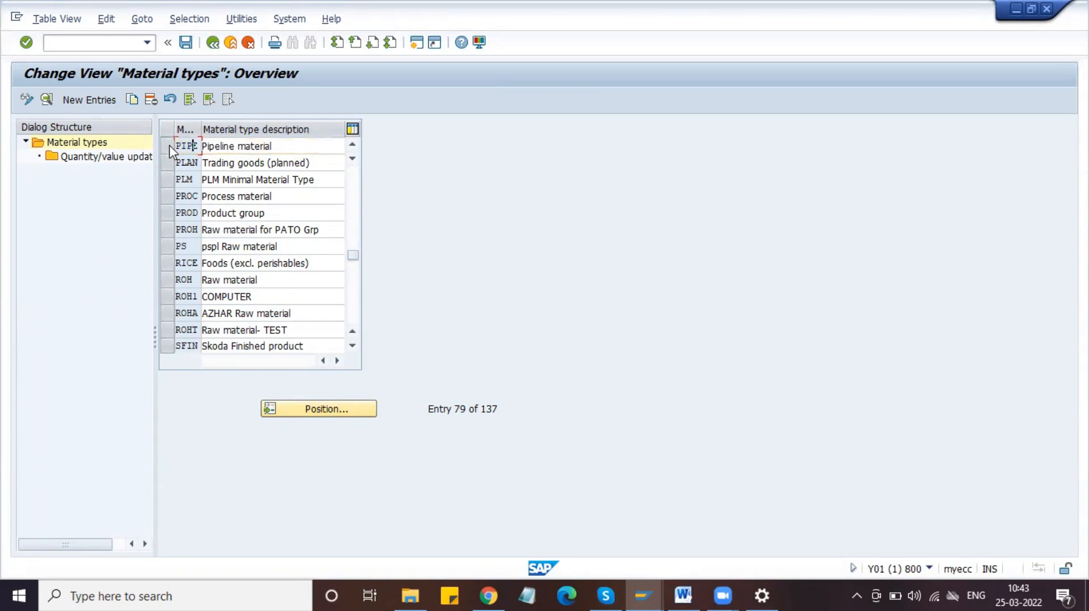
{"action": "left_click", "coordinate": [169, 149]}
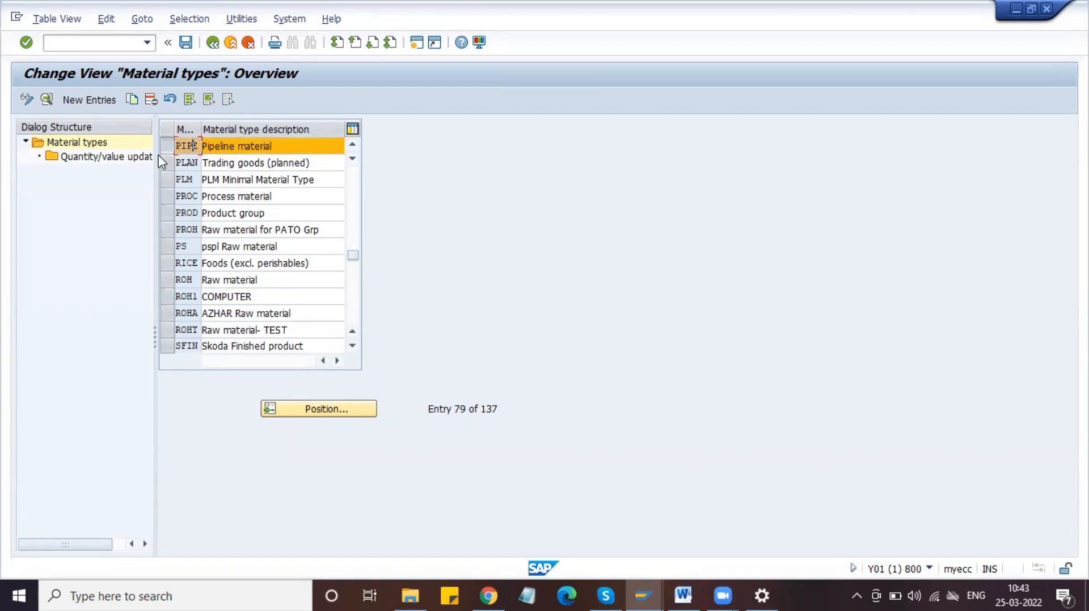
{"action": "double_click", "coordinate": [120, 159]}
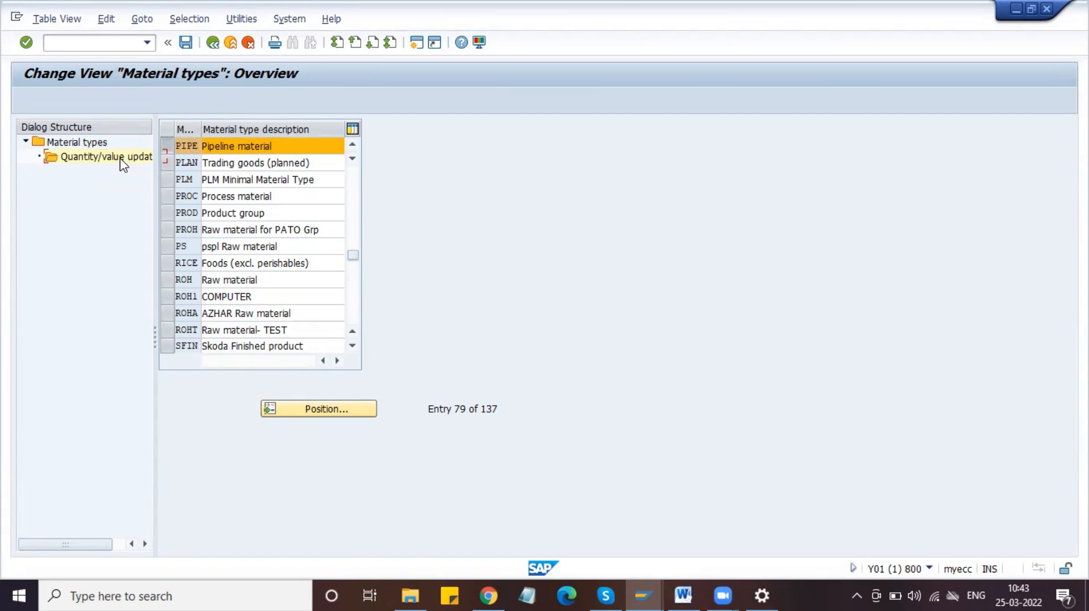
Position the quantity/value updating list at valuation area DPL1.
{"action": "left_click", "coordinate": [291, 410]}
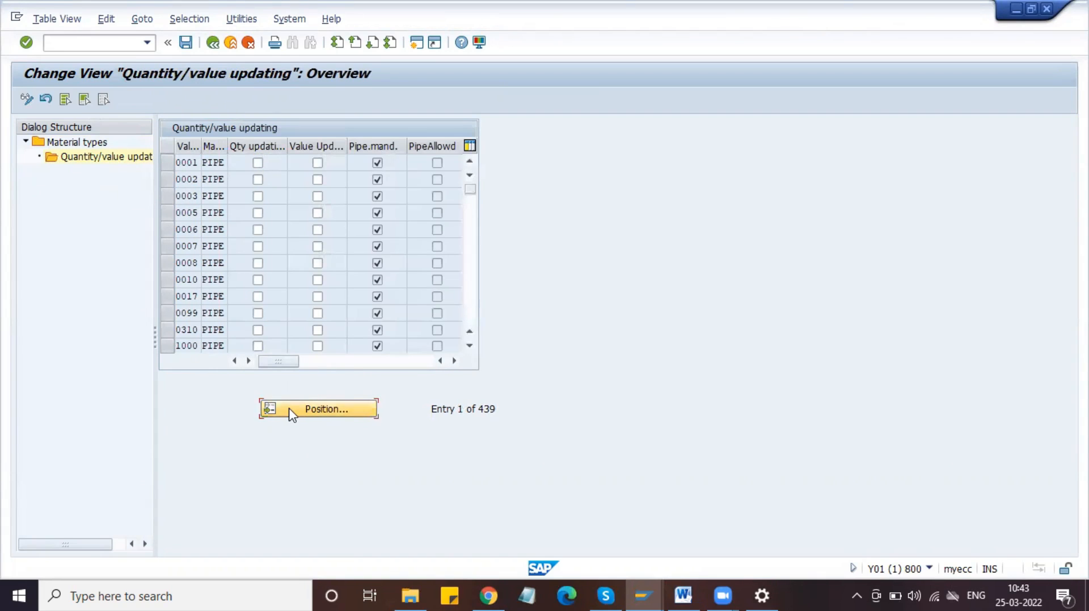
{"action": "left_click", "coordinate": [290, 413]}
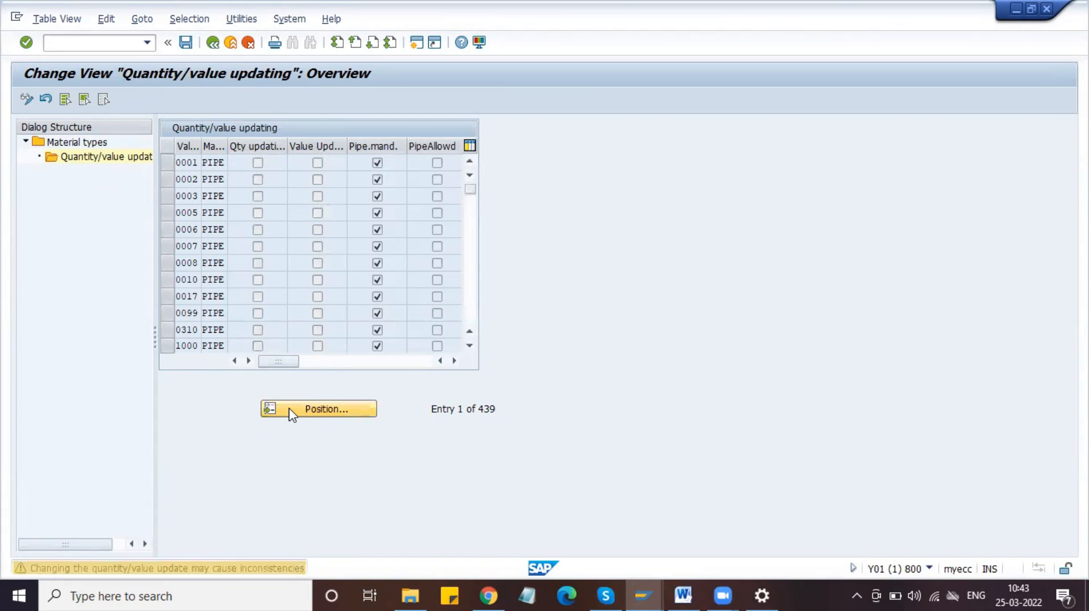
{"action": "type", "text": "d"}
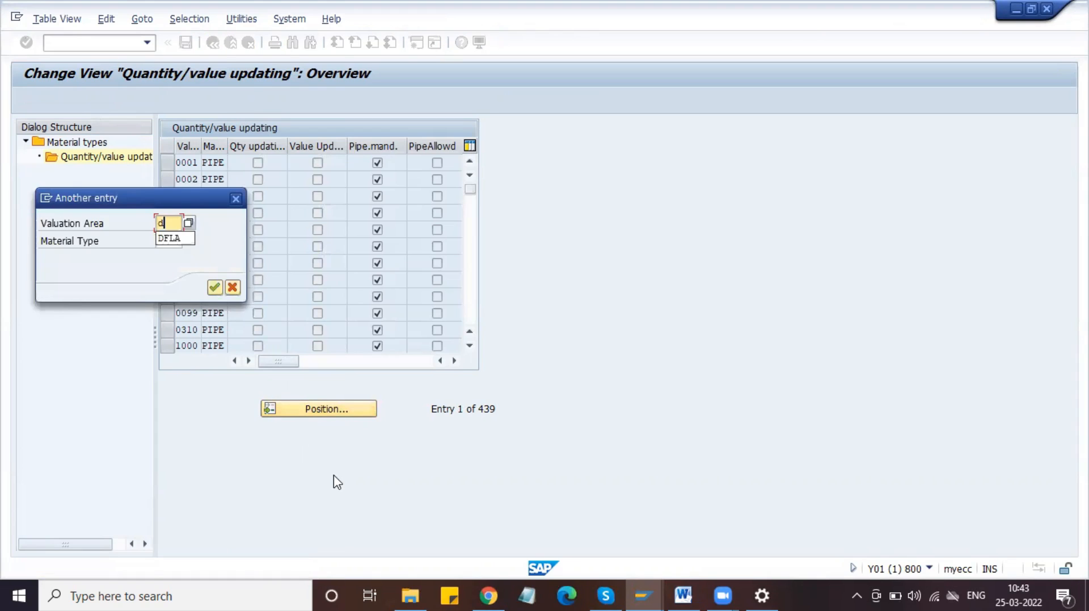
{"action": "type", "text": "p11"}
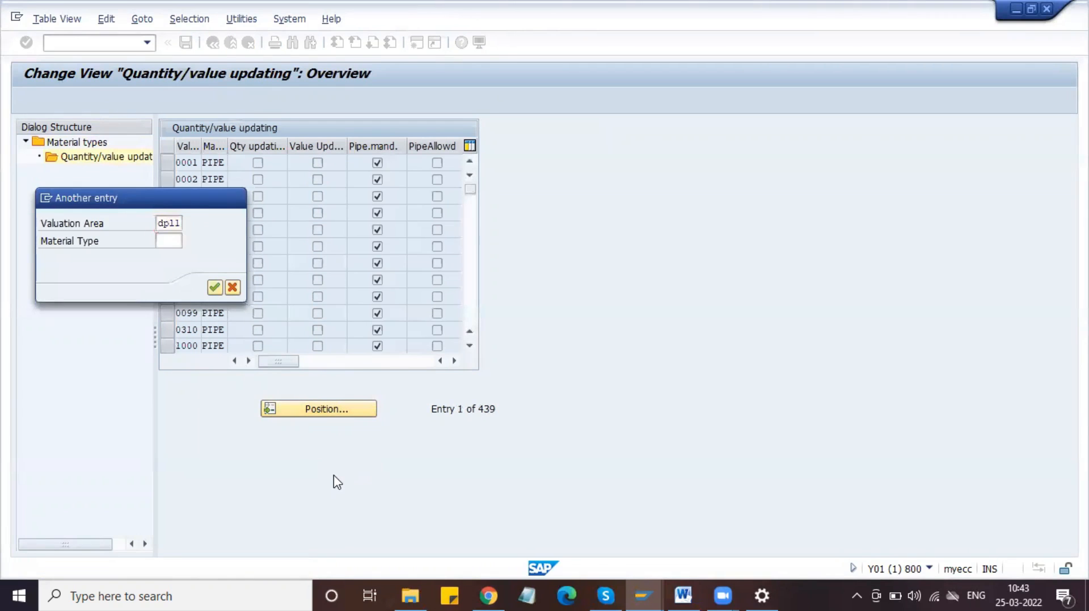
{"action": "key", "text": "Return"}
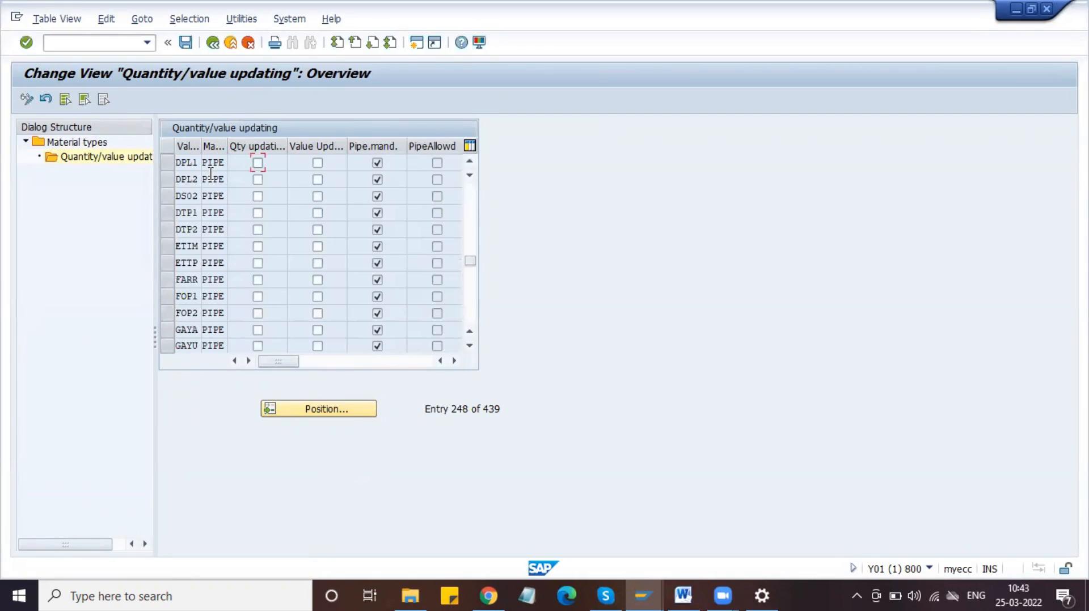
Capture a screenshot of the Quantity/value updating table, including its header, and open it in the Greenshot image editor.
{"action": "left_click", "coordinate": [377, 163]}
{"action": "left_click", "coordinate": [377, 164]}
{"action": "key", "text": "Print"}
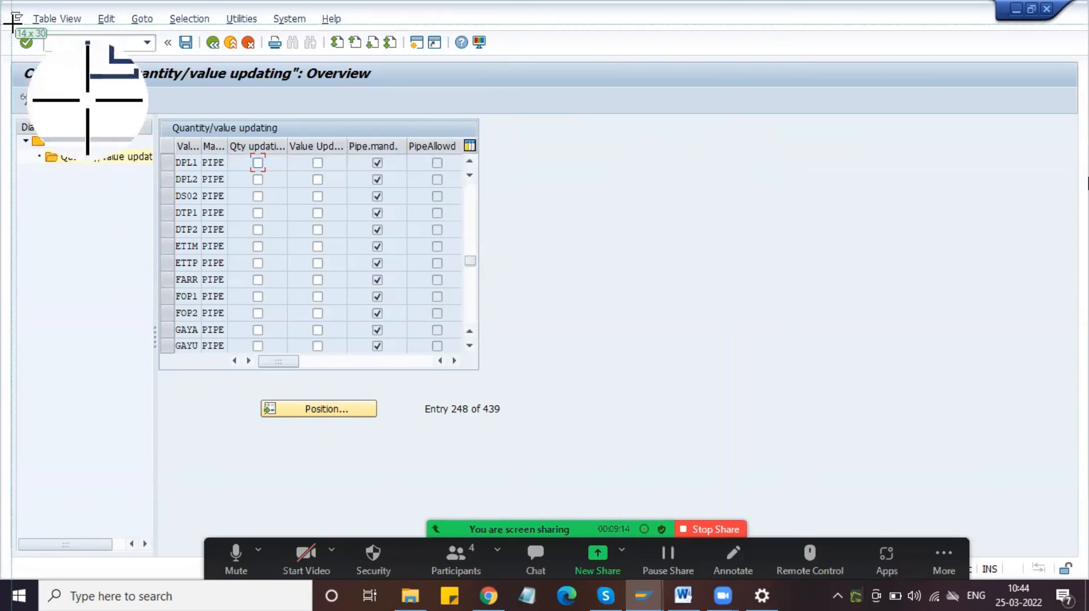
{"action": "left_click_drag", "start_coordinate": [4, 3], "coordinate": [528, 288]}
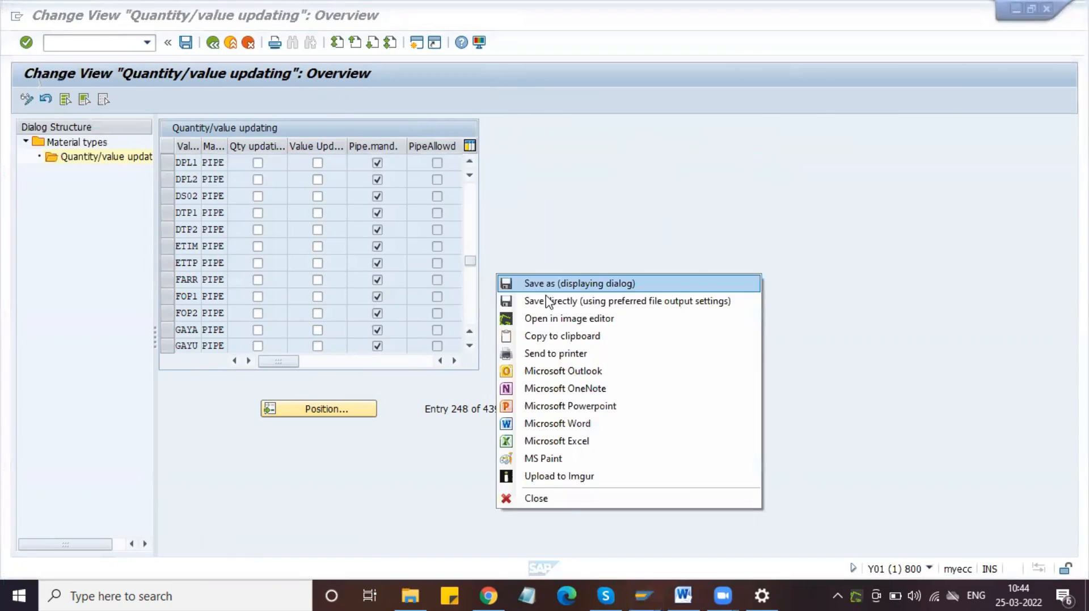
{"action": "left_click", "coordinate": [557, 319]}
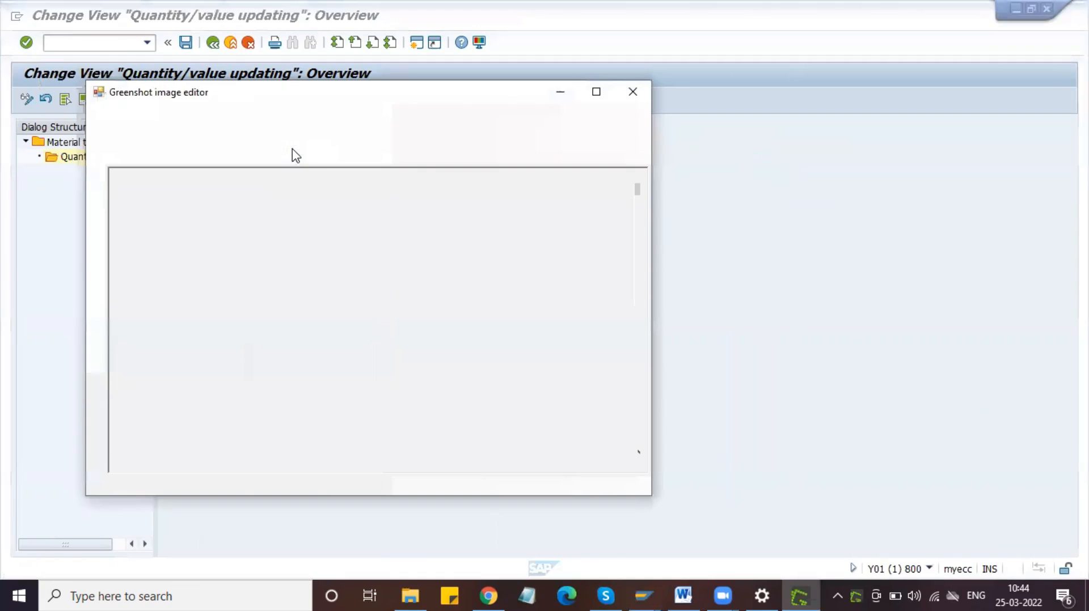
Outline the DPL1 and DPL2 rows in the captured image with a rectangle and copy the image to the clipboard.
{"action": "left_click", "coordinate": [95, 197]}
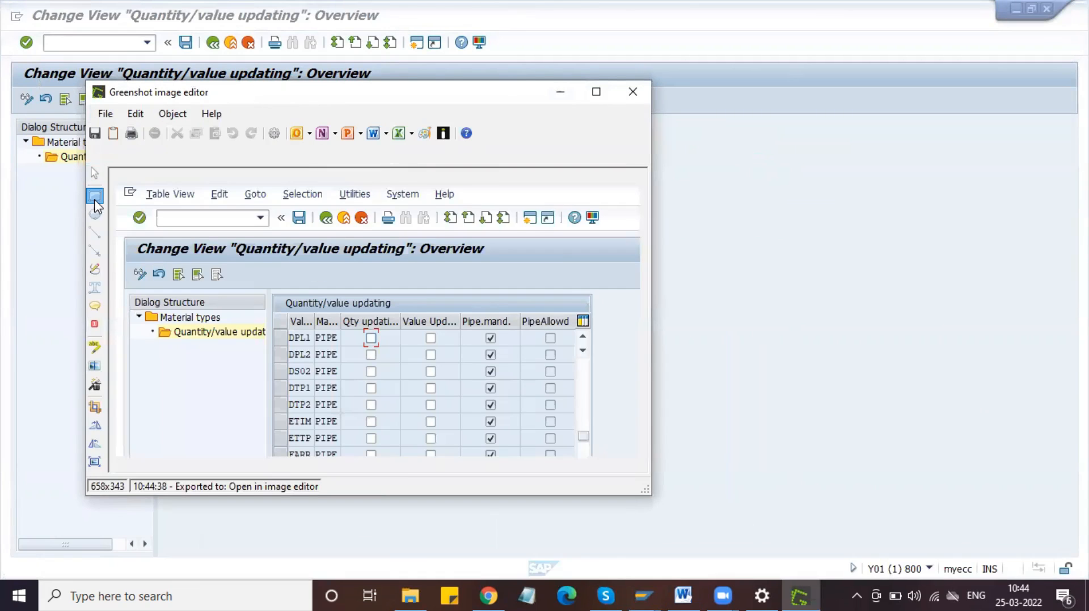
{"action": "left_click_drag", "start_coordinate": [285, 325], "coordinate": [523, 366]}
{"action": "left_click", "coordinate": [117, 118]}
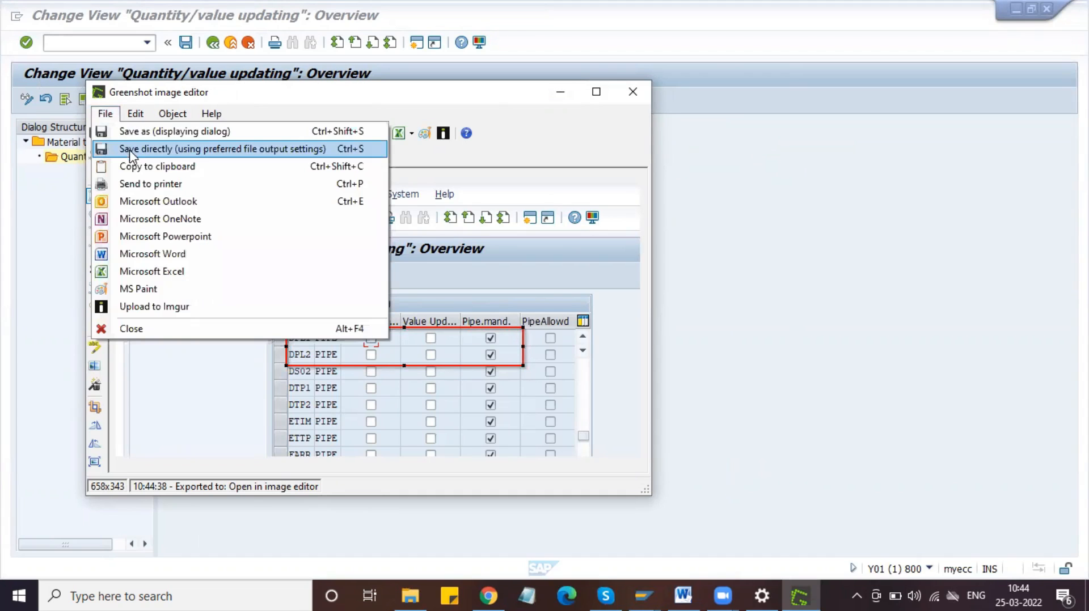
{"action": "left_click", "coordinate": [139, 166]}
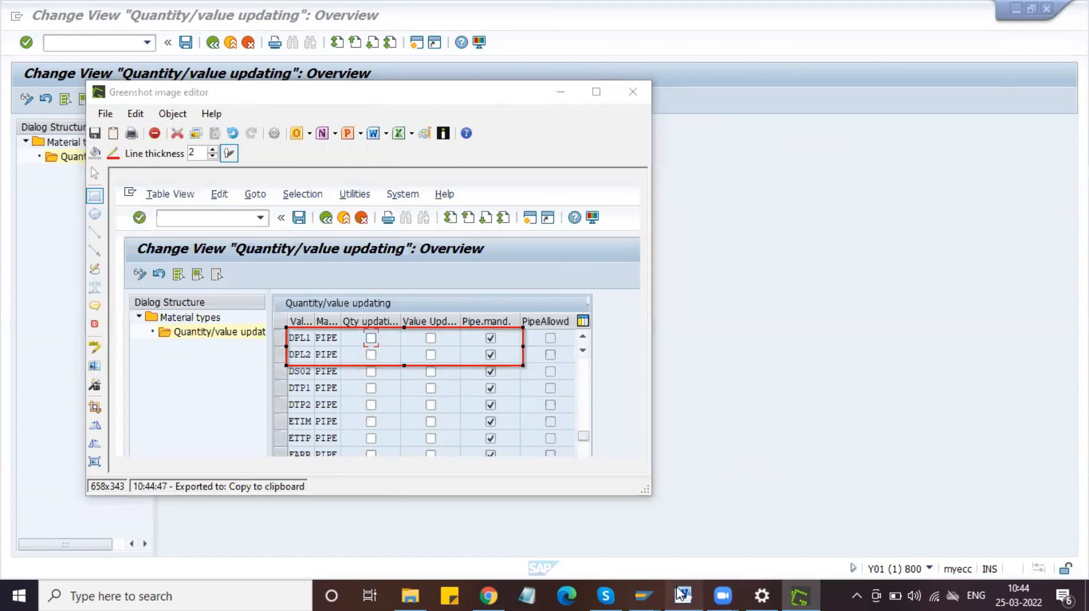
Switch to Word, paste the screenshot below the Material Type – PIPE bullet, shrink it slightly and center it.
{"action": "left_click", "coordinate": [683, 596]}
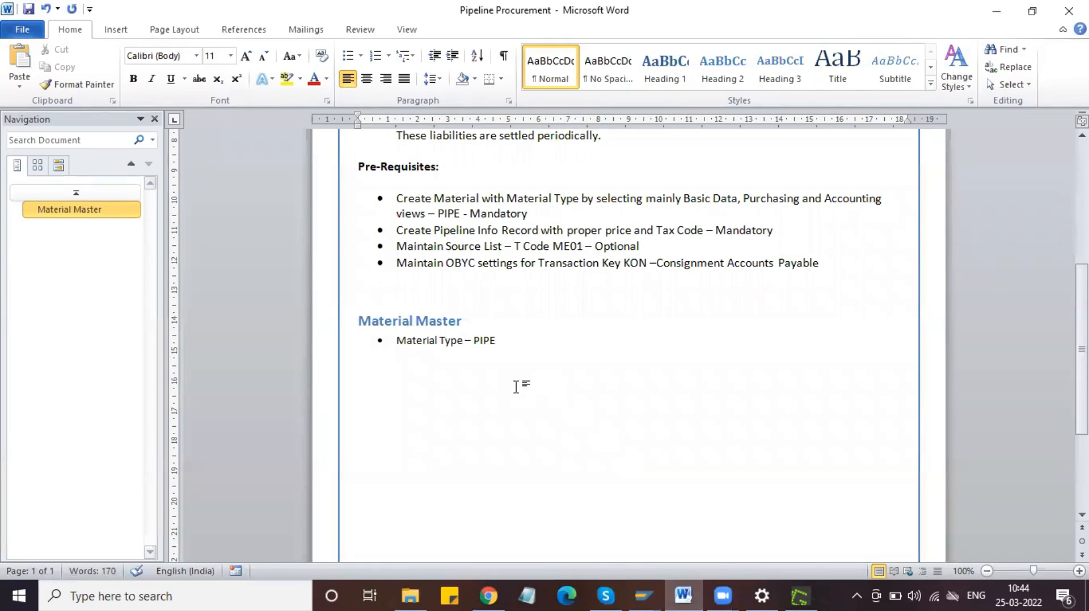
{"action": "key", "text": "ctrl+v"}
{"action": "left_click", "coordinate": [631, 361]}
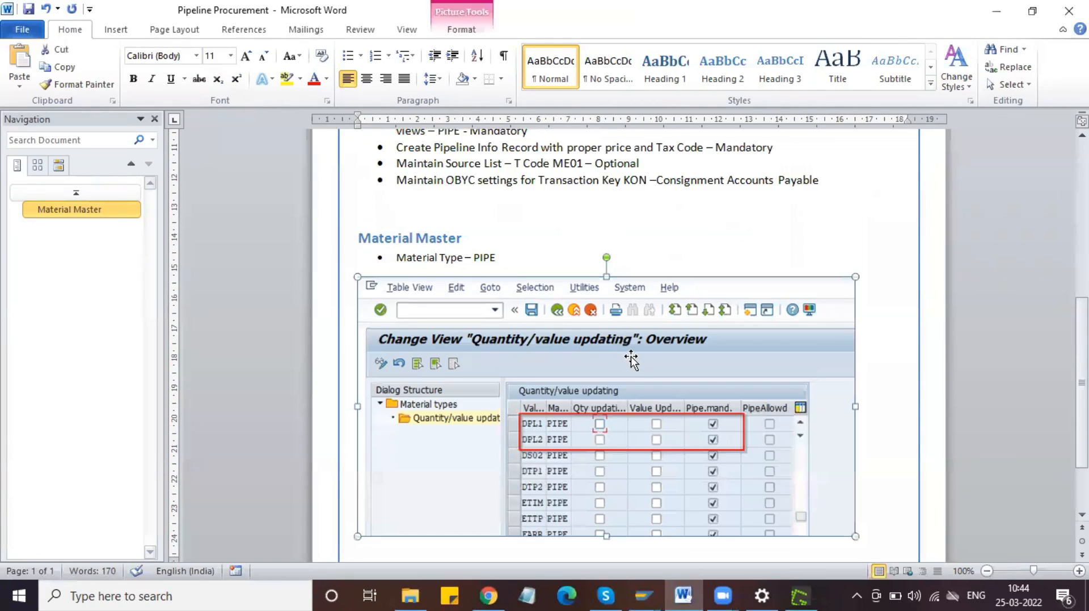
{"action": "left_click_drag", "start_coordinate": [852, 276], "coordinate": [761, 381]}
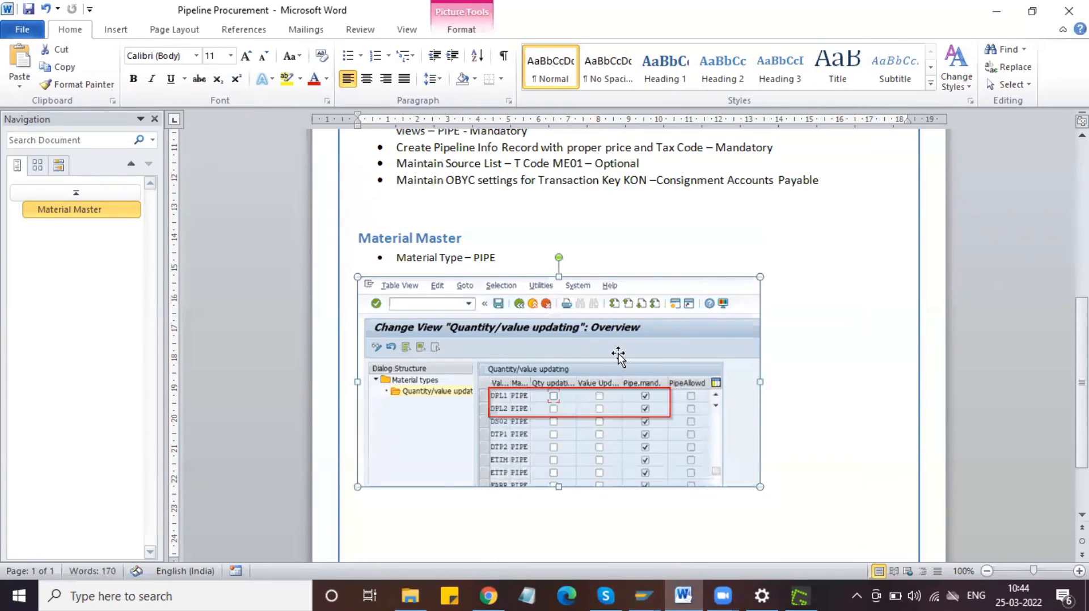
{"action": "left_click", "coordinate": [366, 79]}
{"action": "scroll", "coordinate": [543, 248], "scroll_direction": "down", "scroll_amount": 3}
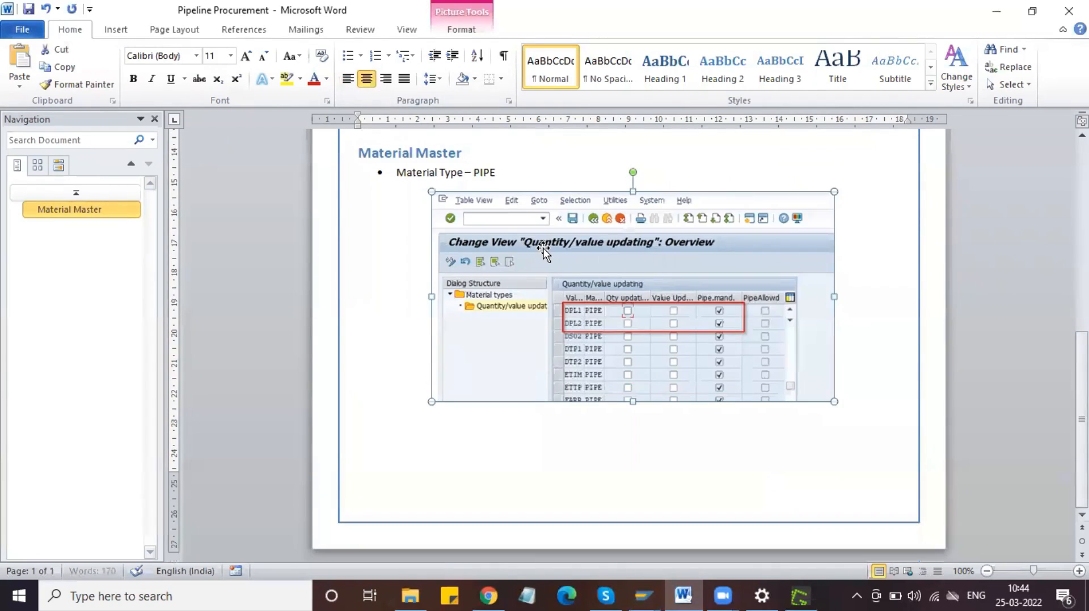
{"action": "left_click", "coordinate": [868, 394]}
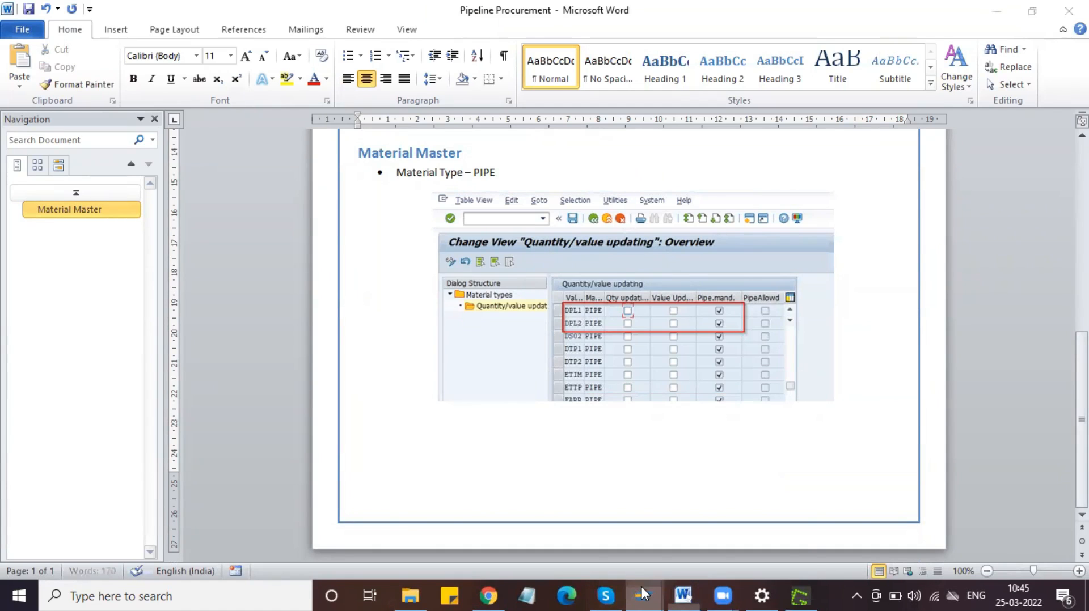
Switch back to SAP and open the Create Material initial screen.
{"action": "mouse_move", "coordinate": [643, 594]}
{"action": "left_click", "coordinate": [719, 524]}
{"action": "left_click", "coordinate": [126, 43]}
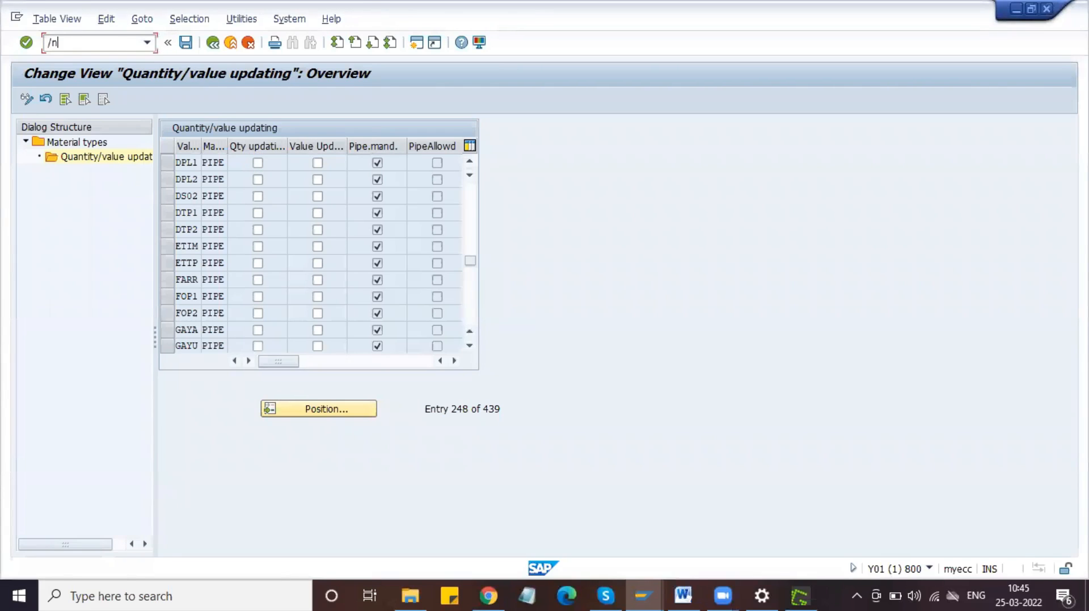
{"action": "key", "text": "Return"}
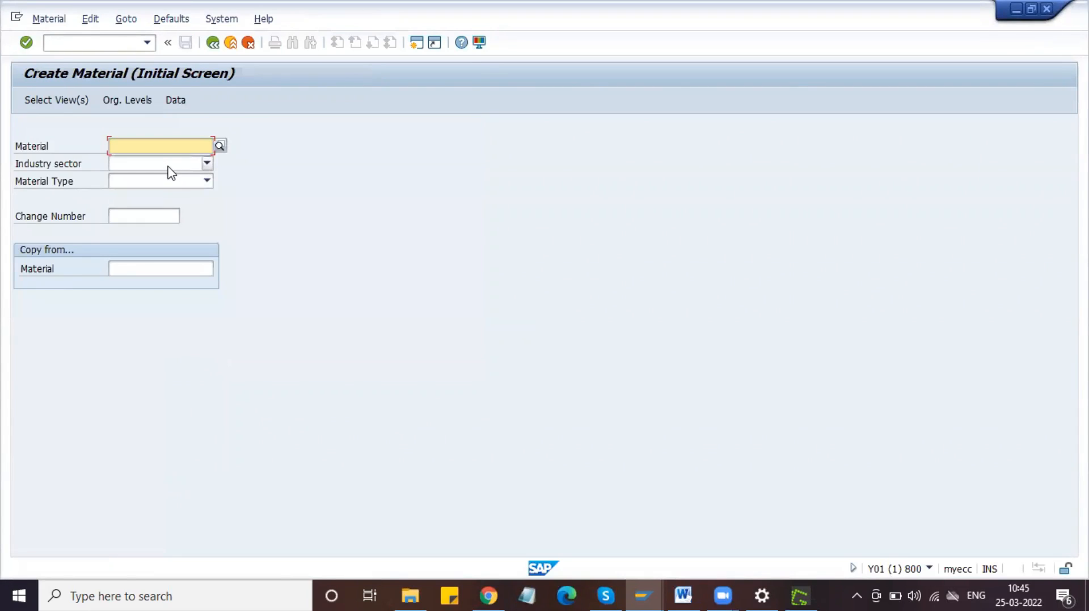
Set the new material's industry sector to Mechanical Engineering and its material type to PIPE Pipeline material.
{"action": "left_click", "coordinate": [167, 166]}
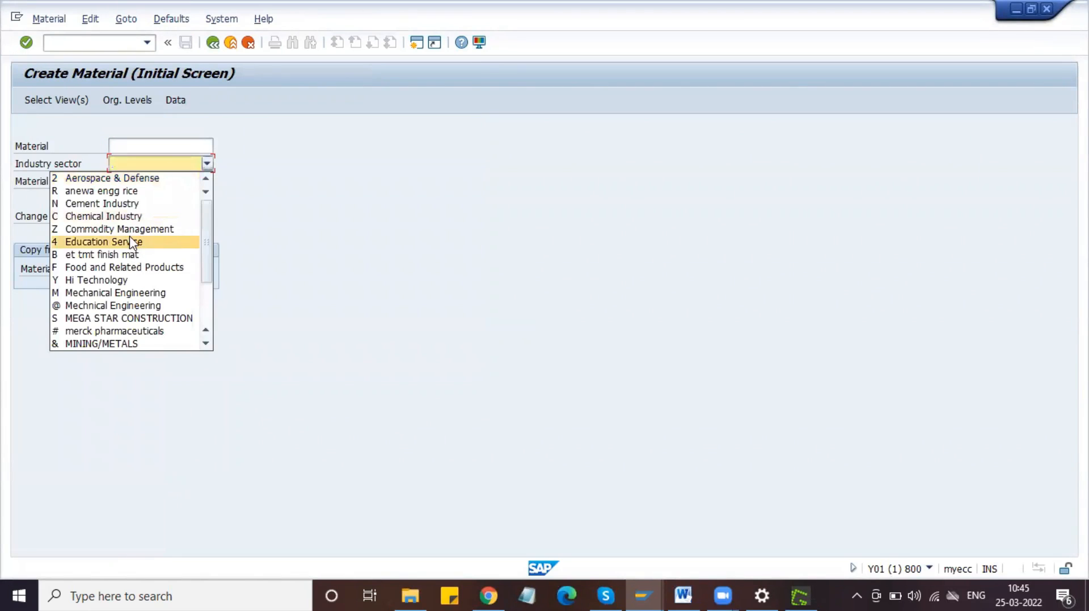
{"action": "left_click", "coordinate": [112, 295]}
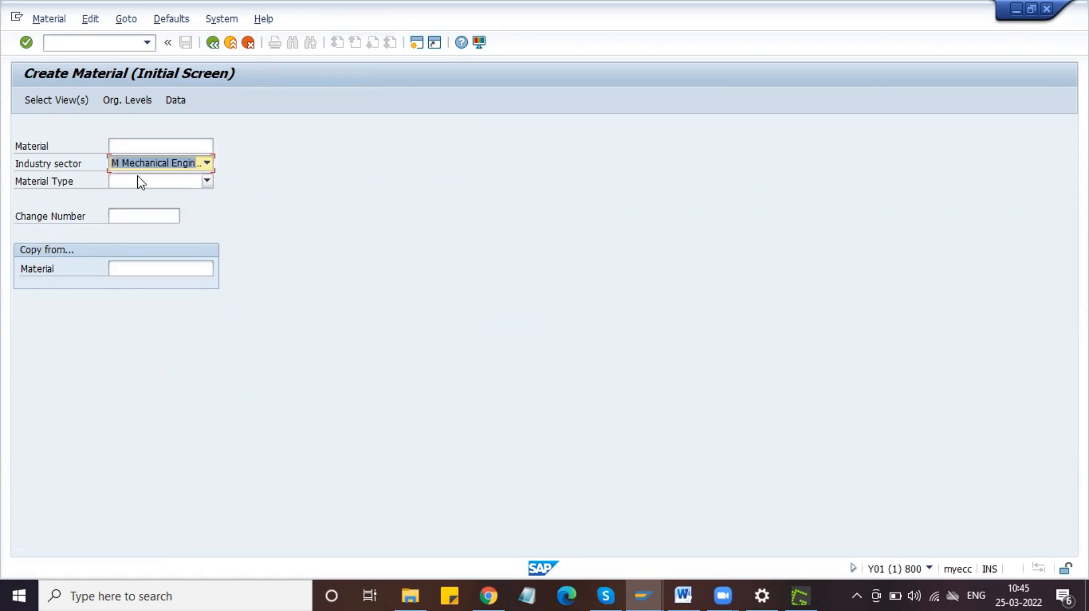
{"action": "left_click", "coordinate": [138, 179]}
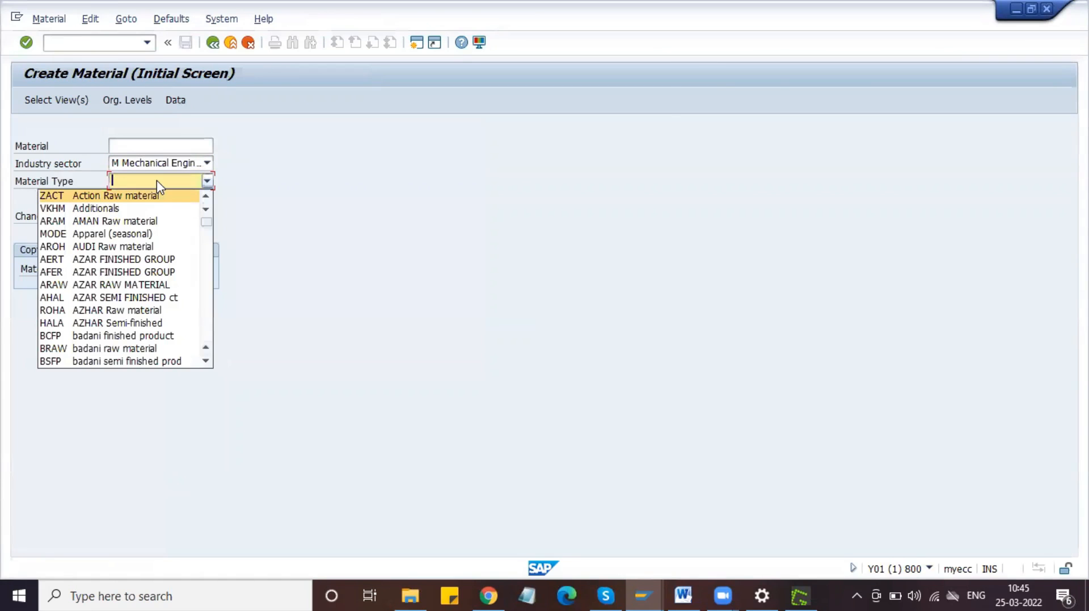
{"action": "key", "text": "d"}
{"action": "key", "text": "d"}
{"action": "key", "text": "d"}
{"action": "key", "text": "d"}
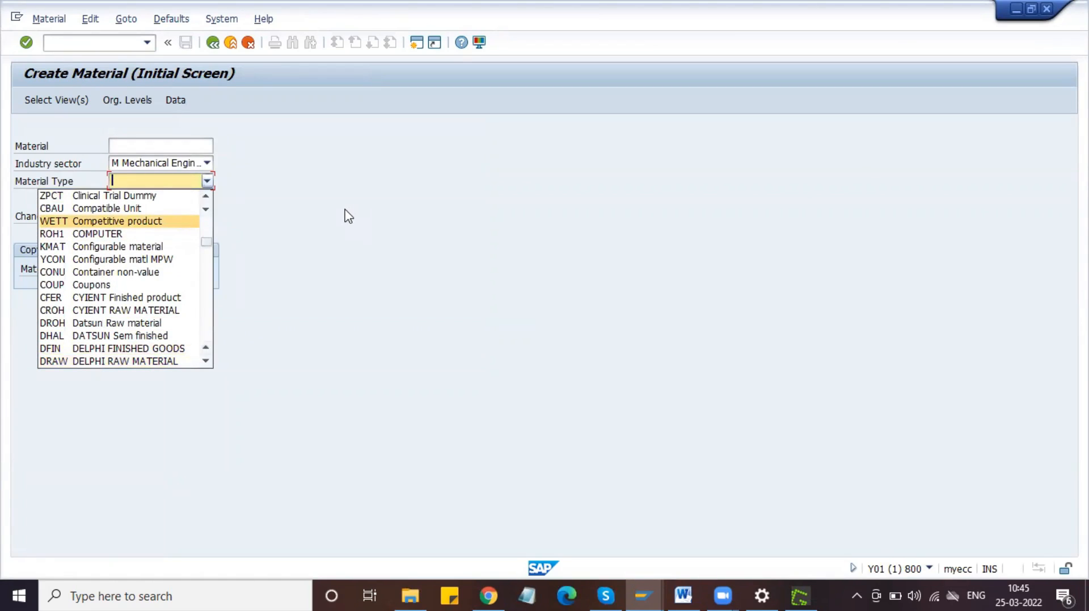
{"action": "key", "text": "p"}
{"action": "key", "text": "p"}
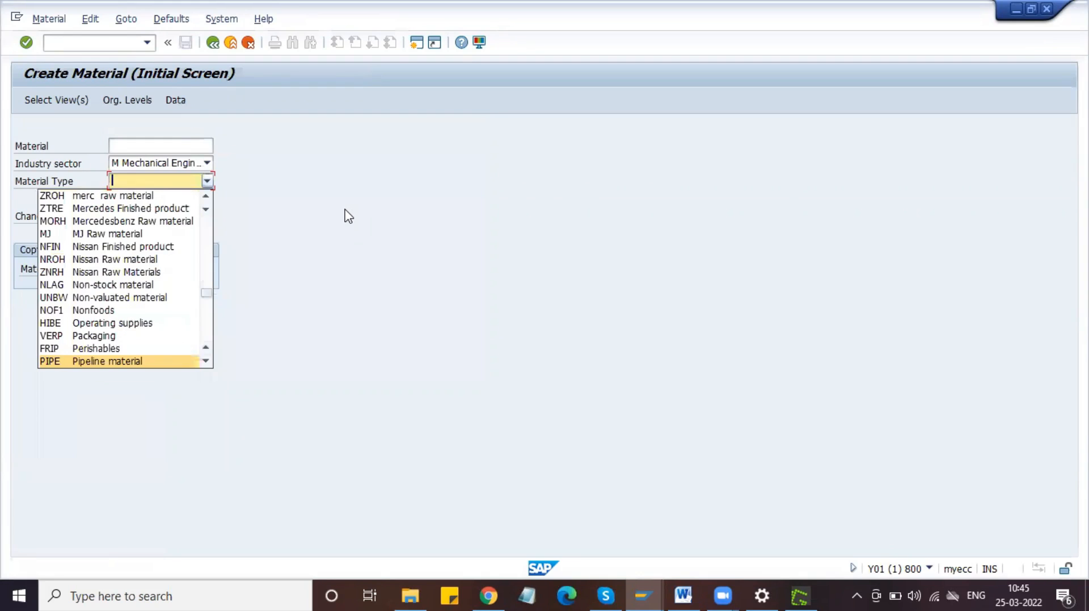
{"action": "left_click", "coordinate": [136, 362]}
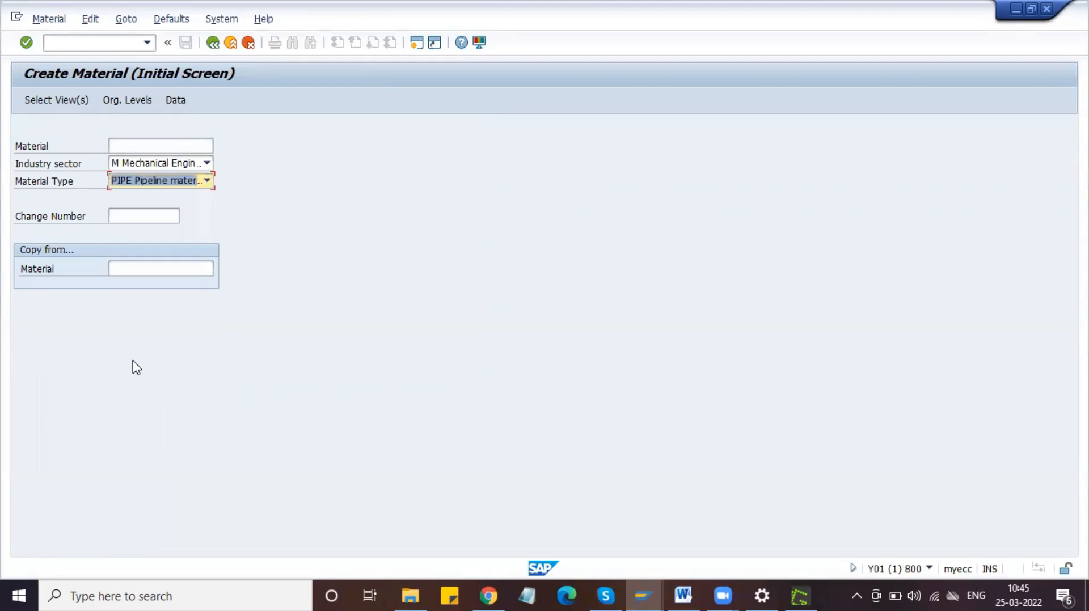
Accept the Basic Data 1, Basic Data 2, Purchasing and Accounting 1 views with plant DPL1 as the organizational level.
{"action": "key", "text": "Return"}
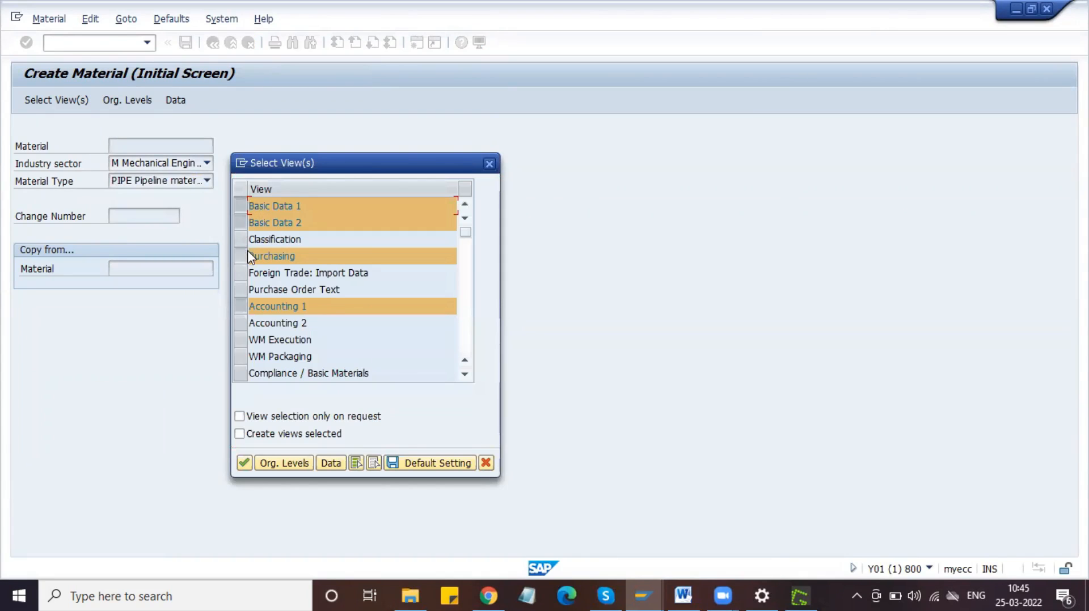
{"action": "left_click", "coordinate": [274, 457]}
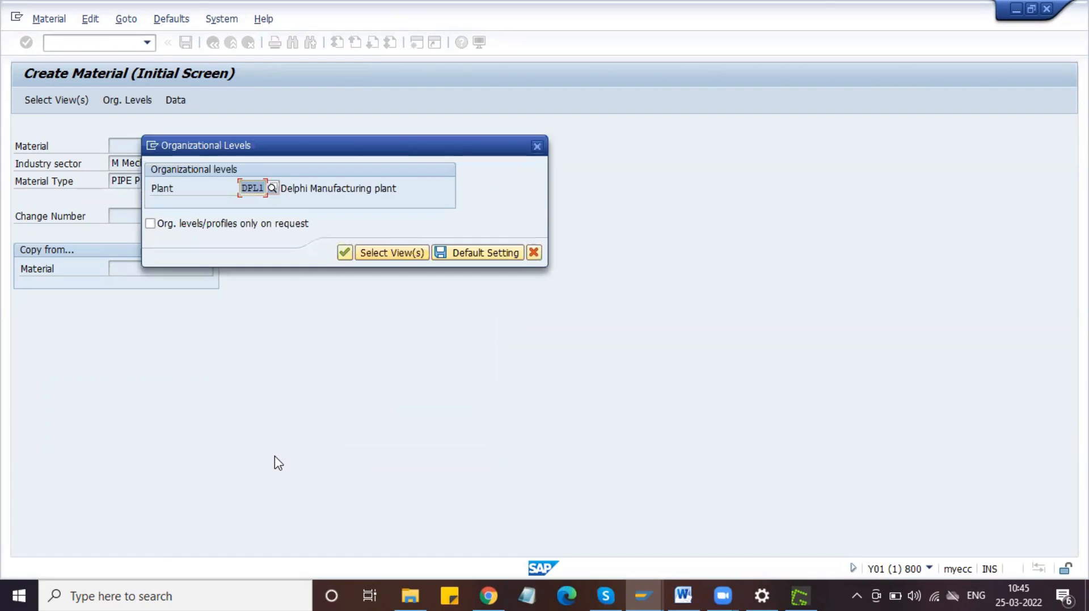
{"action": "key", "text": "Return"}
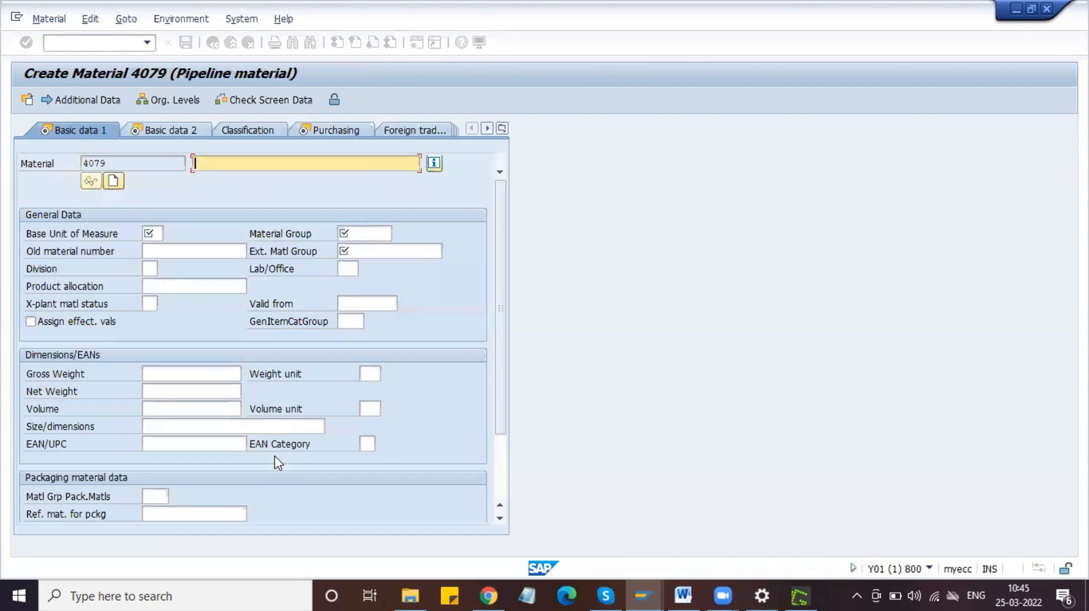
Enter HP GAS as the material description and KG as the base unit of measure.
{"action": "type", "text": "H"}
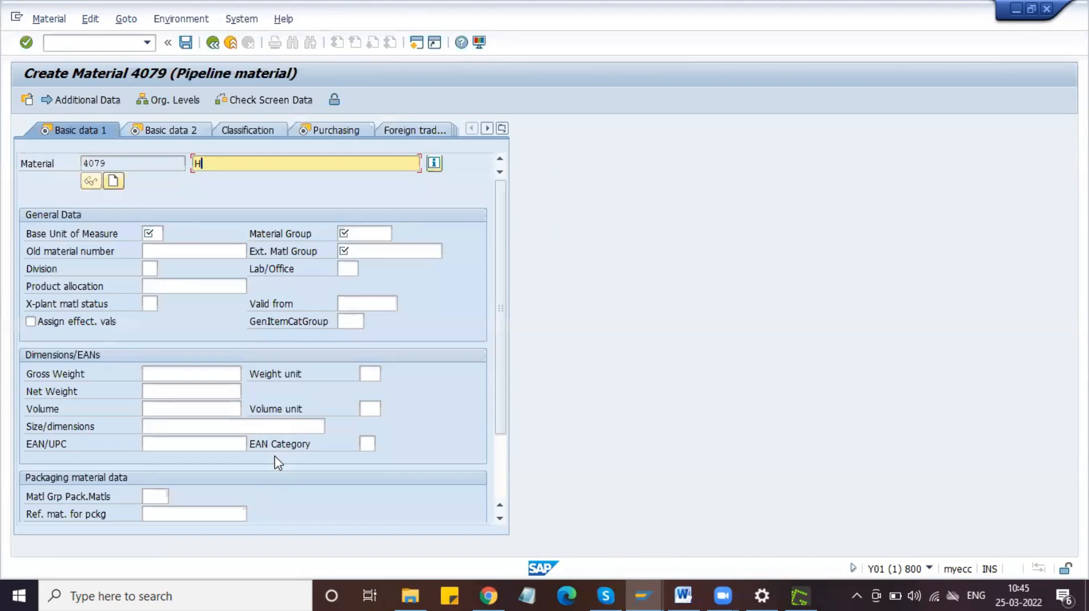
{"action": "type", "text": "P"}
{"action": "key", "text": "Down"}
{"action": "key", "text": "Return"}
{"action": "left_click", "coordinate": [156, 232]}
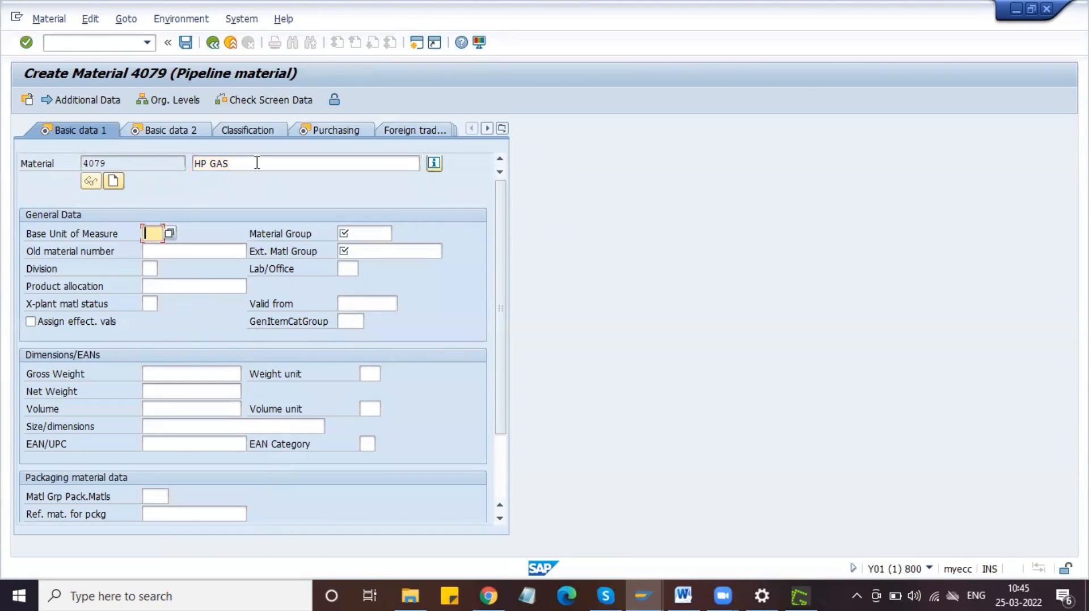
{"action": "key", "text": "Down"}
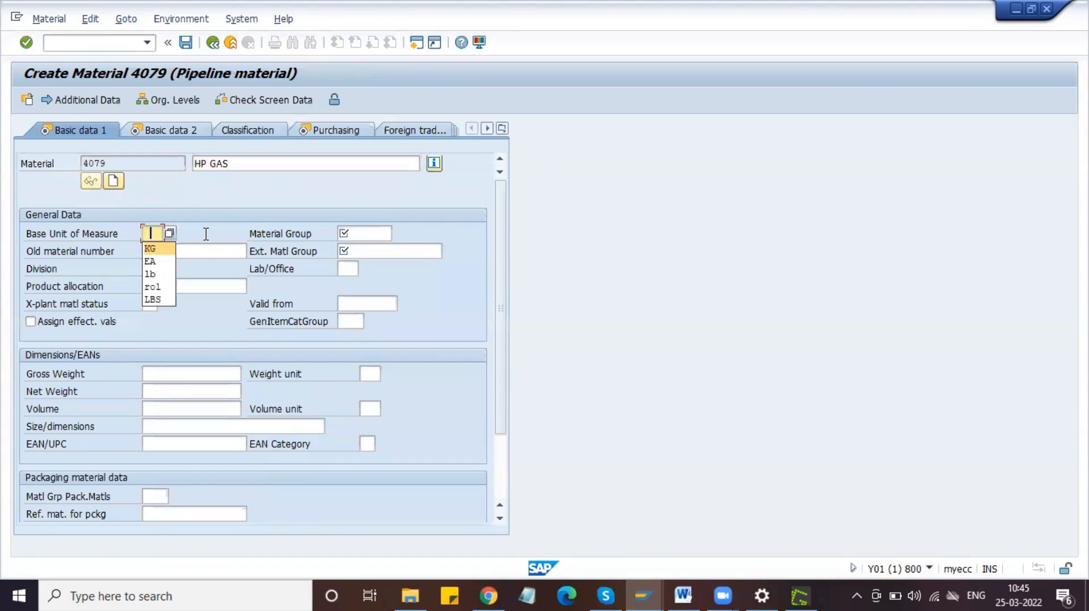
{"action": "key", "text": "Return"}
{"action": "key", "text": "Tab"}
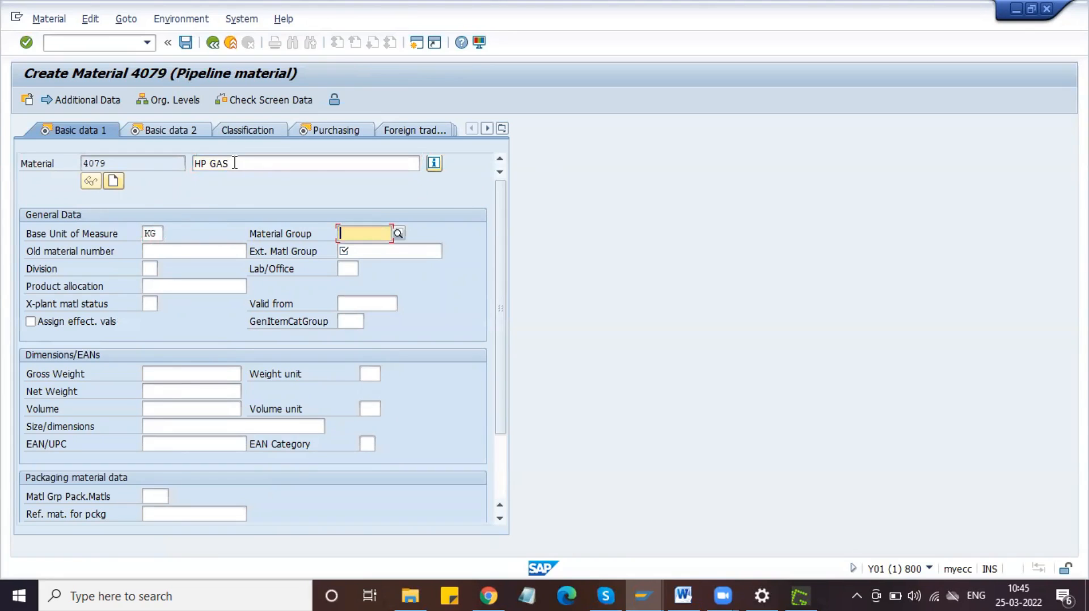
Search the material group value list and assign material group 01004.
{"action": "key", "text": "Down"}
{"action": "left_click", "coordinate": [398, 235]}
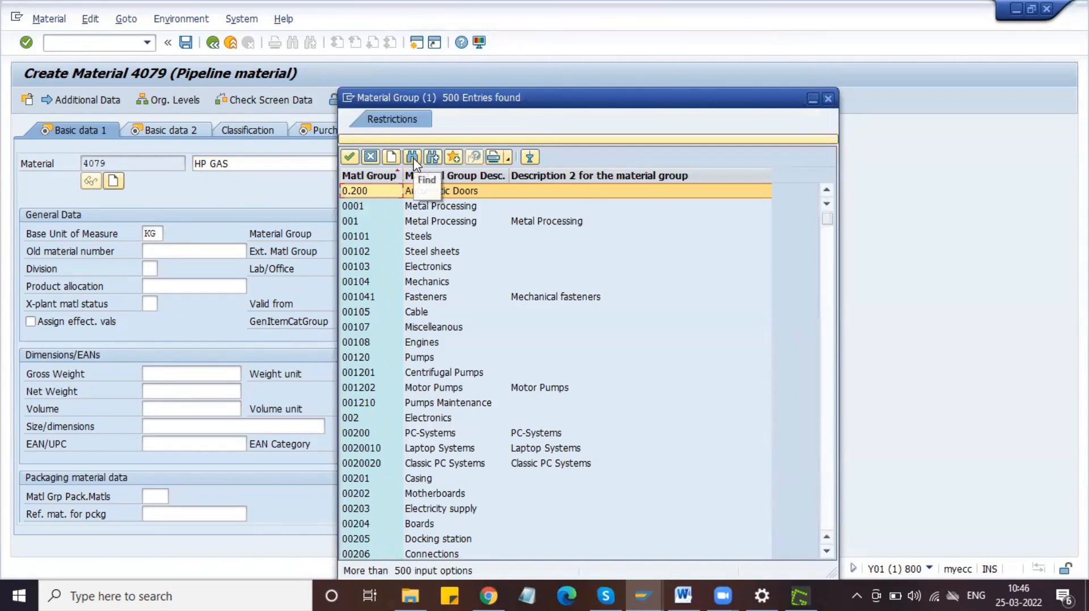
{"action": "left_click", "coordinate": [413, 161]}
{"action": "type", "text": "g"}
{"action": "key", "text": "Return"}
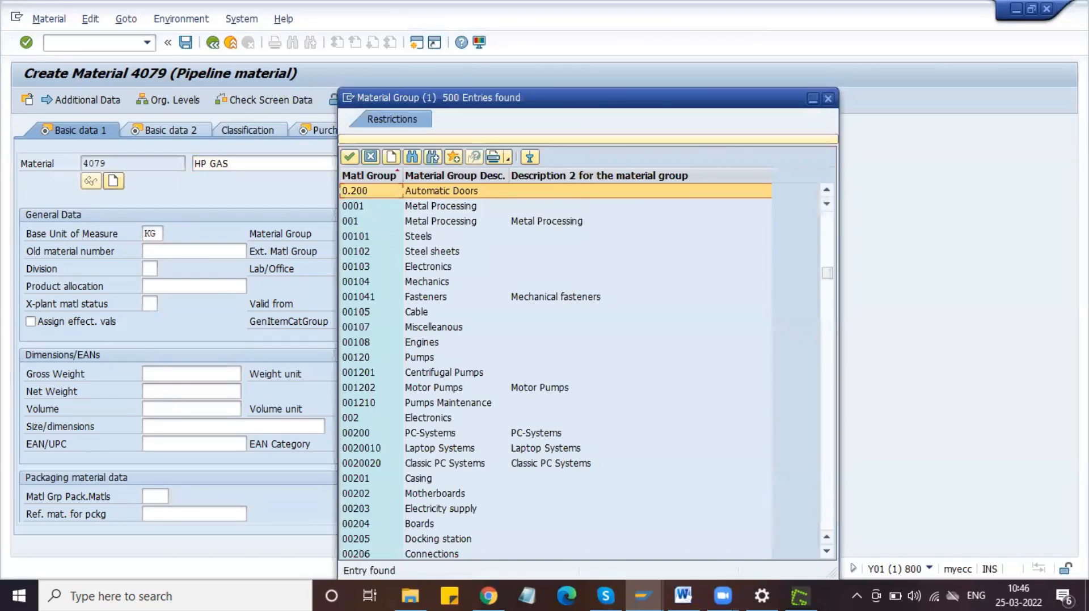
{"action": "left_click", "coordinate": [348, 158]}
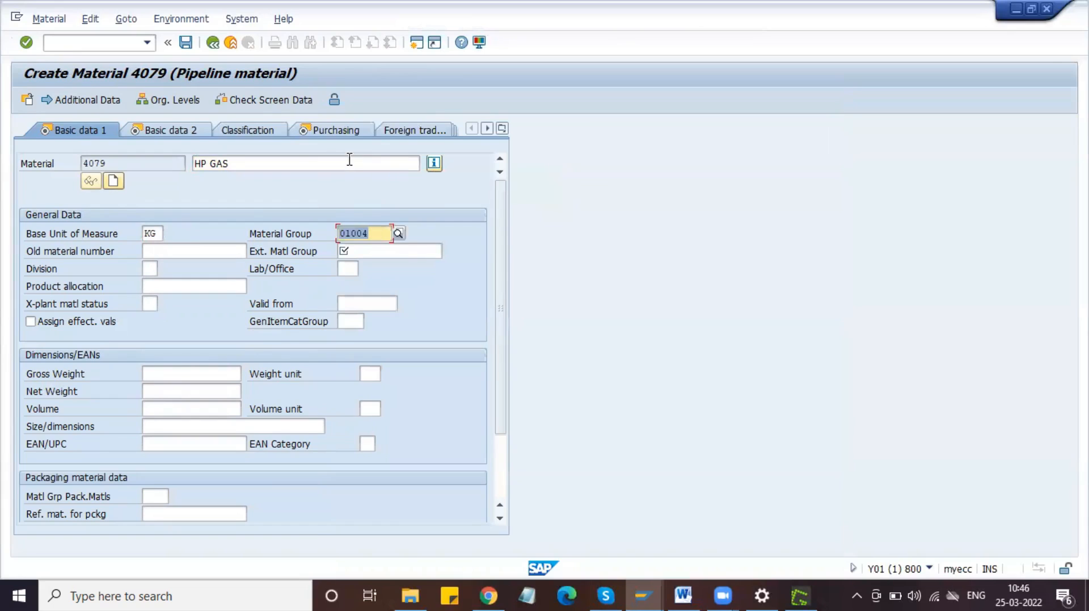
Set the external material group to LOW END in the general data.
{"action": "left_click", "coordinate": [350, 251]}
{"action": "type", "text": "L"}
{"action": "key", "text": "Down"}
{"action": "key", "text": "Return"}
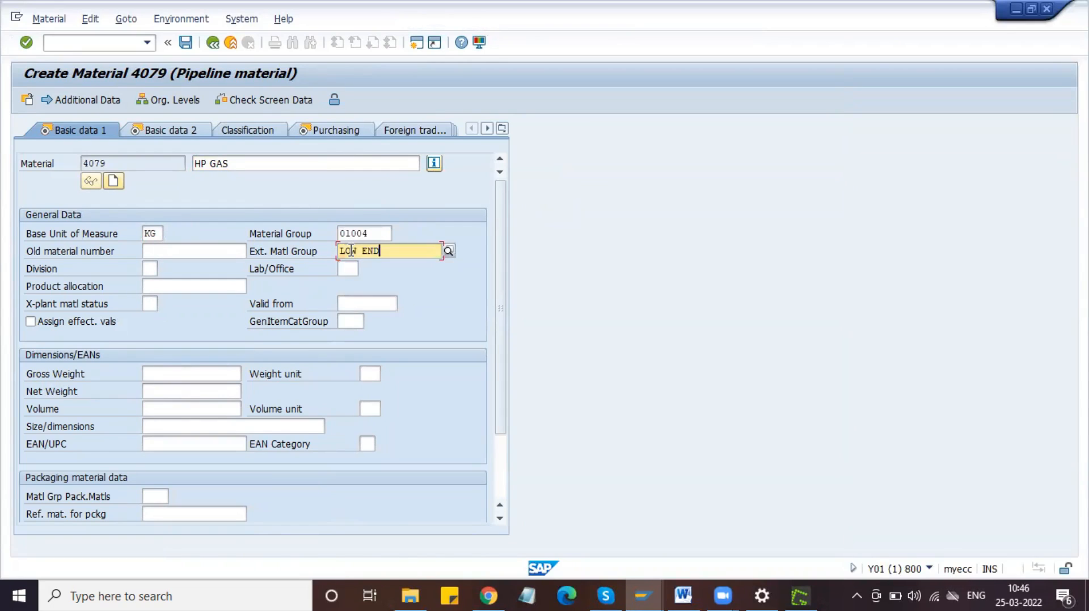
Change the external material group to HIGH END and accept the Basic Data 1 view.
{"action": "key", "text": "BackSpace"}
{"action": "key", "text": "BackSpace"}
{"action": "key", "text": "BackSpace"}
{"action": "key", "text": "BackSpace"}
{"action": "key", "text": "BackSpace"}
{"action": "key", "text": "BackSpace"}
{"action": "key", "text": "BackSpace"}
{"action": "key", "text": "Down"}
{"action": "key", "text": "Down"}
{"action": "key", "text": "Return"}
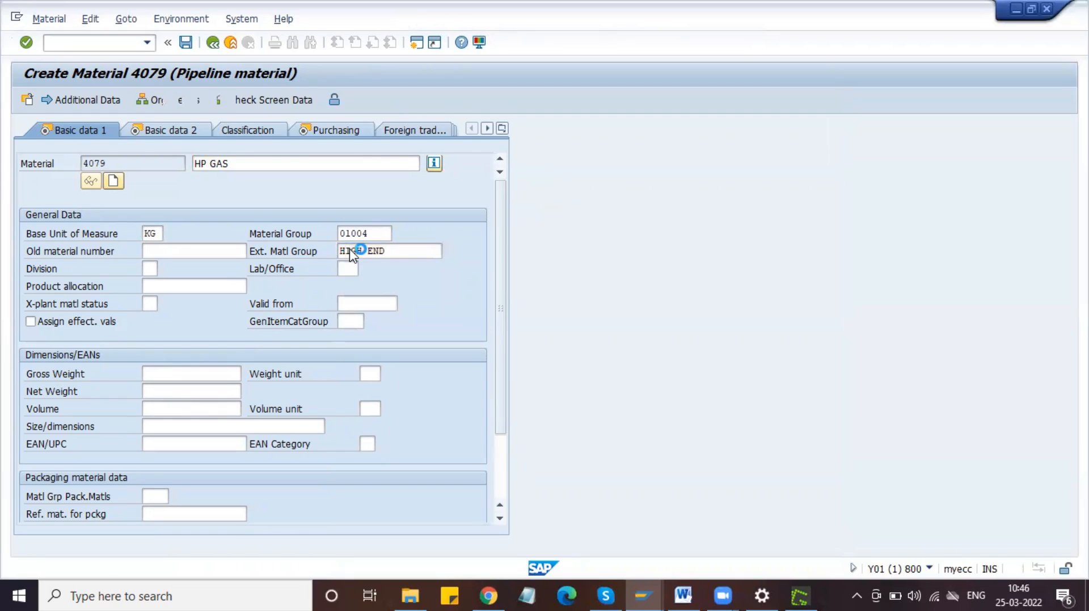
{"action": "key", "text": "Return"}
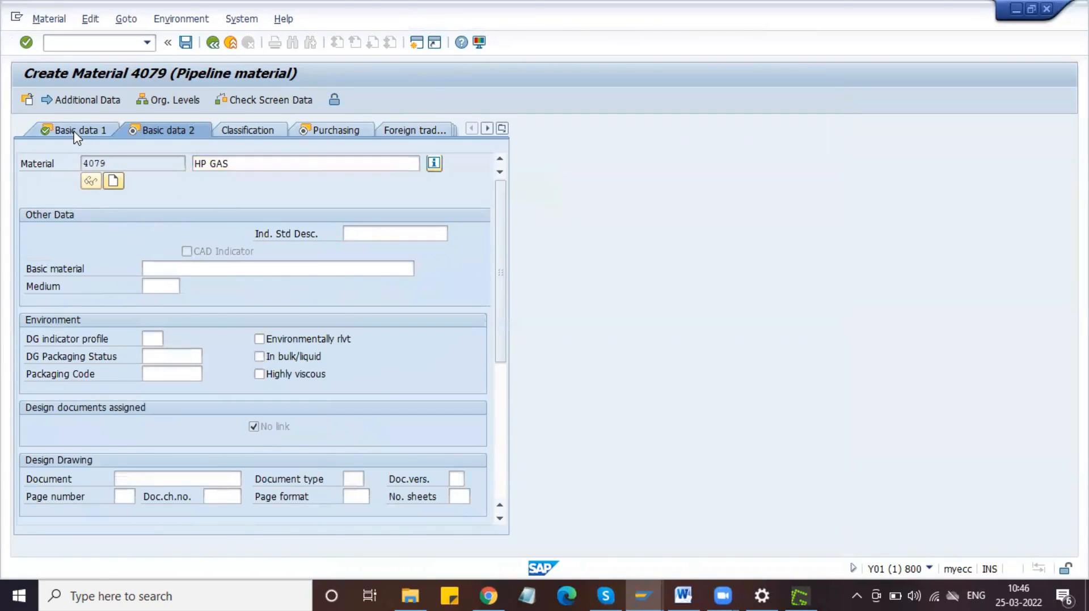
Set the gross weight and net weight in Basic Data 1 to 1 KG each and proceed to the Purchasing view.
{"action": "left_click", "coordinate": [74, 133]}
{"action": "left_click", "coordinate": [164, 373]}
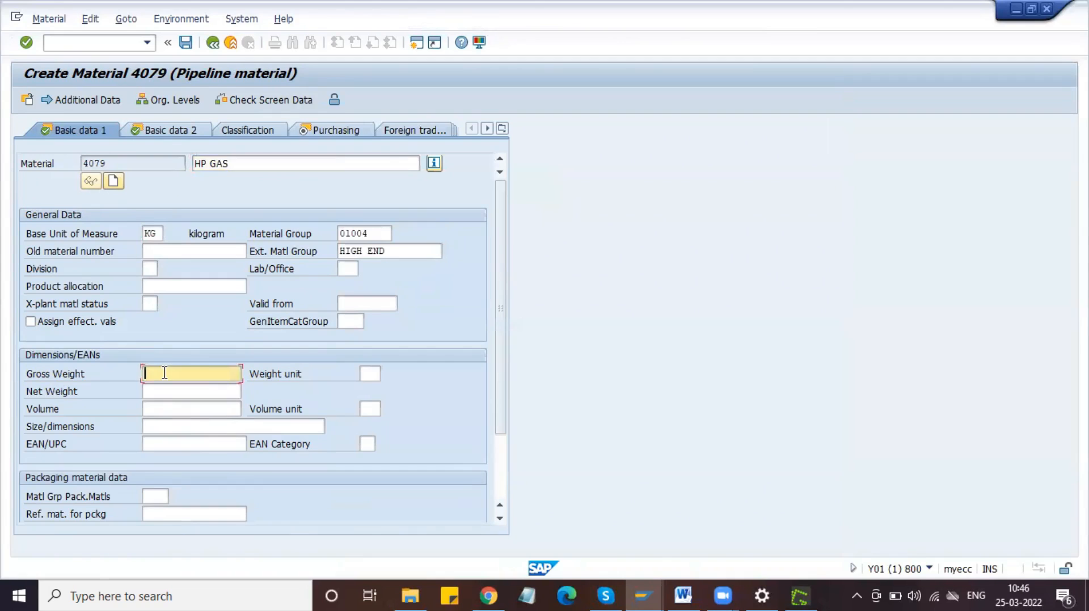
{"action": "type", "text": "1"}
{"action": "key", "text": "Tab"}
{"action": "type", "text": "KG"}
{"action": "key", "text": "Tab"}
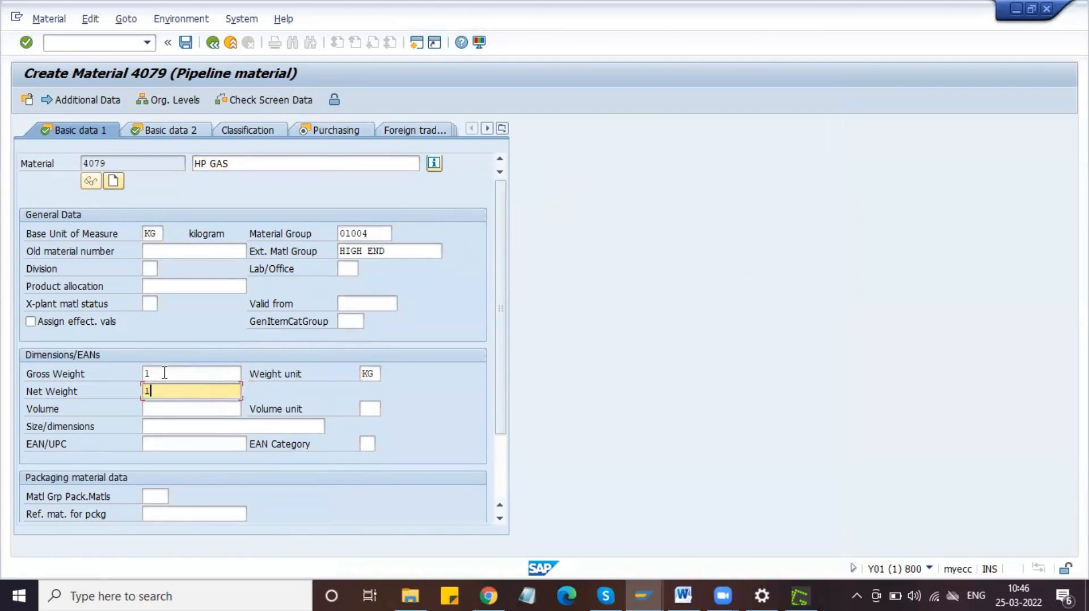
{"action": "type", "text": "1"}
{"action": "key", "text": "Tab"}
{"action": "key", "text": "Return"}
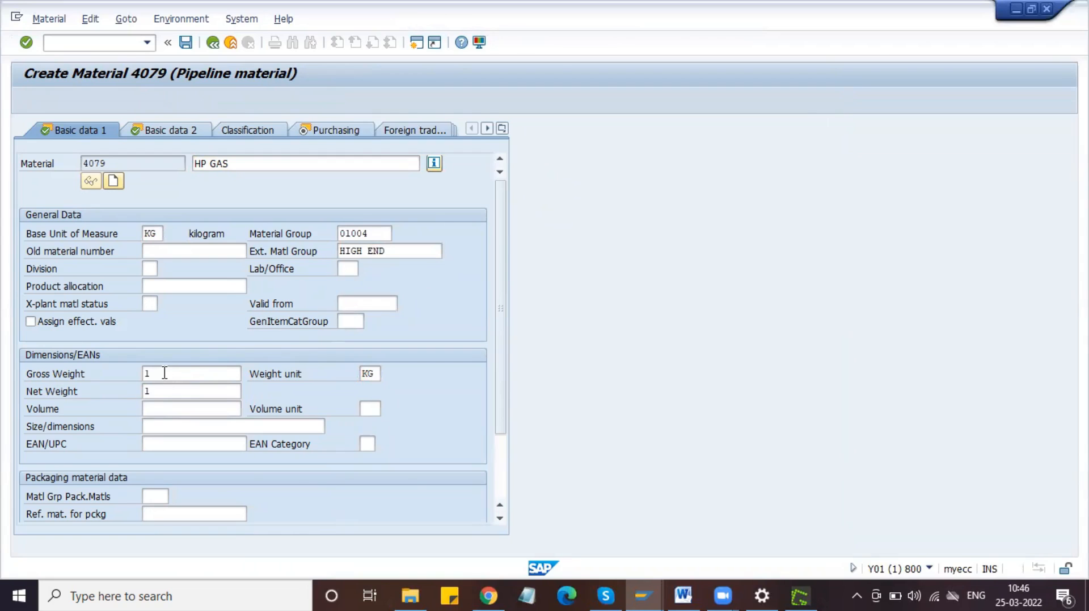
{"action": "key", "text": "Return"}
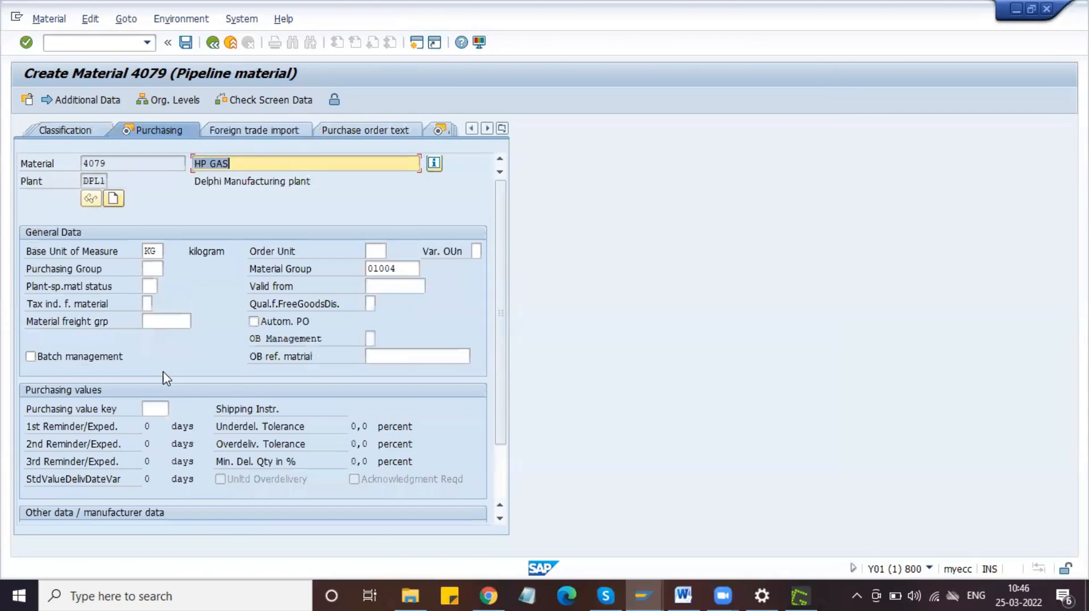
Assign purchasing group DPG in the Purchasing view and proceed to Accounting 1.
{"action": "left_click", "coordinate": [151, 269]}
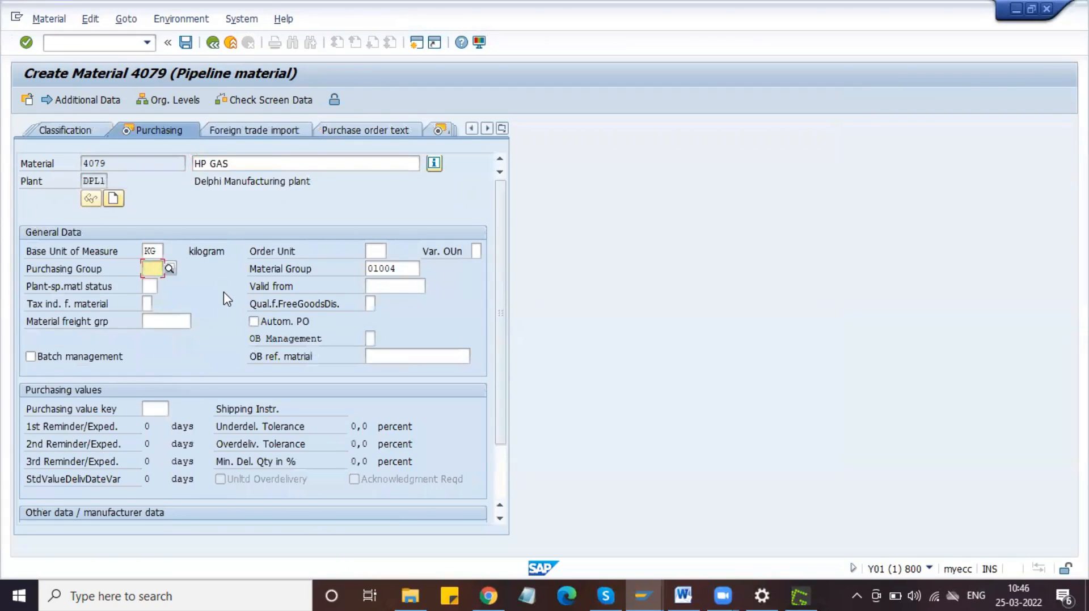
{"action": "type", "text": "DPG"}
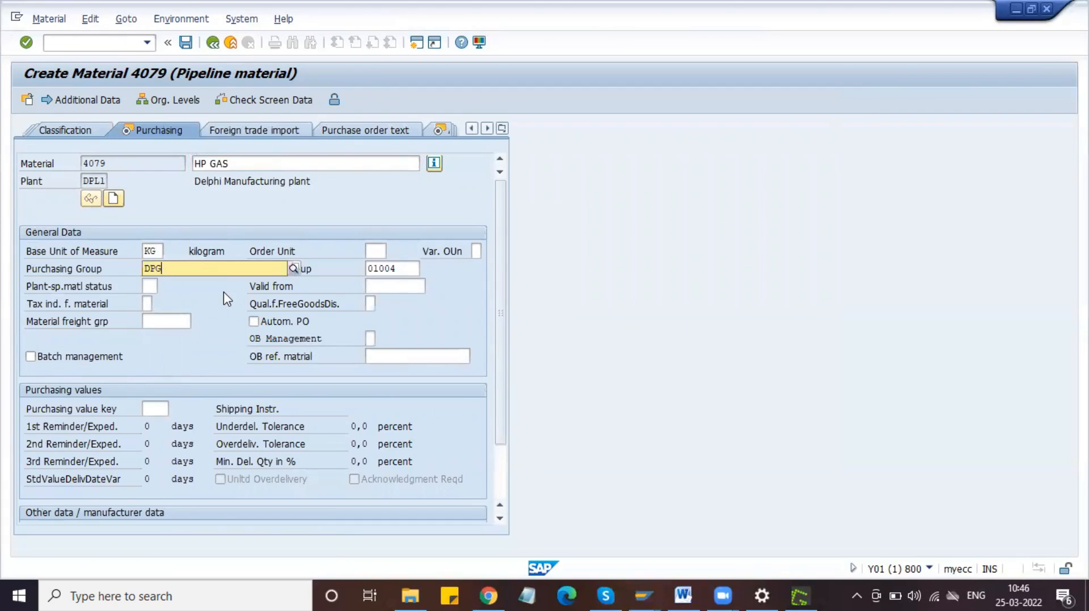
{"action": "left_click", "coordinate": [227, 299]}
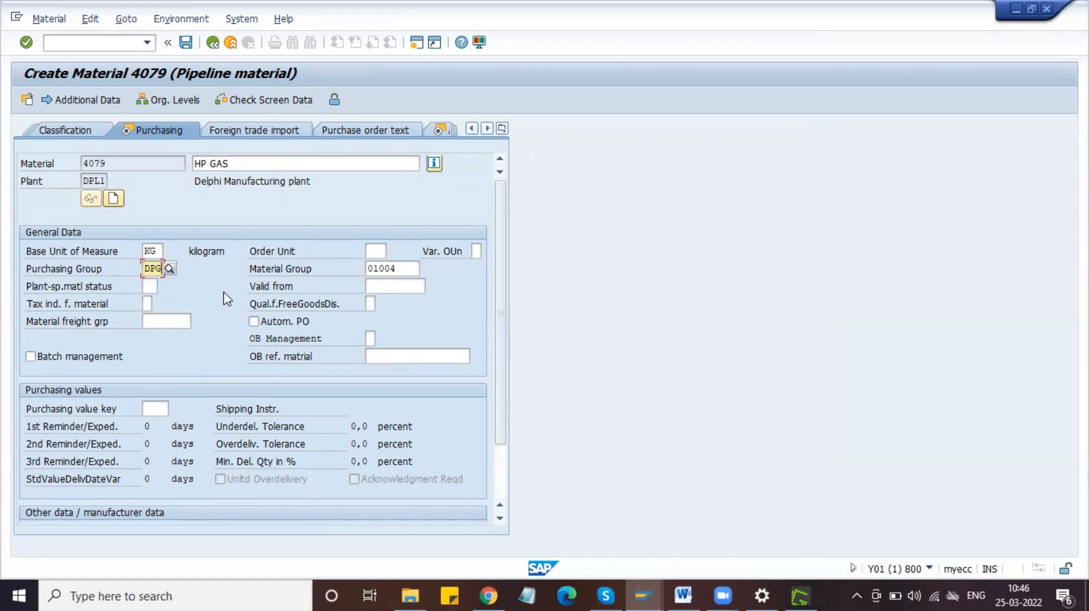
{"action": "key", "text": "Return"}
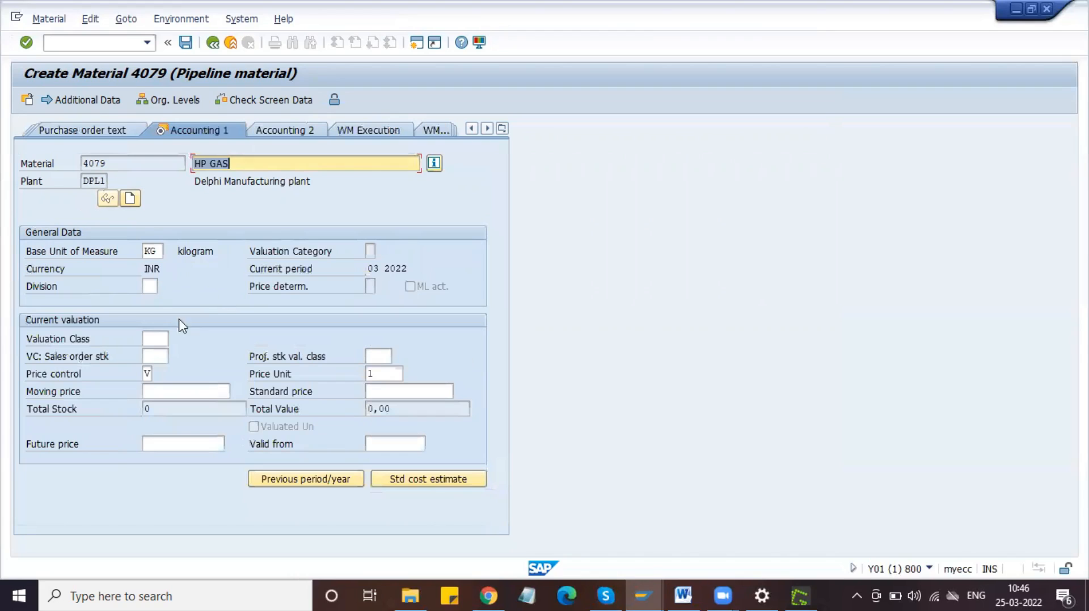
Choose valuation class 3000 for domestic raw materials and set the moving price to 100 in Accounting 1.
{"action": "left_click", "coordinate": [155, 338]}
{"action": "left_click", "coordinate": [173, 338]}
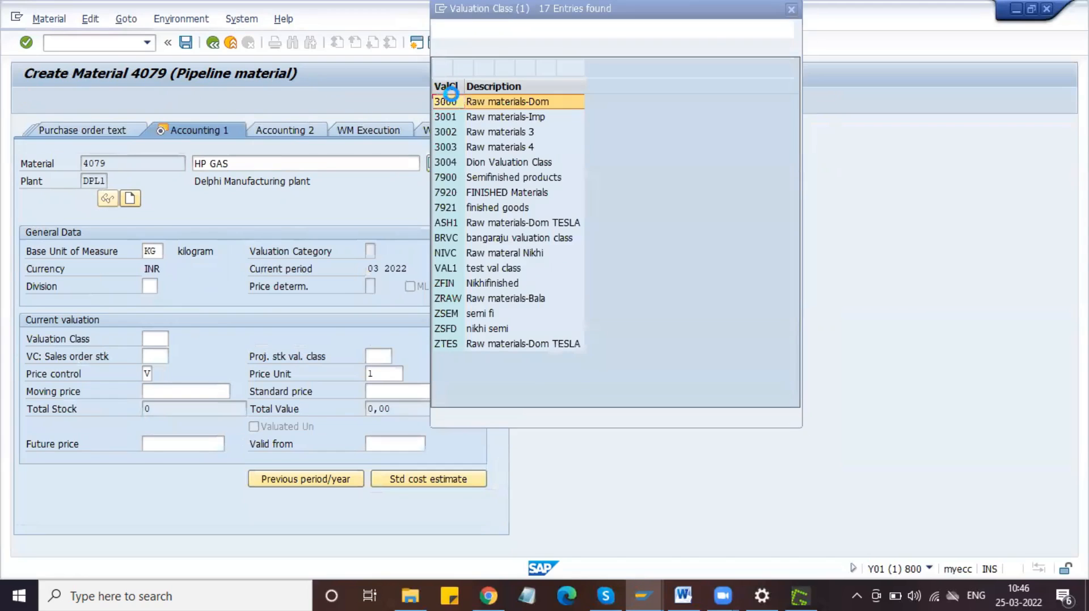
{"action": "double_click", "coordinate": [456, 105]}
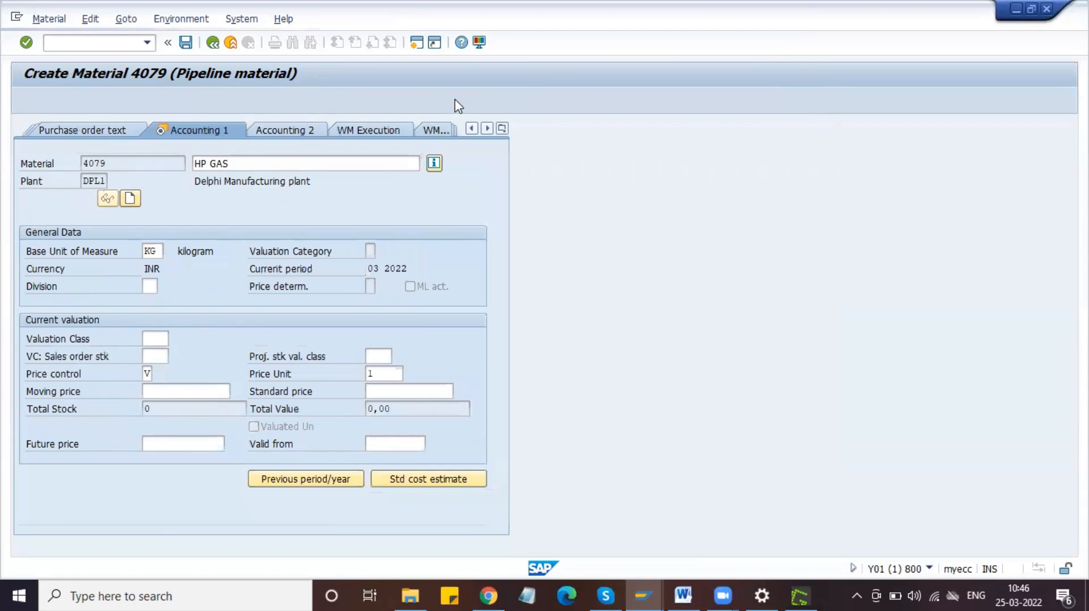
{"action": "left_click", "coordinate": [171, 392]}
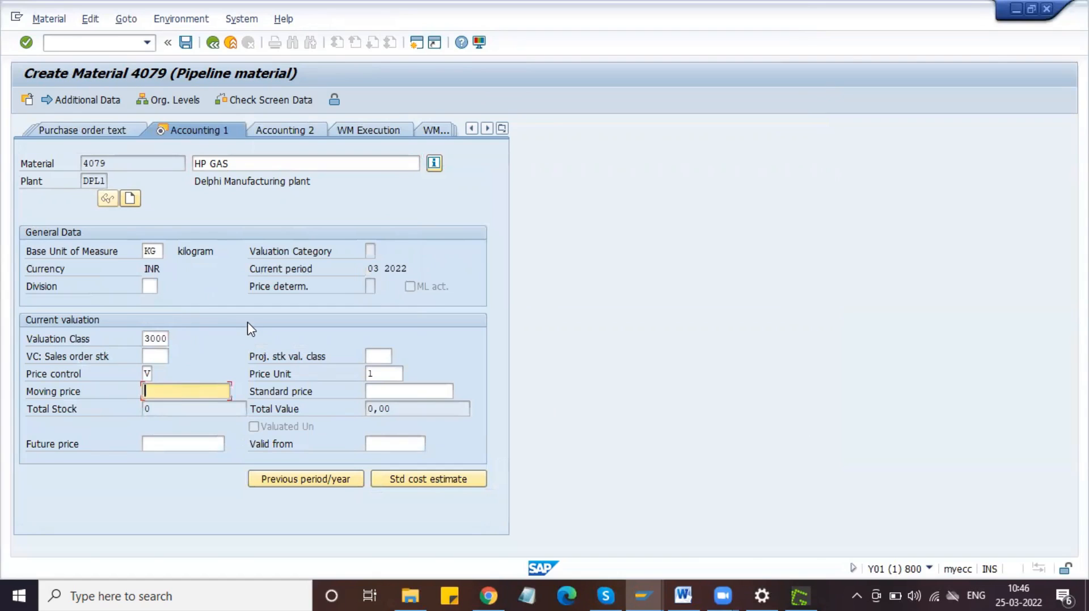
{"action": "type", "text": "100"}
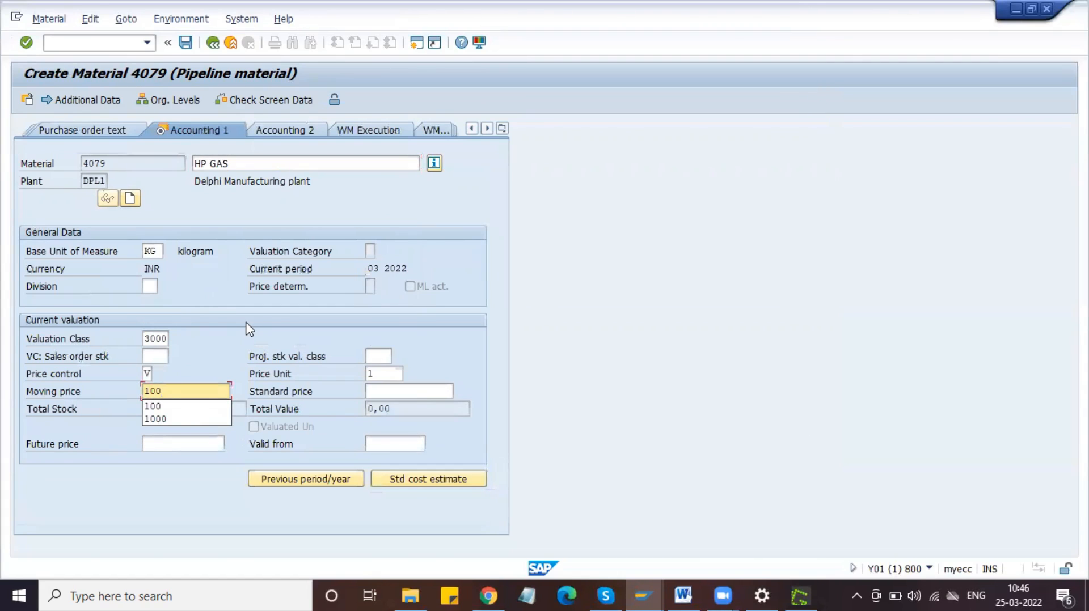
Finish the last data screen and save the new HP GAS material.
{"action": "key", "text": "Return"}
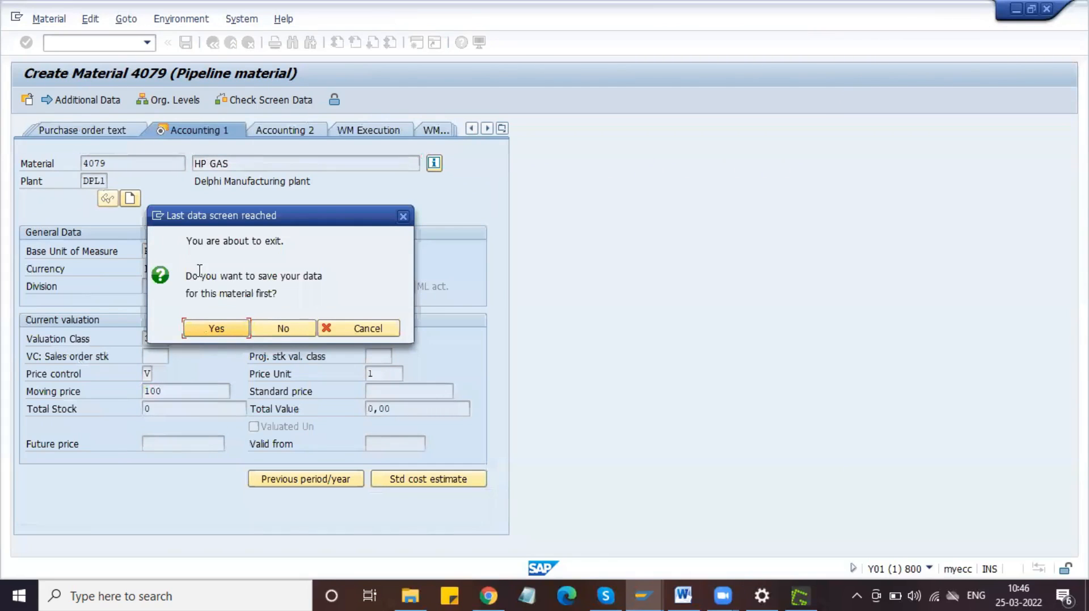
{"action": "left_click", "coordinate": [221, 331]}
{"action": "key", "text": "ctrl+s"}
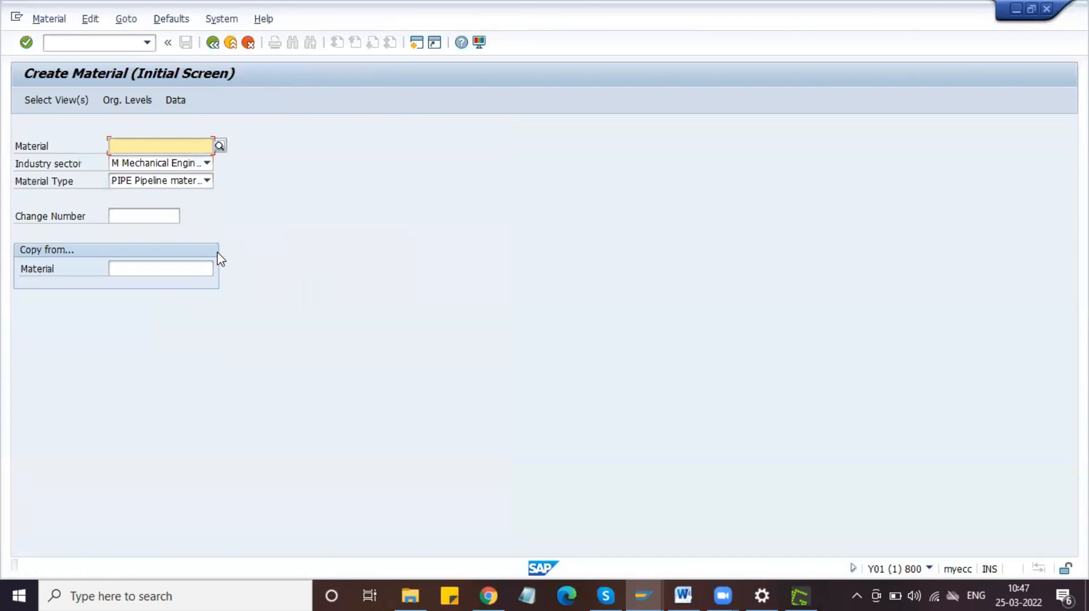
Open material 4079 in Display Material with the preselected basic data, purchasing and accounting views.
{"action": "left_click", "coordinate": [102, 43]}
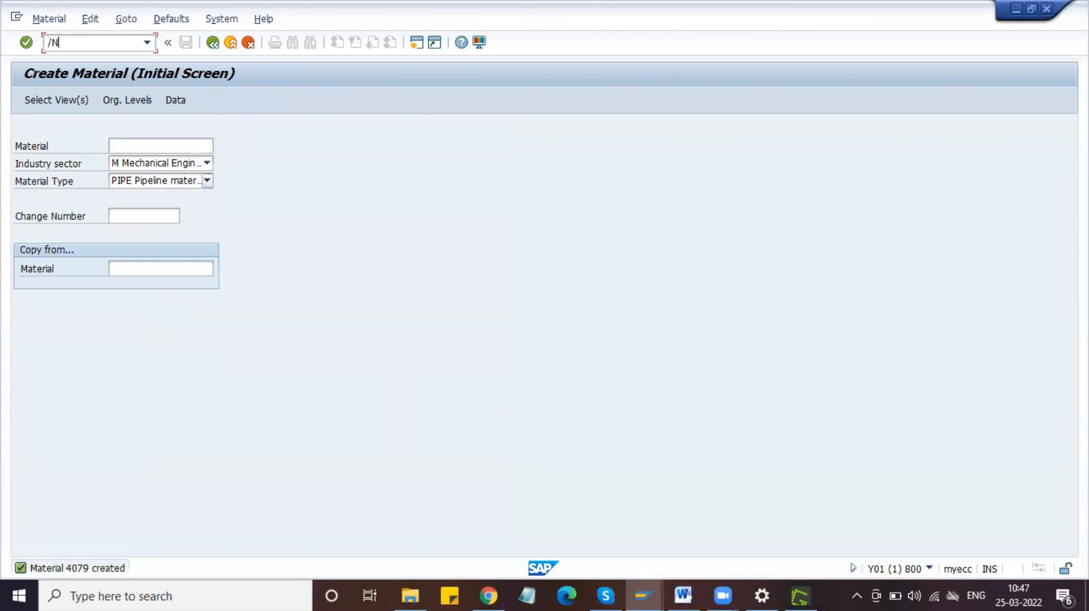
{"action": "key", "text": "Return"}
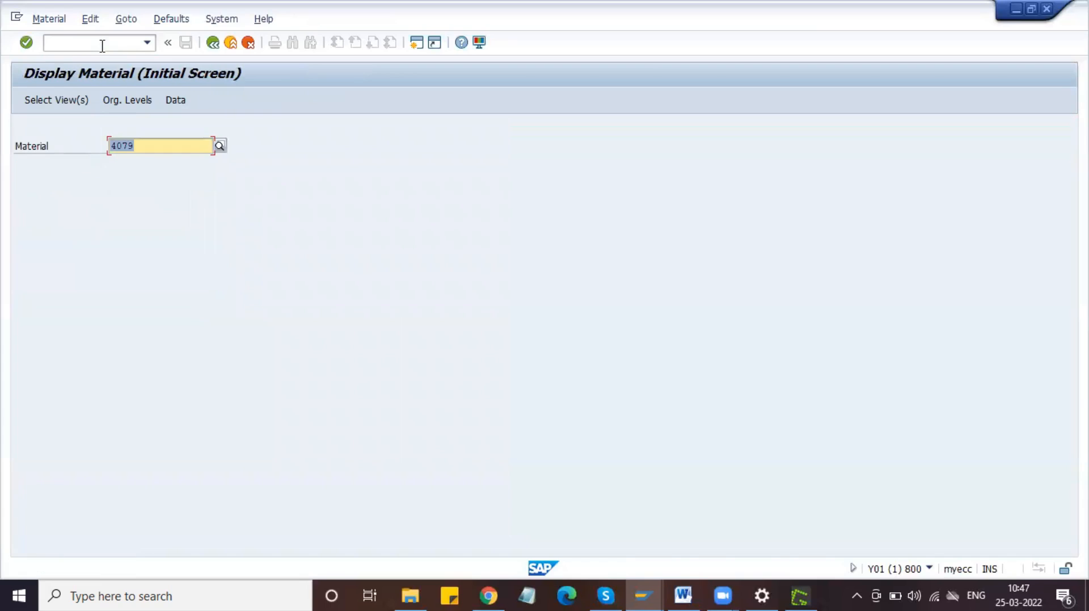
{"action": "key", "text": "Return"}
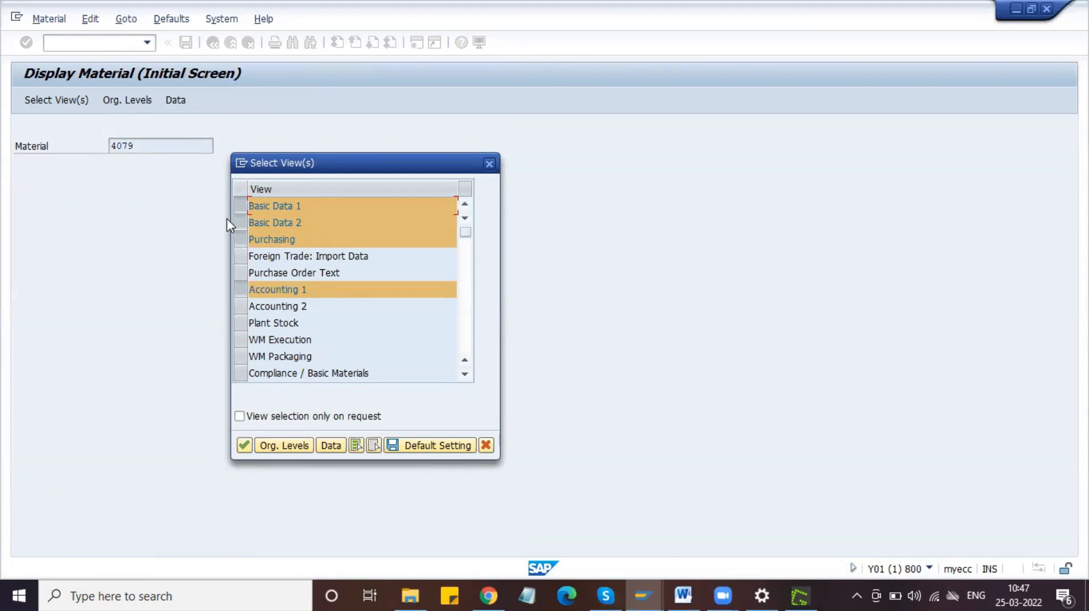
{"action": "key", "text": "Return"}
{"action": "key", "text": "Return"}
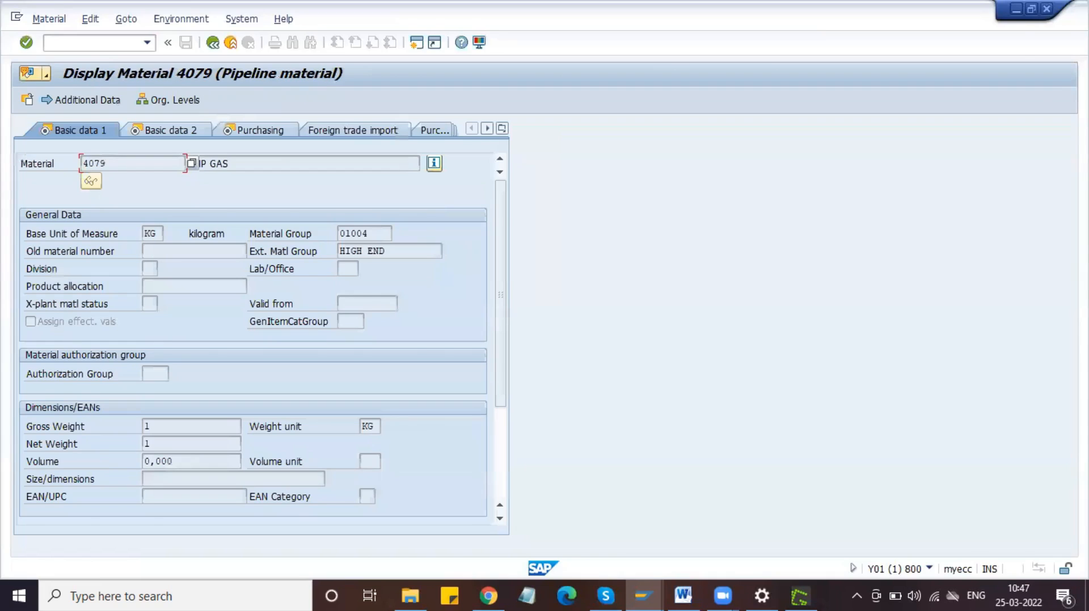
{"action": "key", "text": "Print"}
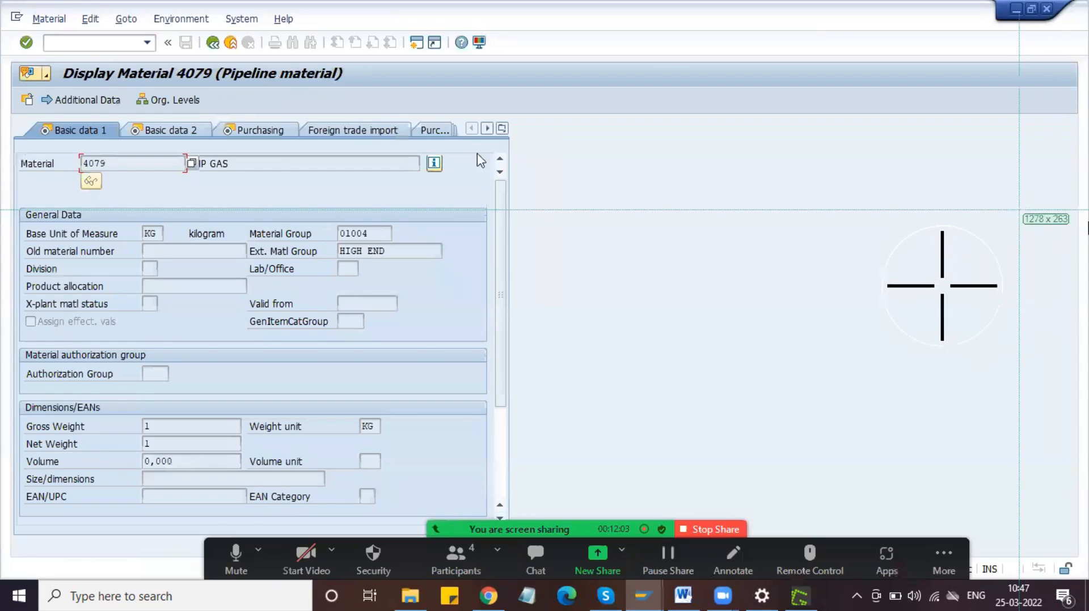
{"action": "key", "text": "Escape"}
{"action": "left_click", "coordinate": [261, 164]}
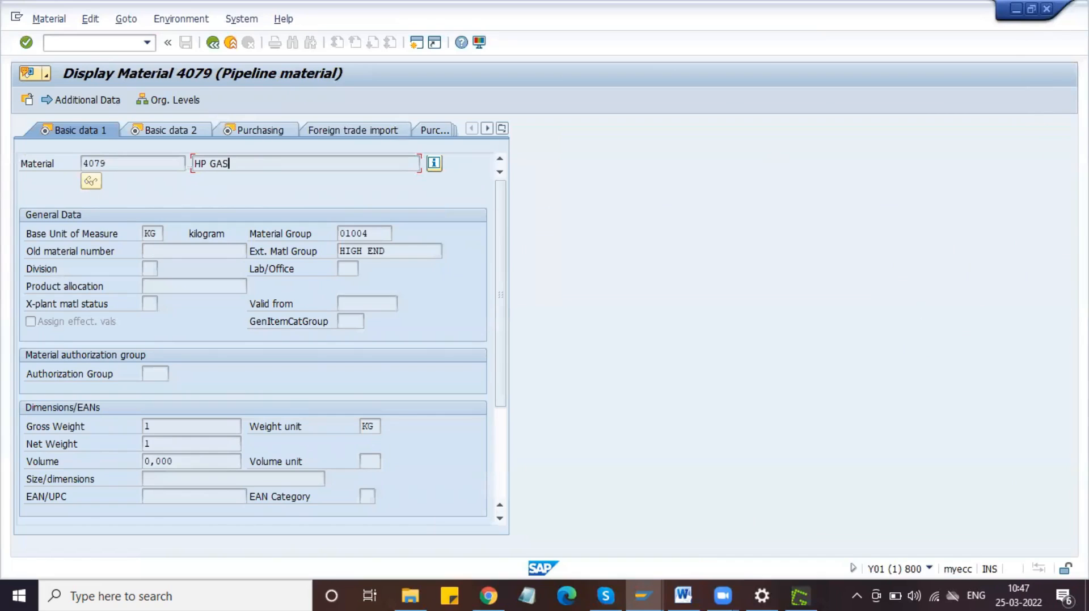
Capture the Basic Data 1 display of material 4079 and paste it into the Pipeline Procurement document in Word, below the PIPE configuration screenshot.
{"action": "left_click", "coordinate": [86, 42]}
{"action": "key", "text": "Print"}
{"action": "left_click_drag", "start_coordinate": [2, 29], "coordinate": [524, 489]}
{"action": "left_click", "coordinate": [546, 399]}
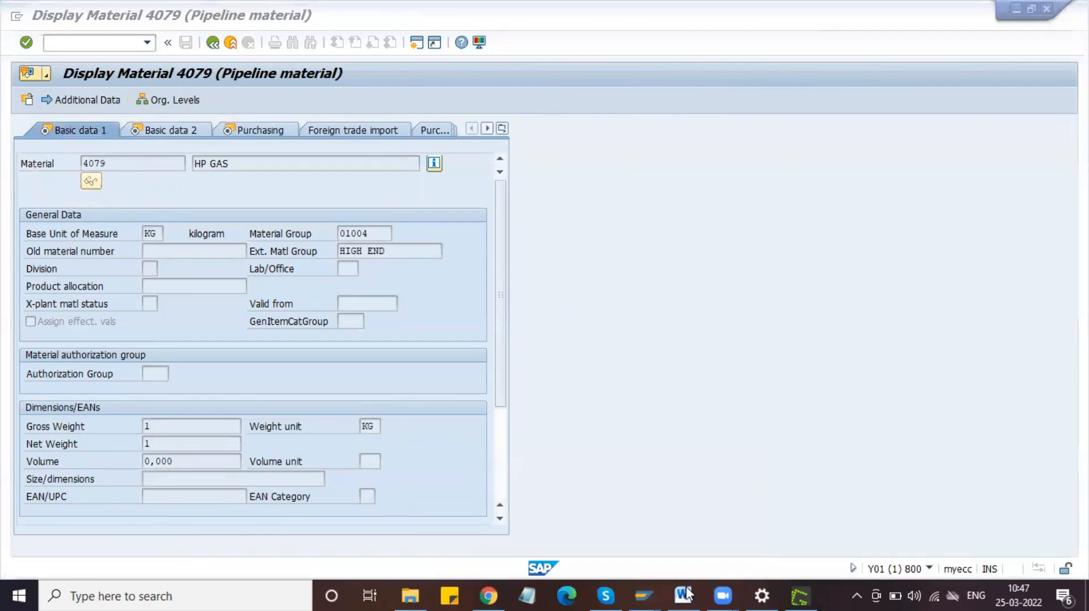
{"action": "left_click", "coordinate": [687, 595]}
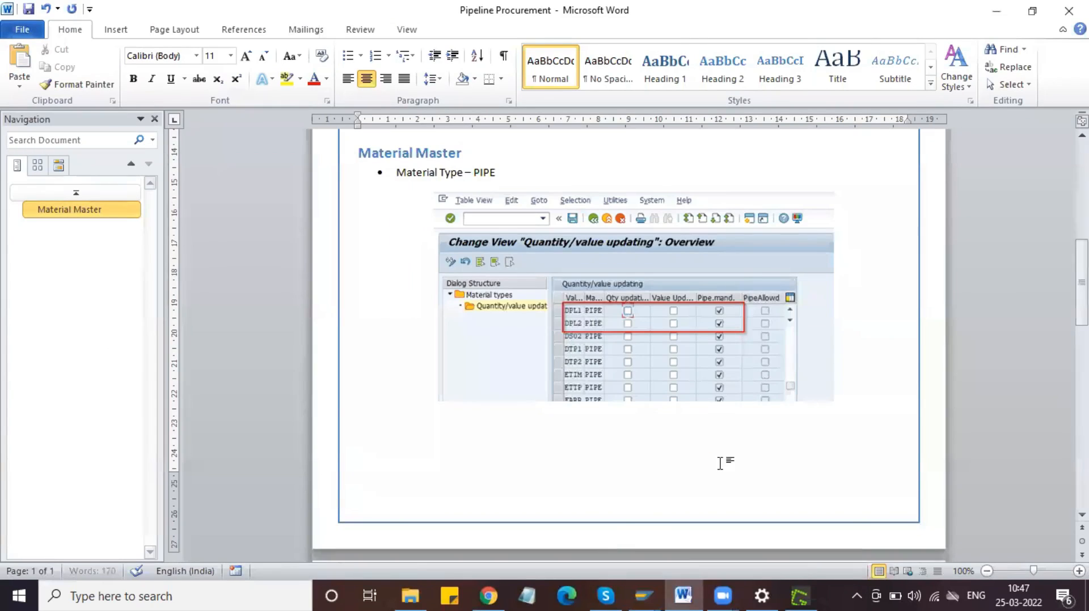
{"action": "key", "text": "ctrl+v"}
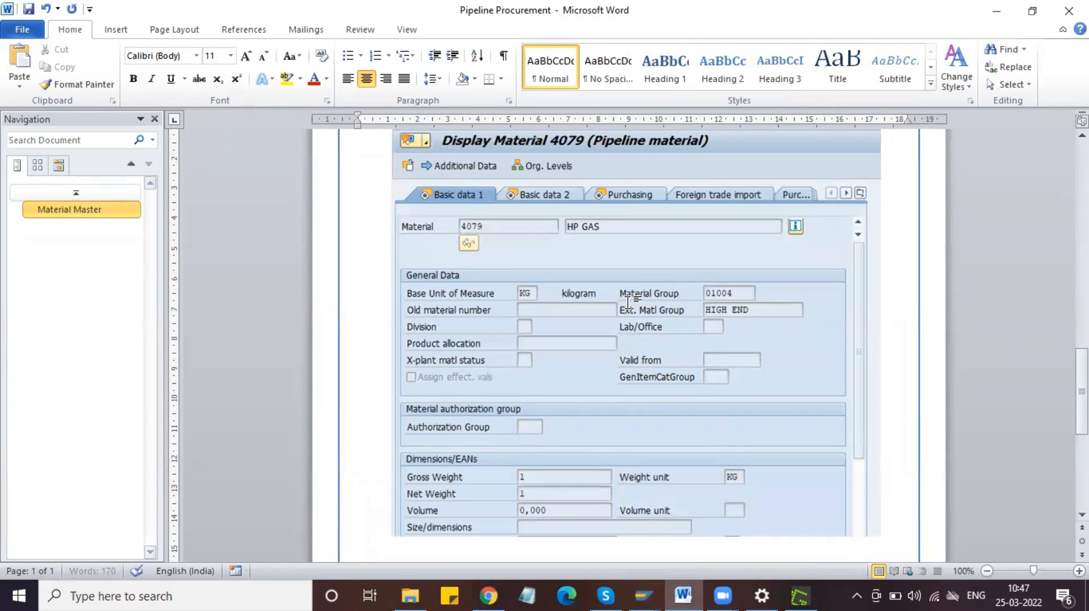
{"action": "scroll", "coordinate": [627, 301], "scroll_direction": "down", "scroll_amount": 5}
Switch back to SAP and check the information window of material 4079 for its industry sector and material type.
{"action": "key", "text": "alt+Tab"}
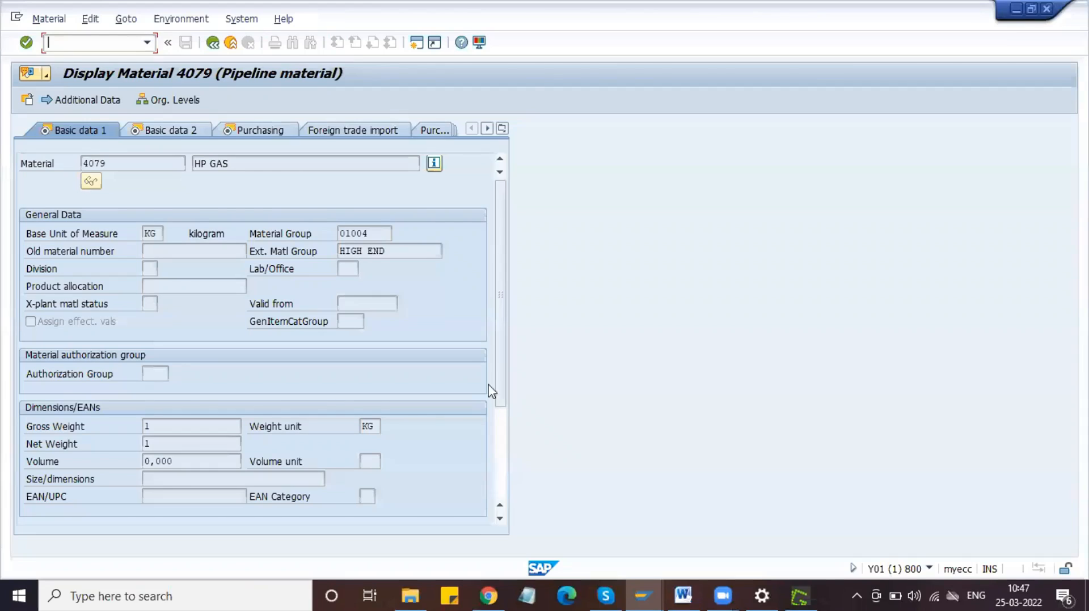
{"action": "left_click", "coordinate": [434, 164]}
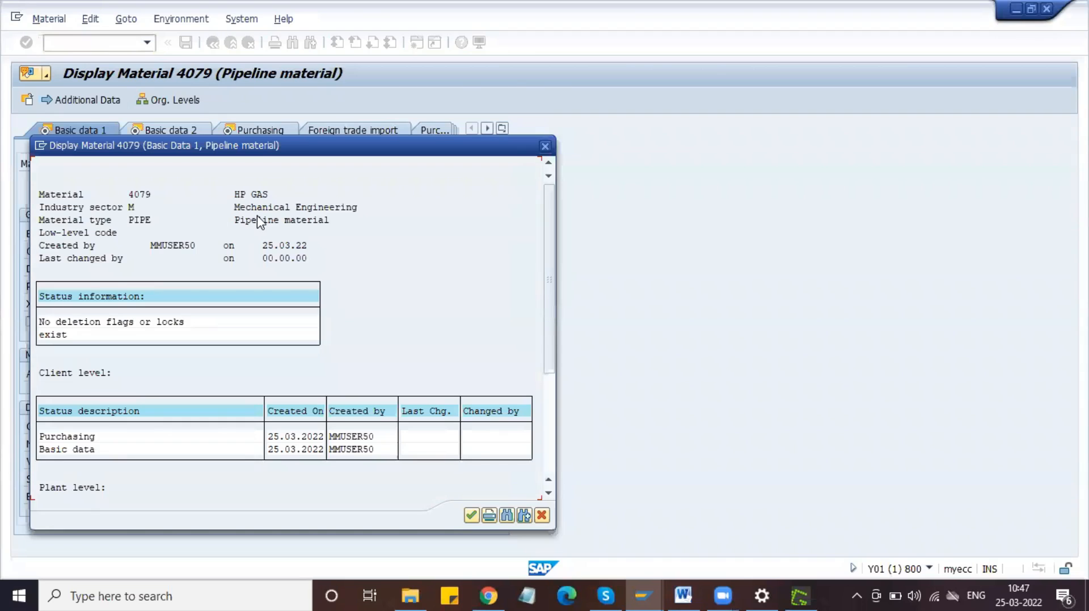
{"action": "left_click", "coordinate": [545, 148]}
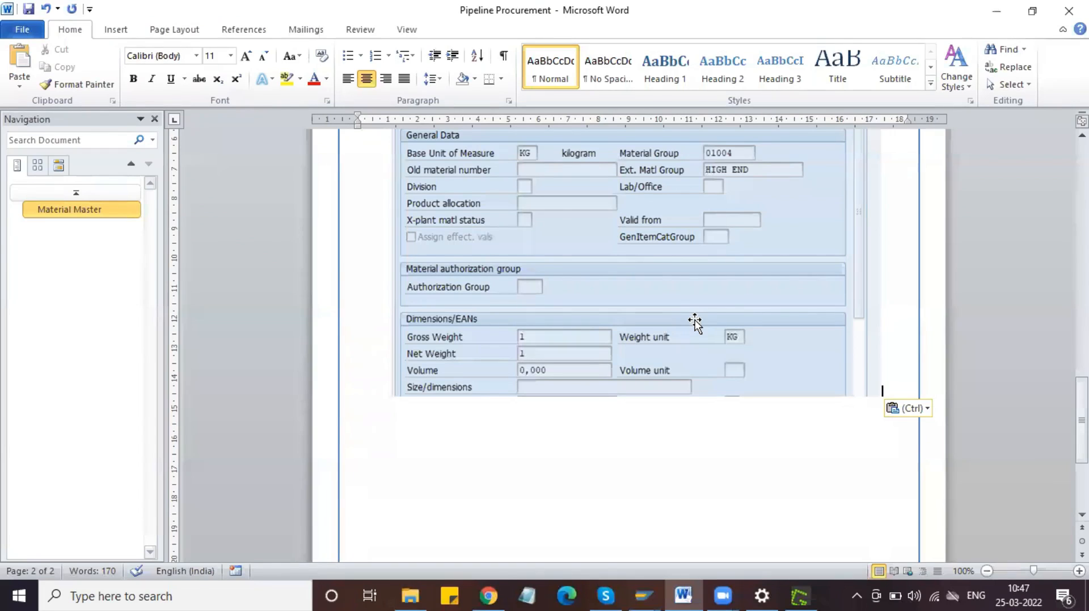
Shrink the pasted Display Material screenshot in Word to about 12 cm wide, save the document and review the prerequisites list.
{"action": "left_click", "coordinate": [694, 322]}
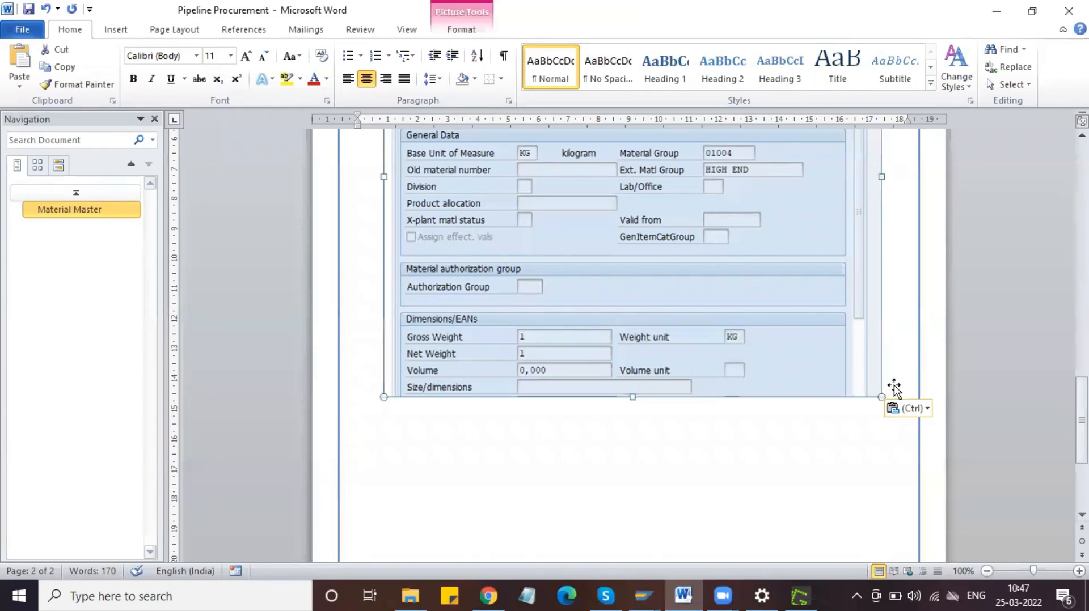
{"action": "left_click_drag", "start_coordinate": [877, 393], "coordinate": [761, 277]}
{"action": "left_click", "coordinate": [839, 284]}
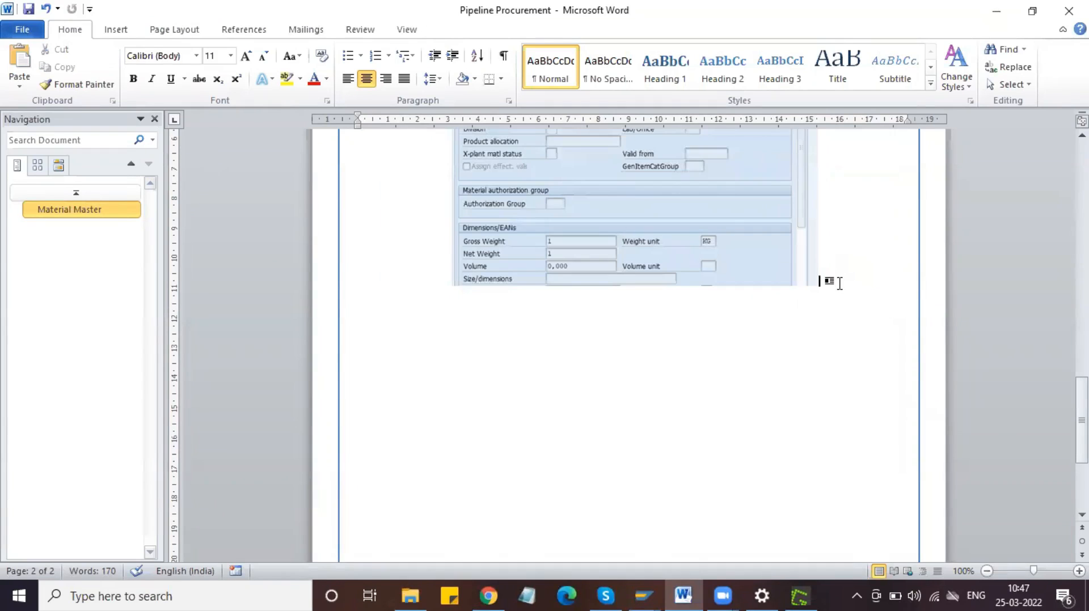
{"action": "scroll", "coordinate": [580, 299], "scroll_direction": "up", "scroll_amount": 5}
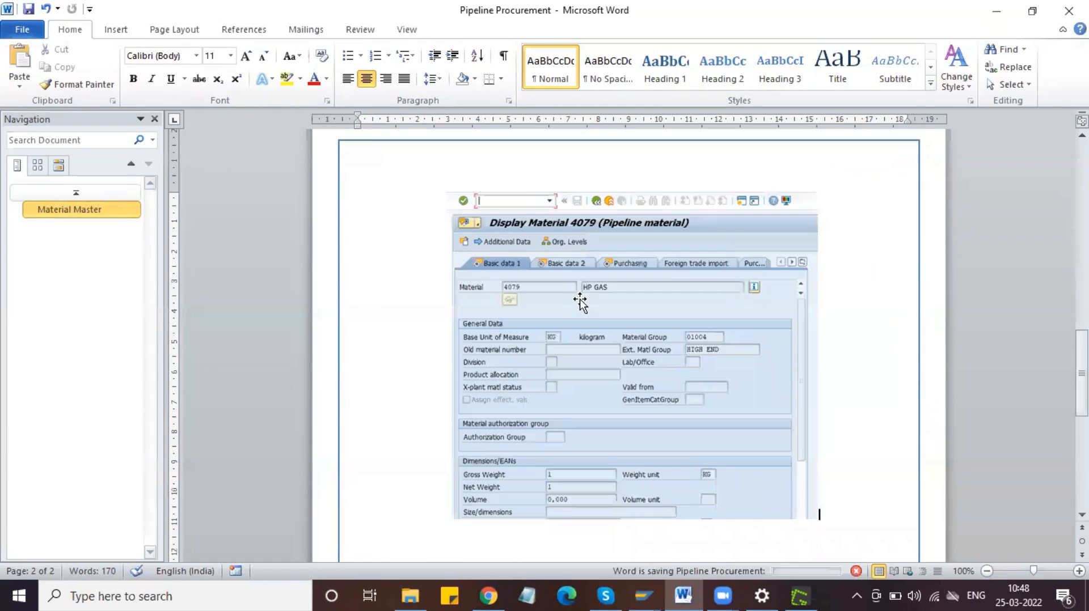
{"action": "scroll", "coordinate": [584, 304], "scroll_direction": "up", "scroll_amount": 5}
{"action": "scroll", "coordinate": [589, 309], "scroll_direction": "down", "scroll_amount": 3}
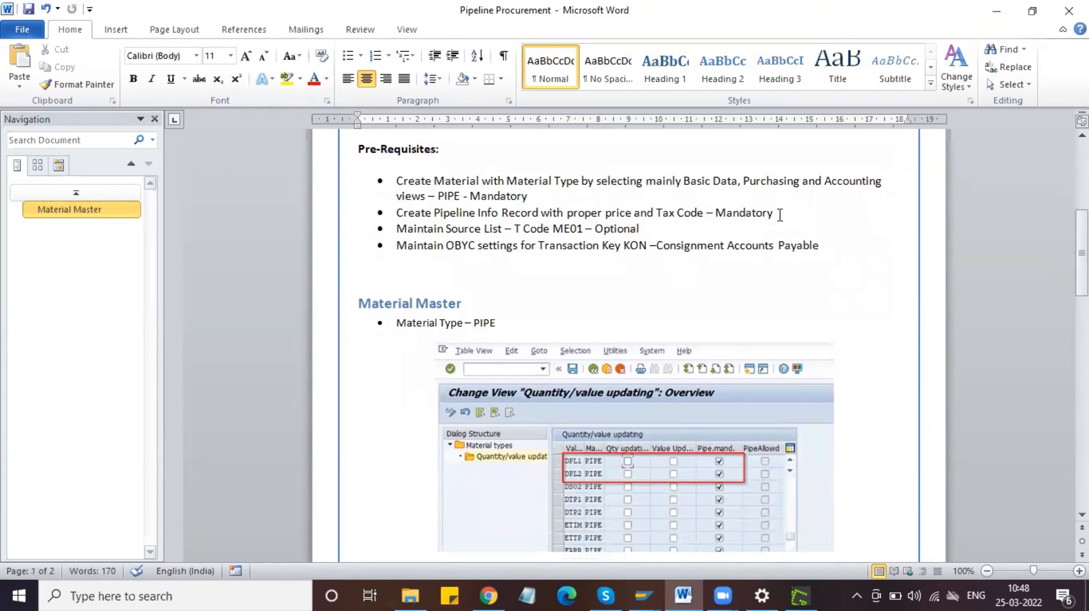
Copy the material number 4079 from the SAP display into an empty Notepad file and return to SAP.
{"action": "key", "text": "alt+Tab"}
{"action": "left_click", "coordinate": [236, 166]}
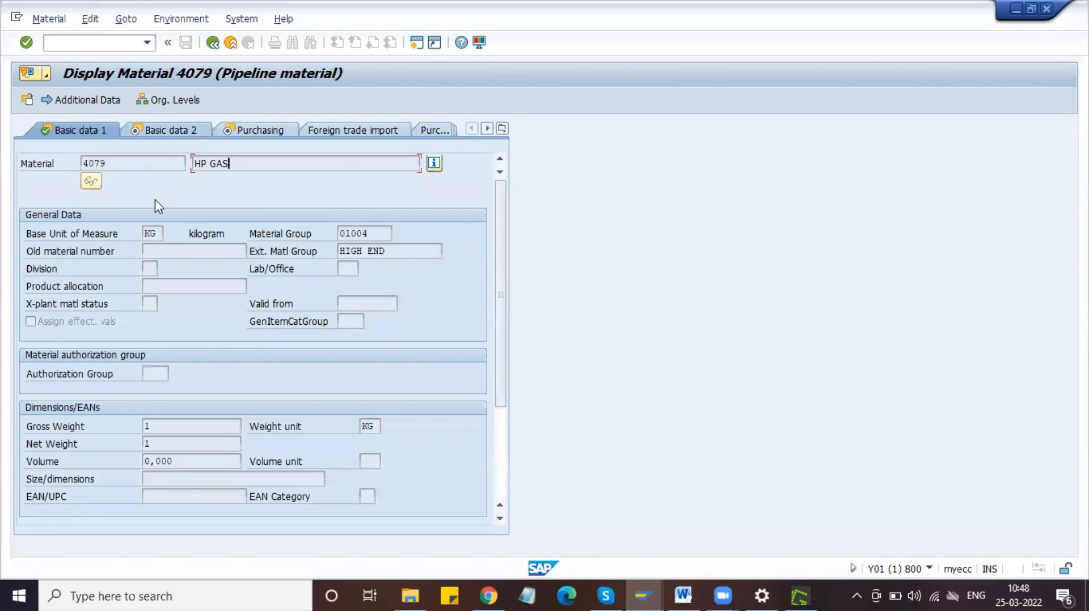
{"action": "left_click_drag", "start_coordinate": [128, 163], "coordinate": [74, 162]}
{"action": "key", "text": "ctrl+c"}
{"action": "left_click", "coordinate": [534, 596]}
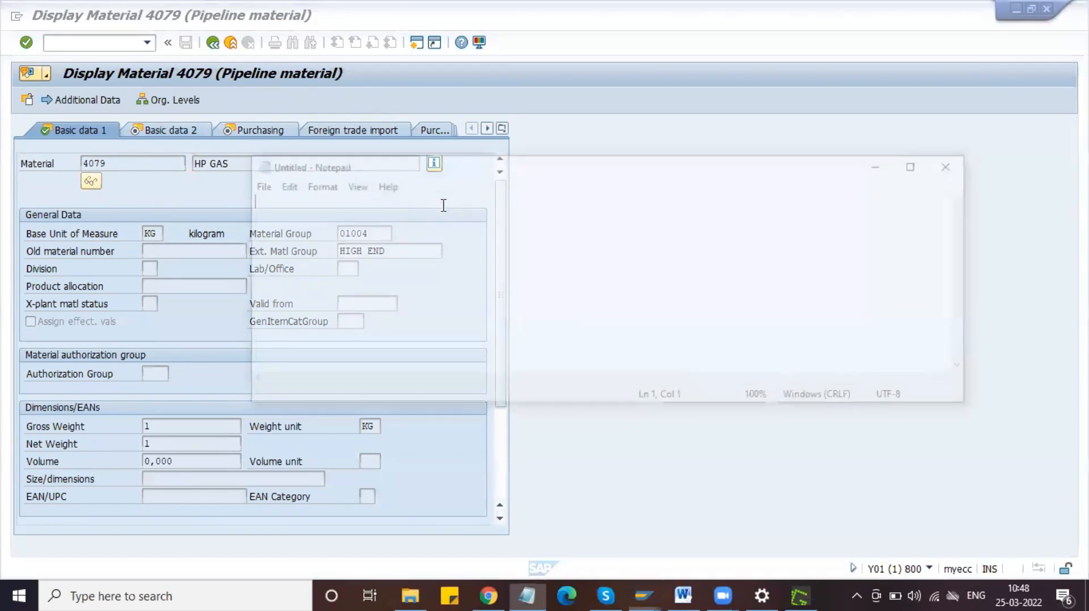
{"action": "key", "text": "ctrl+v"}
{"action": "left_click", "coordinate": [532, 93]}
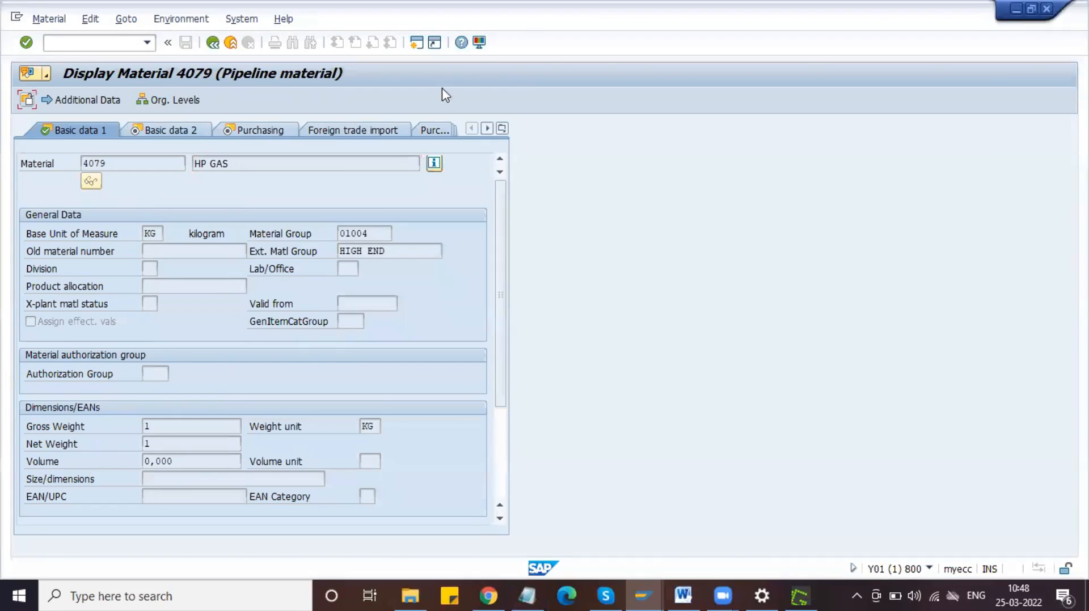
Start transaction XK01 to create a vendor for company code DMOT, purchasing organization DLPO and account group DVAG.
{"action": "left_click", "coordinate": [113, 42]}
{"action": "type", "text": "/NXK01"}
{"action": "key", "text": "Return"}
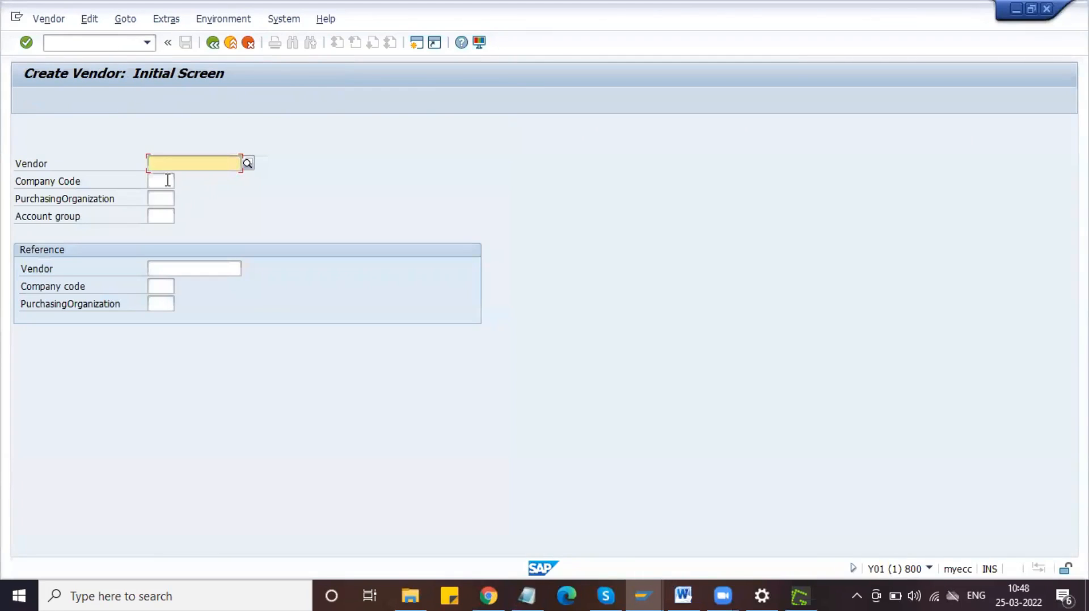
{"action": "left_click", "coordinate": [168, 181]}
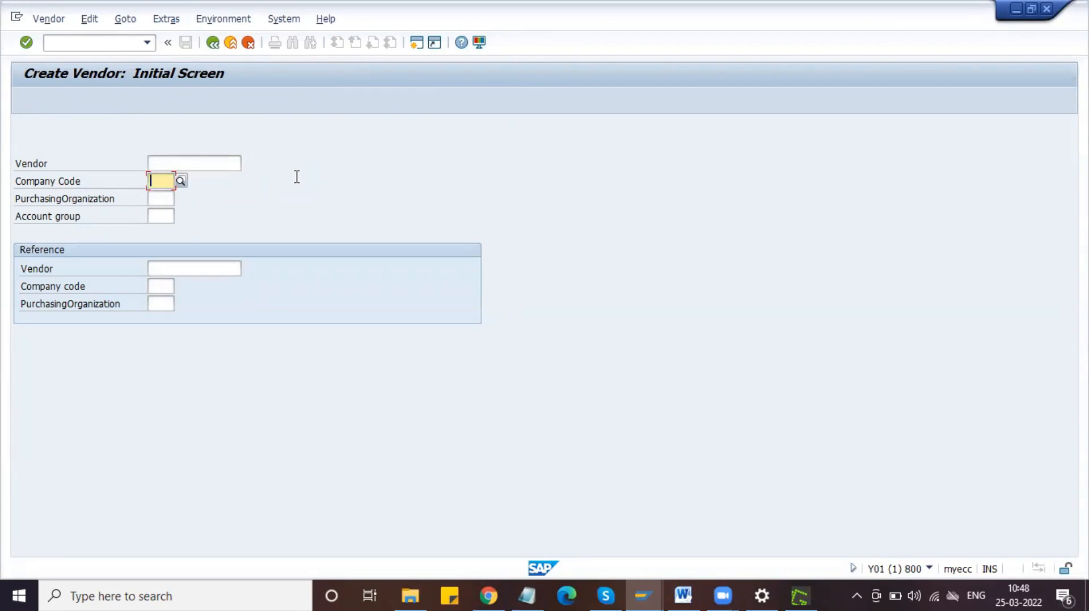
{"action": "key", "text": "space"}
{"action": "key", "text": "Down"}
{"action": "key", "text": "Return"}
{"action": "key", "text": "Tab"}
{"action": "key", "text": "space"}
{"action": "key", "text": "Down"}
{"action": "key", "text": "Return"}
{"action": "key", "text": "Tab"}
{"action": "key", "text": "space"}
{"action": "key", "text": "Down"}
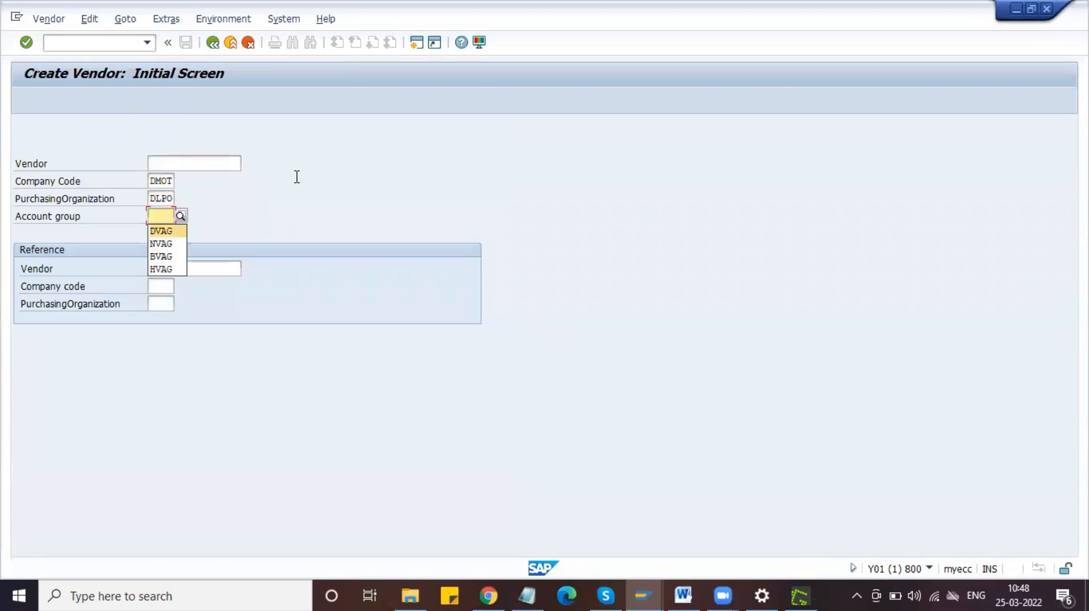
{"action": "key", "text": "Return"}
{"action": "key", "text": "Return"}
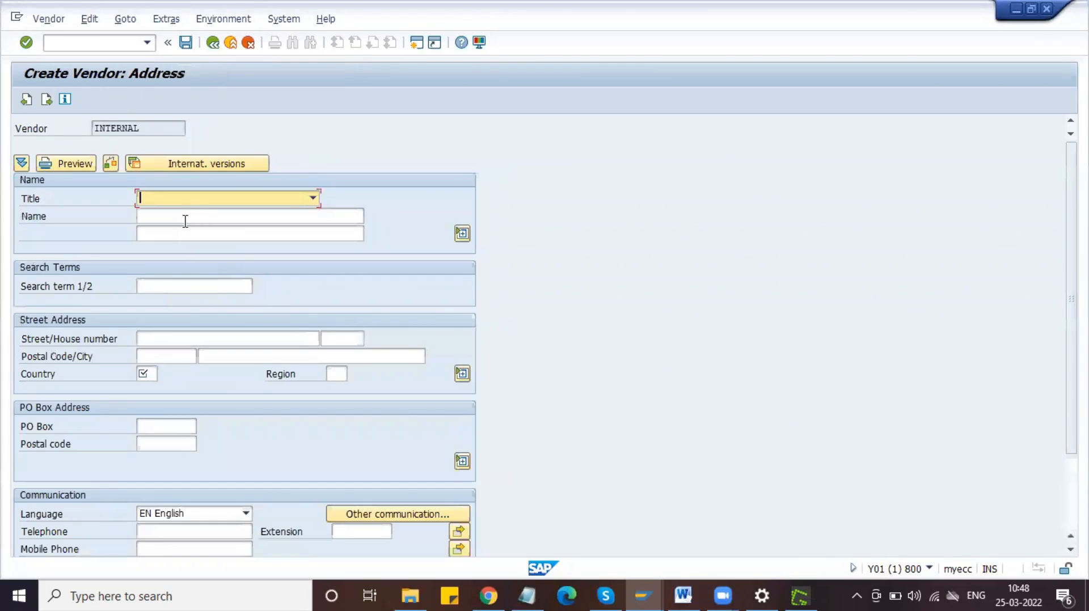
Give the vendor the title Mr., the name Raghu Gas Producer and the search term Raghu Gas.
{"action": "left_click", "coordinate": [185, 221]}
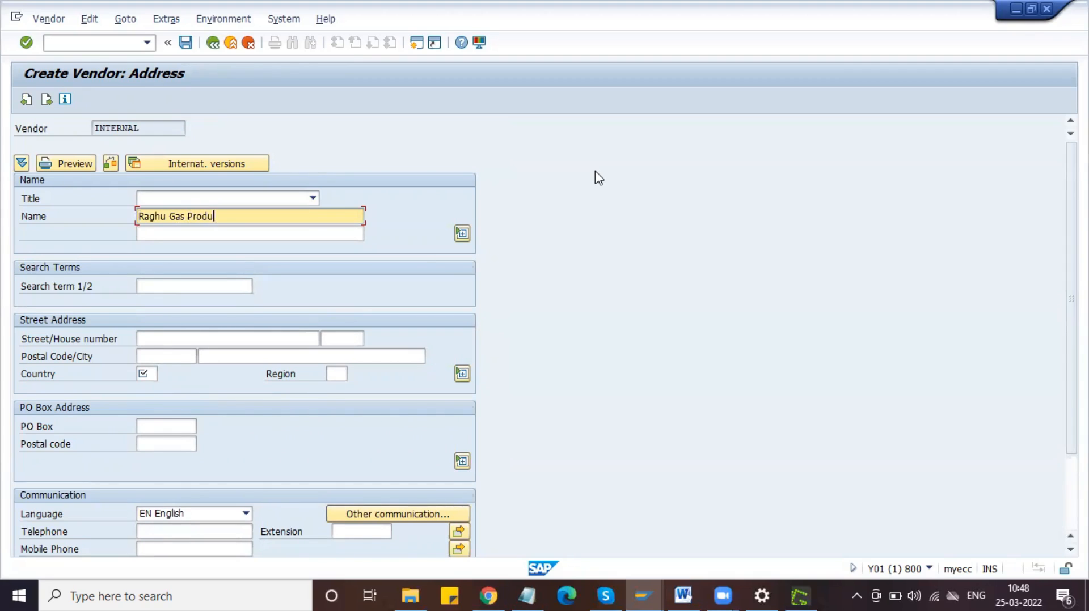
{"action": "left_click", "coordinate": [223, 199]}
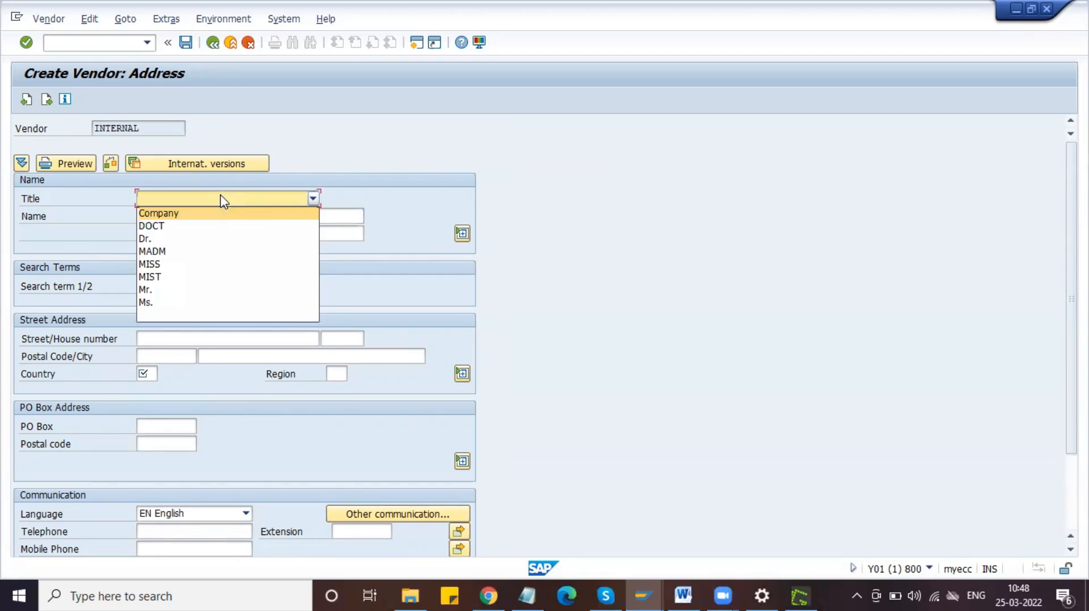
{"action": "left_click", "coordinate": [163, 291]}
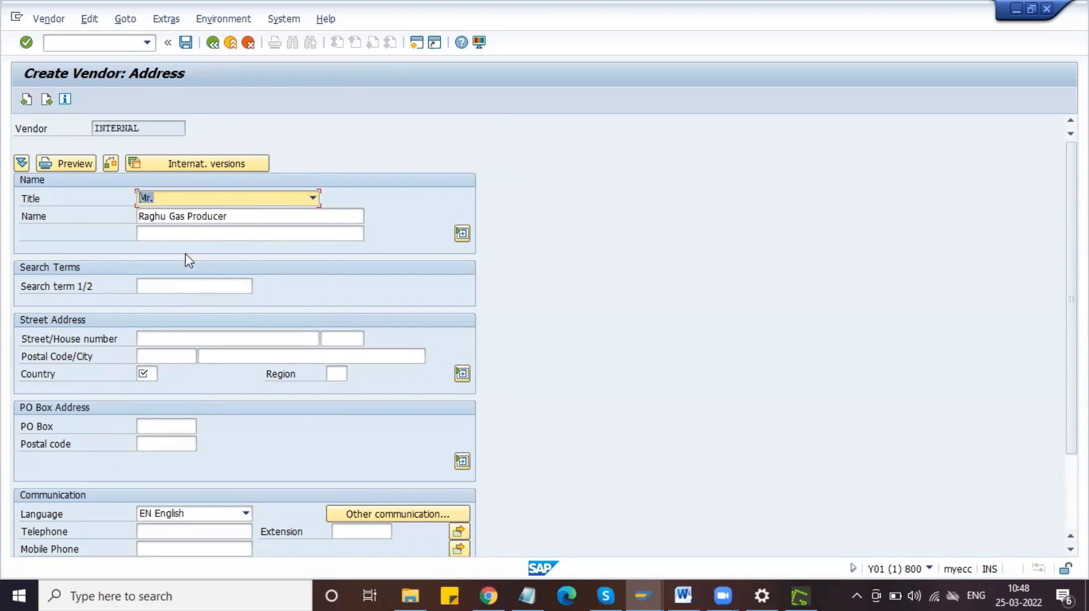
{"action": "left_click", "coordinate": [247, 214]}
{"action": "left_click", "coordinate": [179, 287]}
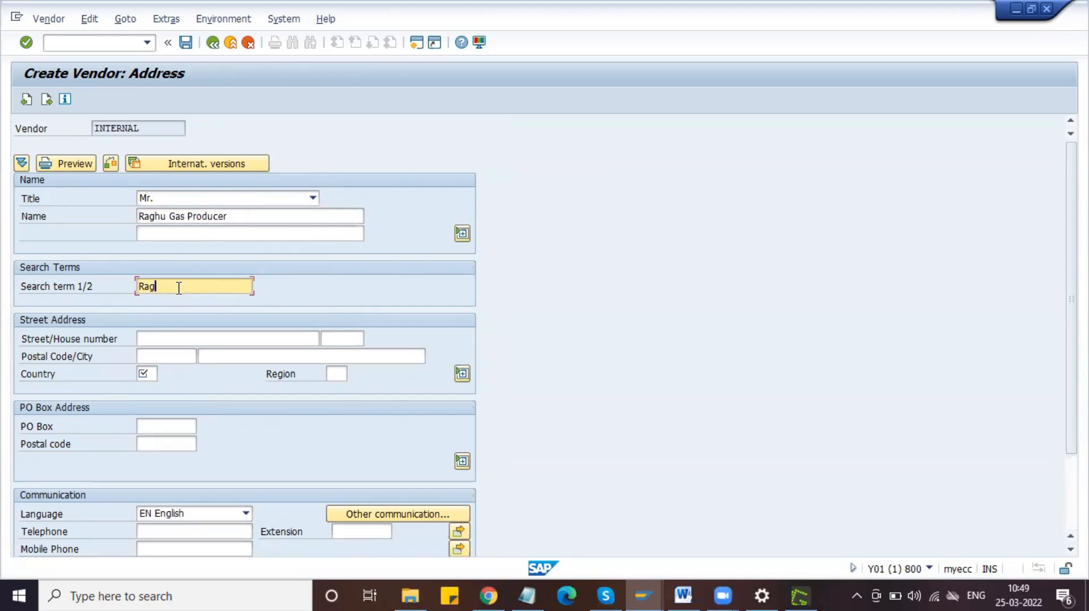
{"action": "type", "text": "Raghu Gas"}
Fill in the vendor's street, house number, postal code and city, with country IN and region 01.
{"action": "left_click", "coordinate": [180, 340]}
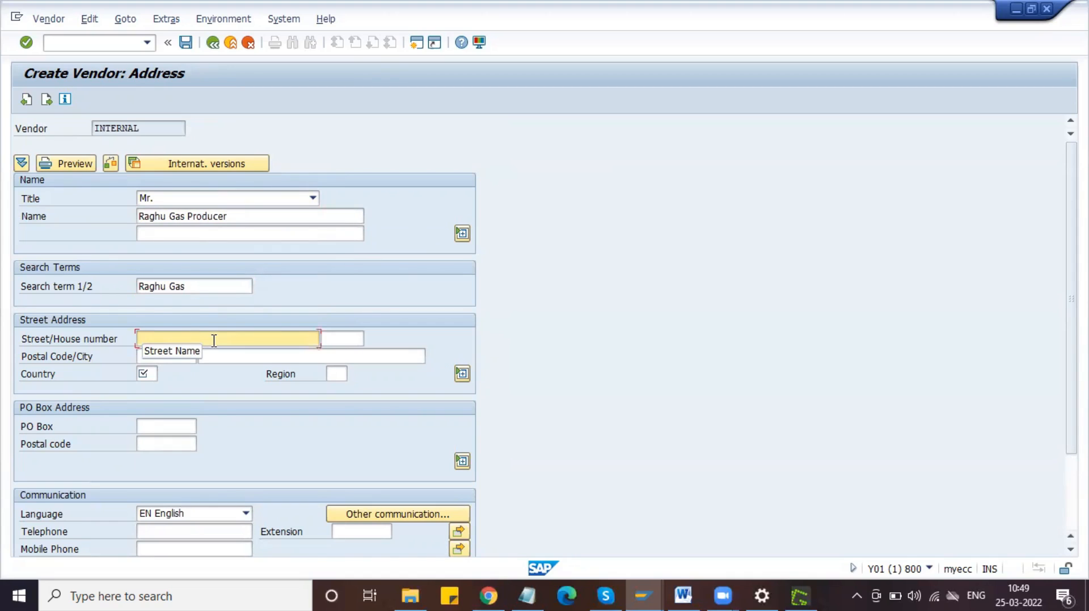
{"action": "type", "text": "Street 32"}
{"action": "key", "text": "Tab"}
{"action": "type", "text": "123"}
{"action": "key", "text": "Tab"}
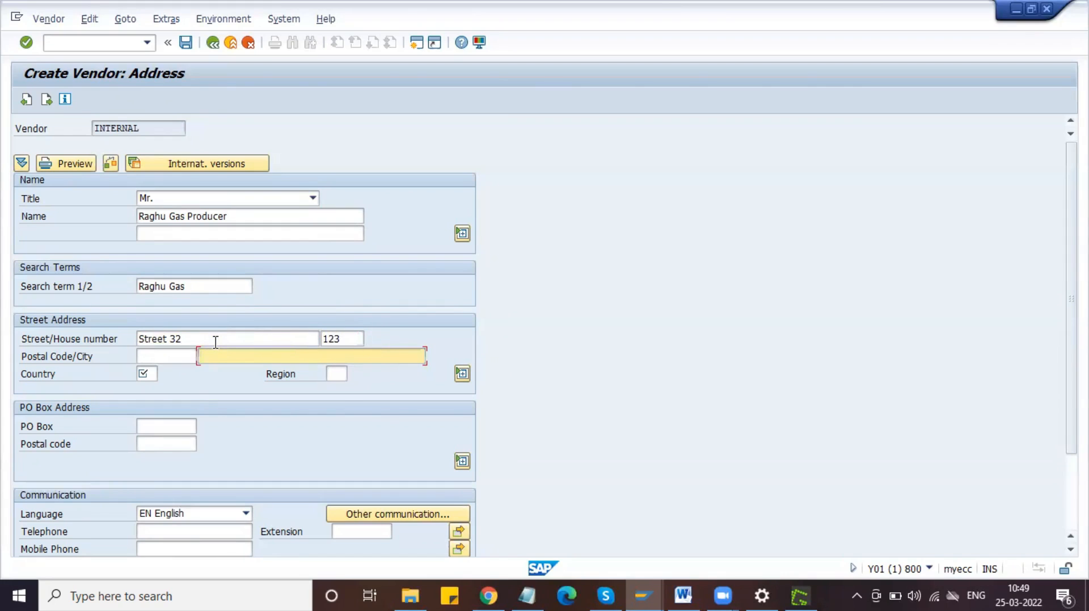
{"action": "key", "text": "shift+Tab"}
{"action": "type", "text": "500001"}
{"action": "key", "text": "Tab"}
{"action": "key", "text": "Down"}
{"action": "key", "text": "Return"}
{"action": "key", "text": "Tab"}
{"action": "type", "text": "IN"}
{"action": "key", "text": "Tab"}
{"action": "key", "text": "Return"}
{"action": "key", "text": "Return"}
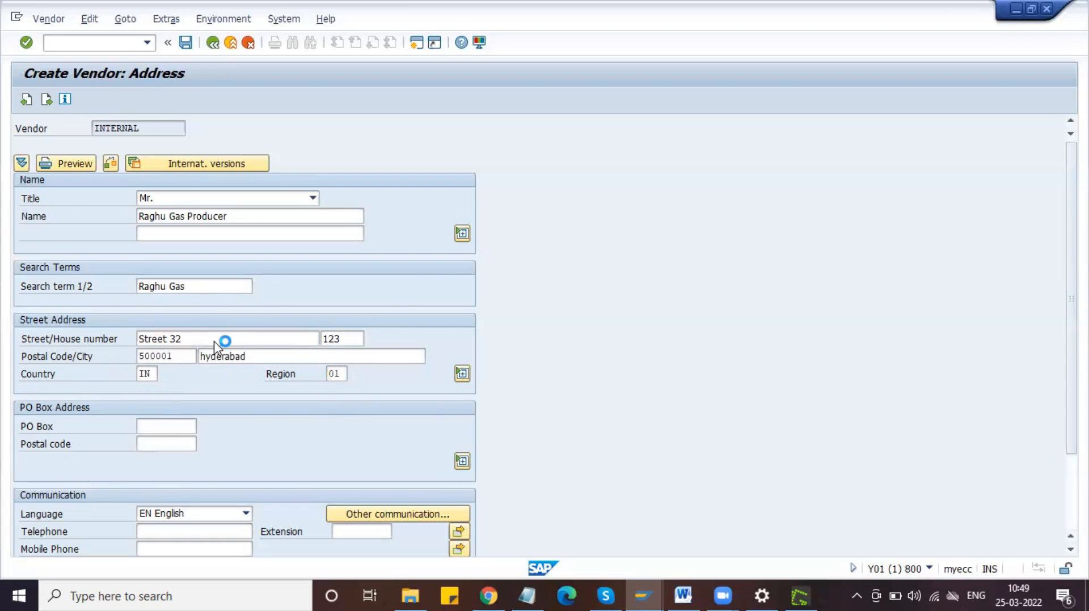
Leave the vendor's tax and bank data empty and set reconciliation account 160000 and cash management group A1.
{"action": "key", "text": "Return"}
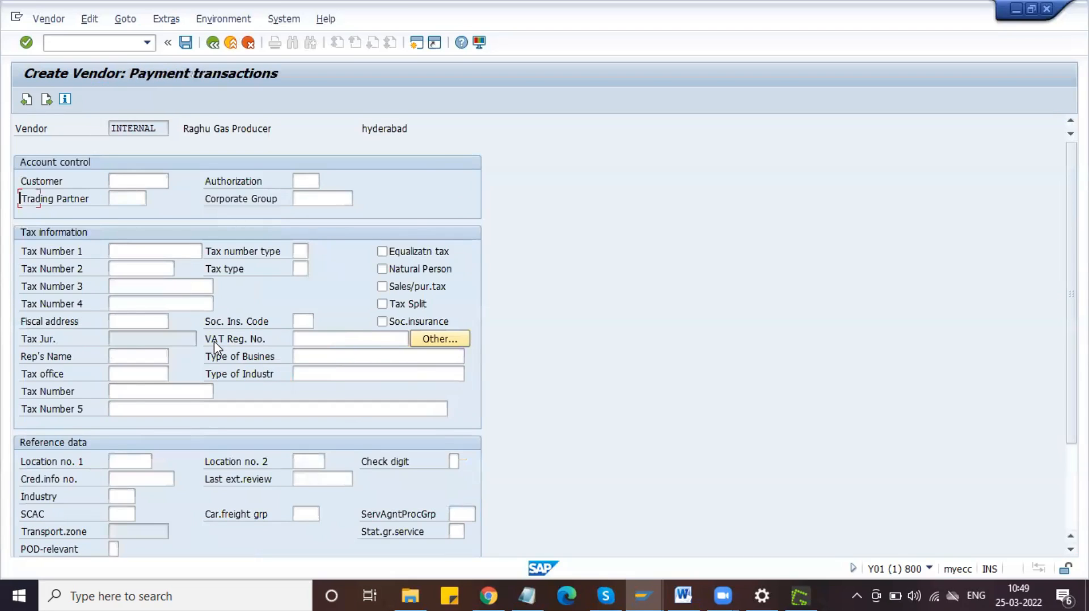
{"action": "key", "text": "Return"}
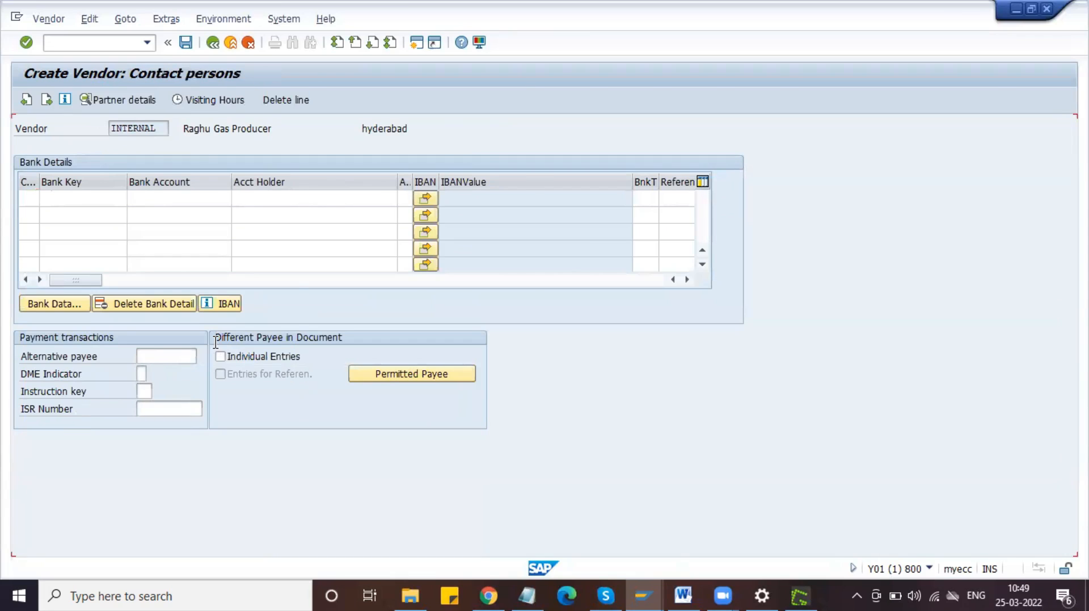
{"action": "key", "text": "Return"}
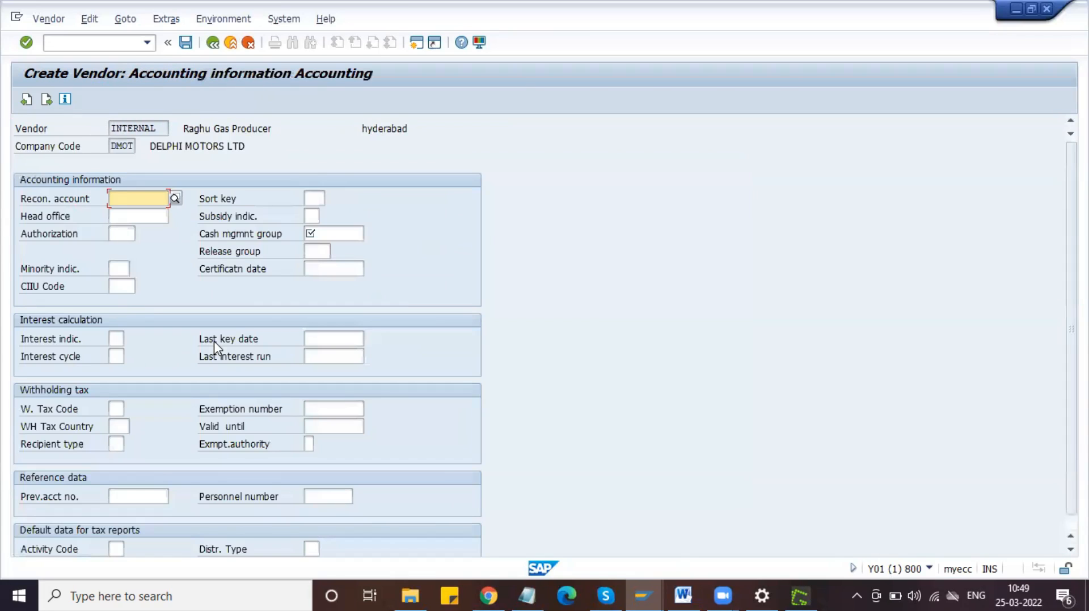
{"action": "type", "text": "160000"}
{"action": "key", "text": "Tab"}
{"action": "key", "text": "Tab"}
{"action": "key", "text": "Tab"}
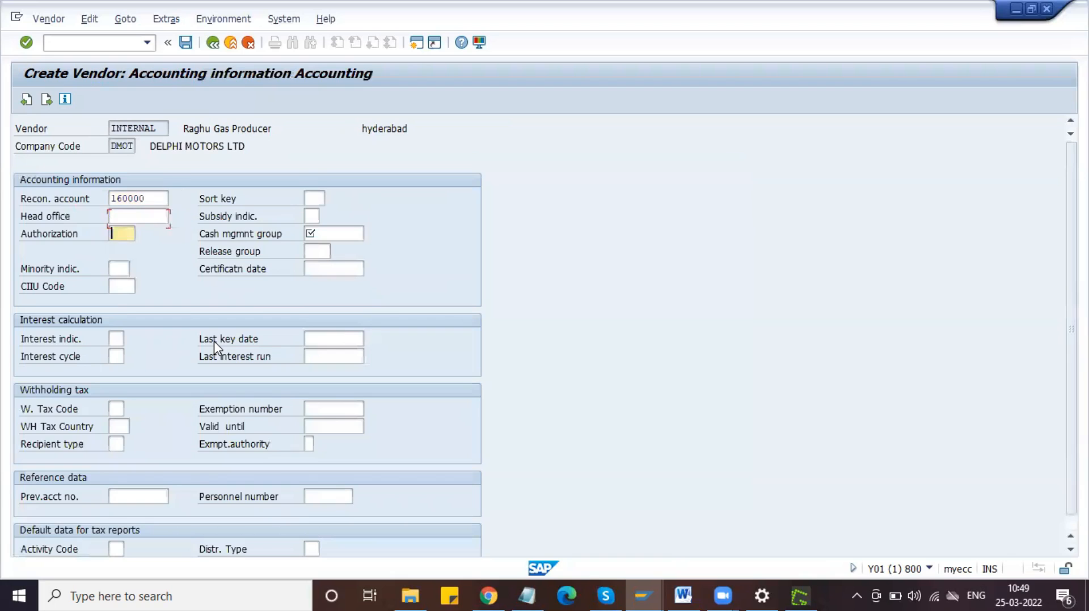
{"action": "type", "text": "A1"}
{"action": "key", "text": "Return"}
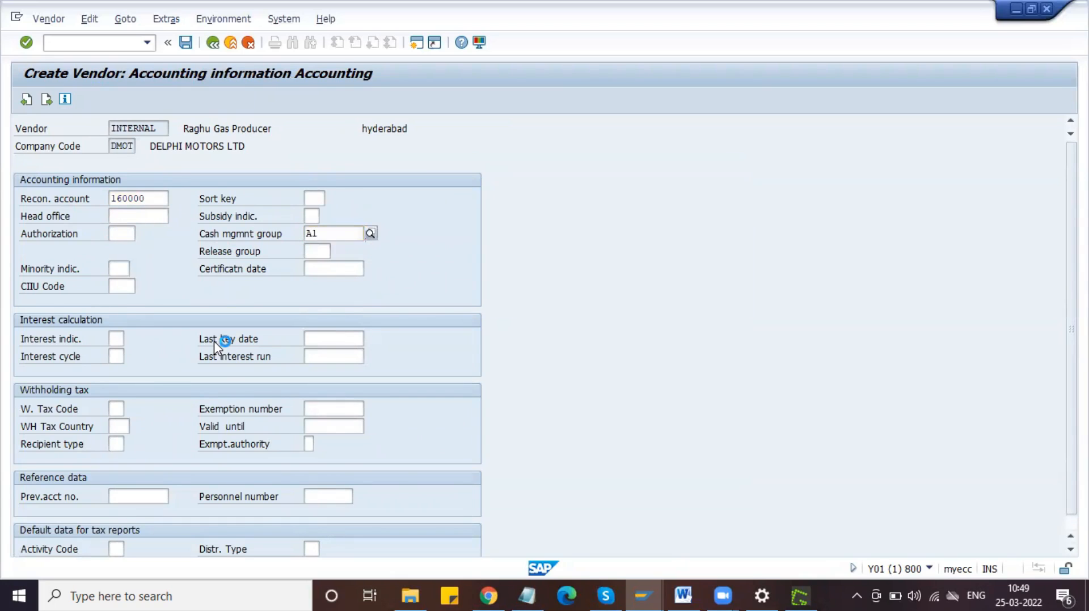
Set the vendor's accounting payment terms to 0001 and continue to the purchasing data.
{"action": "type", "text": "0001"}
{"action": "key", "text": "Tab"}
{"action": "key", "text": "space"}
{"action": "key", "text": "Return"}
{"action": "key", "text": "Return"}
Set order currency INR and terms of payment 0001 in the vendor's purchasing conditions.
{"action": "type", "text": "INR"}
{"action": "key", "text": "Tab"}
{"action": "key", "text": "Down"}
{"action": "key", "text": "Tab"}
{"action": "key", "text": "Tab"}
{"action": "key", "text": "Tab"}
{"action": "key", "text": "Tab"}
{"action": "key", "text": "Tab"}
{"action": "key", "text": "Tab"}
{"action": "key", "text": "Tab"}
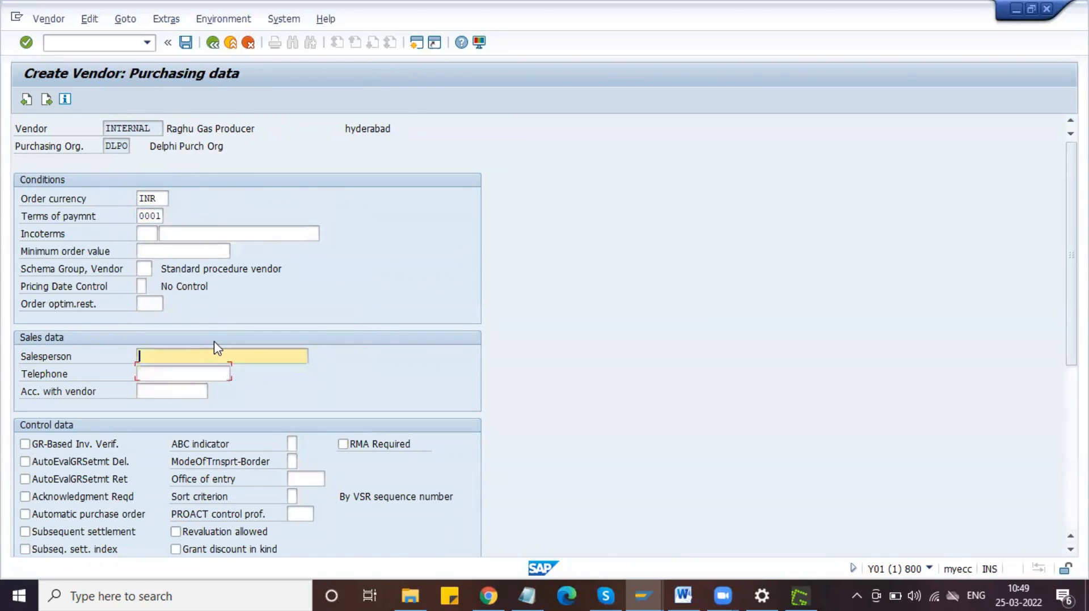
Enter the salesperson's name and telephone number in the vendor's sales data.
{"action": "key", "text": "Down"}
{"action": "key", "text": "Tab"}
{"action": "type", "text": "9876543210"}
{"action": "key", "text": "Tab"}
{"action": "key", "text": "Tab"}
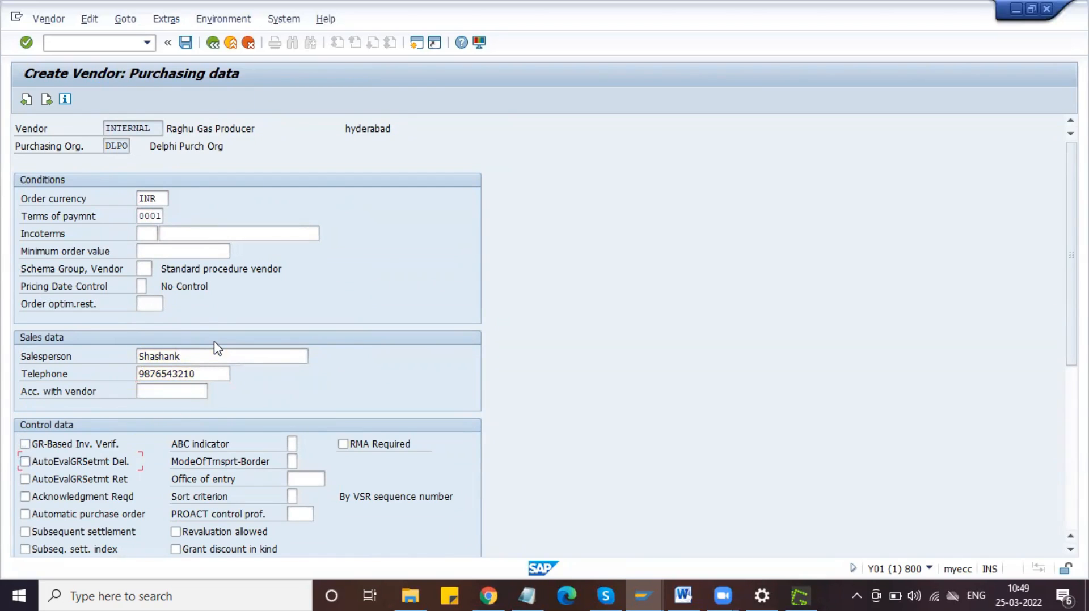
Leave the remaining control data and partner functions at their defaults and save the new vendor.
{"action": "key", "text": "Tab"}
{"action": "key", "text": "Tab"}
{"action": "key", "text": "Tab"}
{"action": "key", "text": "Tab"}
{"action": "key", "text": "Tab"}
{"action": "key", "text": "Tab"}
{"action": "key", "text": "Tab"}
{"action": "key", "text": "Tab"}
{"action": "key", "text": "Tab"}
{"action": "key", "text": "Tab"}
{"action": "key", "text": "Tab"}
{"action": "key", "text": "Tab"}
{"action": "key", "text": "Tab"}
{"action": "key", "text": "Tab"}
{"action": "key", "text": "Tab"}
{"action": "key", "text": "Tab"}
{"action": "scroll", "coordinate": [169, 268], "scroll_direction": "up", "scroll_amount": 5}
{"action": "key", "text": "Return"}
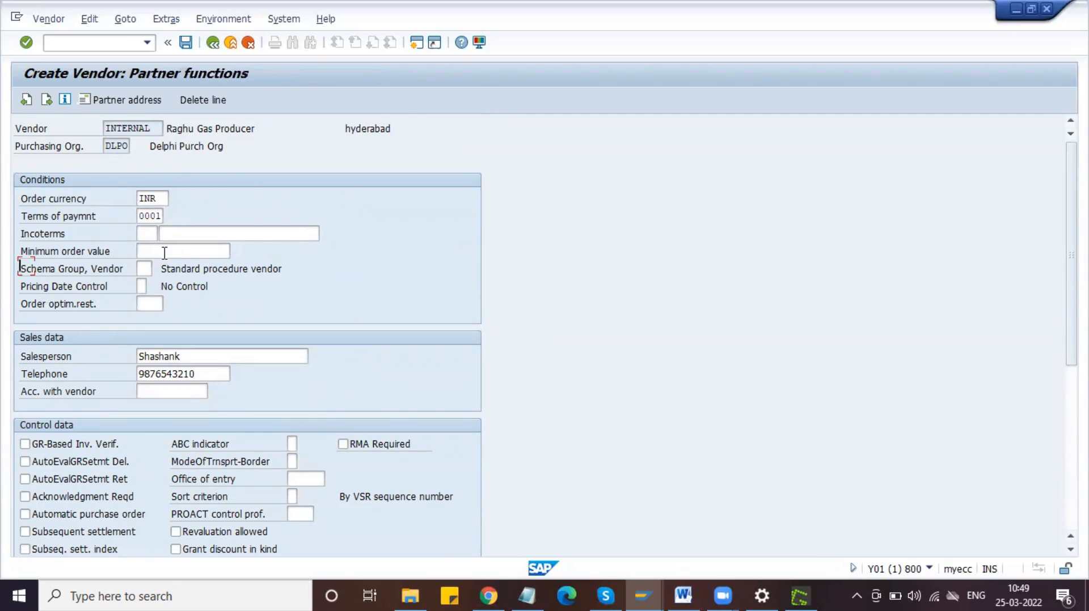
{"action": "key", "text": "Return"}
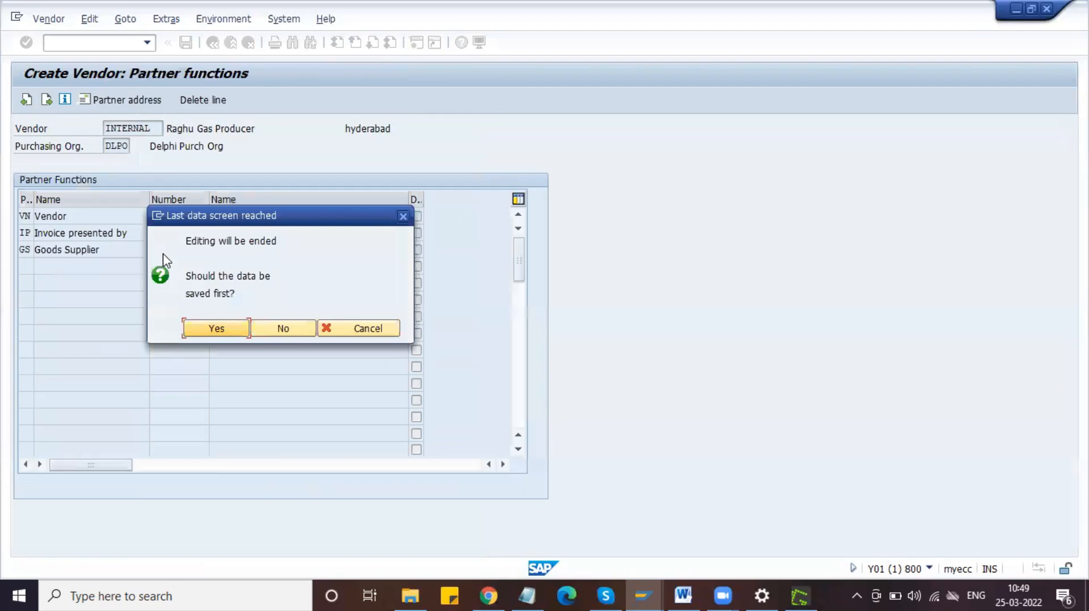
{"action": "left_click", "coordinate": [206, 333]}
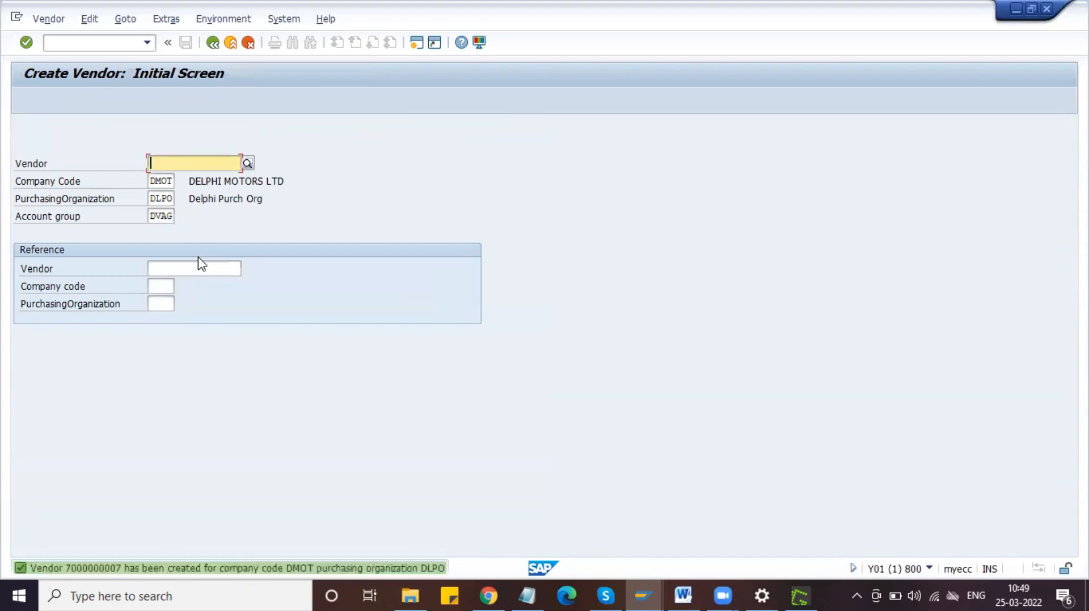
Display the address data of the newly created vendor with transaction XK03.
{"action": "left_click", "coordinate": [90, 42]}
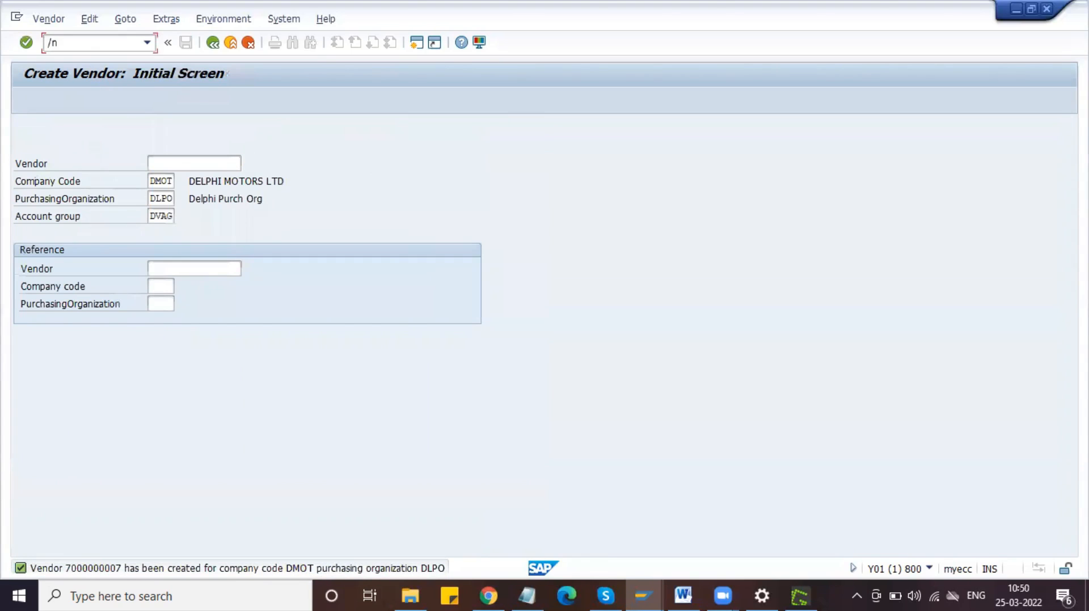
{"action": "type", "text": "/nxk03"}
{"action": "key", "text": "Return"}
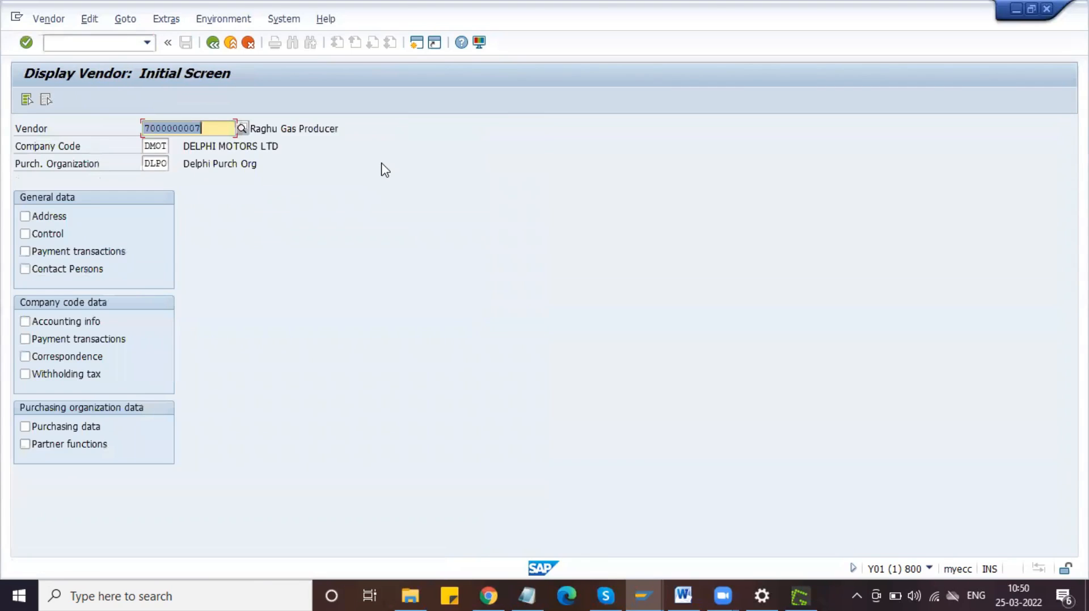
{"action": "left_click", "coordinate": [54, 218]}
{"action": "double_click", "coordinate": [54, 219]}
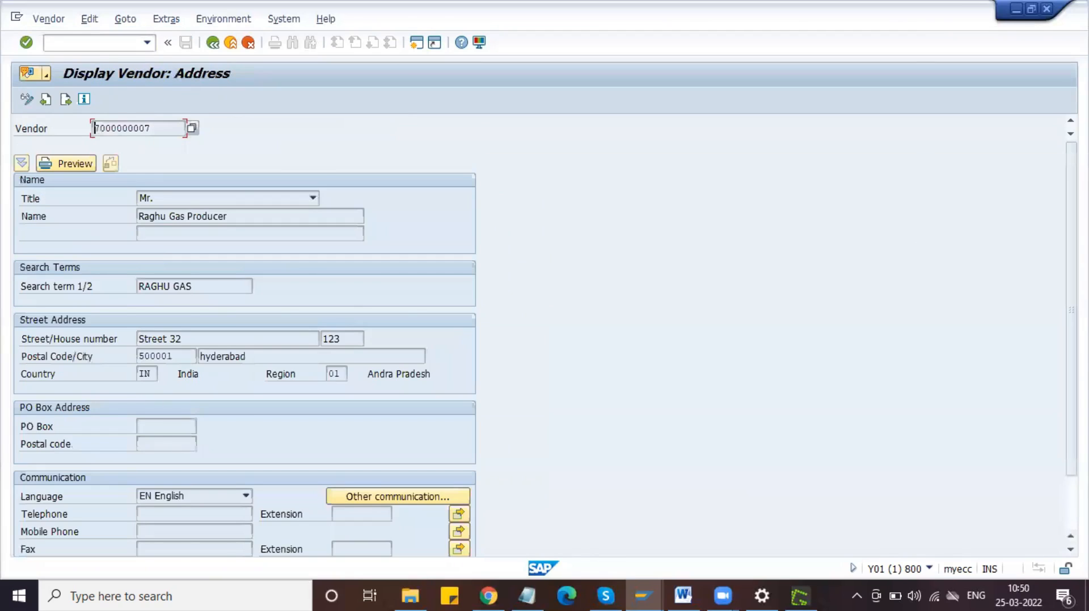
{"action": "key", "text": "Print"}
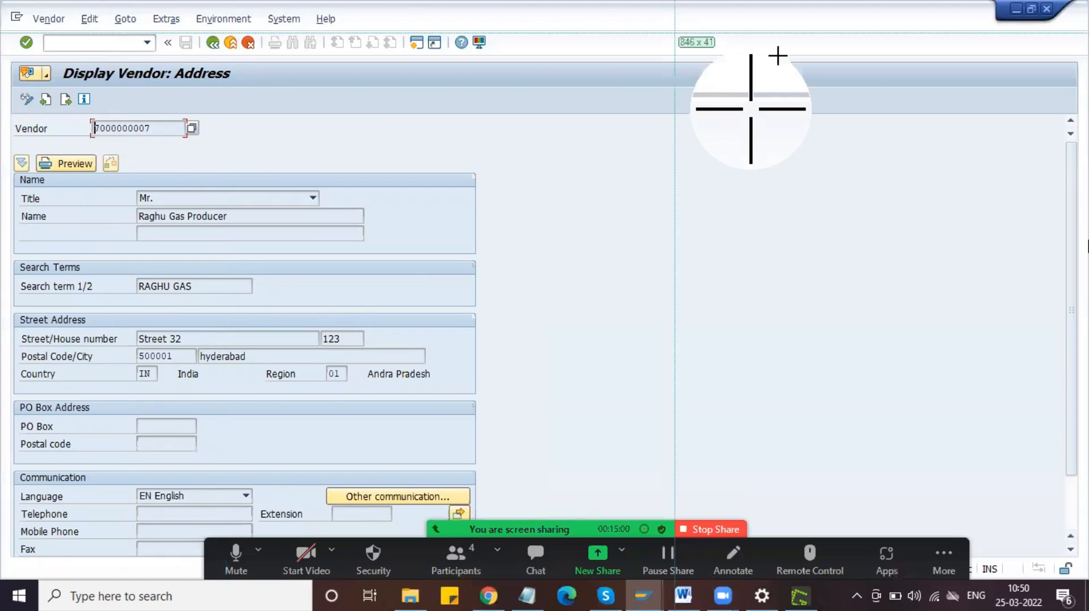
{"action": "key", "text": "Escape"}
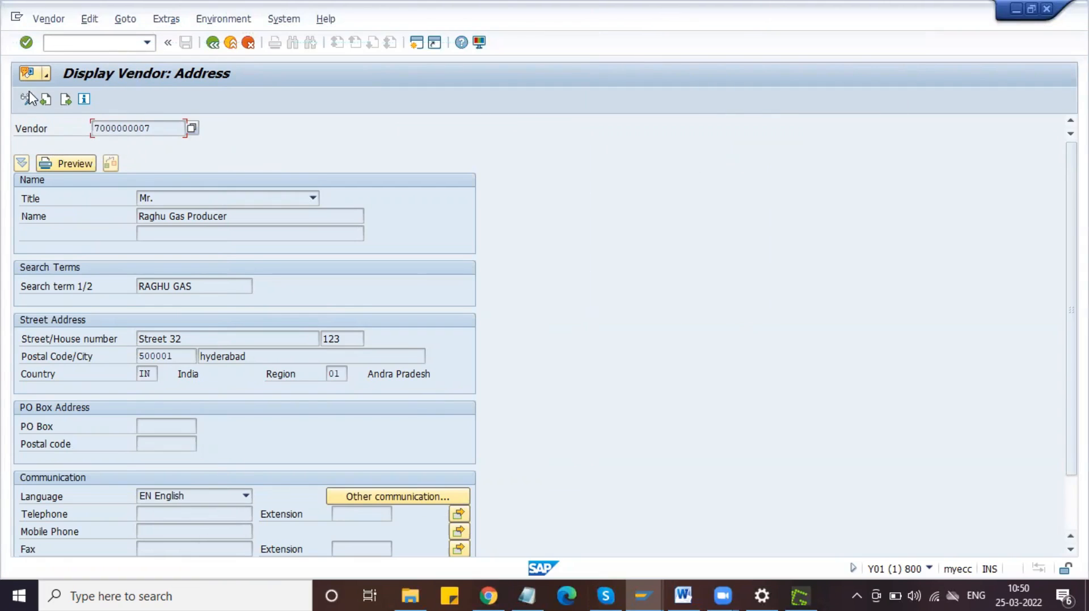
Switch the vendor to change mode, rename it Raghu Gas Distributor and save the change.
{"action": "left_click", "coordinate": [28, 98]}
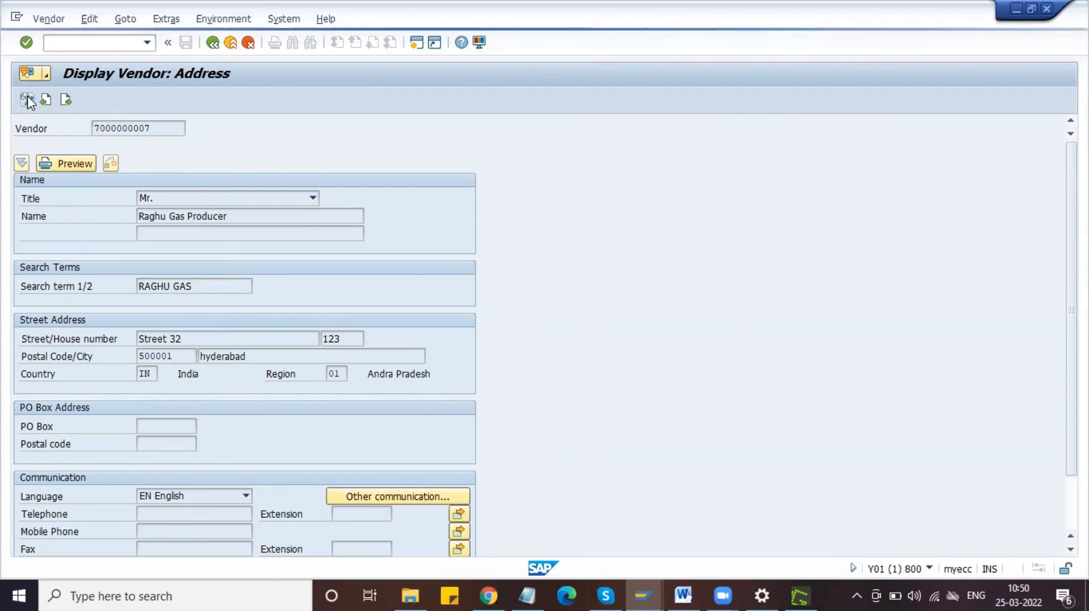
{"action": "left_click", "coordinate": [27, 100]}
{"action": "left_click", "coordinate": [237, 211]}
{"action": "key", "text": "BackSpace"}
{"action": "key", "text": "BackSpace"}
{"action": "key", "text": "BackSpace"}
{"action": "key", "text": "BackSpace"}
{"action": "key", "text": "BackSpace"}
{"action": "key", "text": "BackSpace"}
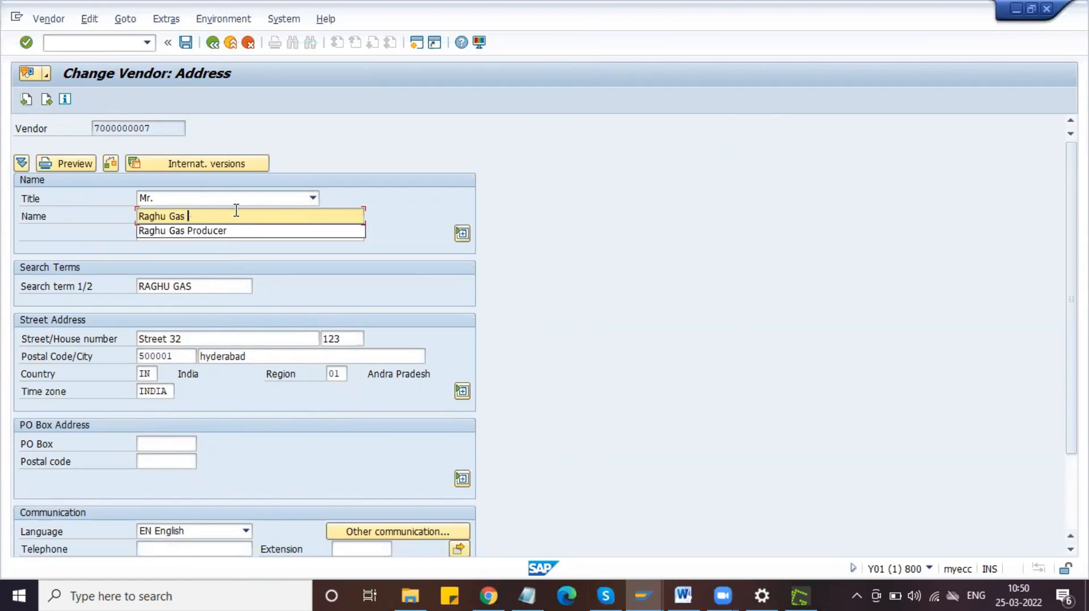
{"action": "type", "text": "Distributor"}
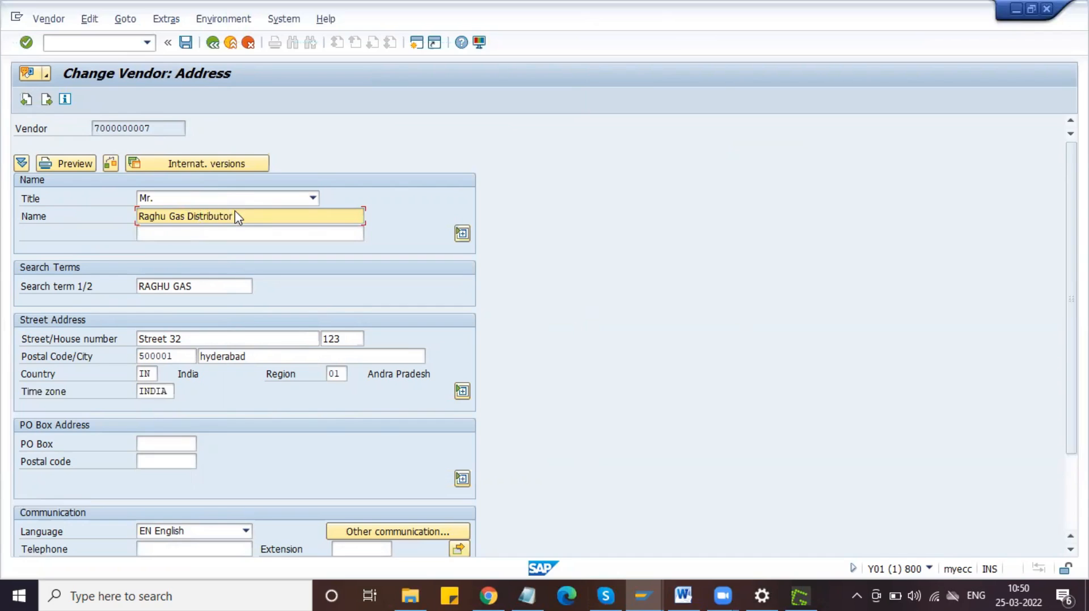
{"action": "key", "text": "Return"}
{"action": "key", "text": "ctrl+s"}
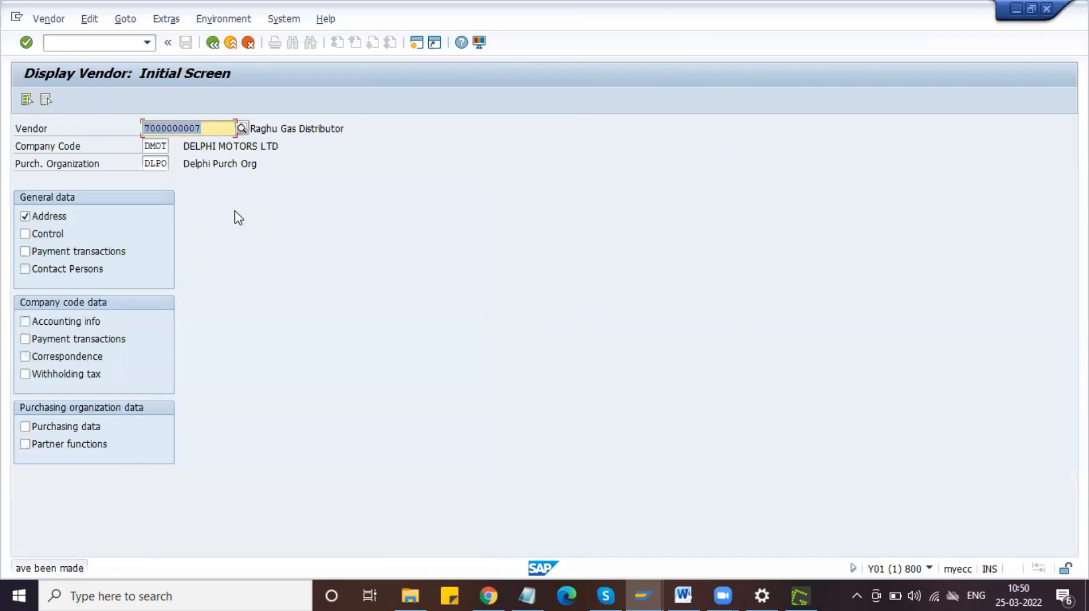
Reopen the renamed vendor's address data, capture the screen and paste the screenshot below the material screenshot in the Word document.
{"action": "key", "text": "Return"}
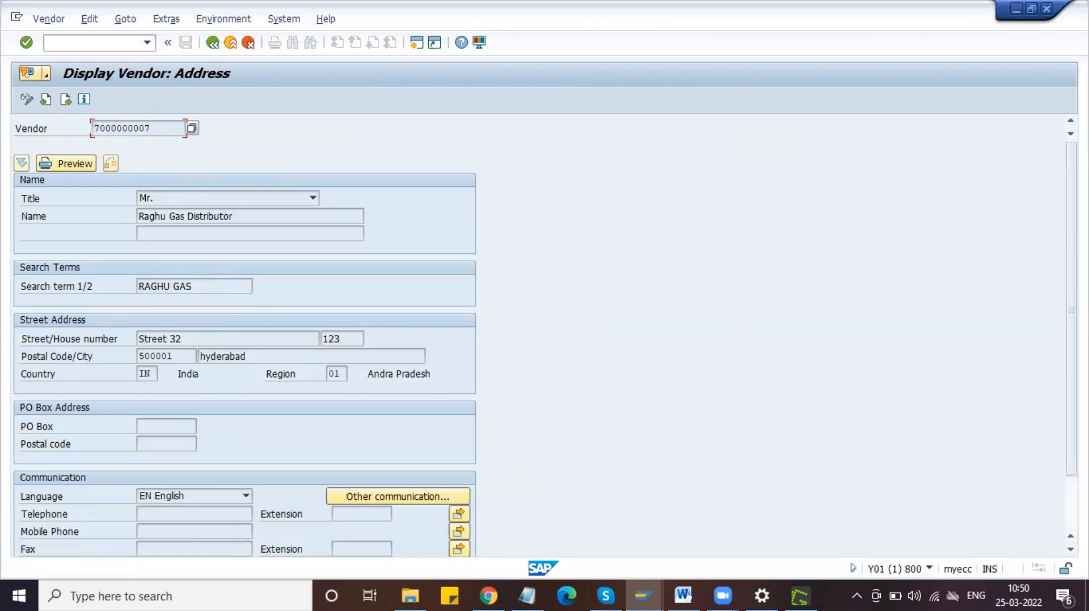
{"action": "key", "text": "Print"}
{"action": "left_click_drag", "start_coordinate": [12, 26], "coordinate": [500, 452]}
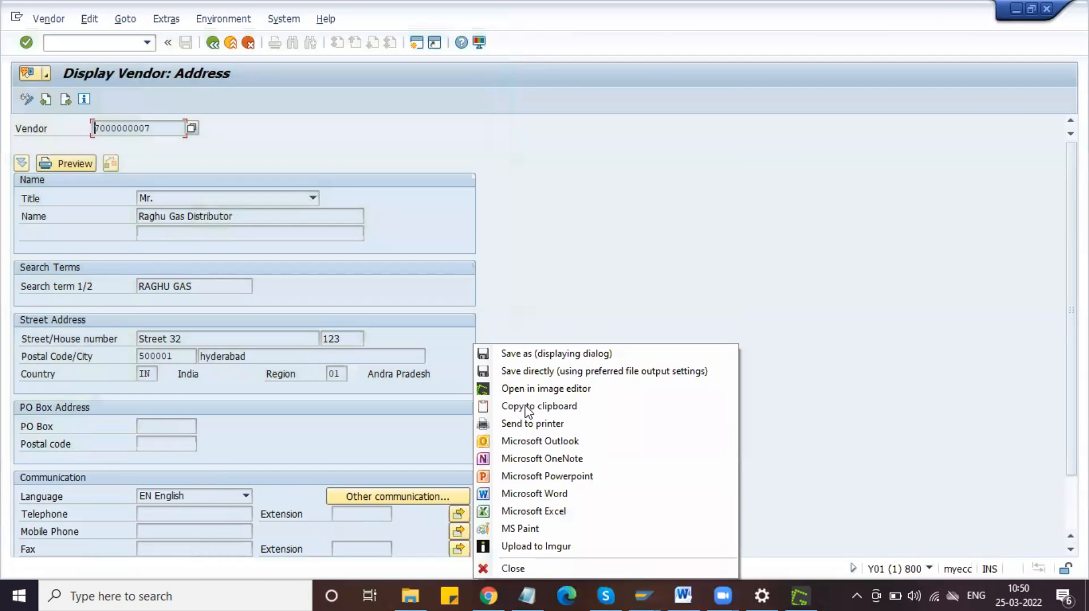
{"action": "left_click", "coordinate": [527, 407]}
{"action": "key", "text": "alt+Tab"}
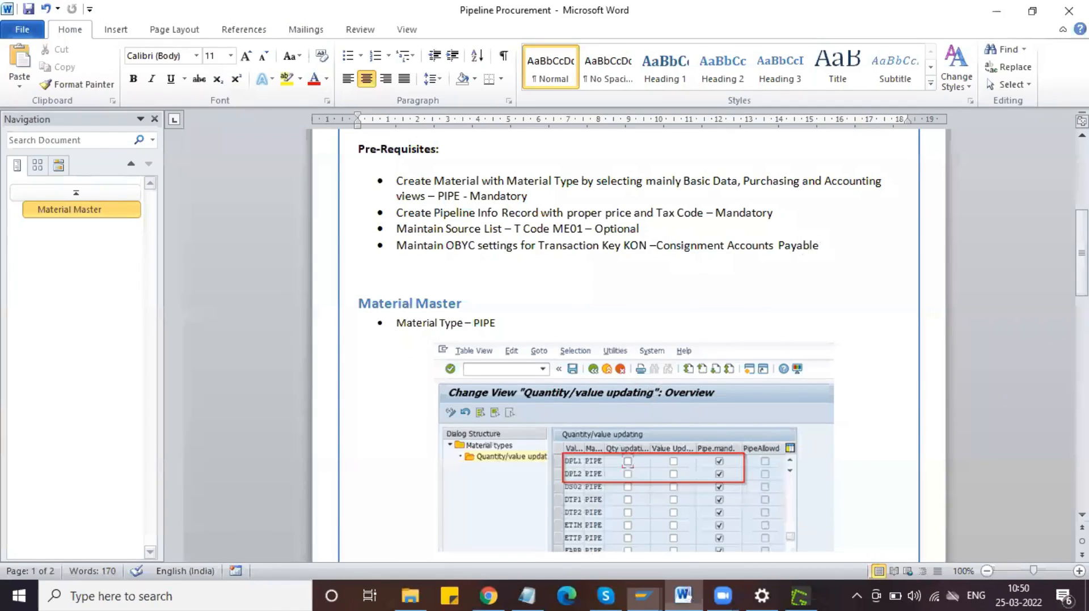
{"action": "key", "text": "ctrl+v"}
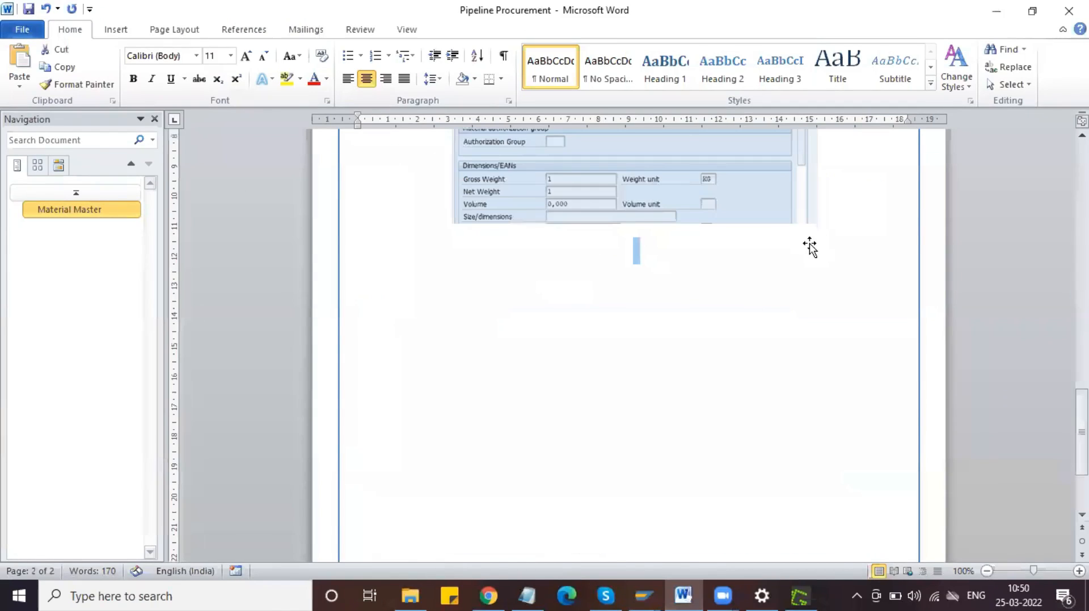
{"action": "scroll", "coordinate": [737, 242], "scroll_direction": "up", "scroll_amount": 6}
{"action": "left_click", "coordinate": [652, 241]}
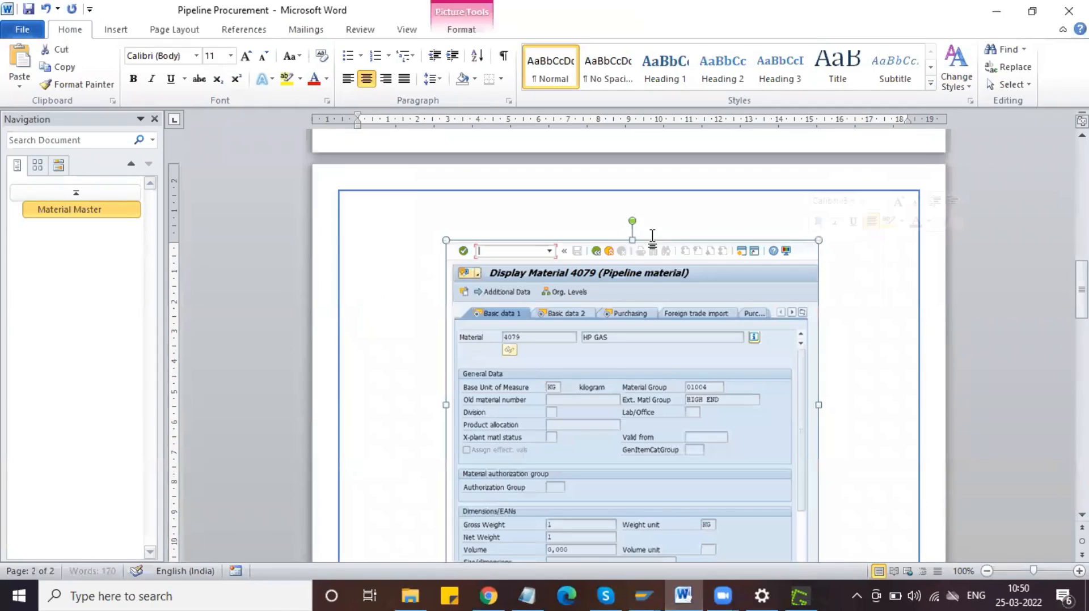
{"action": "scroll", "coordinate": [652, 241], "scroll_direction": "down", "scroll_amount": 10}
{"action": "scroll", "coordinate": [637, 233], "scroll_direction": "up", "scroll_amount": 12}
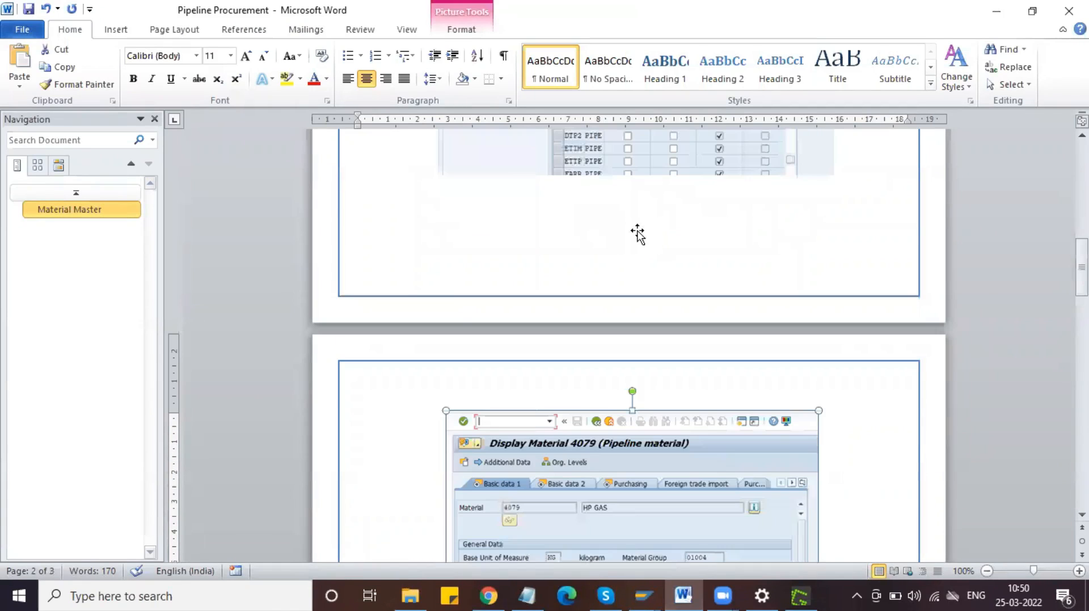
{"action": "scroll", "coordinate": [638, 234], "scroll_direction": "down", "scroll_amount": 9}
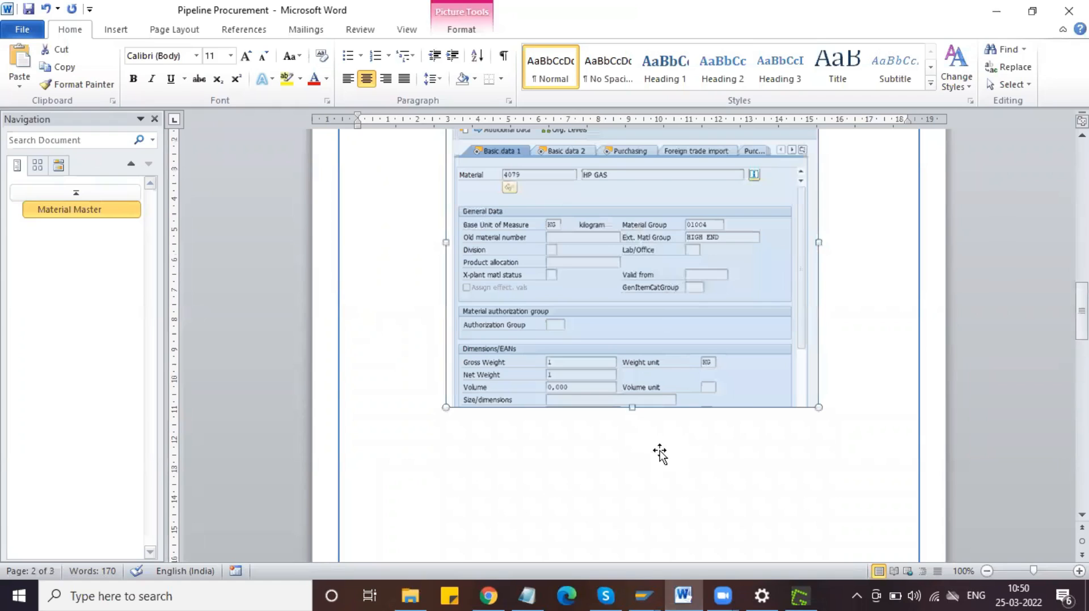
{"action": "key", "text": "Delete"}
{"action": "scroll", "coordinate": [659, 454], "scroll_direction": "up", "scroll_amount": 9}
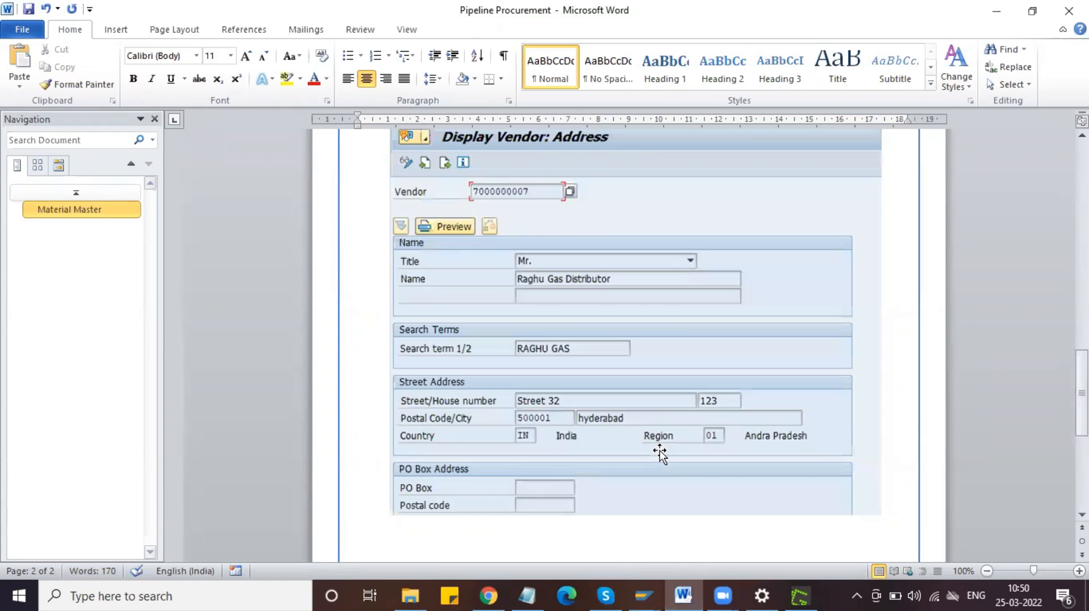
{"action": "scroll", "coordinate": [659, 454], "scroll_direction": "up", "scroll_amount": 9}
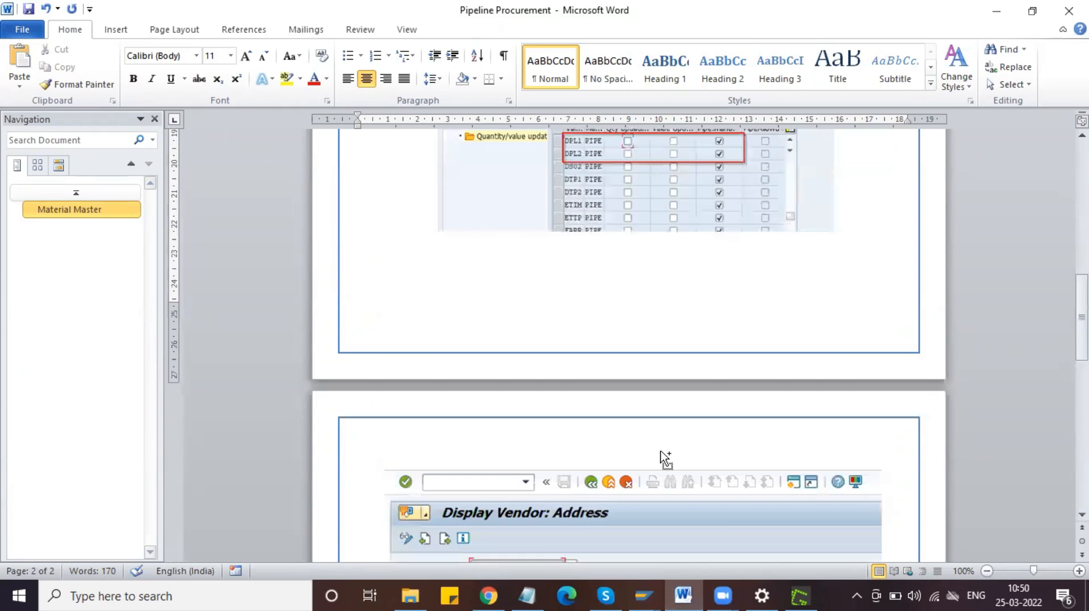
{"action": "key", "text": "ctrl+z"}
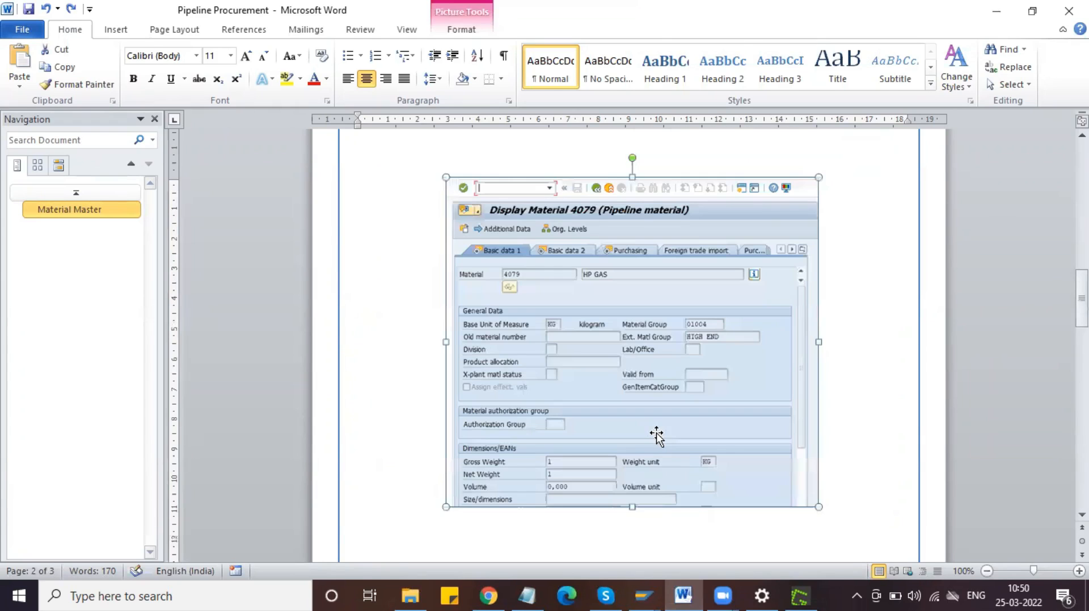
Shrink the pasted vendor screenshot so it fits below the material screenshot and add the line "Vendor Master Data" above it.
{"action": "scroll", "coordinate": [657, 433], "scroll_direction": "down", "scroll_amount": 10}
{"action": "left_click", "coordinate": [657, 435]}
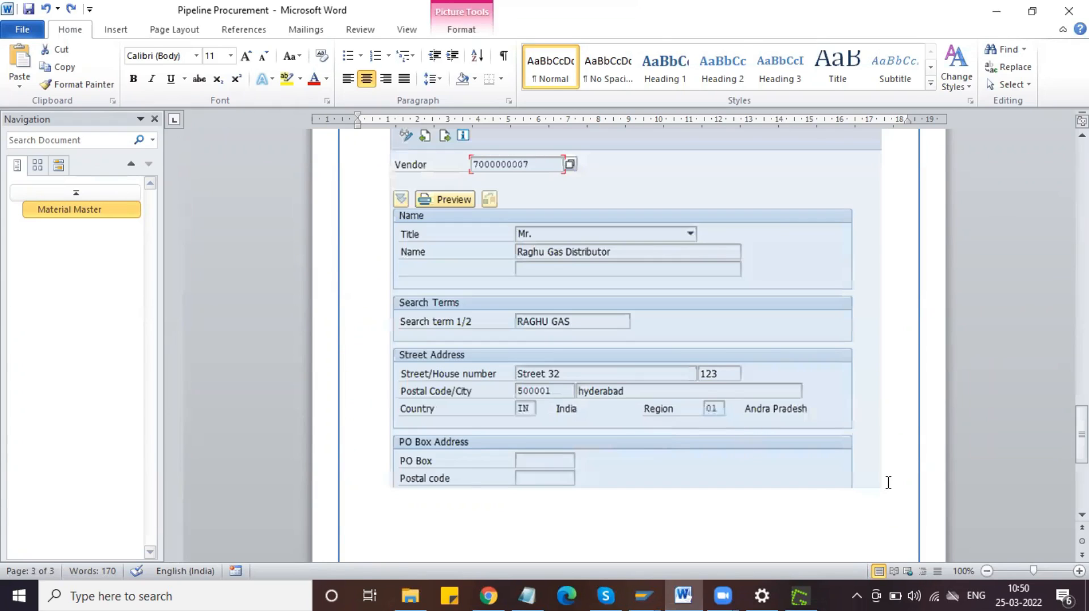
{"action": "left_click_drag", "start_coordinate": [879, 493], "coordinate": [636, 279]}
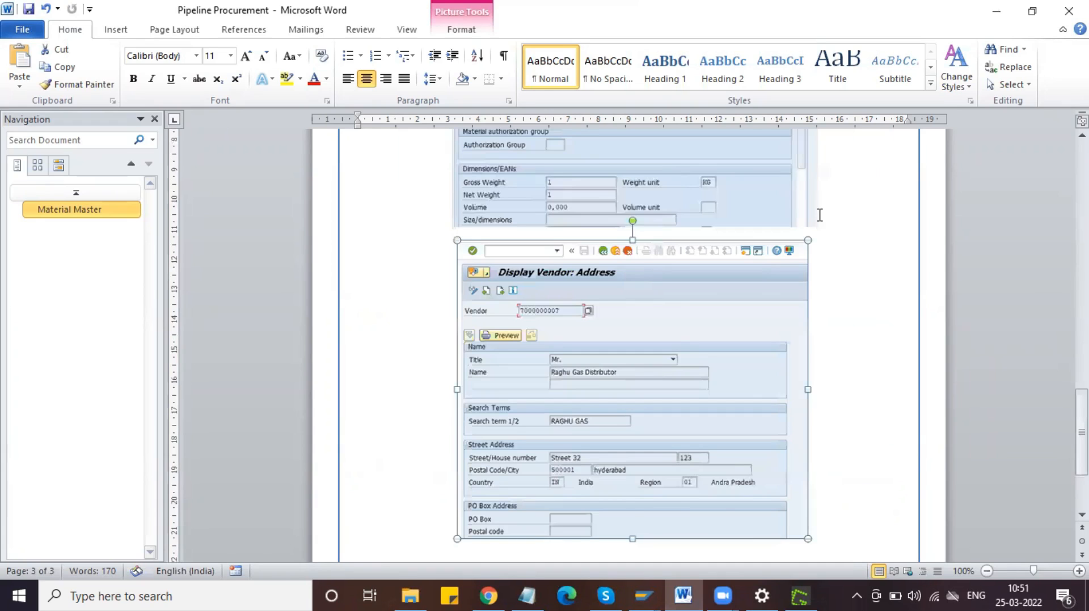
{"action": "key", "text": "ctrl+z"}
{"action": "type", "text": "V"}
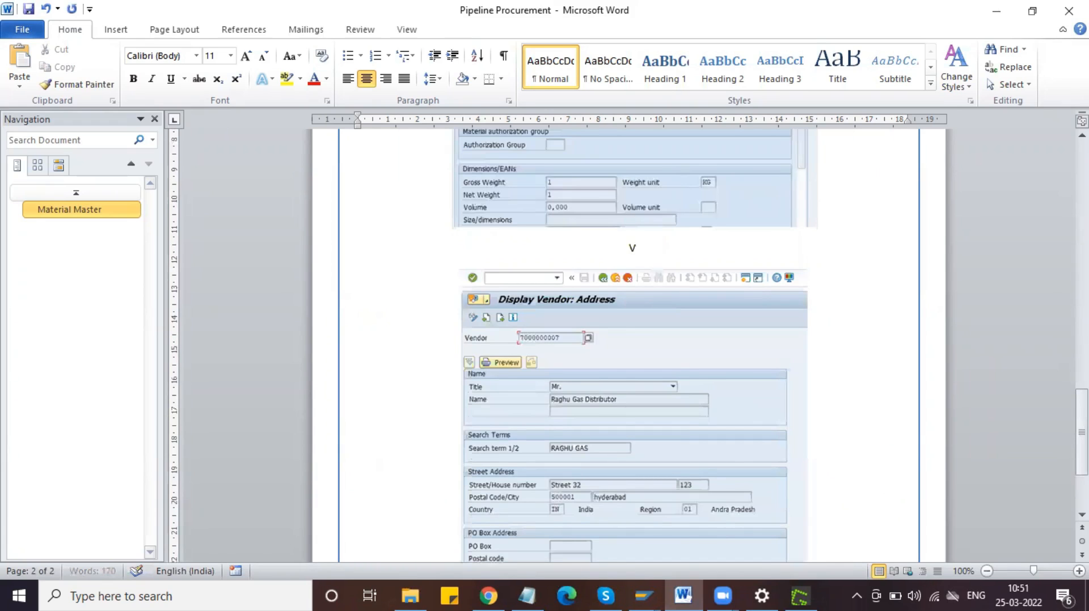
{"action": "type", "text": "endor Master Data"}
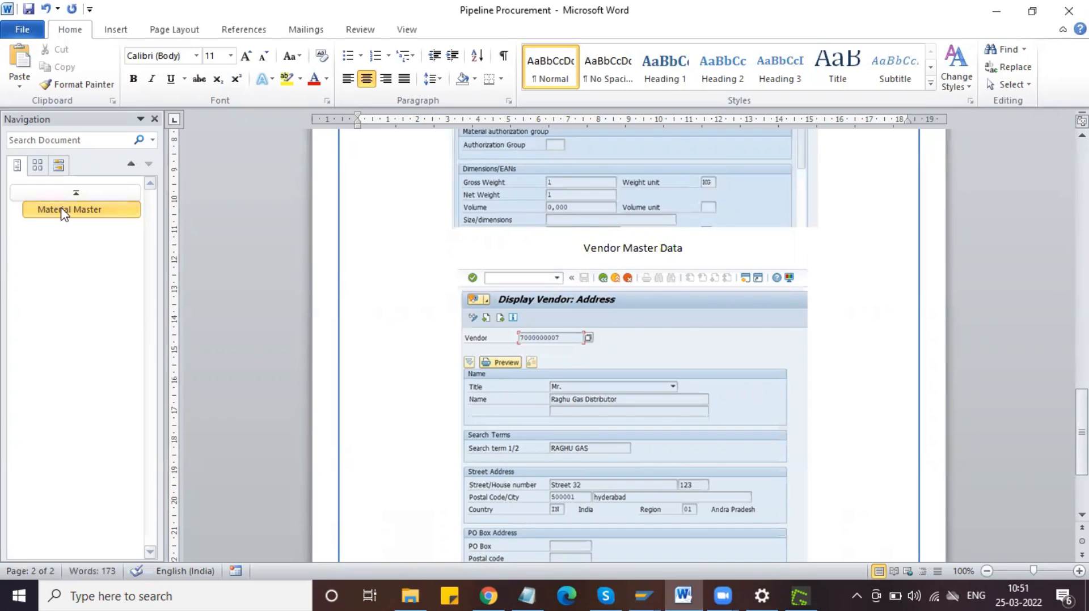
Copy the formatting of the Material Master heading onto the "Vendor Master Data" line.
{"action": "left_click", "coordinate": [62, 212]}
{"action": "left_click", "coordinate": [469, 161]}
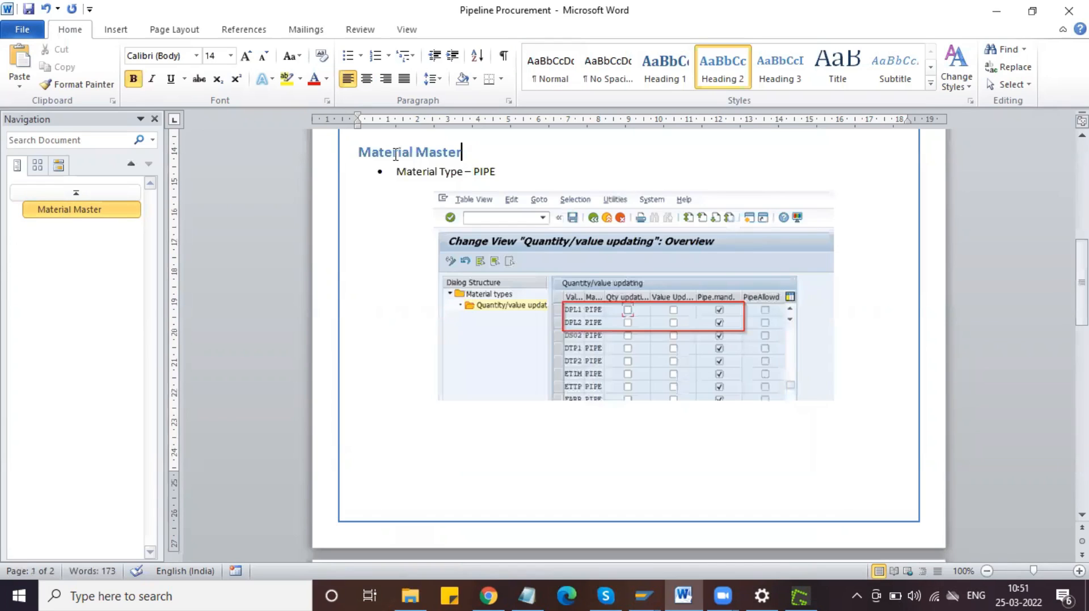
{"action": "left_click", "coordinate": [322, 161]}
{"action": "left_click", "coordinate": [109, 87]}
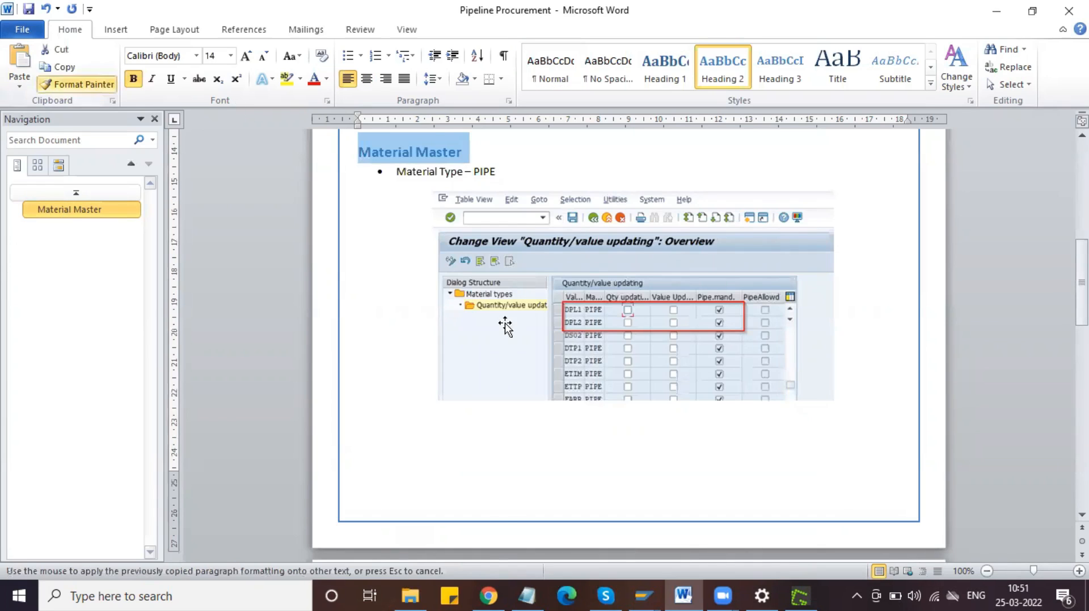
{"action": "scroll", "coordinate": [503, 324], "scroll_direction": "down", "scroll_amount": 5}
{"action": "scroll", "coordinate": [505, 326], "scroll_direction": "down", "scroll_amount": 5}
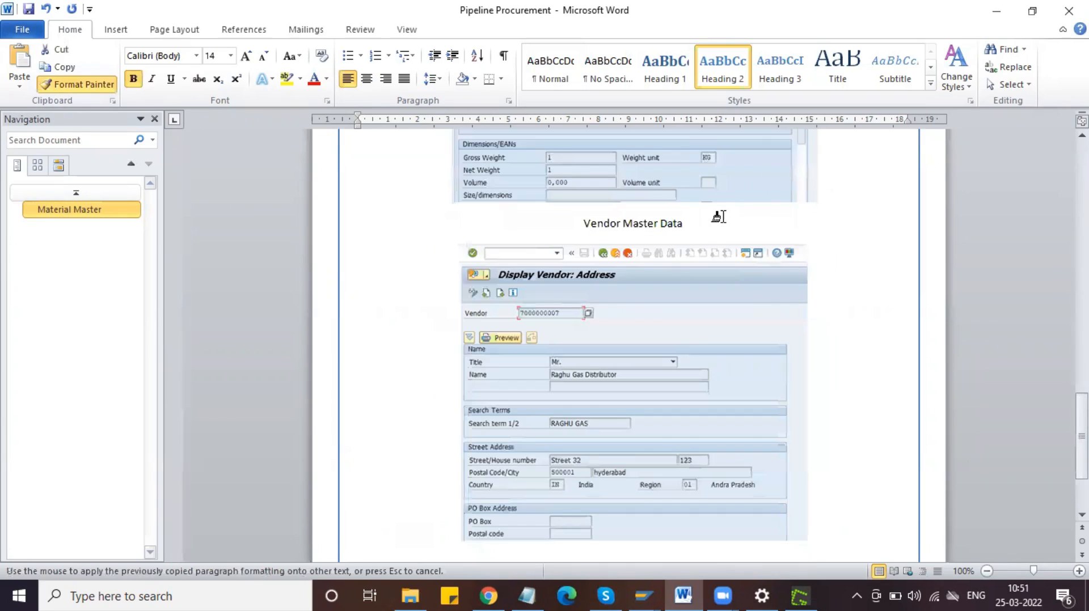
{"action": "mouse_move", "coordinate": [686, 224]}
{"action": "left_mouse_down"}
{"action": "mouse_move", "coordinate": [559, 238]}
{"action": "mouse_move", "coordinate": [510, 231]}
{"action": "left_mouse_up"}
{"action": "left_click", "coordinate": [511, 225]}
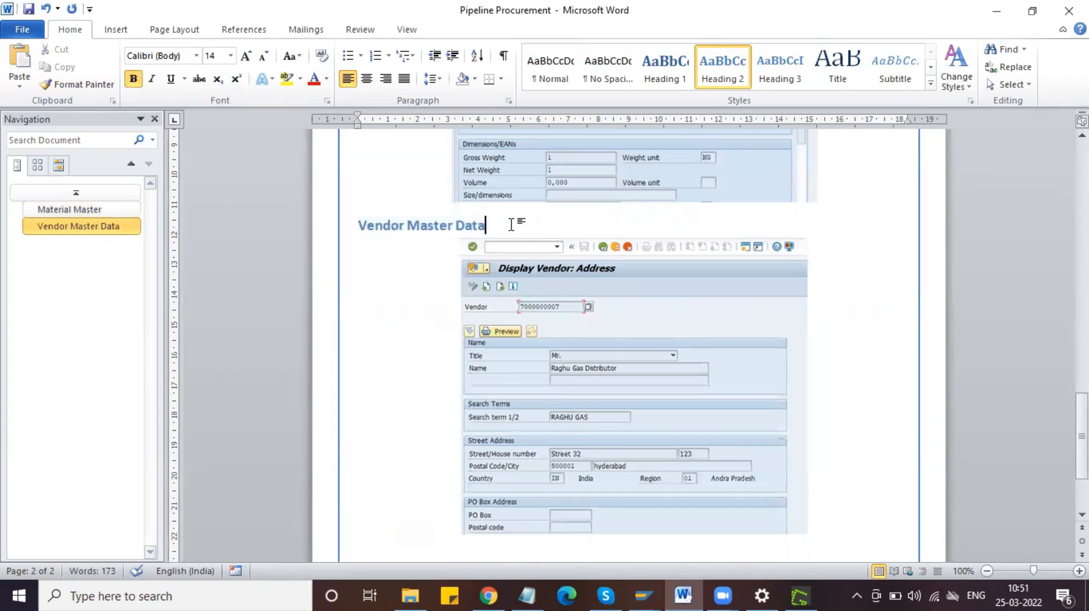
Add the line "Purchase Info Record" below the vendor screenshot.
{"action": "scroll", "coordinate": [617, 384], "scroll_direction": "down", "scroll_amount": 3}
{"action": "left_click", "coordinate": [817, 387]}
{"action": "key", "text": "Return"}
{"action": "type", "text": "Purchase Info Record"}
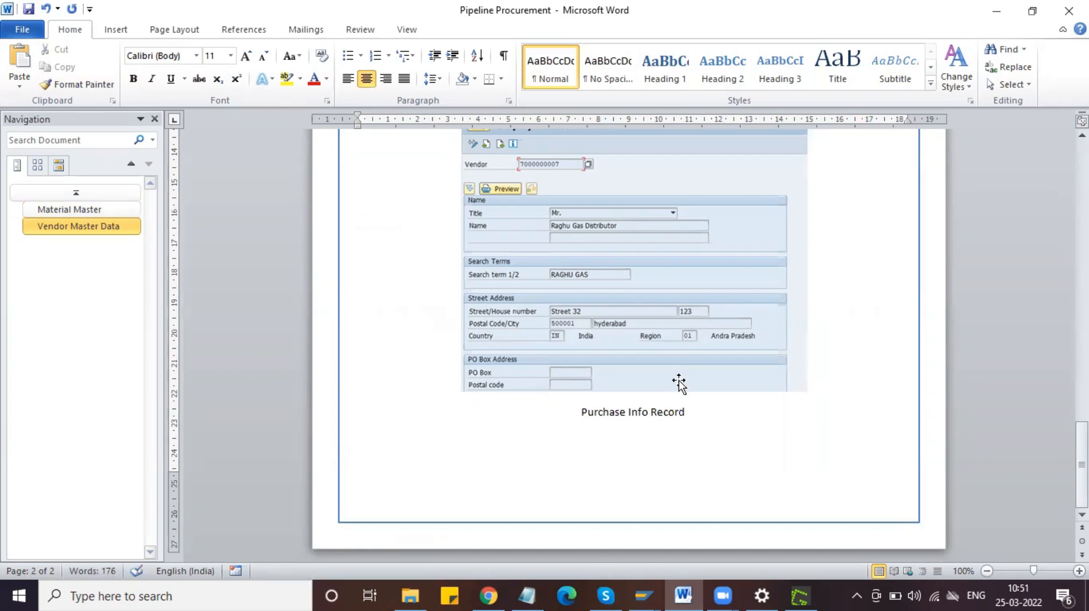
Apply the Vendor Master Data heading's formatting to the "Purchase Info Record" line.
{"action": "scroll", "coordinate": [679, 384], "scroll_direction": "up", "scroll_amount": 5}
{"action": "left_click", "coordinate": [352, 289]}
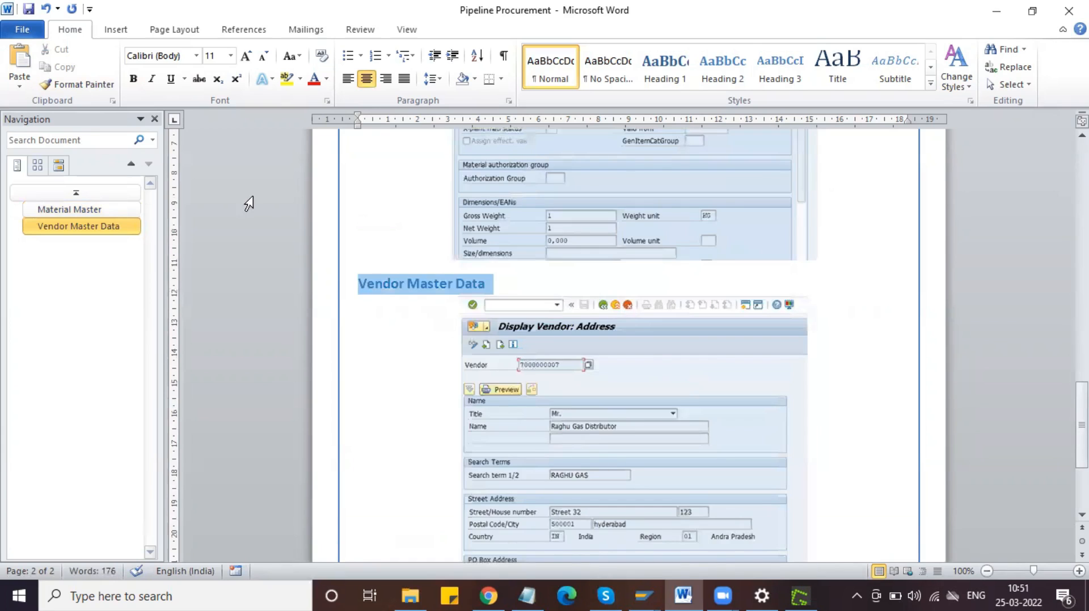
{"action": "left_click", "coordinate": [78, 84]}
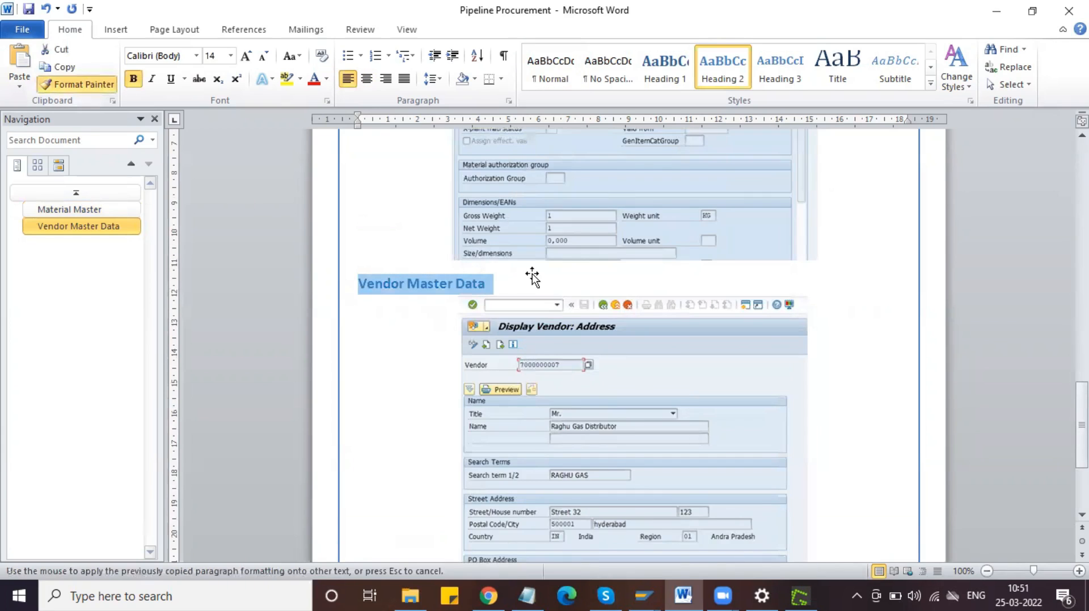
{"action": "scroll", "coordinate": [532, 278], "scroll_direction": "down", "scroll_amount": 4}
{"action": "left_click_drag", "start_coordinate": [582, 418], "coordinate": [659, 420]}
Reword the new heading as "Pipeline Info Record:" and start an empty line beneath it.
{"action": "left_click", "coordinate": [363, 424]}
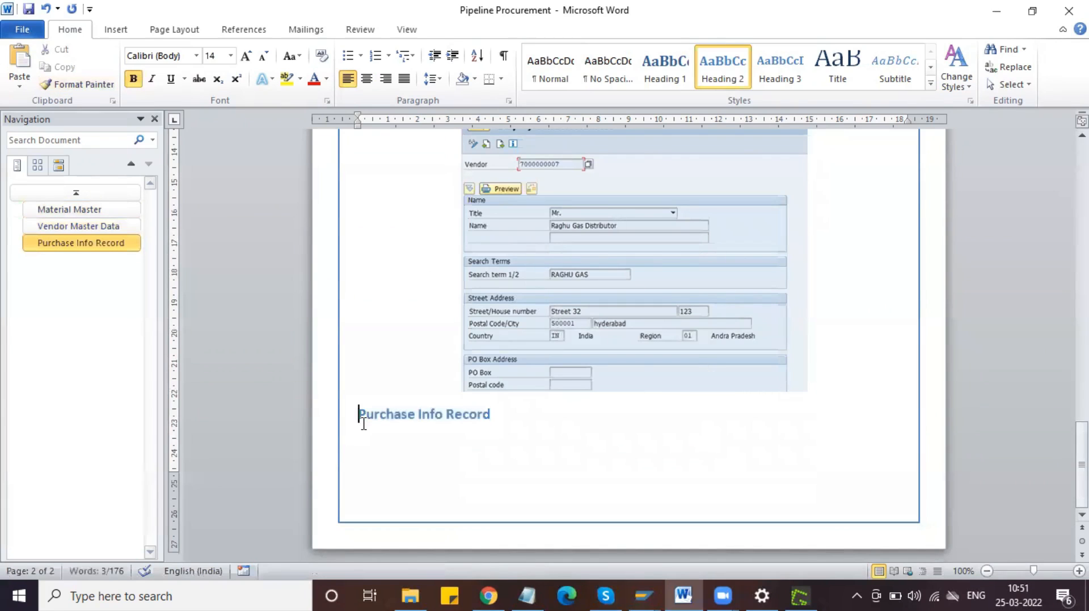
{"action": "type", "text": "Pi"}
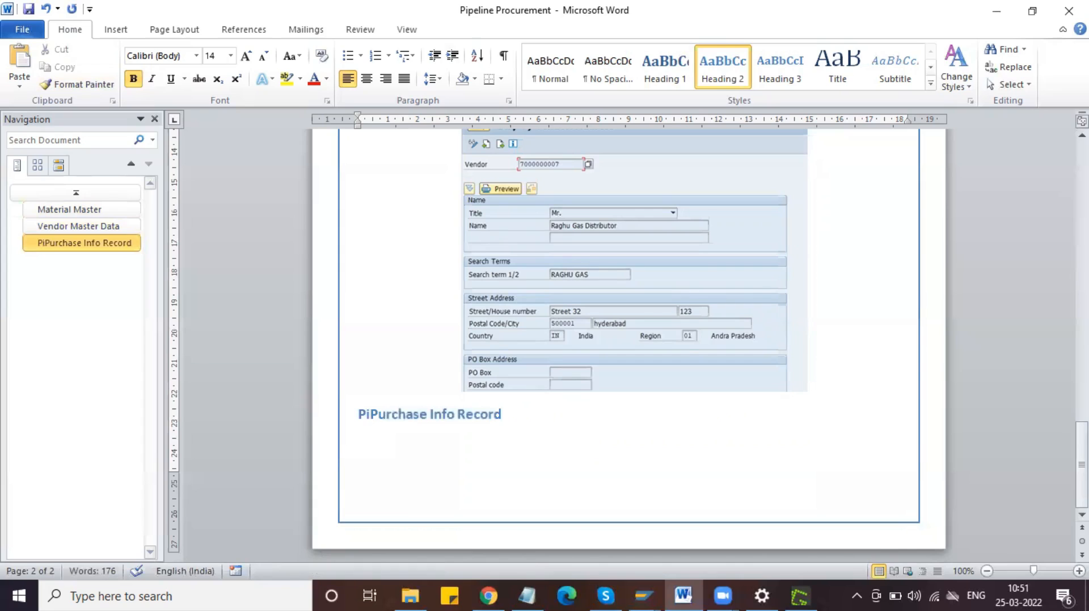
{"action": "type", "text": "peline"}
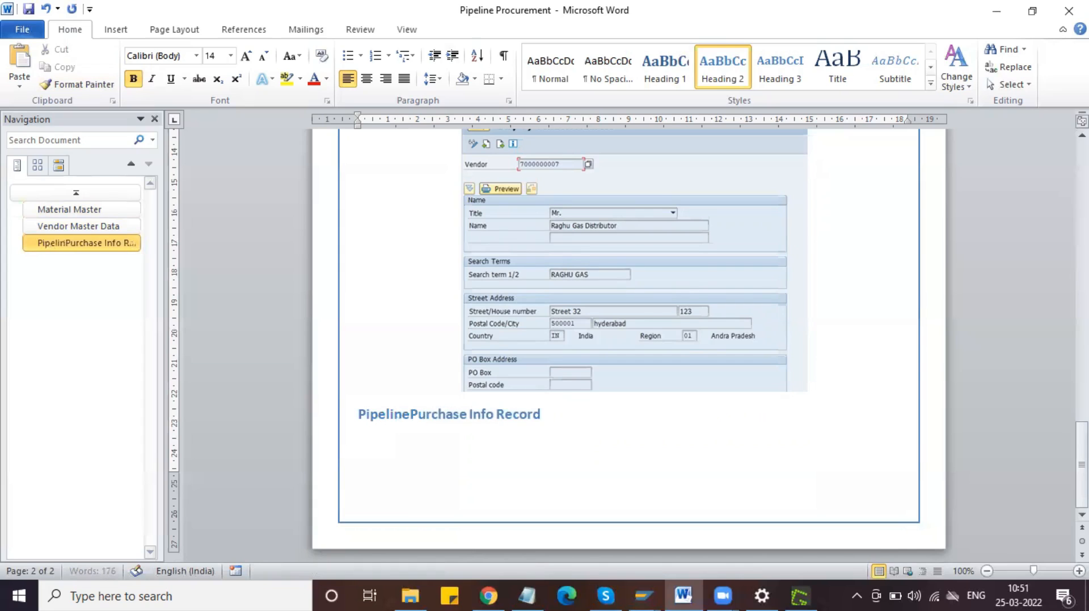
{"action": "double_click", "coordinate": [446, 414]}
{"action": "key", "text": "Delete"}
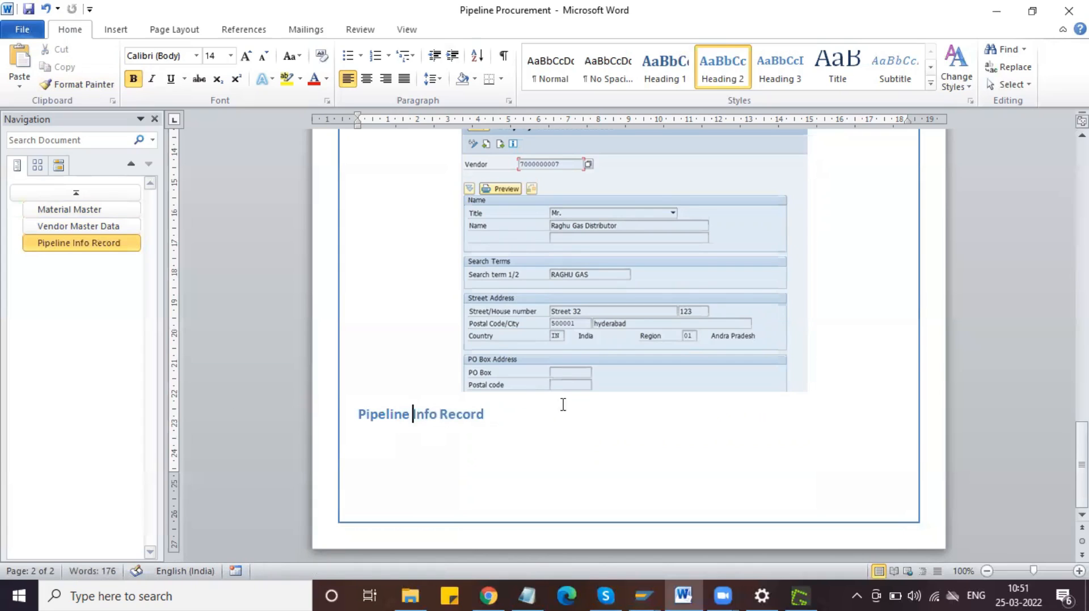
{"action": "type", "text": ":"}
{"action": "key", "text": "Return"}
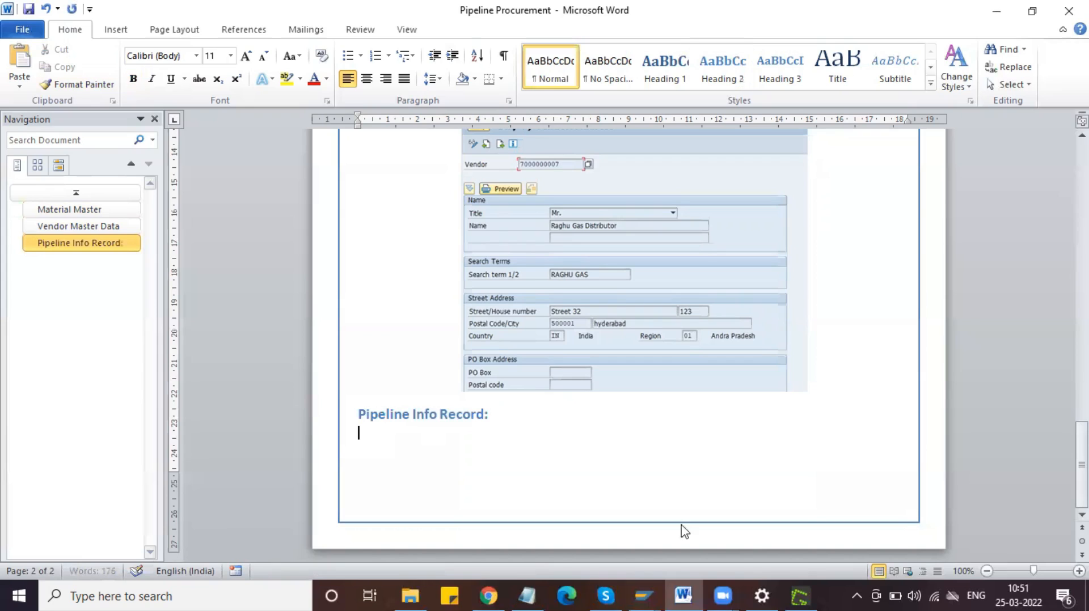
Switch back to SAP and start creating an info record with transaction ME11.
{"action": "mouse_move", "coordinate": [642, 596]}
{"action": "left_click", "coordinate": [712, 527]}
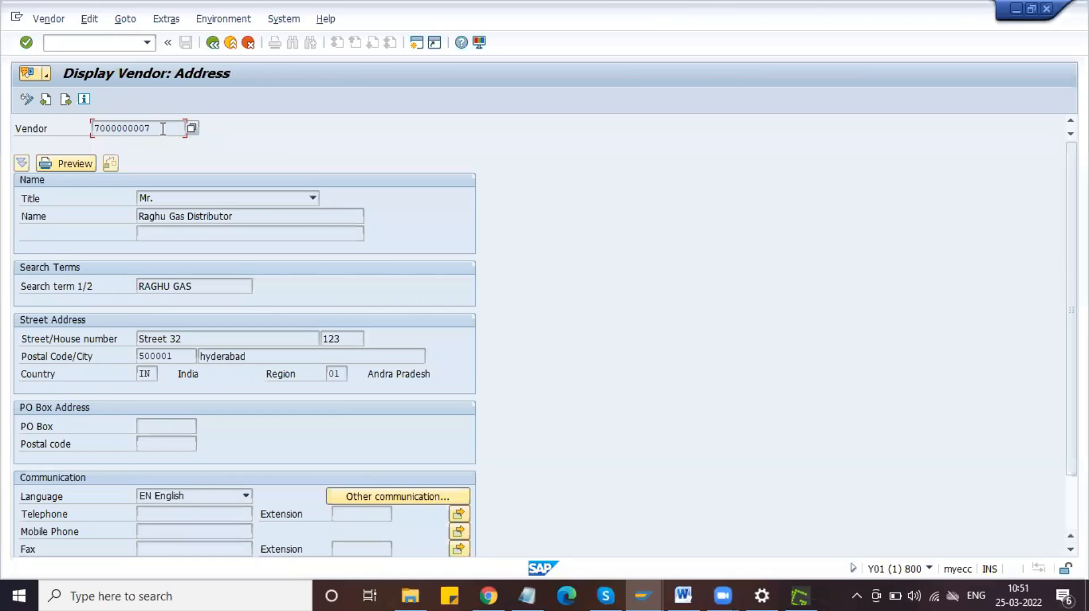
{"action": "left_click", "coordinate": [102, 43]}
{"action": "type", "text": "/nmm"}
{"action": "type", "text": "11"}
{"action": "key", "text": "Return"}
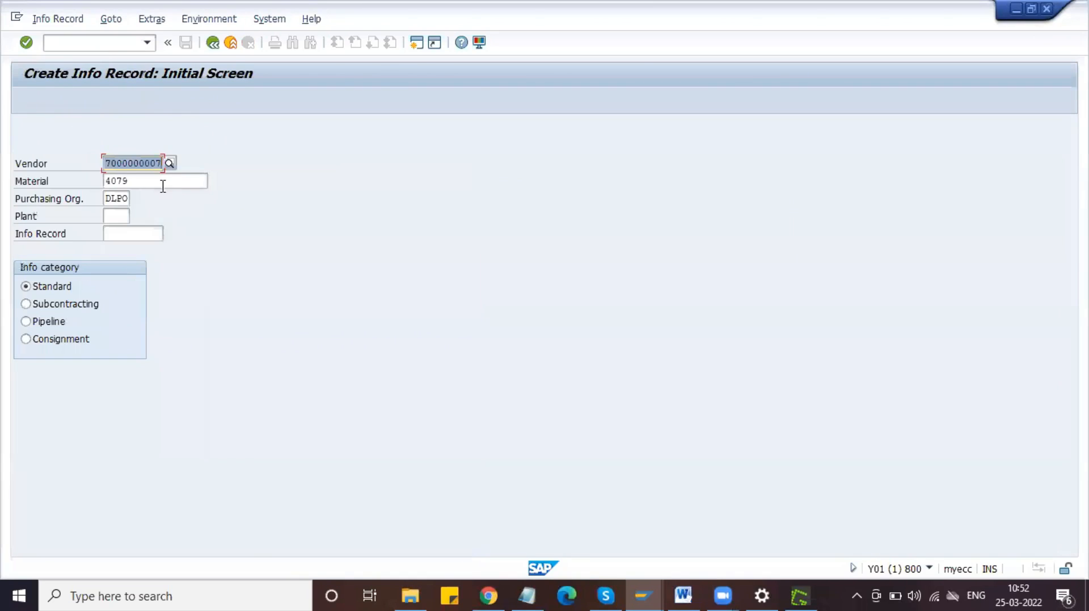
Set plant DPL1 and info category Pipeline for the info record, keeping the prefilled vendor, material 4079 and purchasing organization DLPO.
{"action": "left_click", "coordinate": [134, 181]}
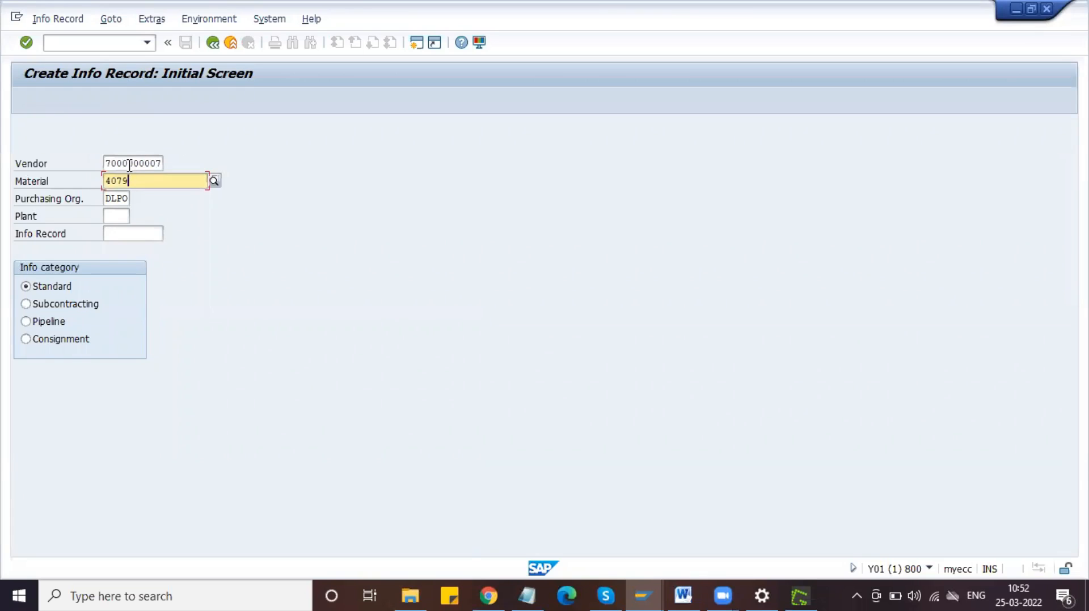
{"action": "left_click", "coordinate": [129, 165]}
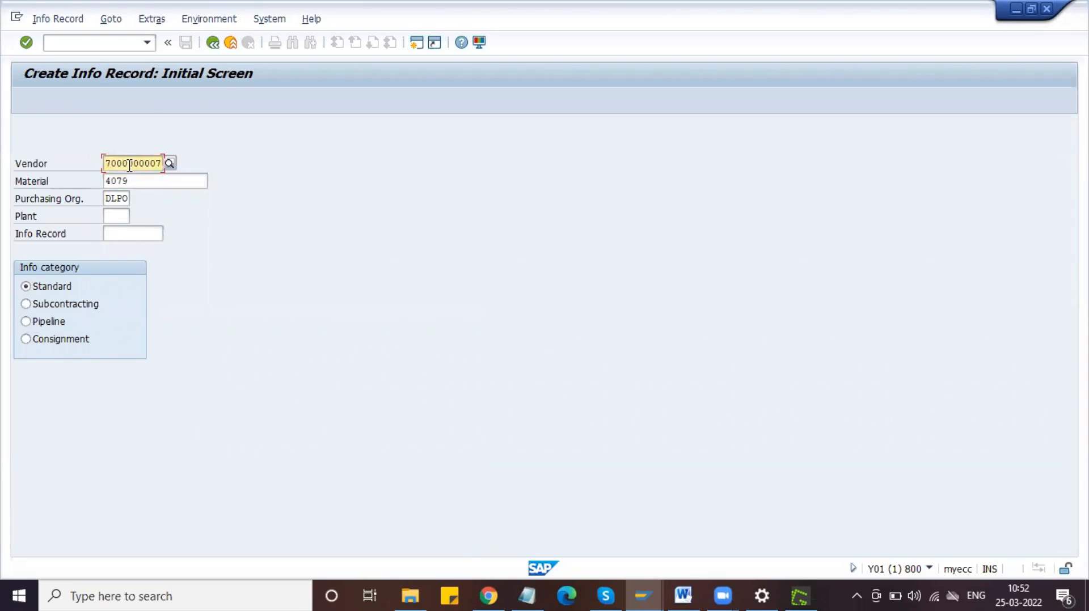
{"action": "left_click", "coordinate": [115, 215]}
{"action": "type", "text": "dp11"}
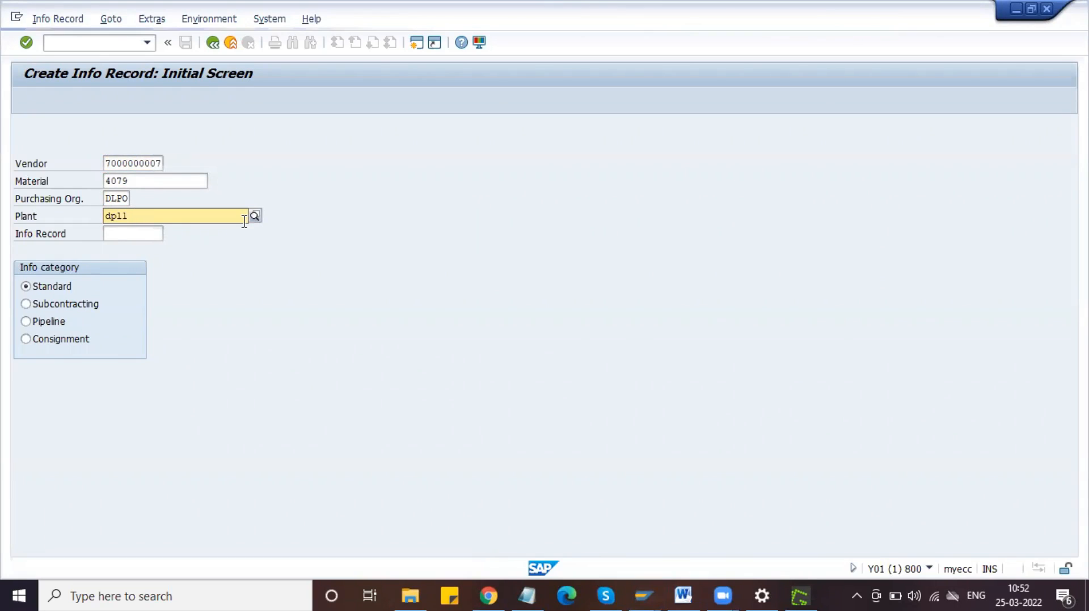
{"action": "key", "text": "Return"}
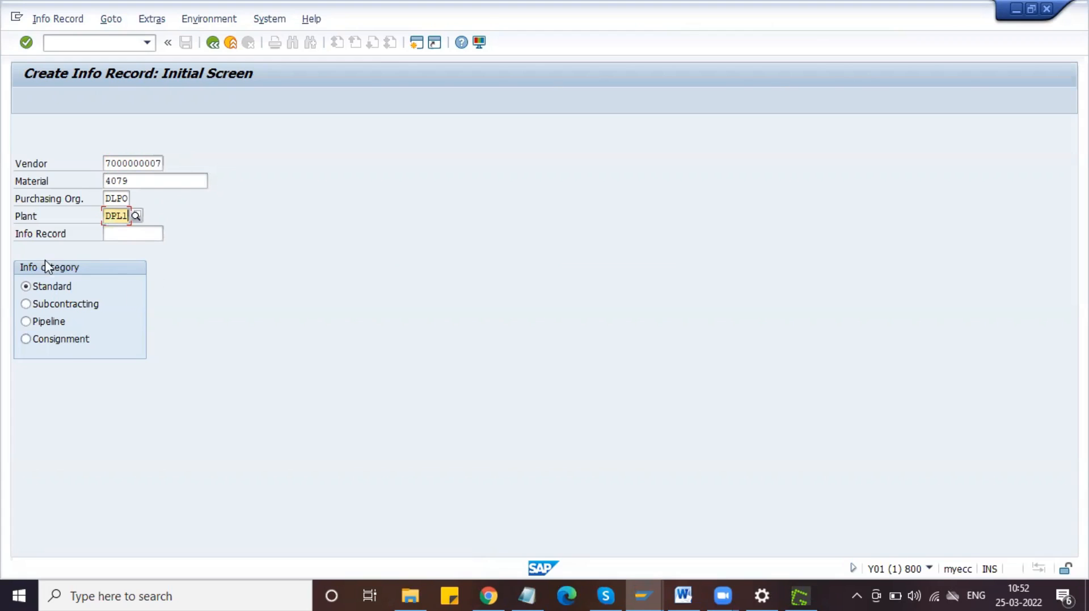
{"action": "left_click", "coordinate": [50, 322]}
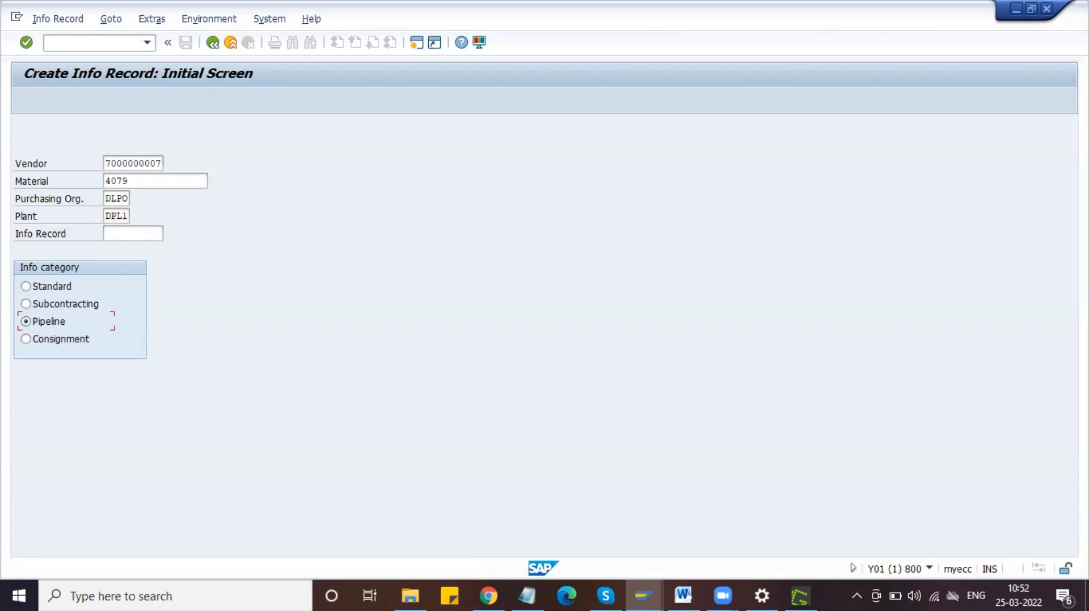
Capture the info record's initial screen, copy it to the clipboard and paste it under the Pipeline Info Record heading in Word.
{"action": "key", "text": "Print"}
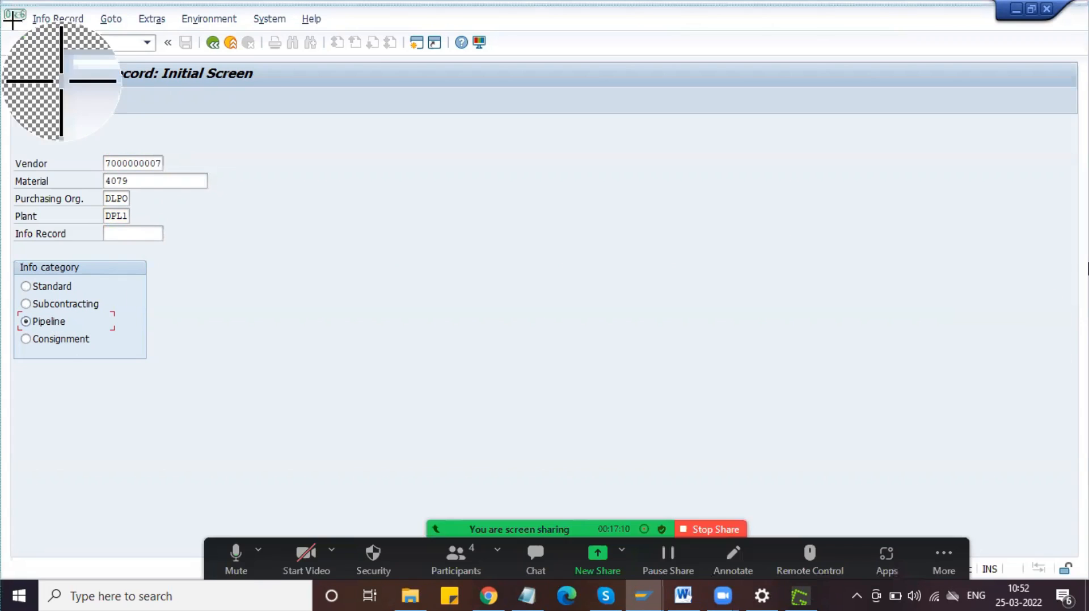
{"action": "left_click_drag", "start_coordinate": [3, 22], "coordinate": [516, 376]}
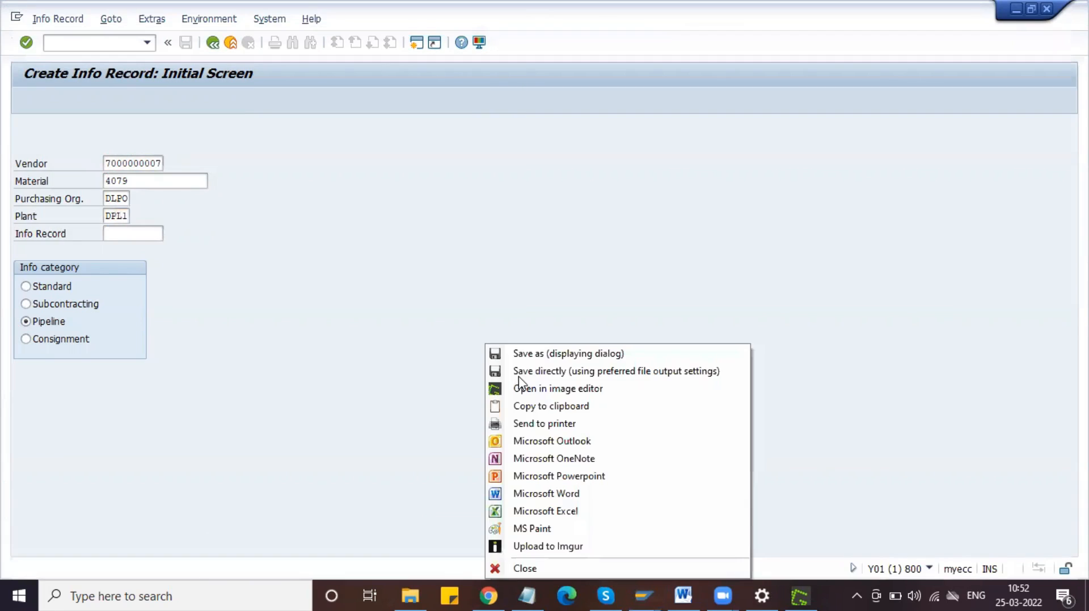
{"action": "left_click", "coordinate": [551, 407]}
{"action": "left_click", "coordinate": [661, 590]}
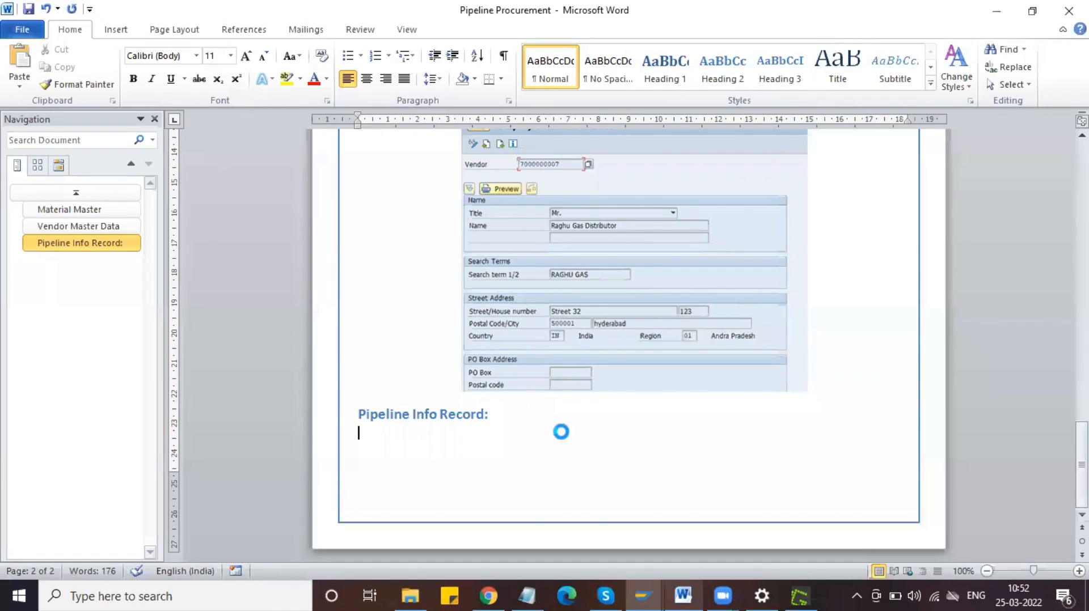
{"action": "key", "text": "ctrl+v"}
Shrink the pasted initial-screen screenshot, centre it on the page and start a new line beneath it.
{"action": "left_click_drag", "start_coordinate": [855, 200], "coordinate": [676, 348]}
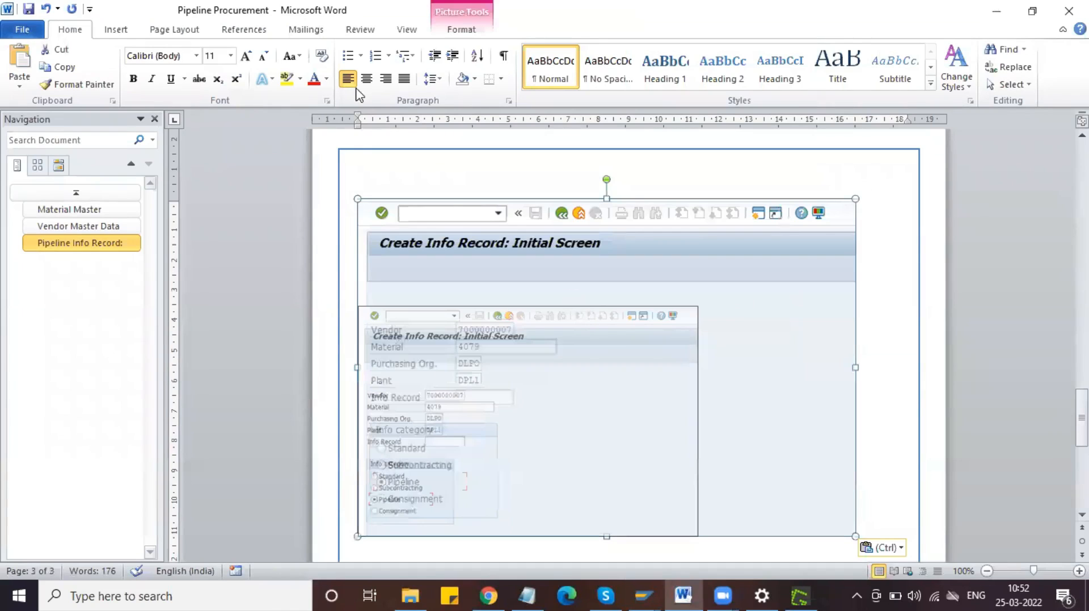
{"action": "left_click", "coordinate": [374, 82]}
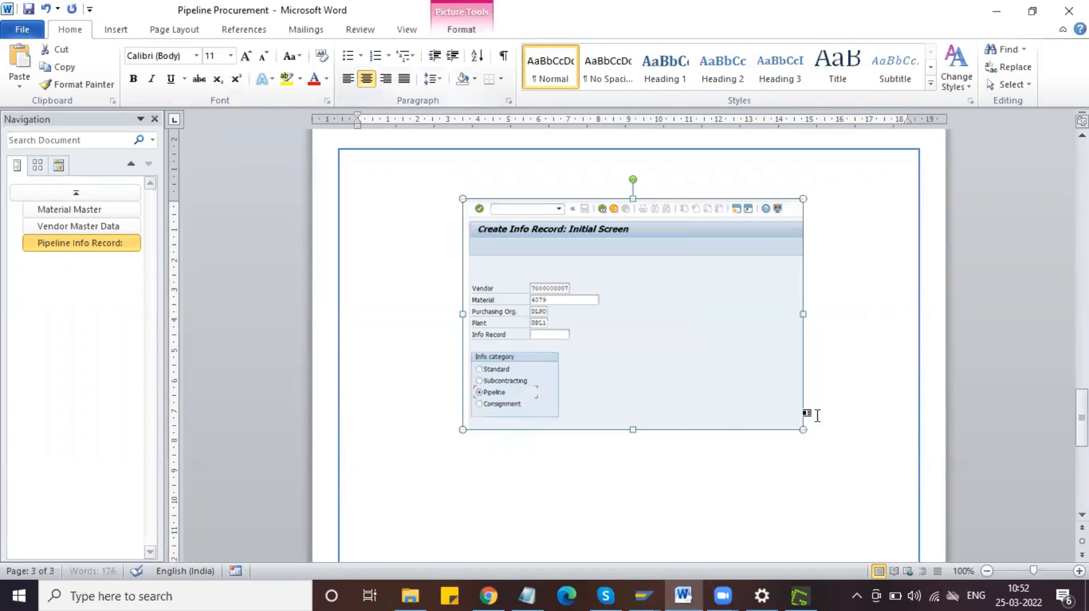
{"action": "left_click", "coordinate": [814, 414]}
{"action": "key", "text": "Return"}
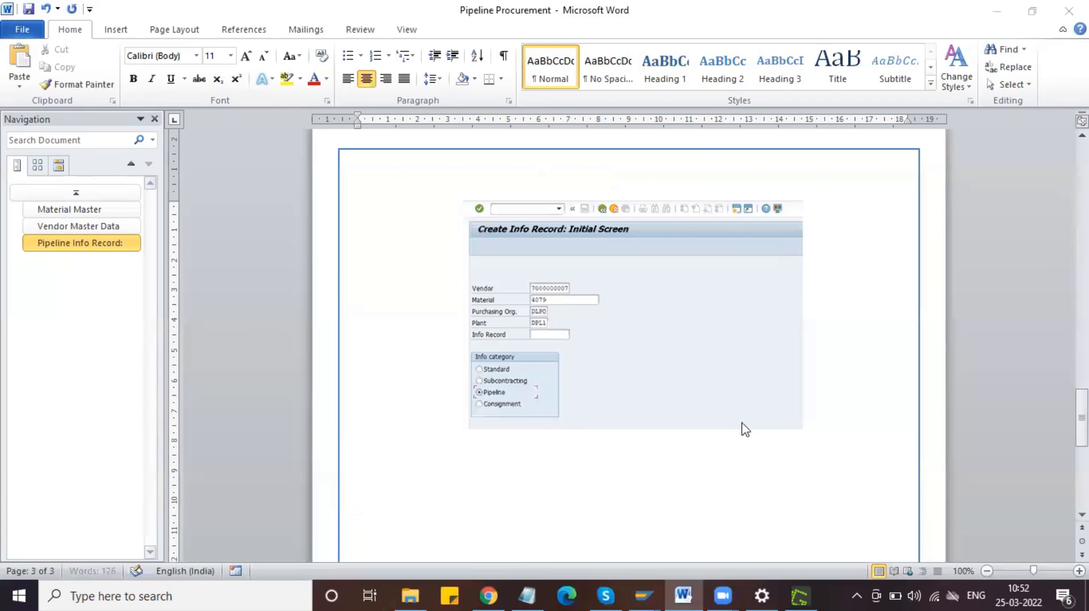
Switch back to SAP and proceed through the info record's general data to Purch. Organization Data 1.
{"action": "key", "text": "alt+Tab"}
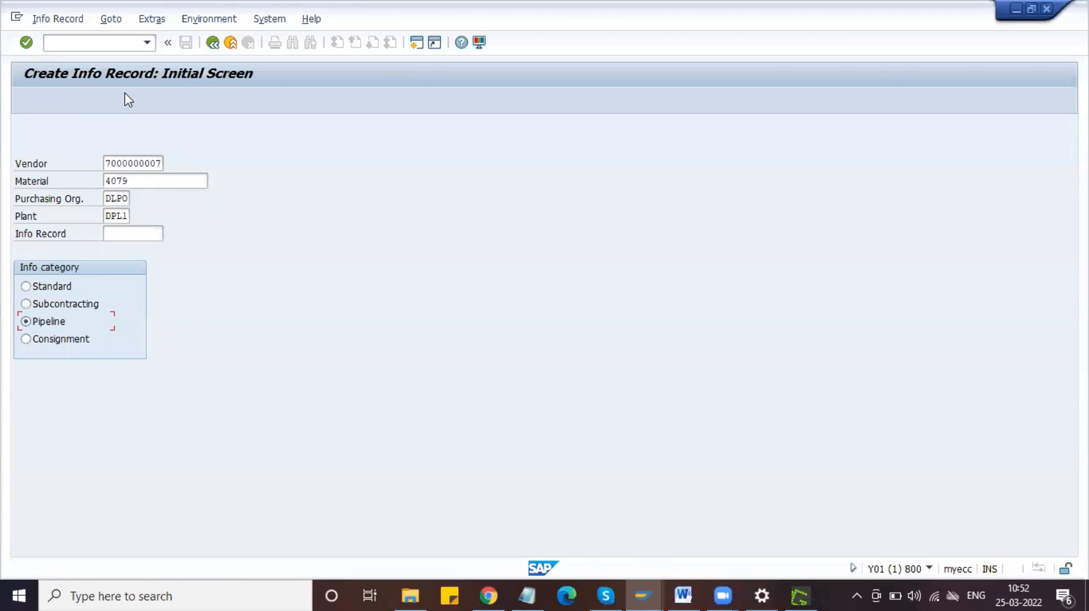
{"action": "key", "text": "Return"}
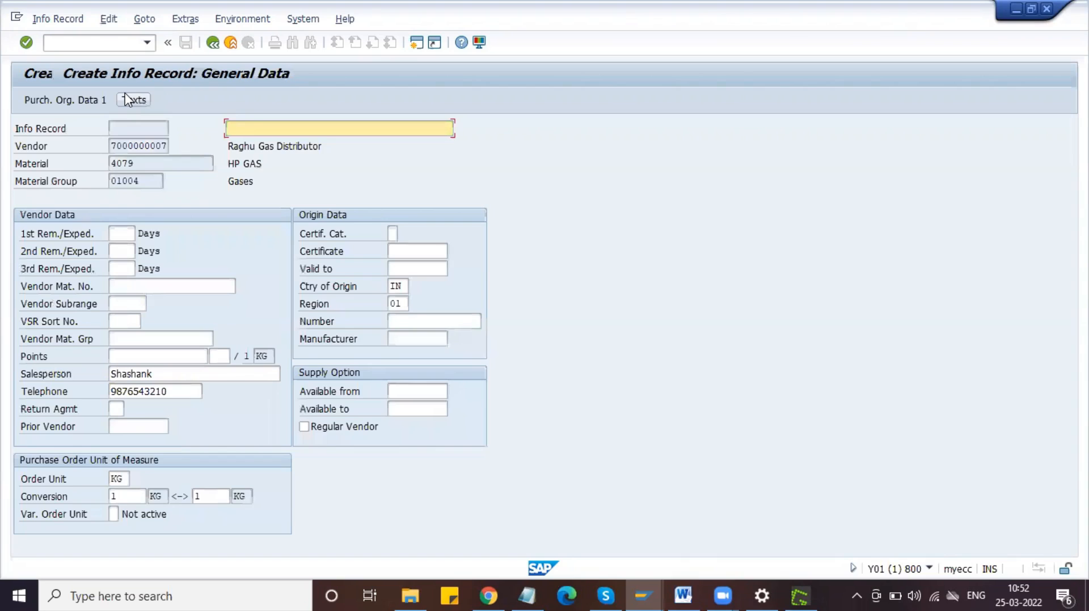
{"action": "left_click", "coordinate": [102, 99]}
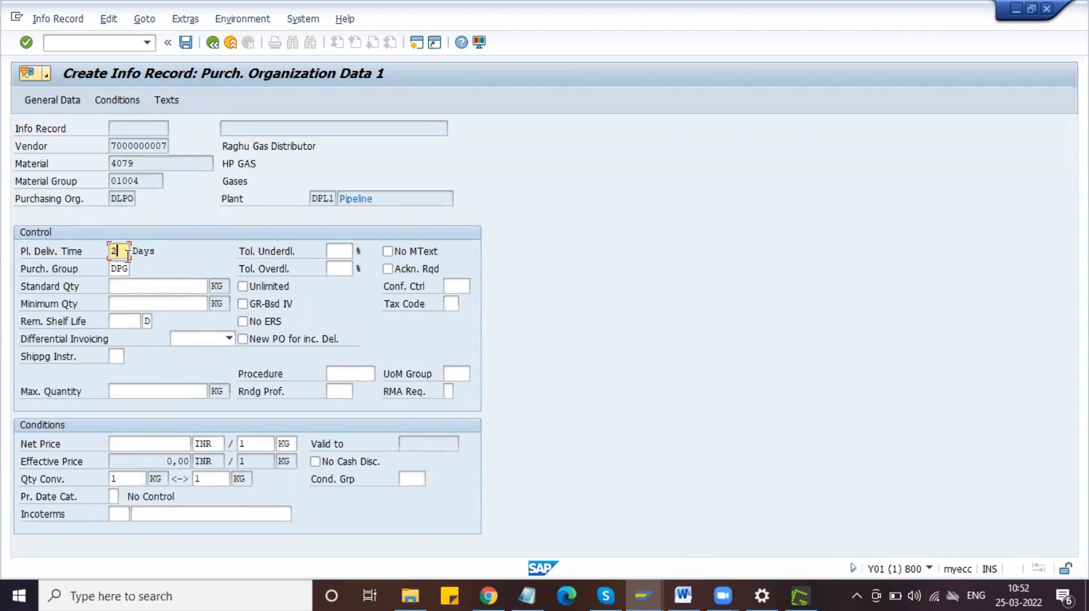
Clear the planned delivery time in the info record's purchasing organization data.
{"action": "key", "text": "Tab"}
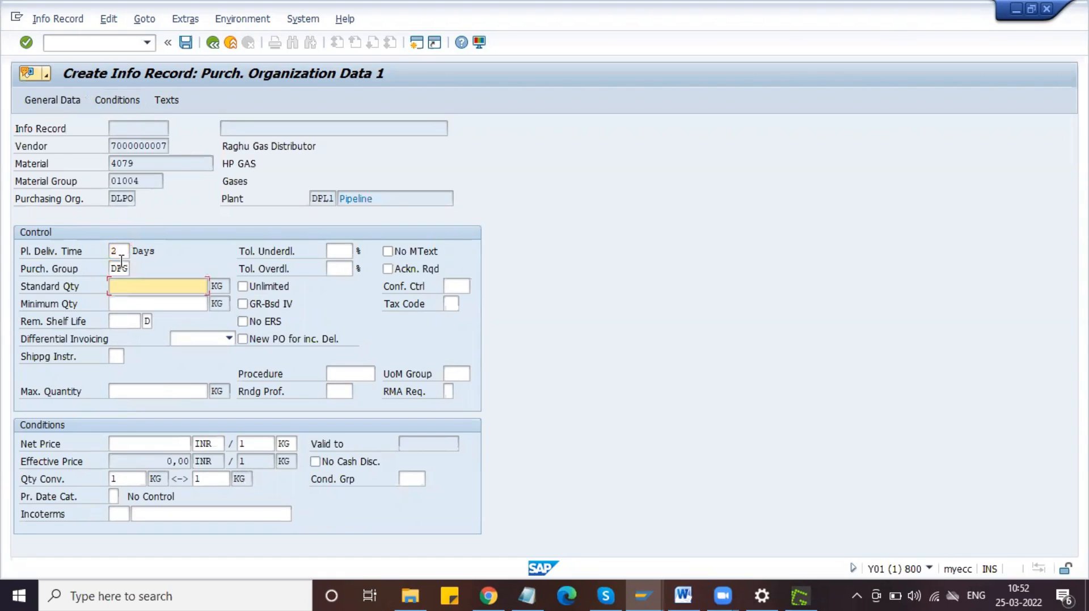
{"action": "left_click", "coordinate": [120, 253]}
{"action": "key", "text": "BackSpace"}
{"action": "key", "text": "Tab"}
{"action": "left_click", "coordinate": [113, 255]}
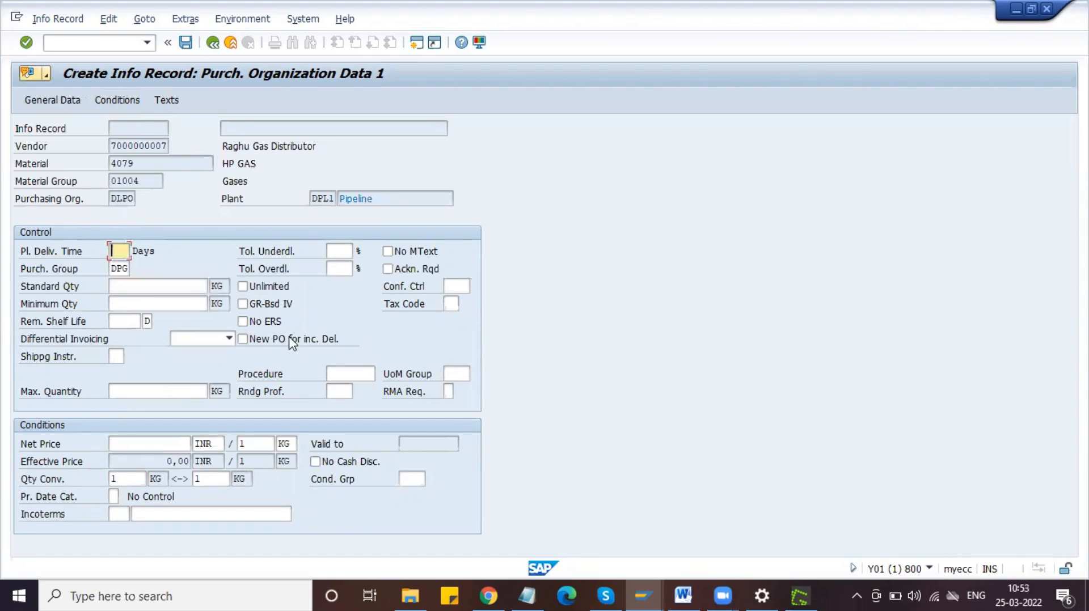
Look up the available tax codes without a country restriction and assign D1 (2% Tax) to the info record.
{"action": "left_click", "coordinate": [449, 305]}
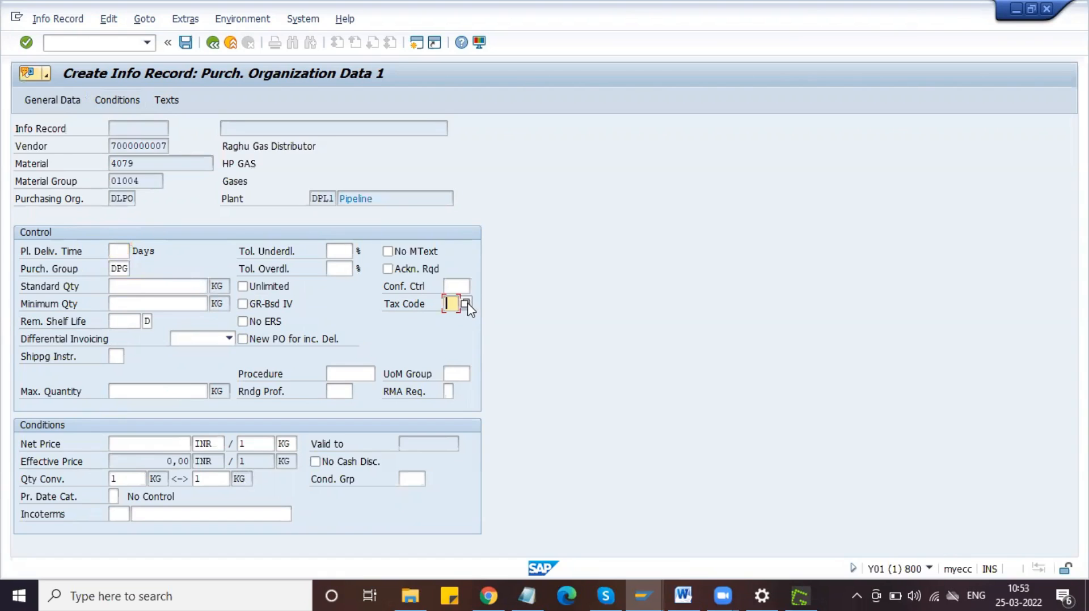
{"action": "left_click", "coordinate": [468, 306]}
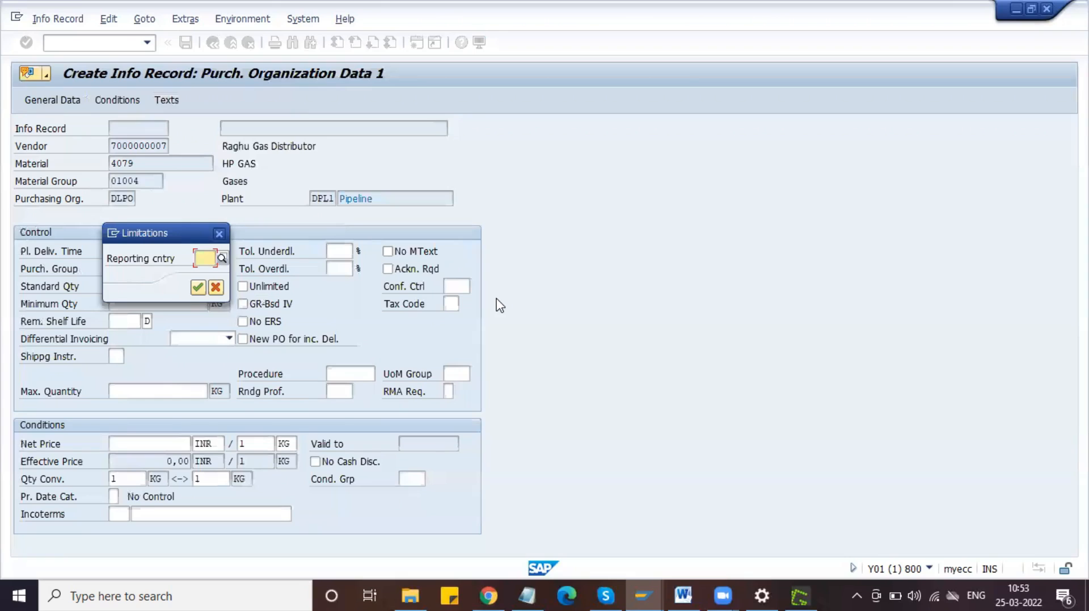
{"action": "left_click", "coordinate": [202, 293]}
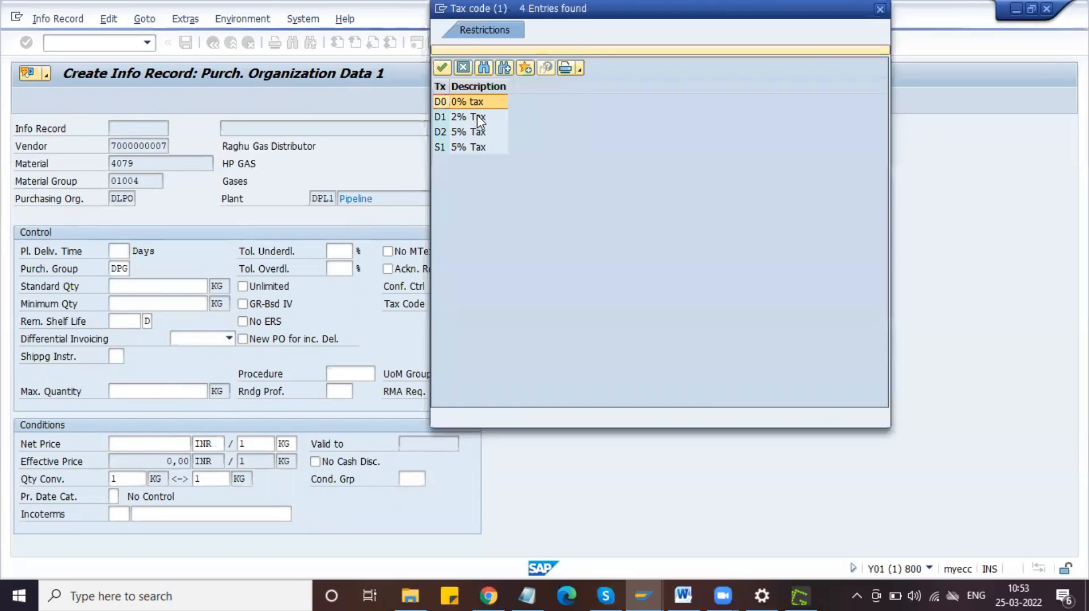
{"action": "double_click", "coordinate": [477, 118]}
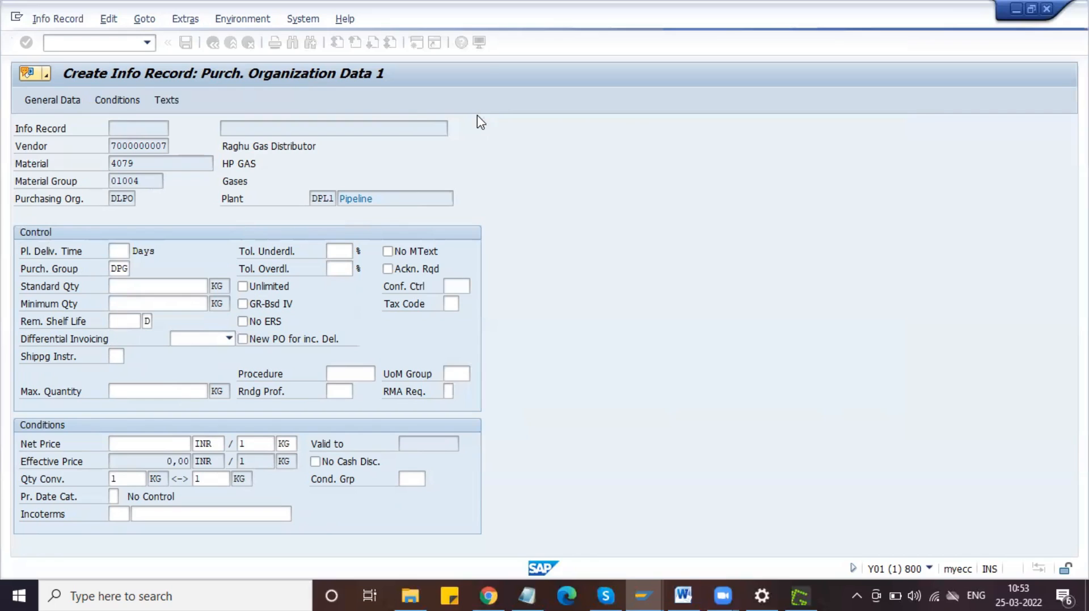
Set the net price to 100 INR per 1 KG and the standard quantity to 100 KG.
{"action": "left_click", "coordinate": [177, 443]}
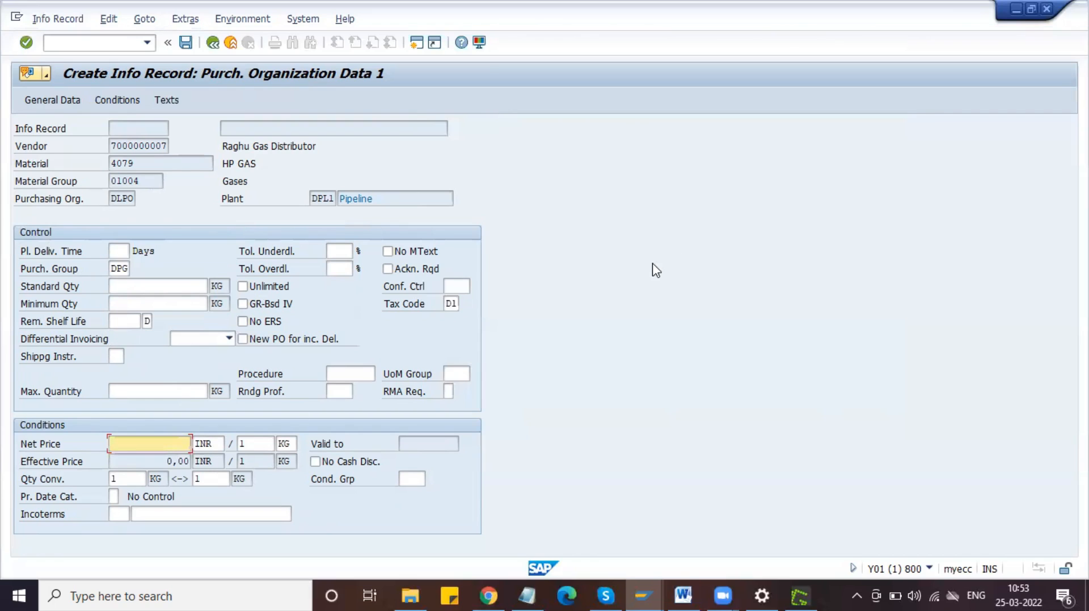
{"action": "type", "text": "100"}
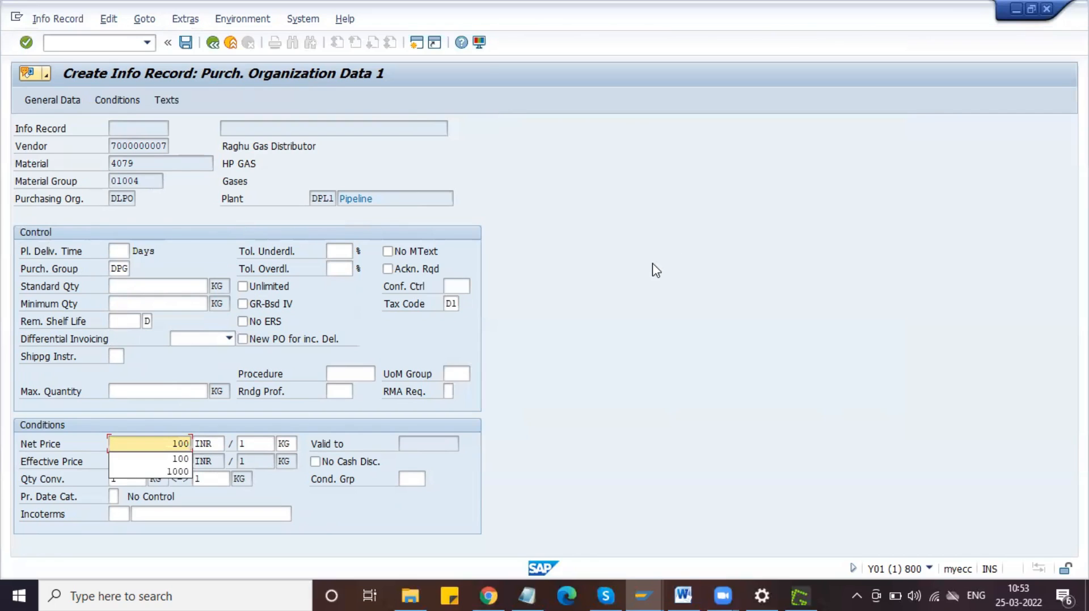
{"action": "left_click", "coordinate": [116, 302]}
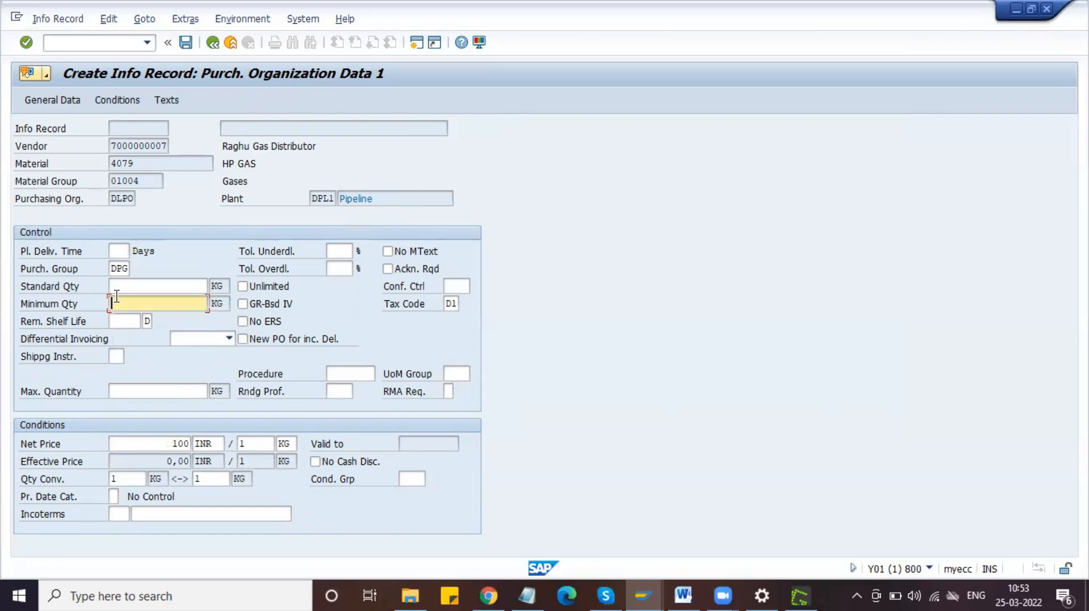
{"action": "left_click", "coordinate": [116, 285]}
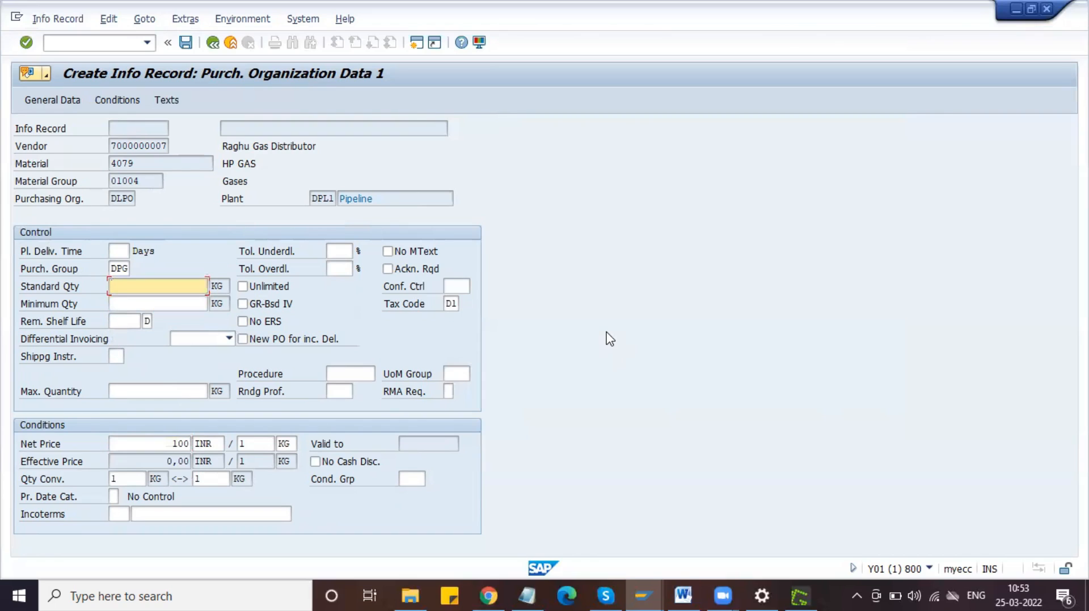
{"action": "type", "text": "100"}
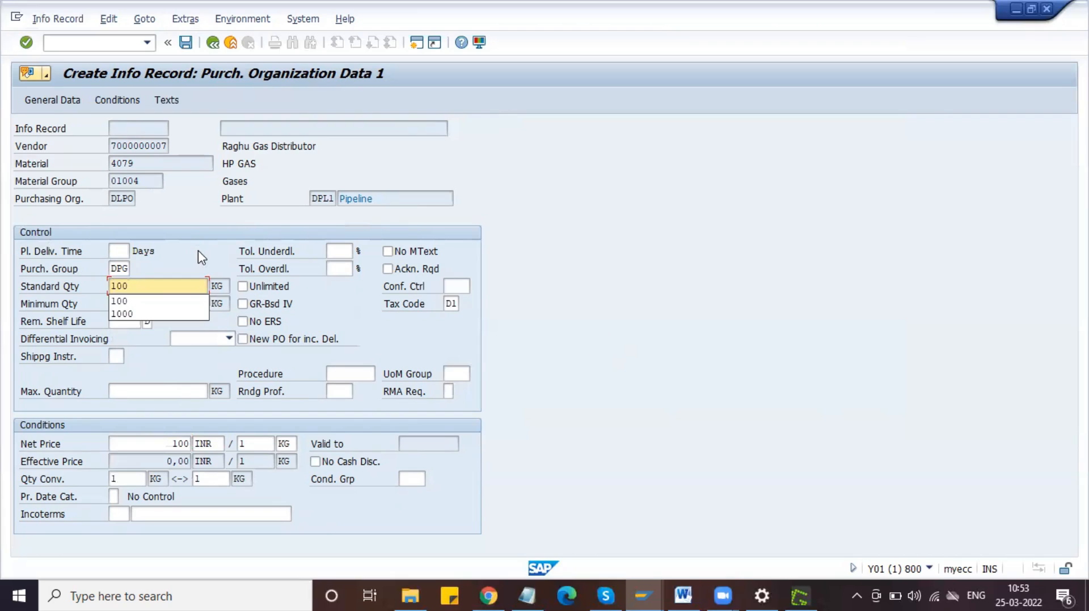
{"action": "left_click", "coordinate": [121, 251]}
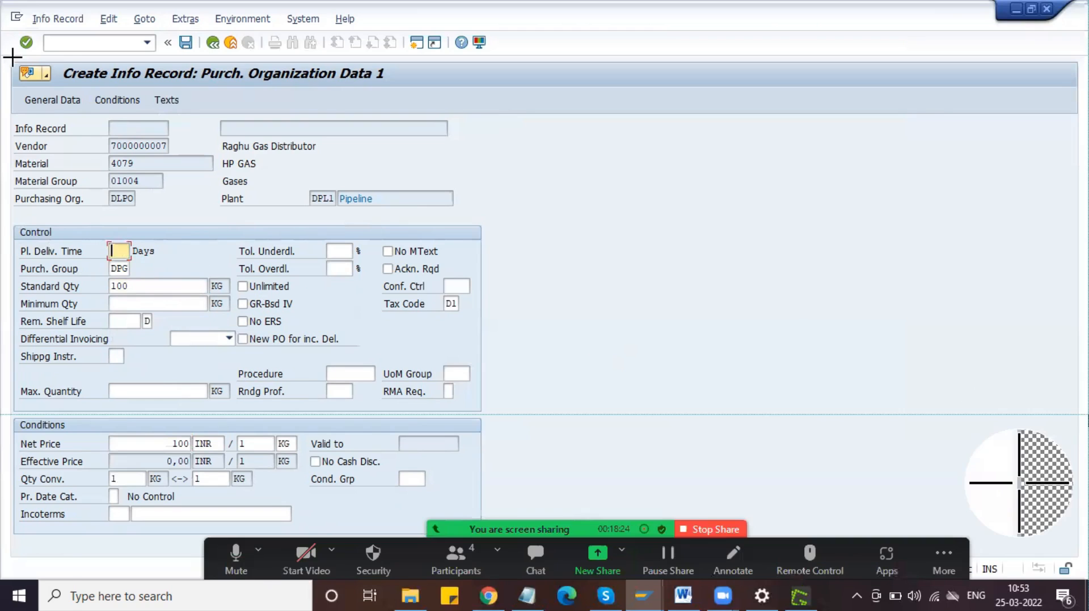
Capture the Purch. Organization Data 1 screen, paste it below the initial-screen picture in Word and shrink it to a similar width.
{"action": "left_click_drag", "start_coordinate": [2, 21], "coordinate": [511, 500]}
{"action": "left_click_drag", "start_coordinate": [513, 506], "coordinate": [525, 413]}
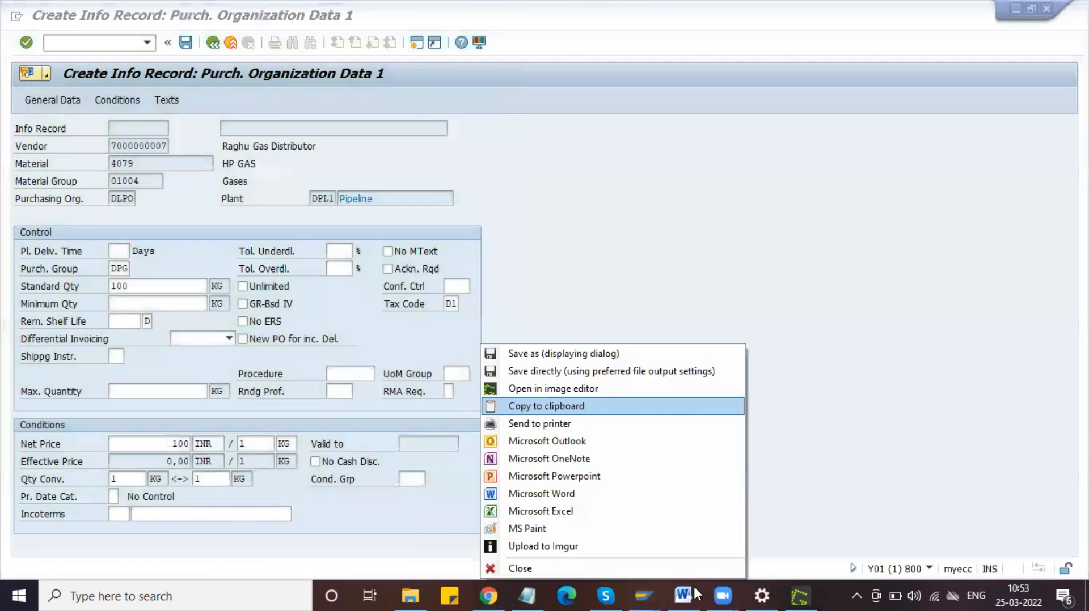
{"action": "left_click", "coordinate": [652, 406]}
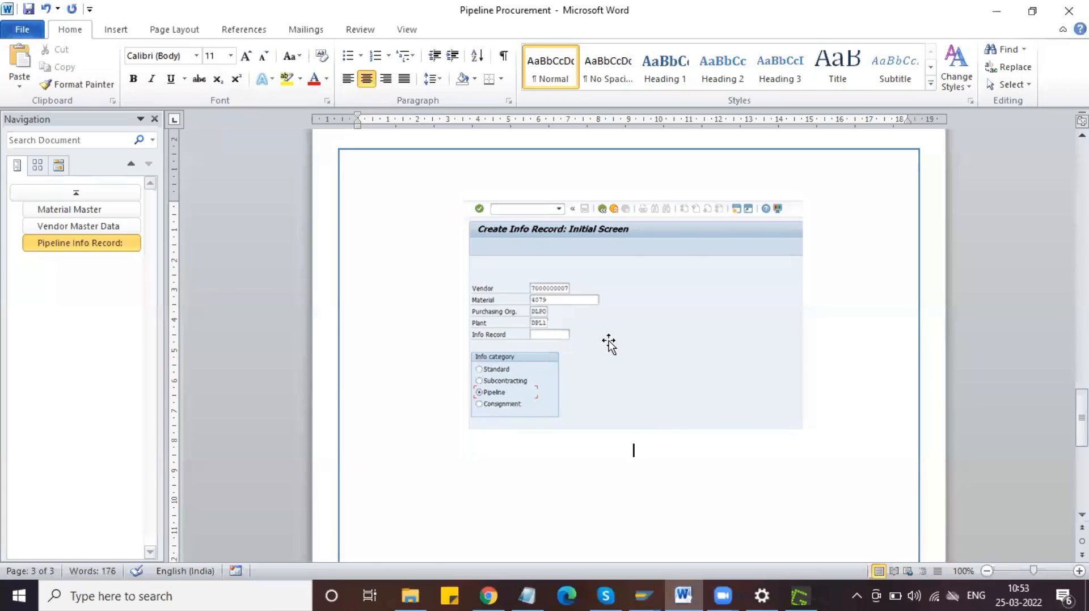
{"action": "key", "text": "ctrl+v"}
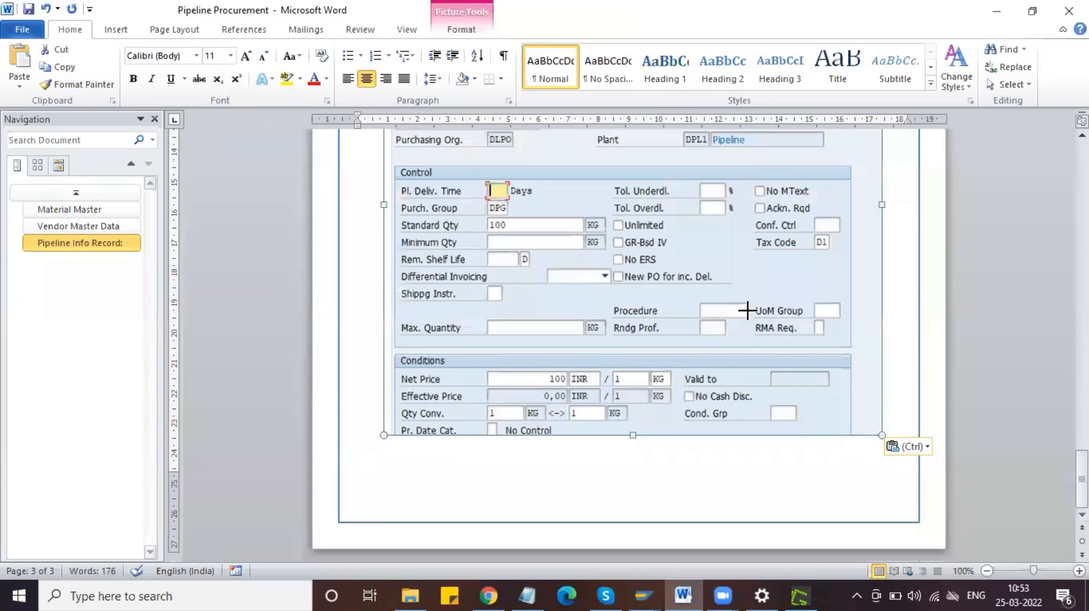
{"action": "left_click_drag", "start_coordinate": [882, 435], "coordinate": [729, 293]}
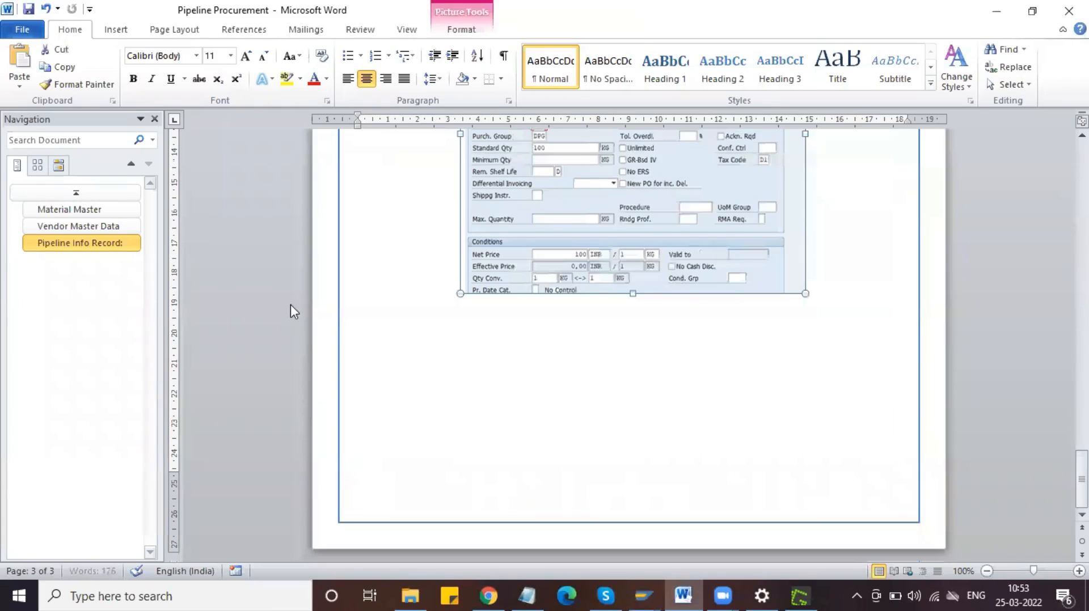
Switch back to SAP, validate the purchasing organization data and set the planned delivery time to 2 days.
{"action": "key", "text": "alt+Tab"}
{"action": "left_click", "coordinate": [451, 304]}
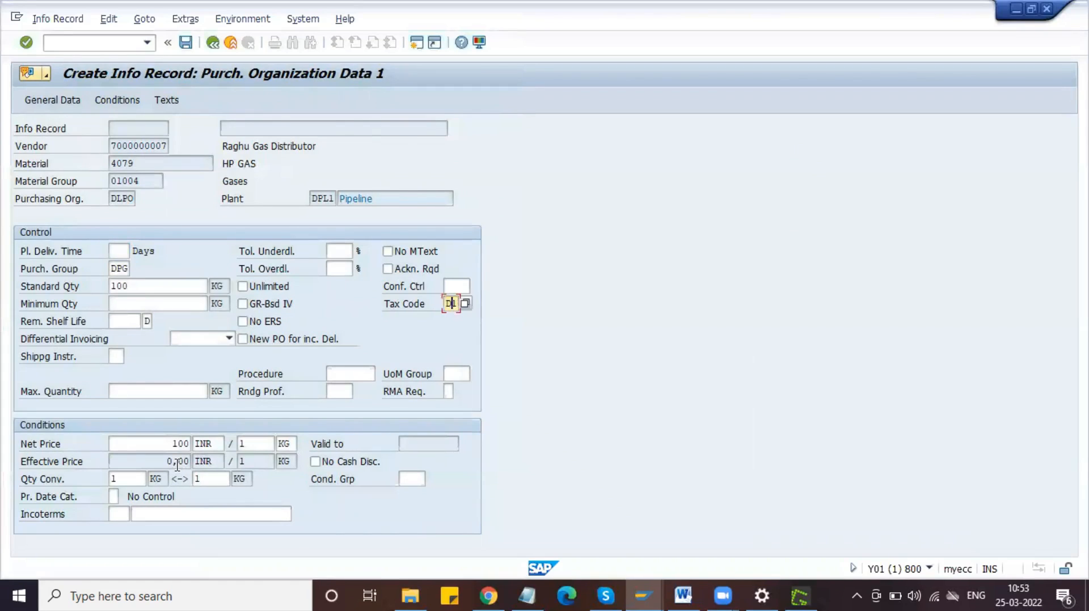
{"action": "left_click", "coordinate": [165, 445]}
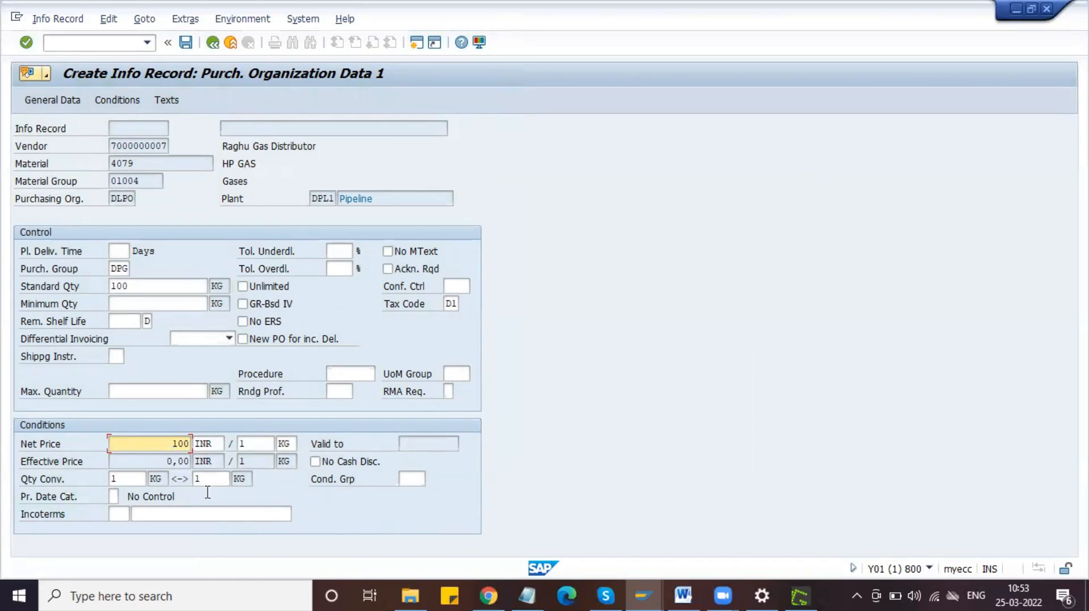
{"action": "key", "text": "Return"}
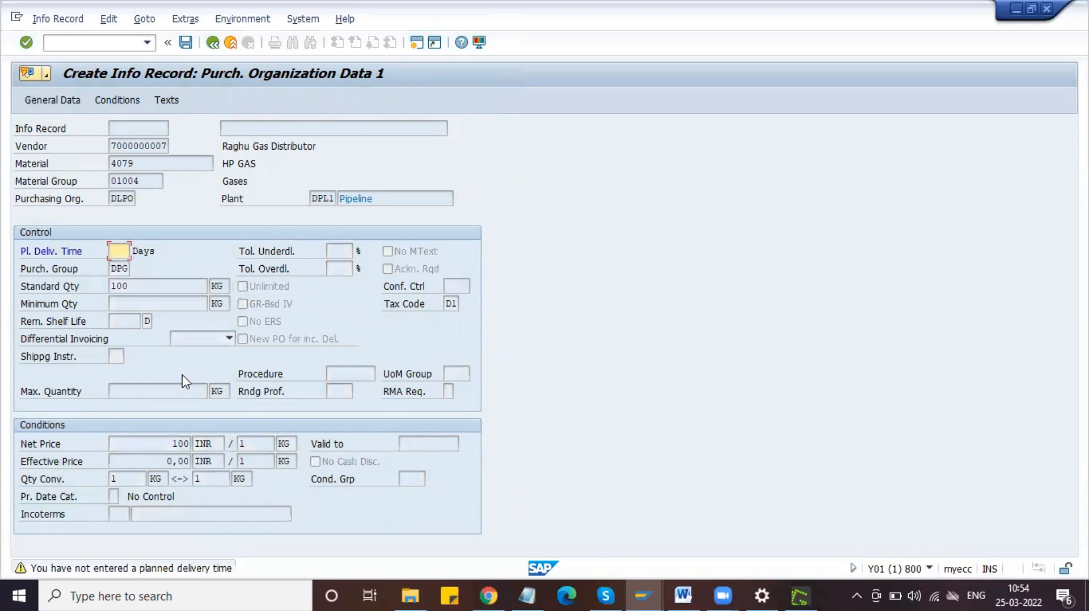
{"action": "type", "text": "2"}
{"action": "key", "text": "Return"}
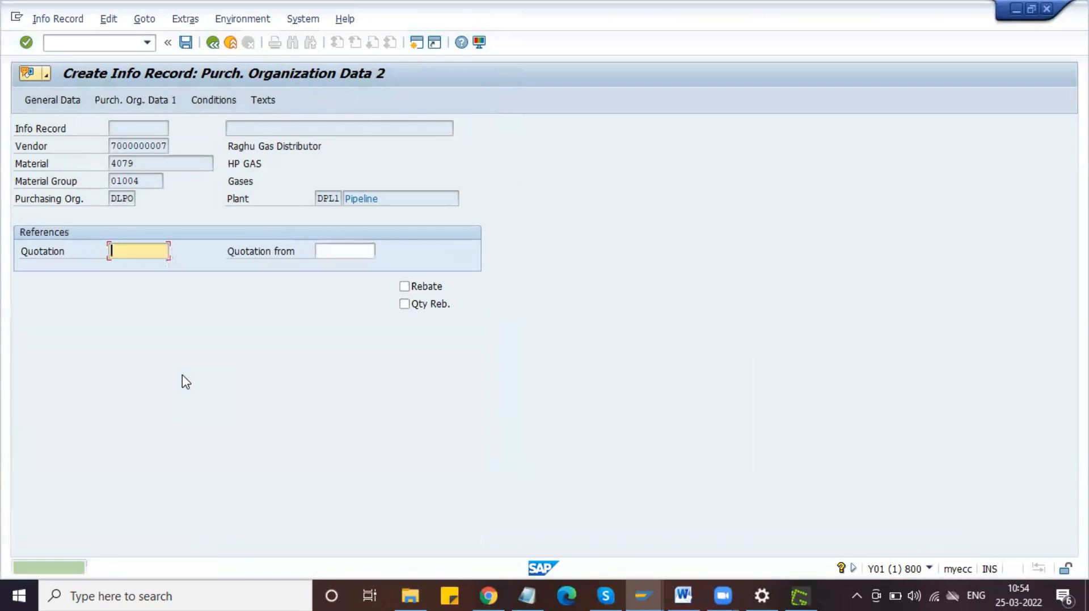
Continue through Purch. Organization Data 2 and the text overview without entries, and save the info record.
{"action": "key", "text": "Return"}
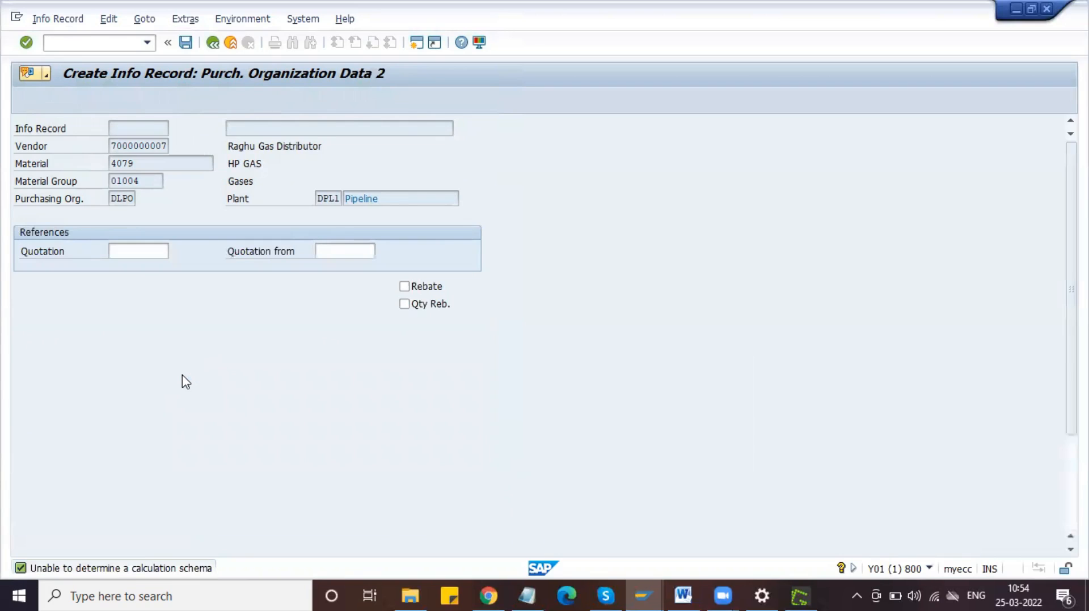
{"action": "key", "text": "Return"}
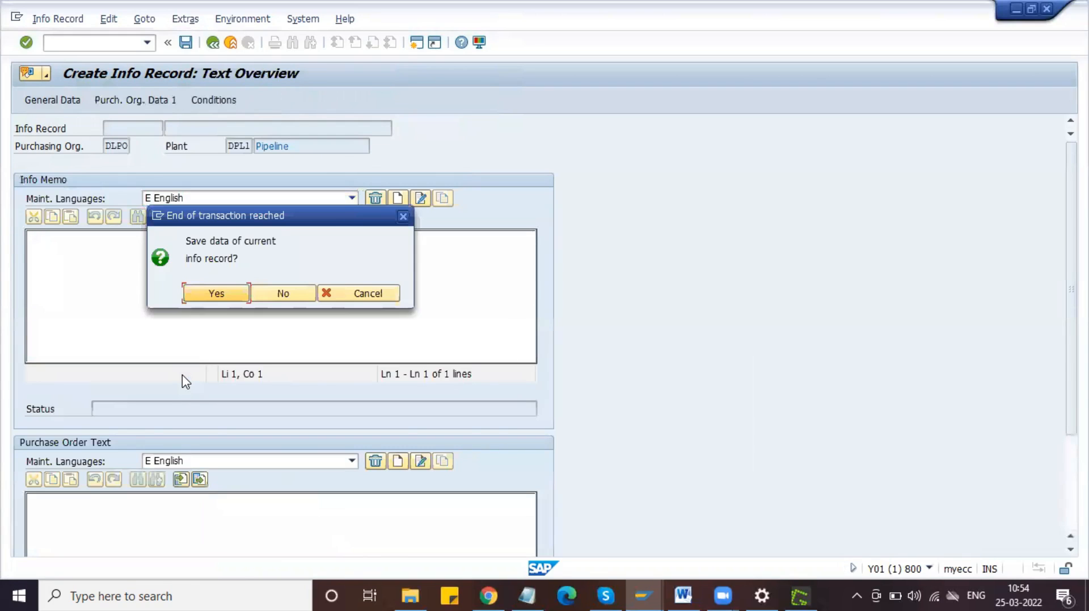
{"action": "key", "text": "Return"}
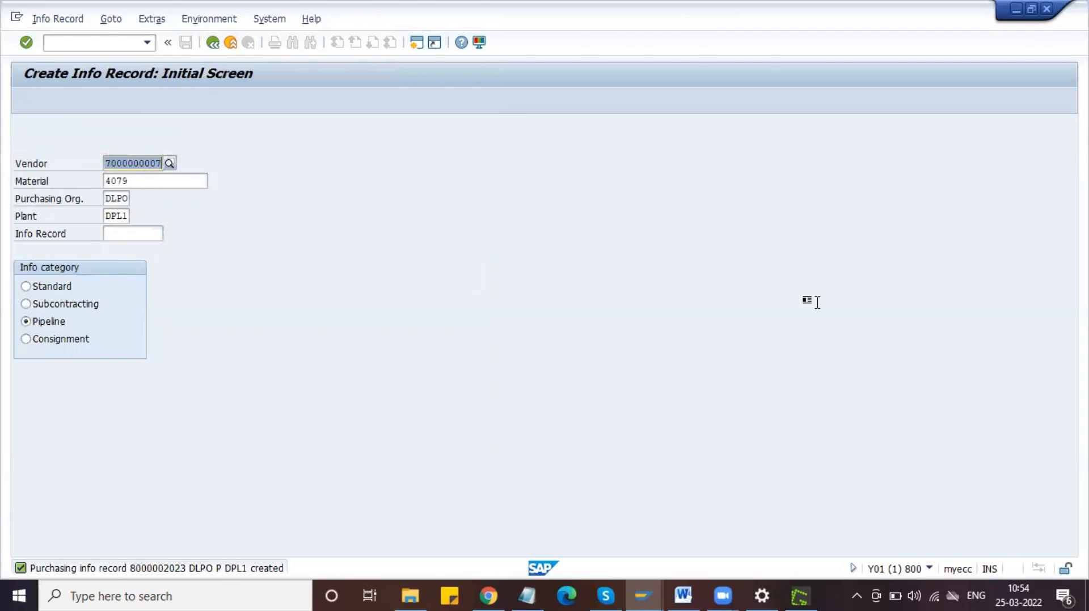
Switch to the Word document and review the pasted info record screenshots.
{"action": "key", "text": "alt+Tab"}
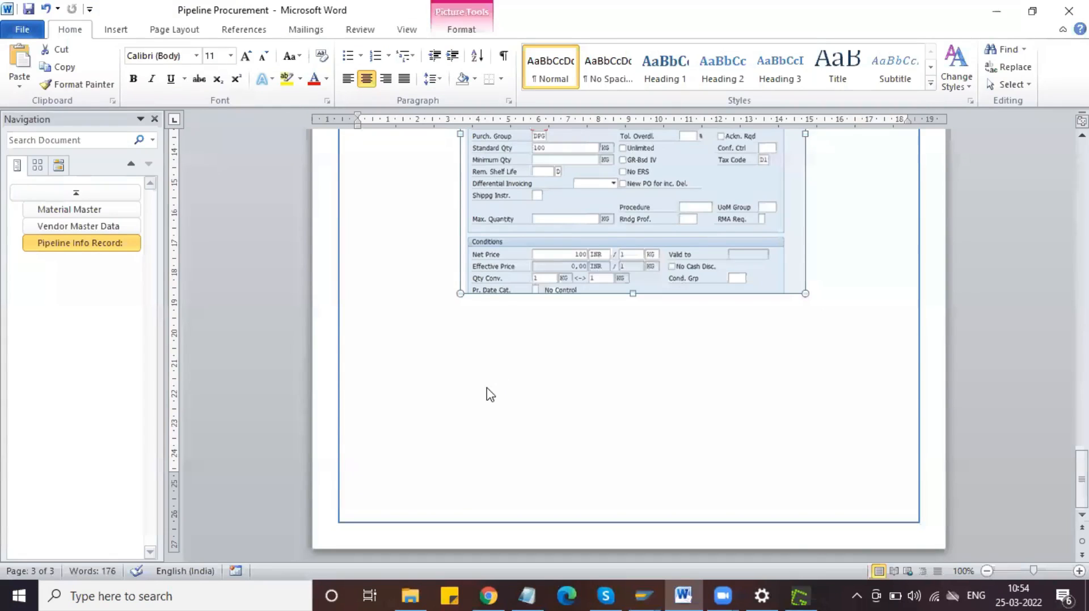
{"action": "key", "text": "alt+Tab"}
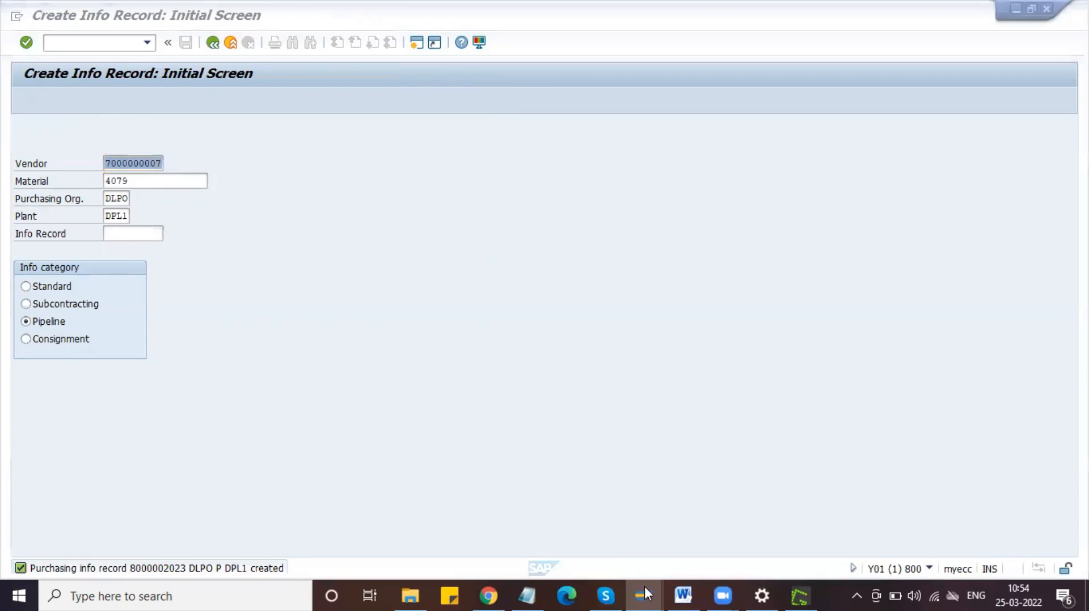
{"action": "left_click", "coordinate": [687, 594]}
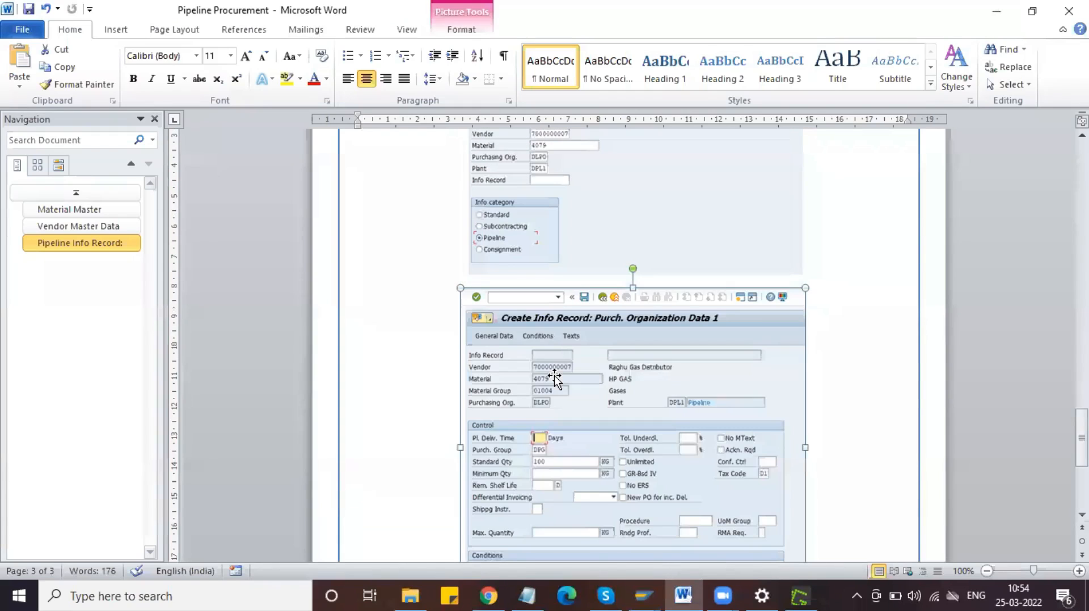
Review the Pre-Requisites list in the Word document, especially the info record and ME01 source list entries.
{"action": "scroll", "coordinate": [554, 379], "scroll_direction": "up", "scroll_amount": 10}
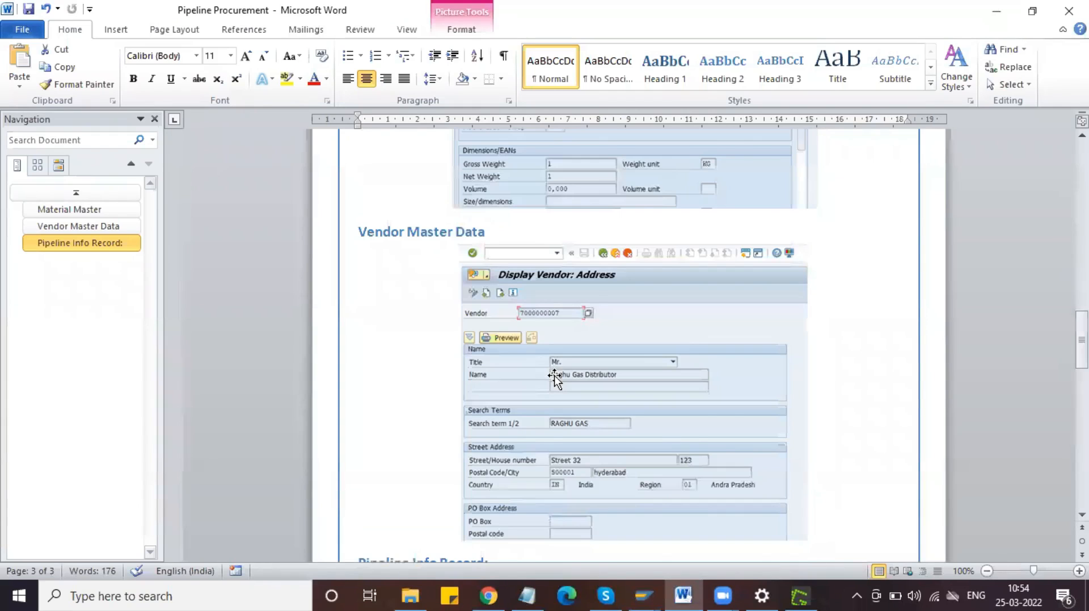
{"action": "scroll", "coordinate": [554, 376], "scroll_direction": "up", "scroll_amount": 10}
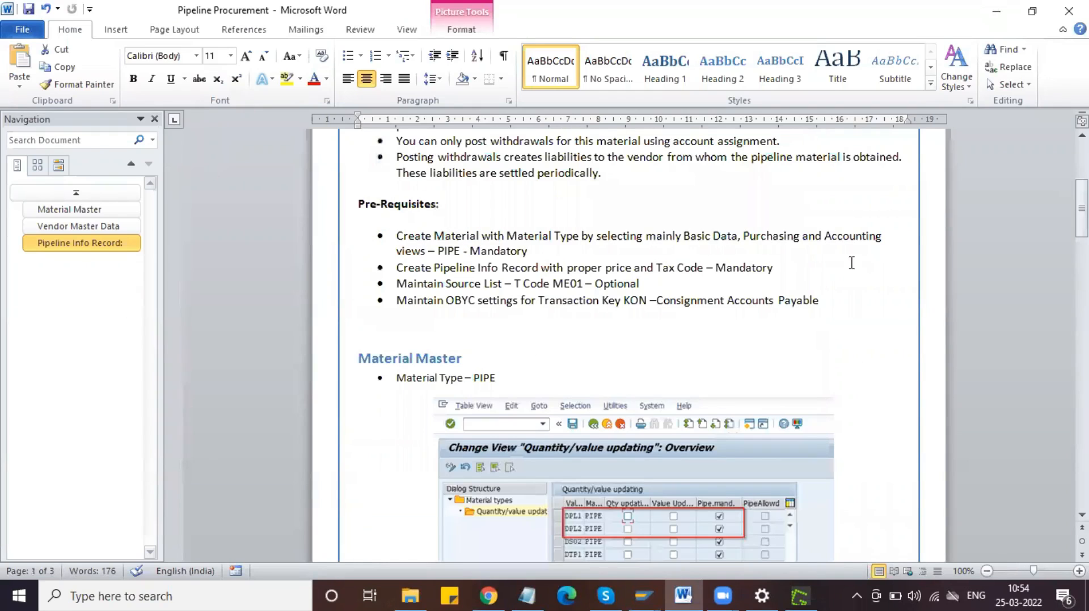
{"action": "left_click_drag", "start_coordinate": [673, 280], "coordinate": [481, 266]}
{"action": "triple_click", "coordinate": [513, 269]}
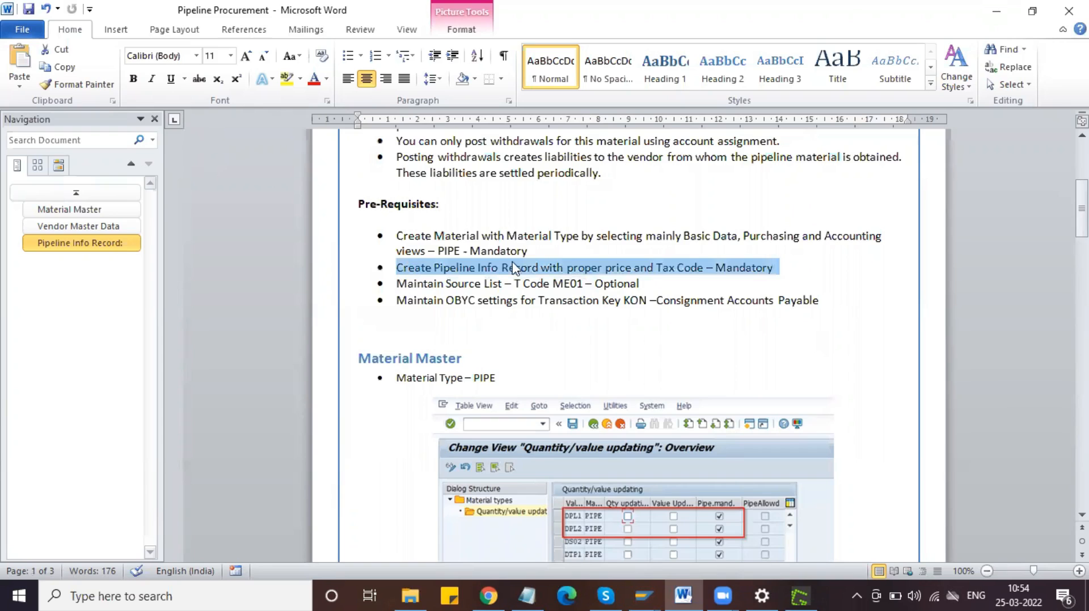
{"action": "left_click_drag", "start_coordinate": [653, 285], "coordinate": [400, 284]}
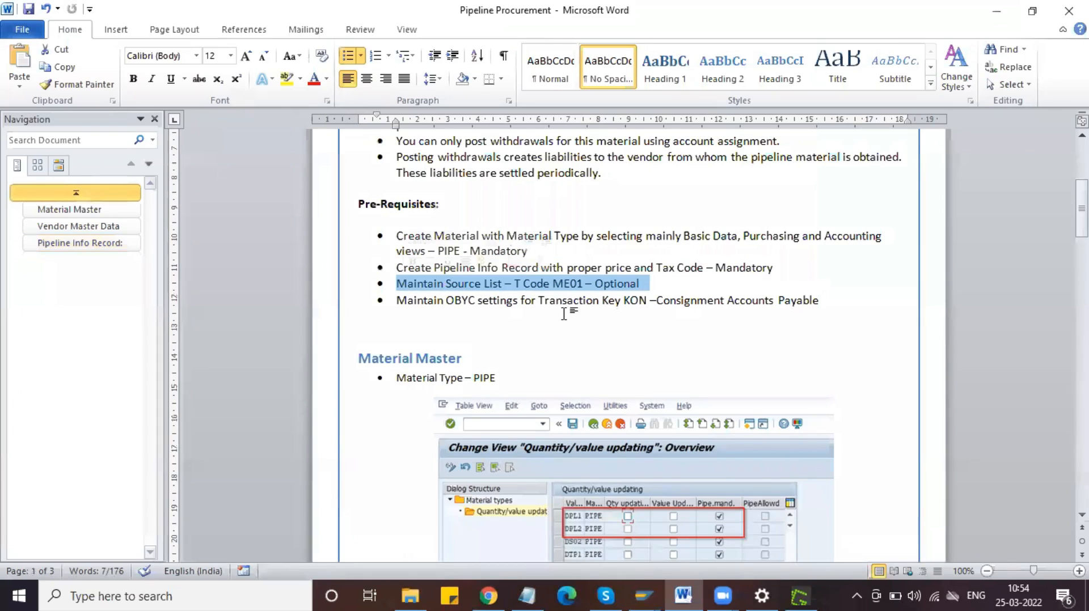
{"action": "left_click", "coordinate": [564, 313]}
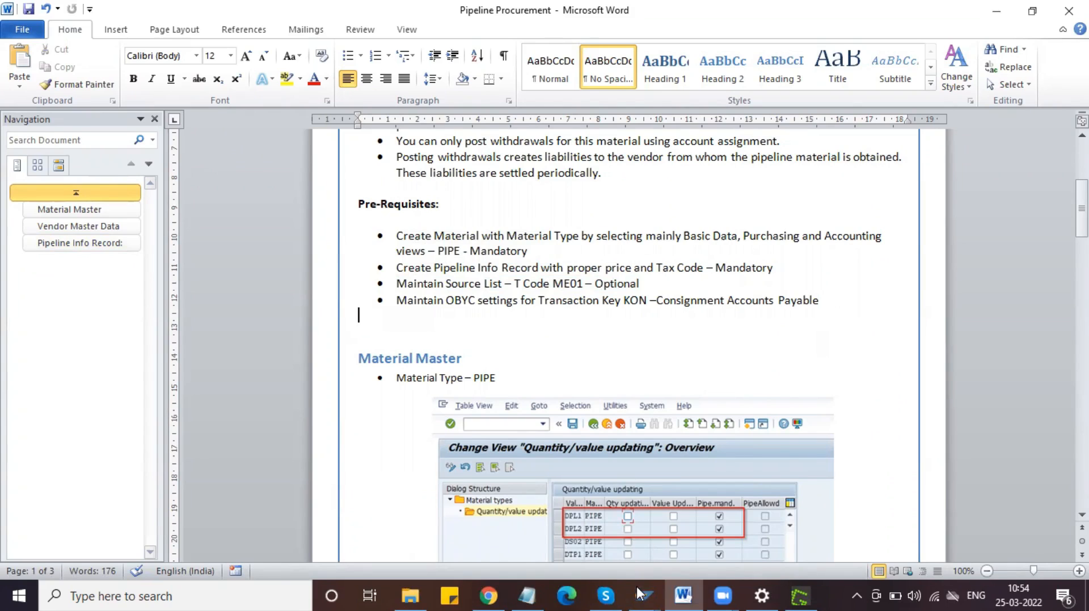
Switch to SAP and start transaction ME01 to maintain the source list, keeping material 4079 and plant DPL1.
{"action": "mouse_move", "coordinate": [641, 593]}
{"action": "left_click", "coordinate": [668, 525]}
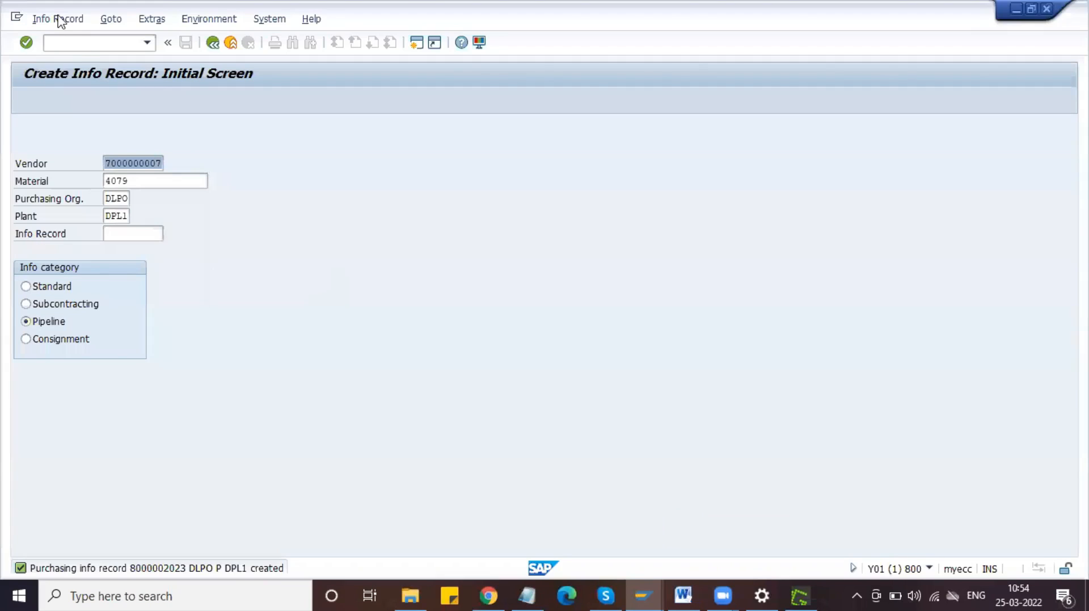
{"action": "left_click", "coordinate": [88, 48]}
{"action": "type", "text": "/nm"}
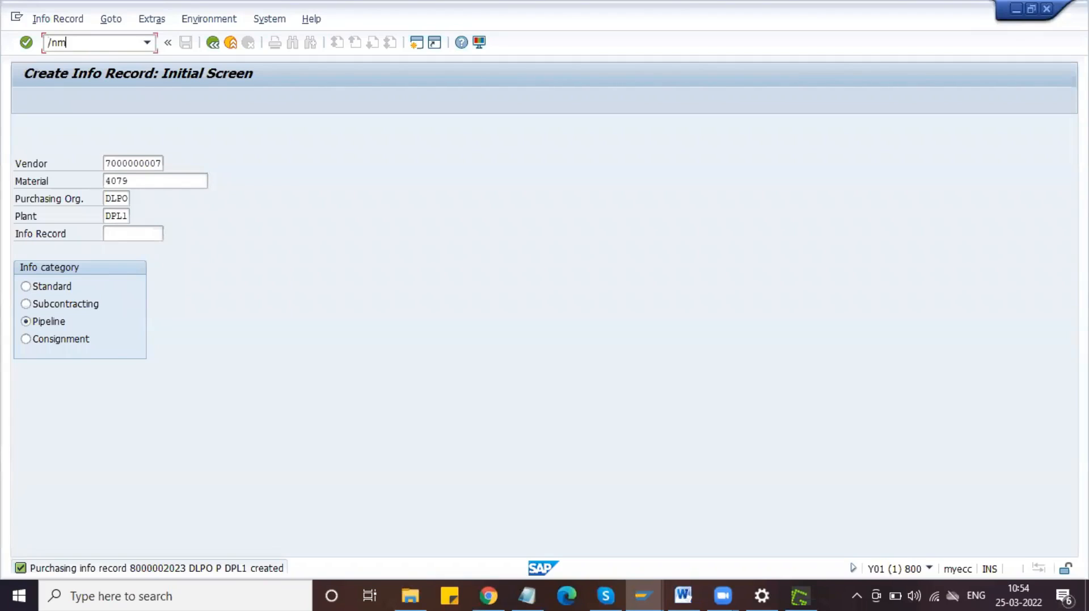
{"action": "type", "text": "e01"}
{"action": "key", "text": "Return"}
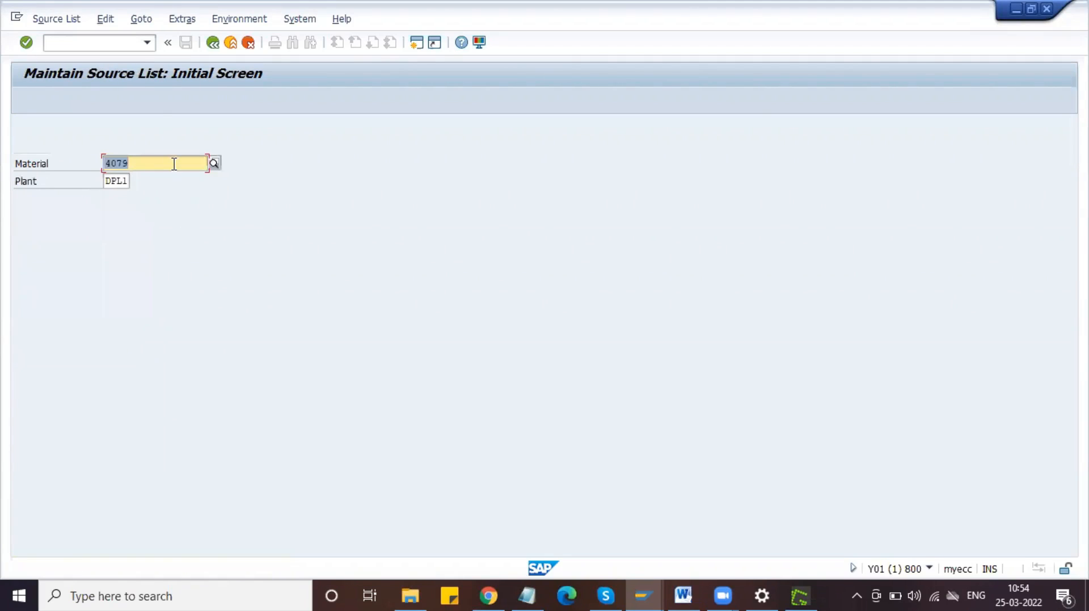
{"action": "left_click", "coordinate": [174, 163]}
{"action": "key", "text": "Return"}
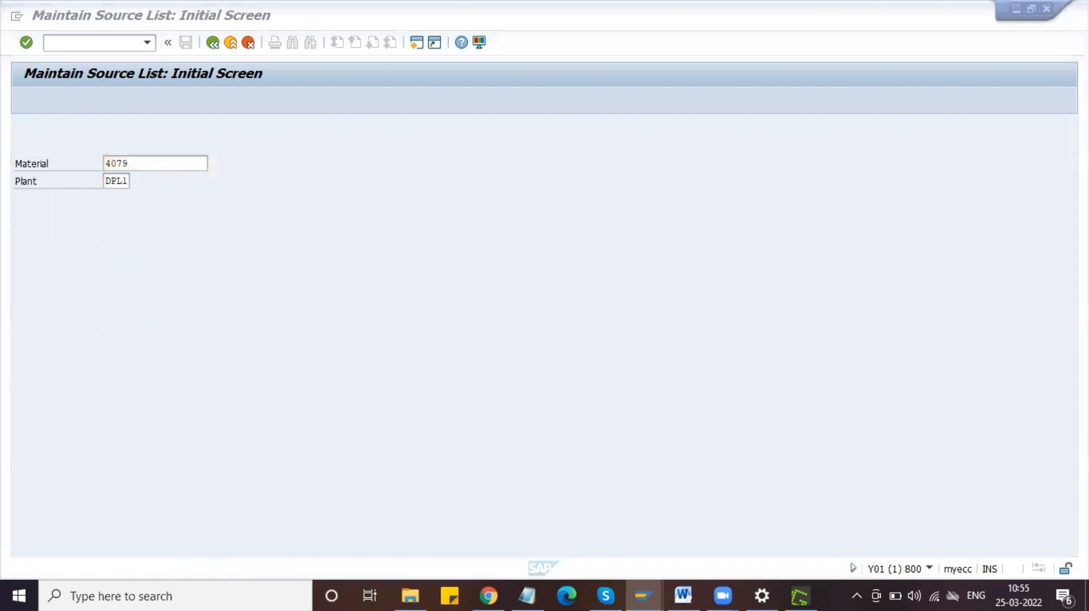
Capture the Maintain Source List initial screen, paste it below the info record pictures in Word and shrink it.
{"action": "key", "text": "Print"}
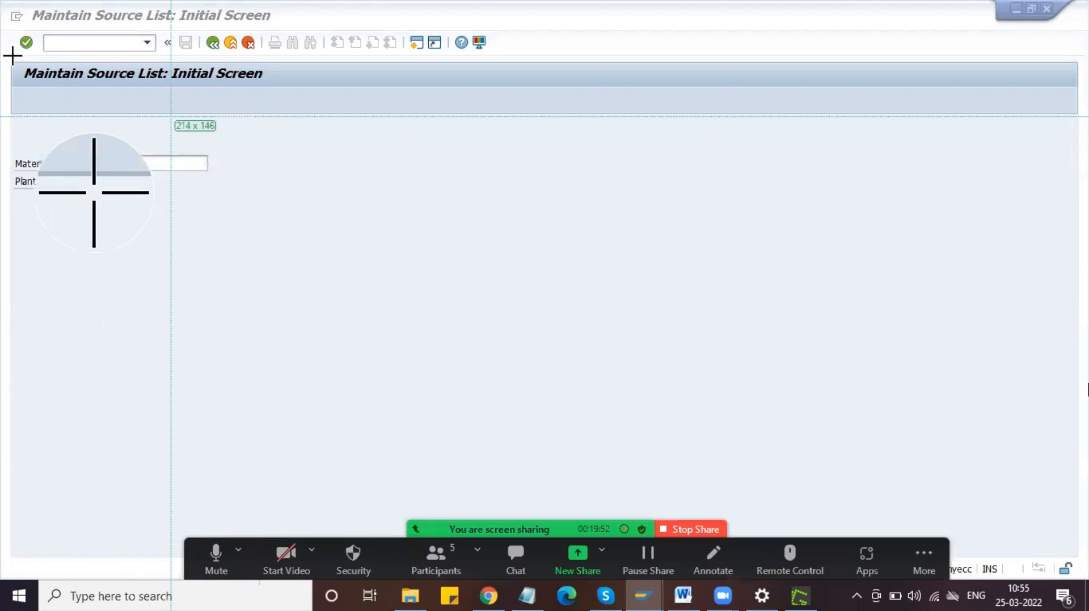
{"action": "left_click_drag", "start_coordinate": [1, 12], "coordinate": [509, 209]}
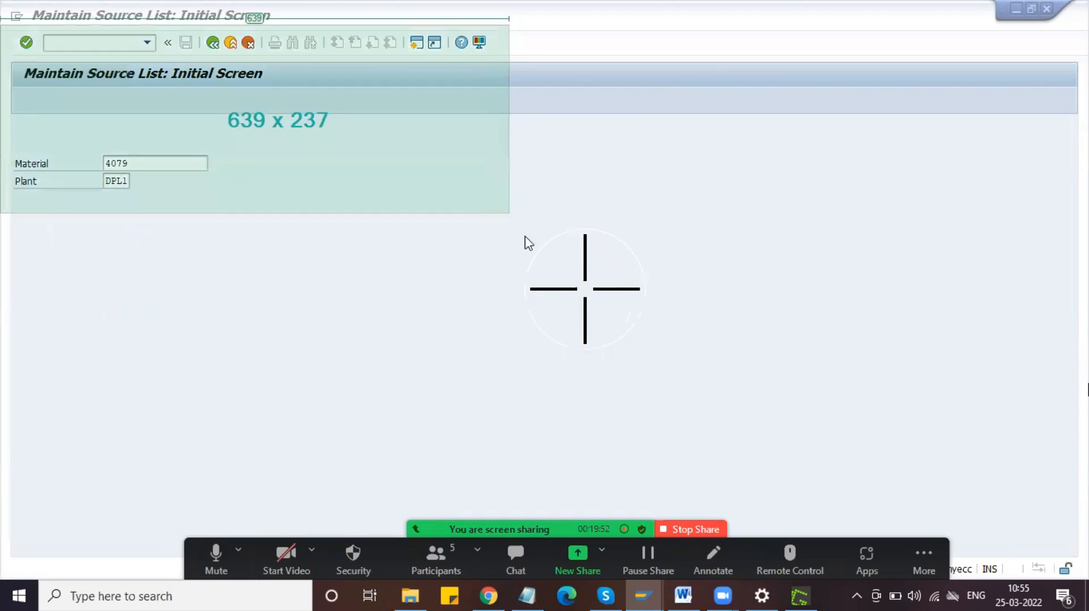
{"action": "left_click", "coordinate": [612, 430]}
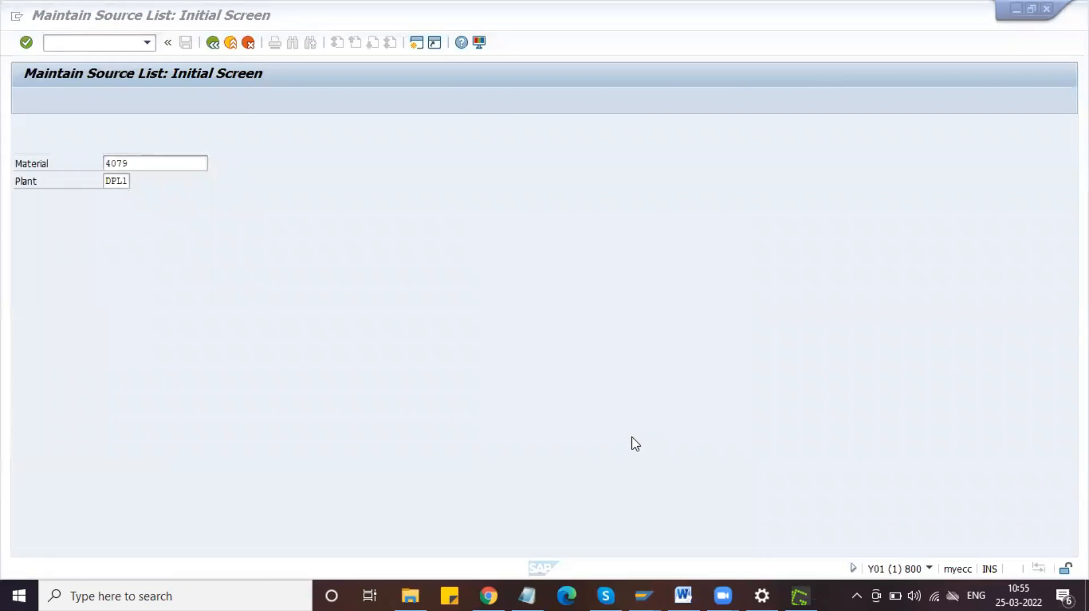
{"action": "left_click", "coordinate": [684, 594]}
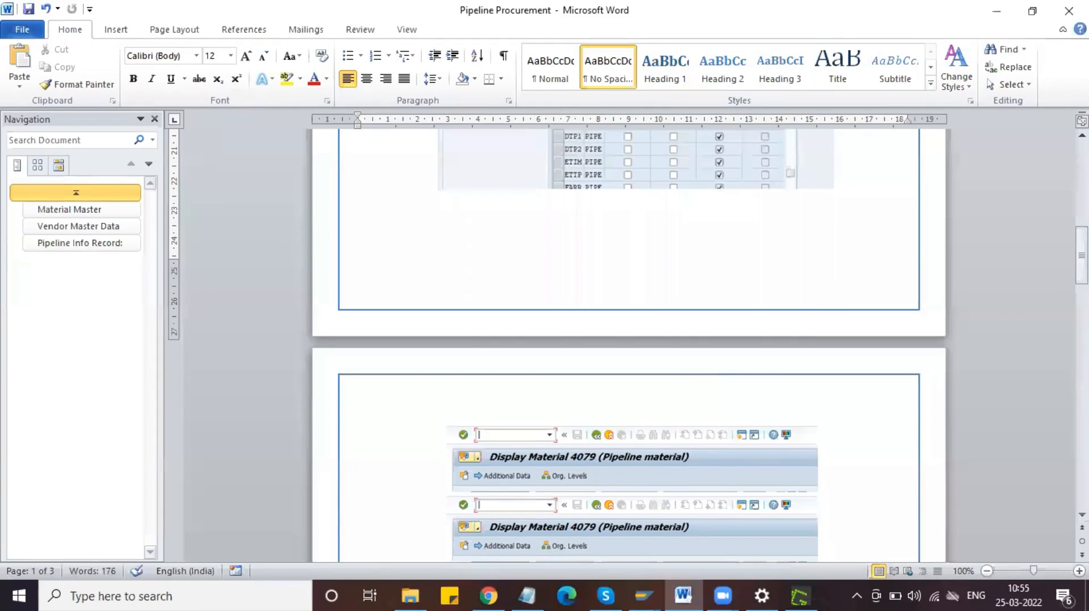
{"action": "key", "text": "ctrl+v"}
{"action": "key", "text": "ctrl+v"}
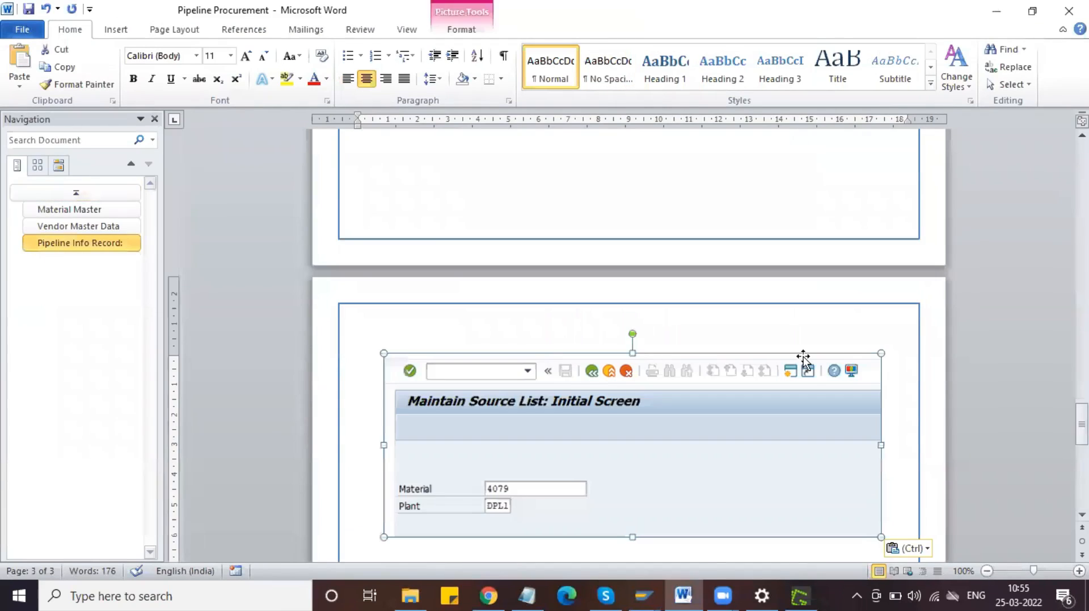
{"action": "left_click_drag", "start_coordinate": [810, 411], "coordinate": [766, 444]}
{"action": "scroll", "coordinate": [686, 229], "scroll_direction": "up", "scroll_amount": 3}
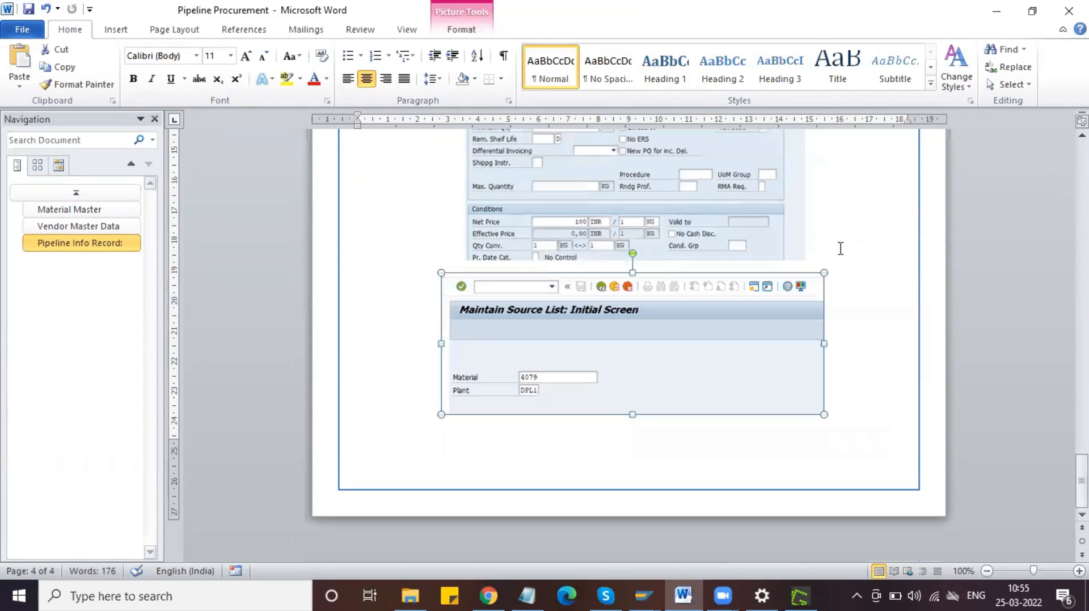
Add the text line "Maintain Sourcelist" between the info record picture and the source list picture.
{"action": "key", "text": "ctrl+z"}
{"action": "key", "text": "ctrl+z"}
{"action": "key", "text": "ctrl+z"}
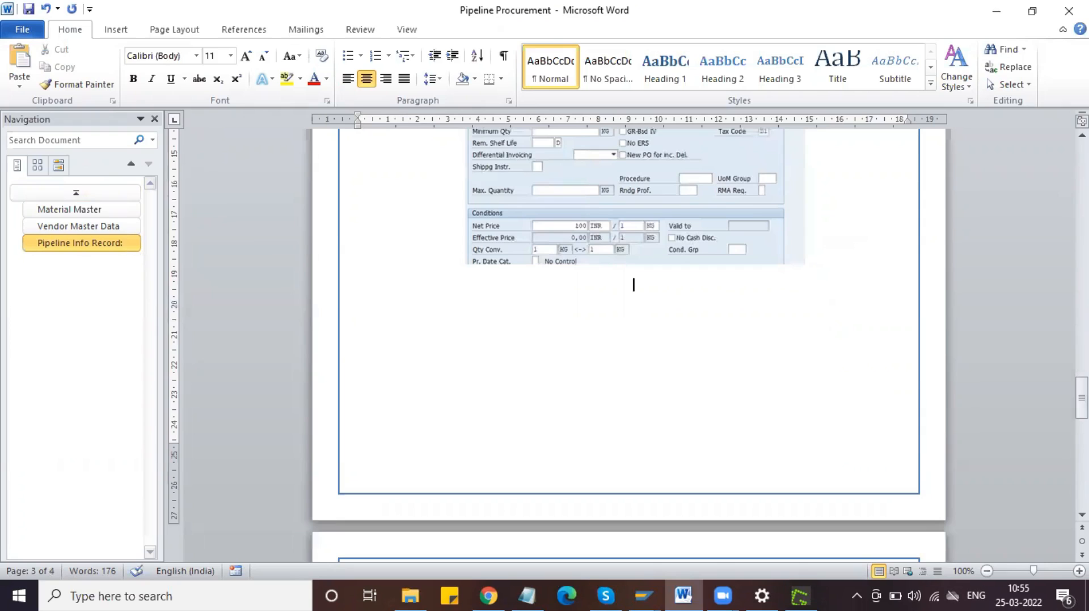
{"action": "type", "text": "Maintain"}
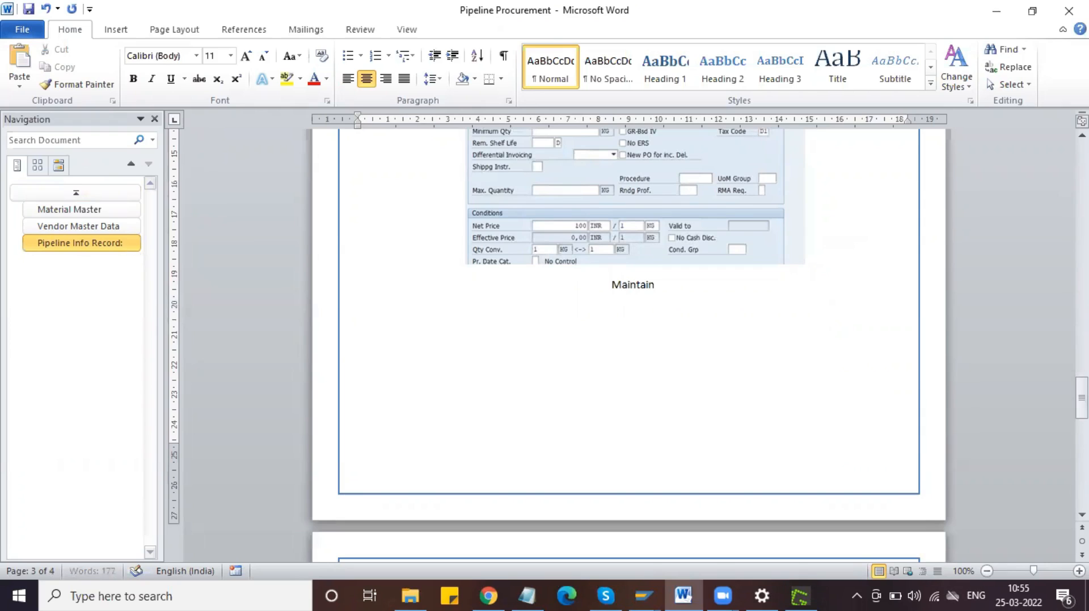
{"action": "type", "text": " Sourcelist"}
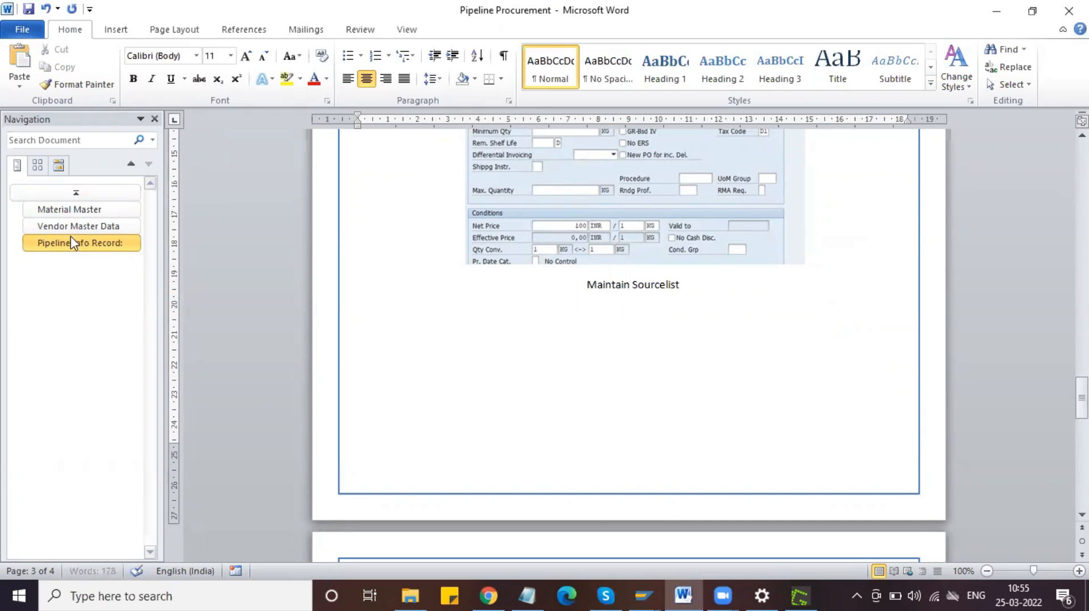
Copy the formatting of the "Pipeline Info Record:" heading onto the source list line above the last picture.
{"action": "left_click", "coordinate": [73, 244]}
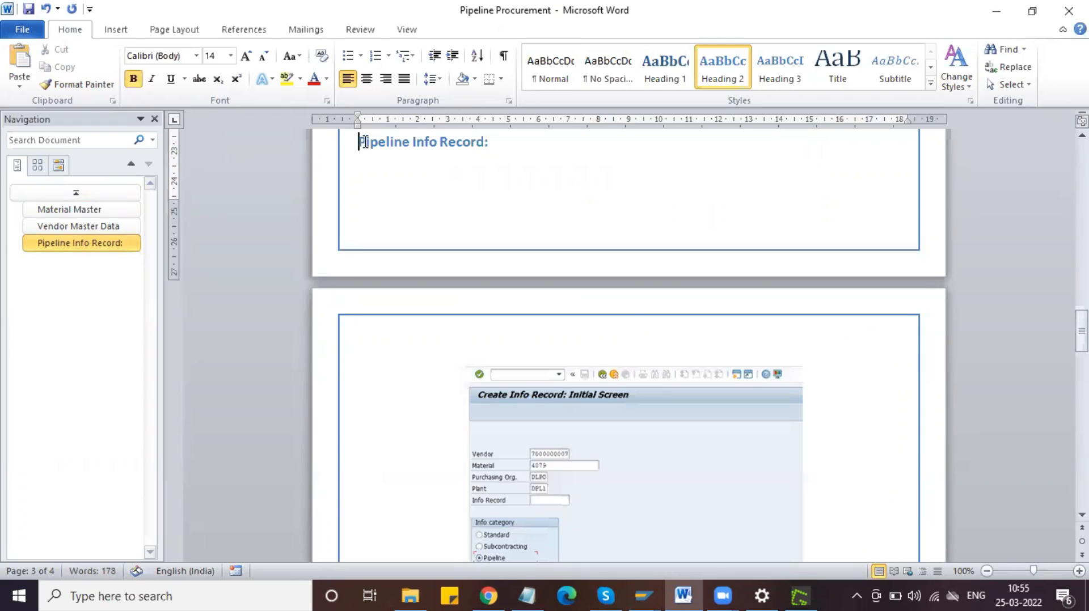
{"action": "left_click", "coordinate": [305, 143]}
{"action": "left_click", "coordinate": [84, 84]}
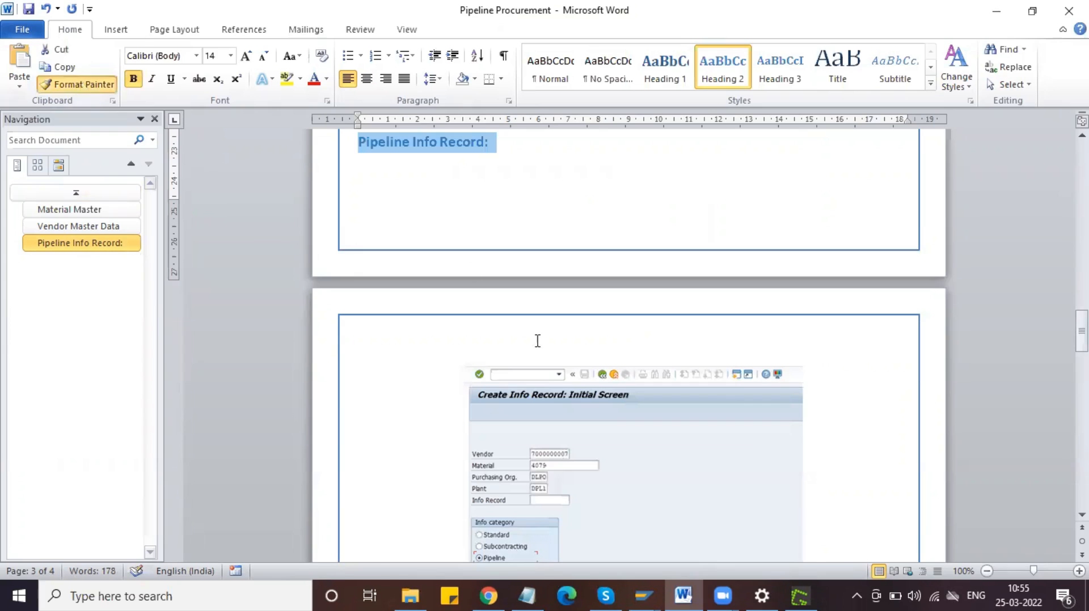
{"action": "scroll", "coordinate": [536, 343], "scroll_direction": "down", "scroll_amount": 10}
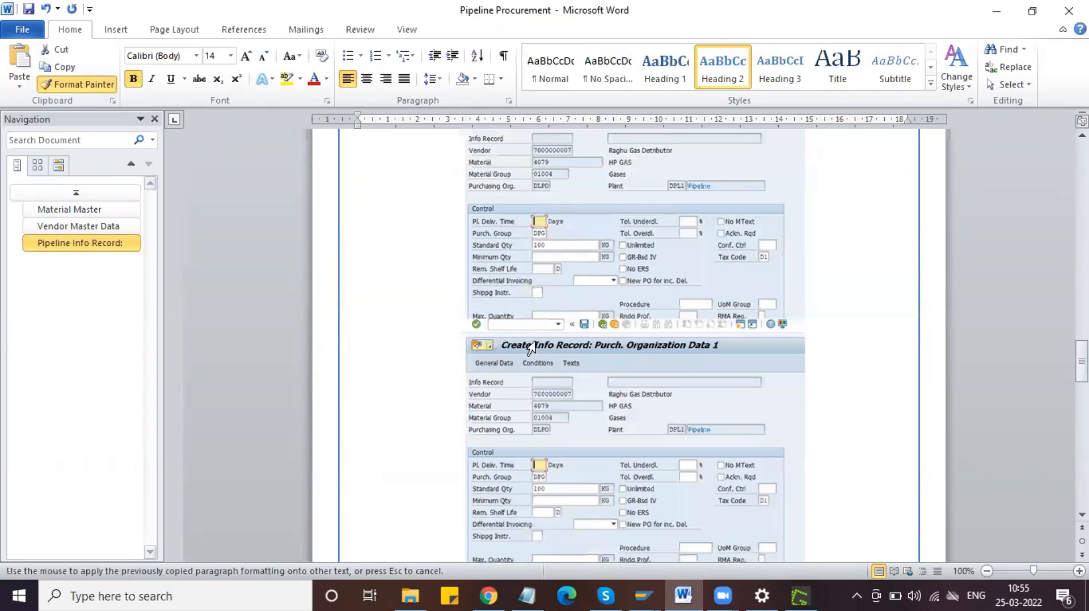
{"action": "scroll", "coordinate": [531, 347], "scroll_direction": "down", "scroll_amount": 10}
{"action": "left_click_drag", "start_coordinate": [603, 214], "coordinate": [499, 214]}
Complete the heading as "Maintain Source list:" and add an empty line below the source list picture.
{"action": "left_click", "coordinate": [482, 210]}
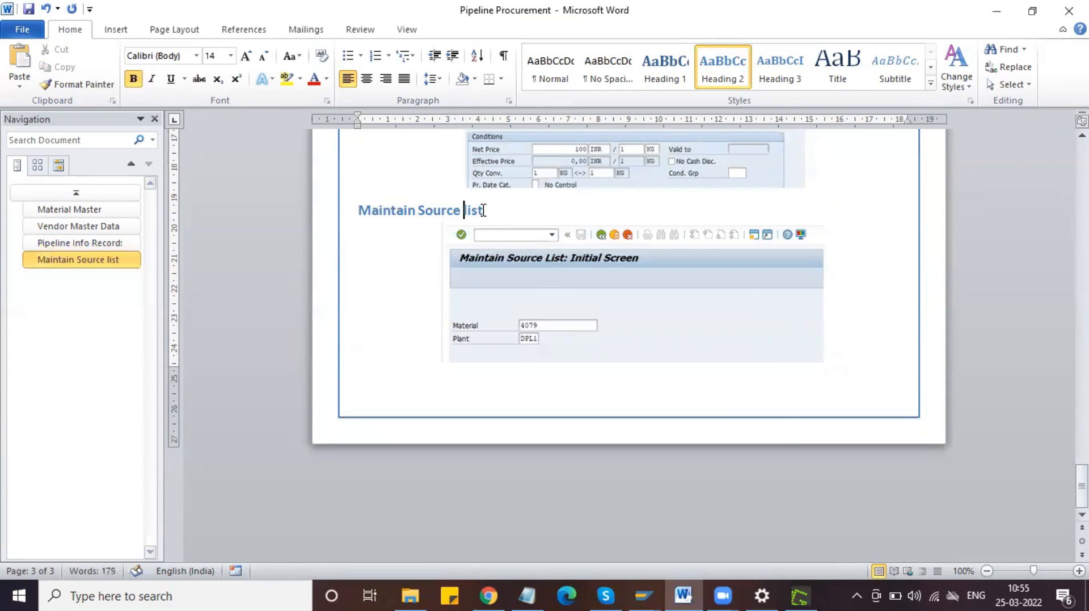
{"action": "type", "text": ":"}
{"action": "left_click", "coordinate": [825, 357]}
{"action": "key", "text": "Return"}
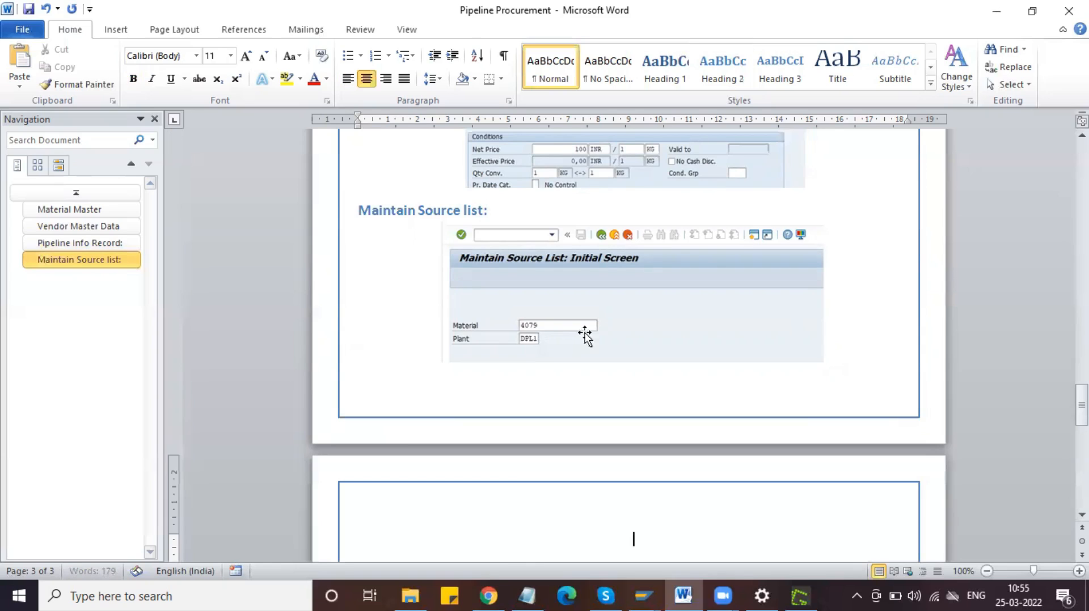
Switch back to SAP, open the source list overview and set the first record's validity from 25.03.2022 to 30.04.2022.
{"action": "key", "text": "alt+Tab"}
{"action": "key", "text": "Return"}
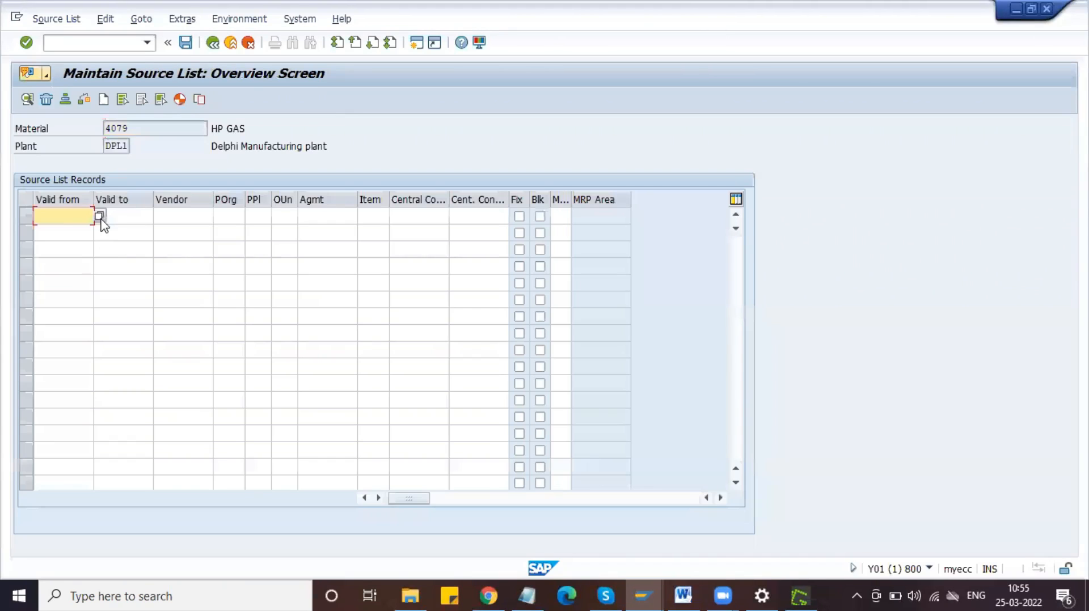
{"action": "left_click", "coordinate": [99, 217]}
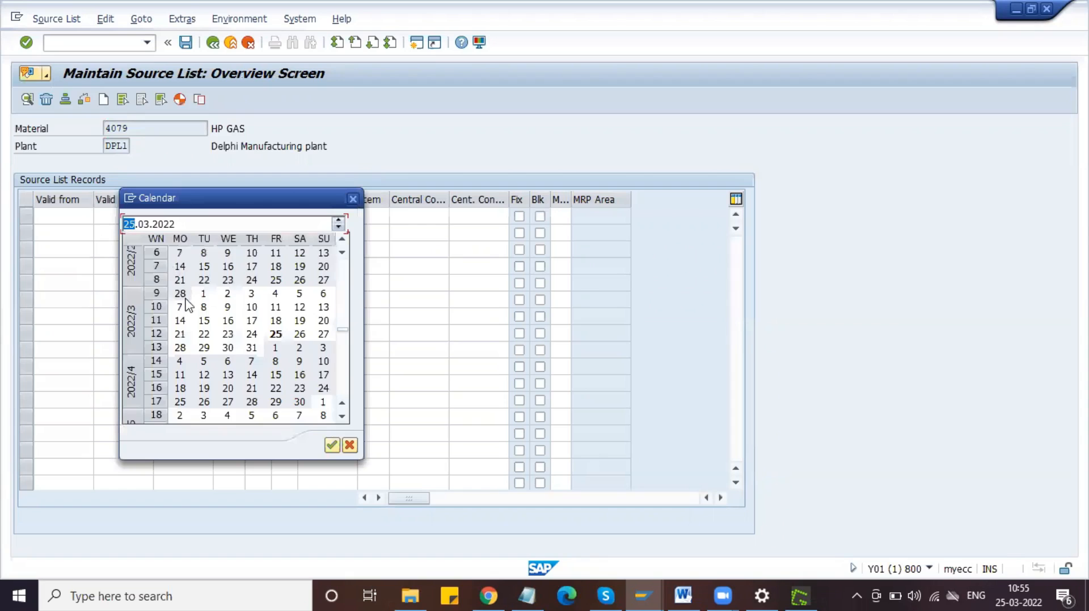
{"action": "double_click", "coordinate": [278, 333]}
{"action": "left_click", "coordinate": [146, 219]}
{"action": "key", "text": "F4"}
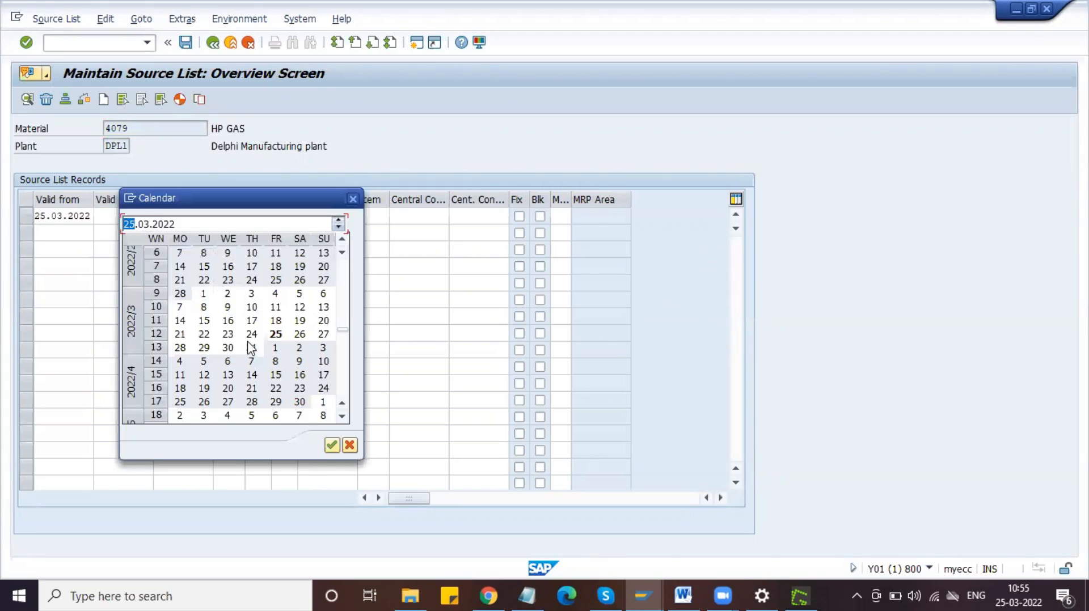
{"action": "double_click", "coordinate": [300, 402]}
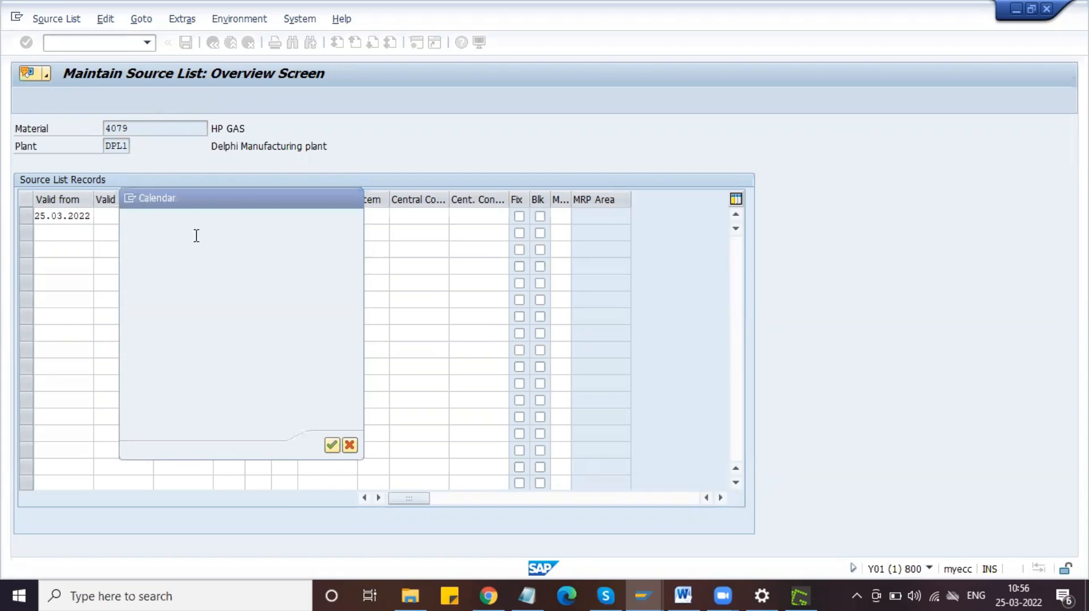
{"action": "key", "text": "Tab"}
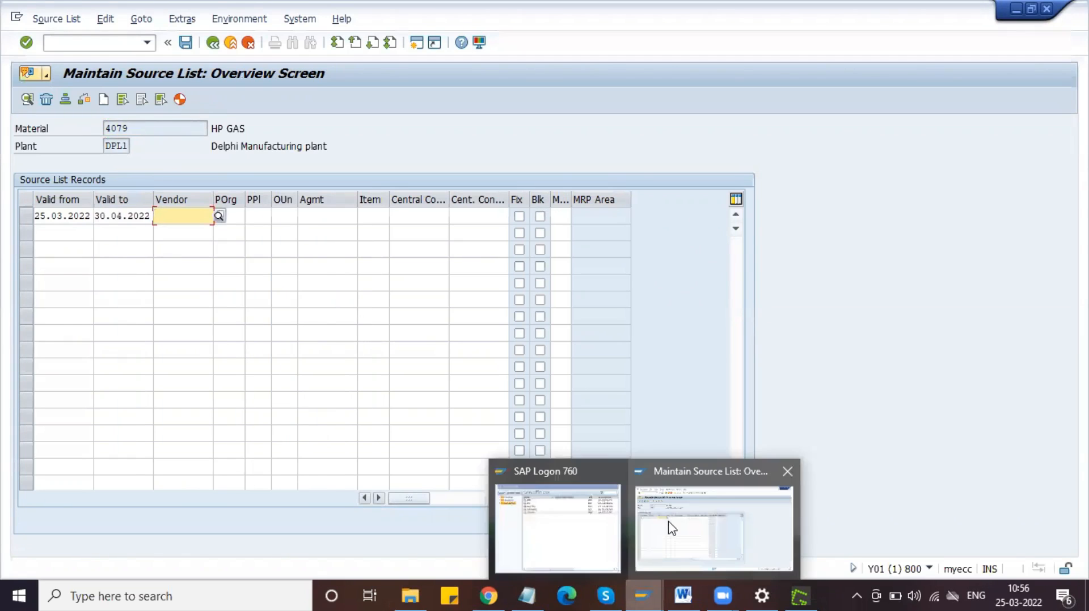
Look up the vendors of company code DMOT and assign Raghu Gas Distributor to the first source list record.
{"action": "left_click", "coordinate": [209, 223]}
{"action": "left_click", "coordinate": [220, 215]}
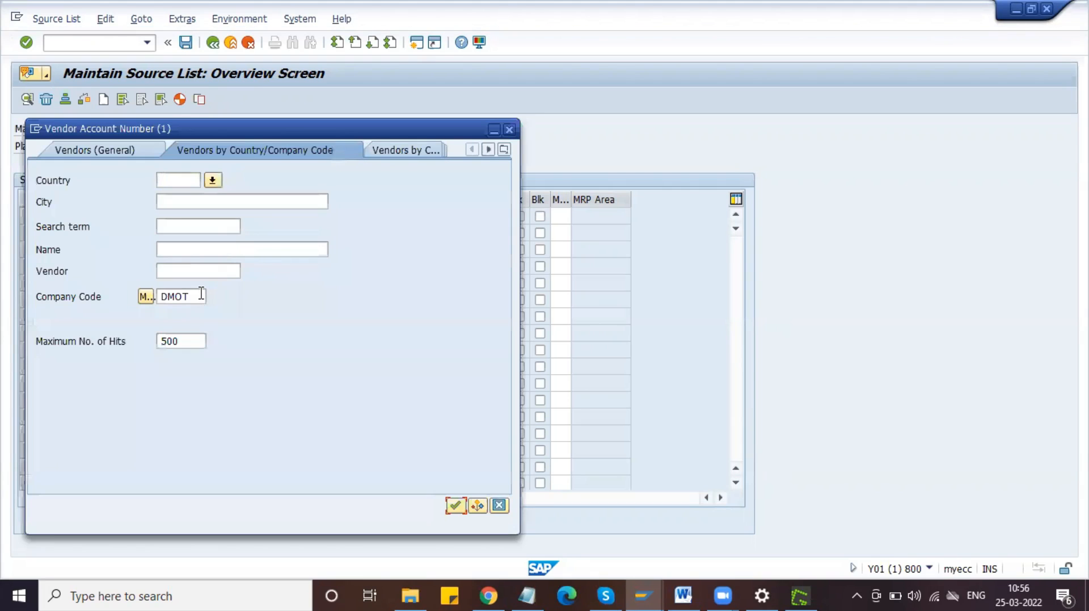
{"action": "key", "text": "Return"}
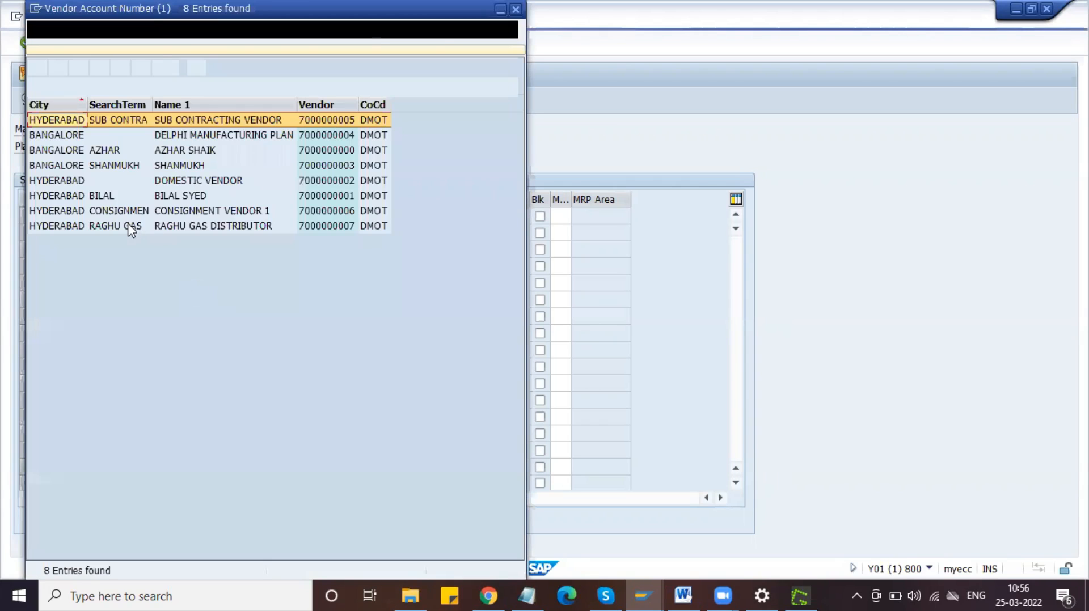
{"action": "left_click", "coordinate": [128, 227]}
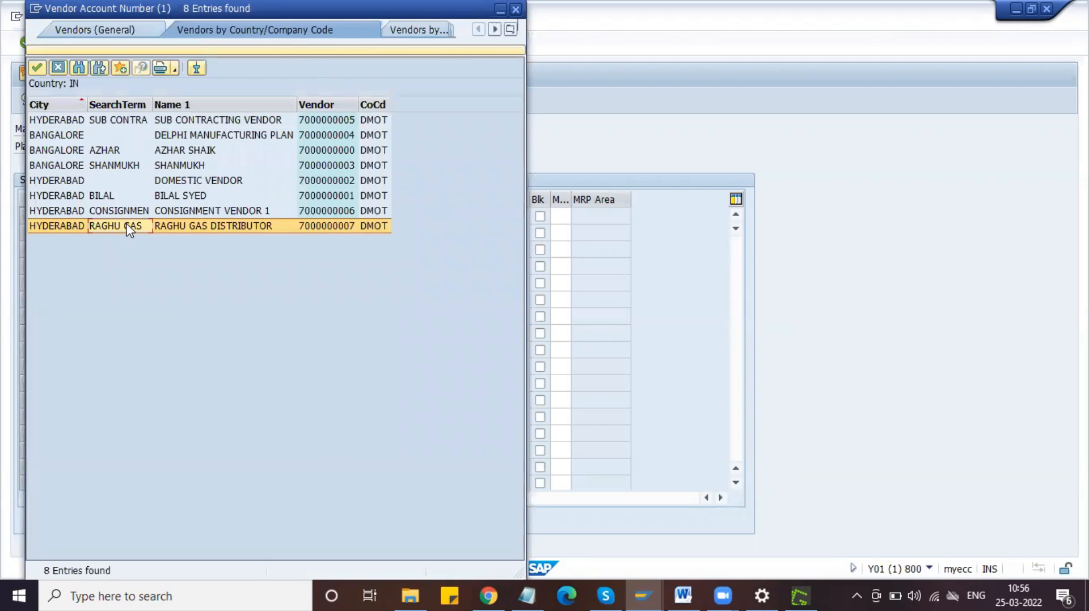
{"action": "double_click", "coordinate": [226, 226]}
Search the purchasing organizations for "delp" and assign DLPO (Delphi Purch Org) to the first source list record.
{"action": "left_click", "coordinate": [228, 218]}
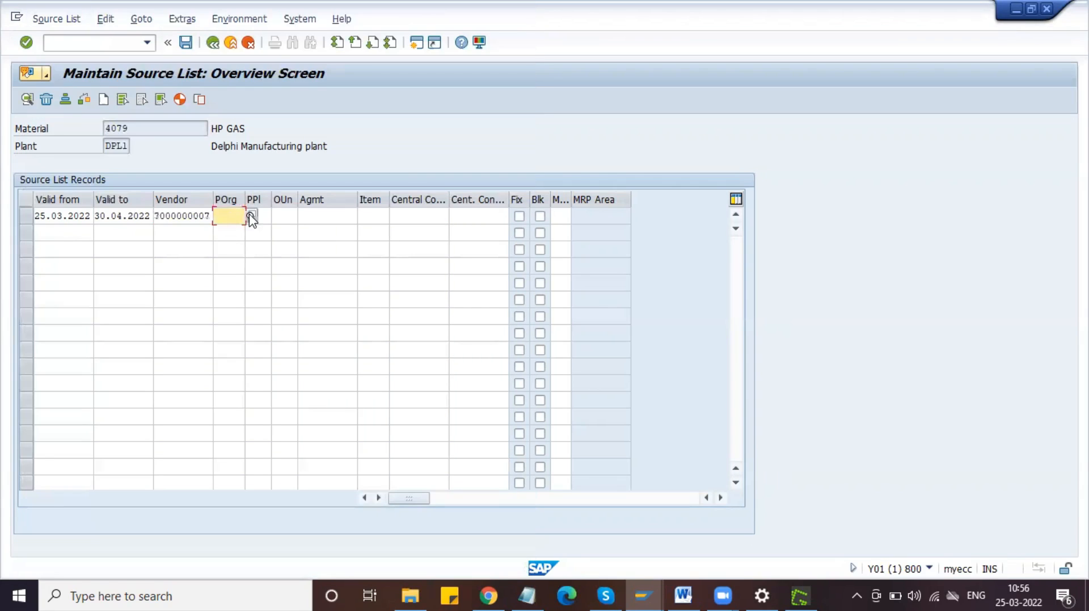
{"action": "left_click", "coordinate": [251, 216]}
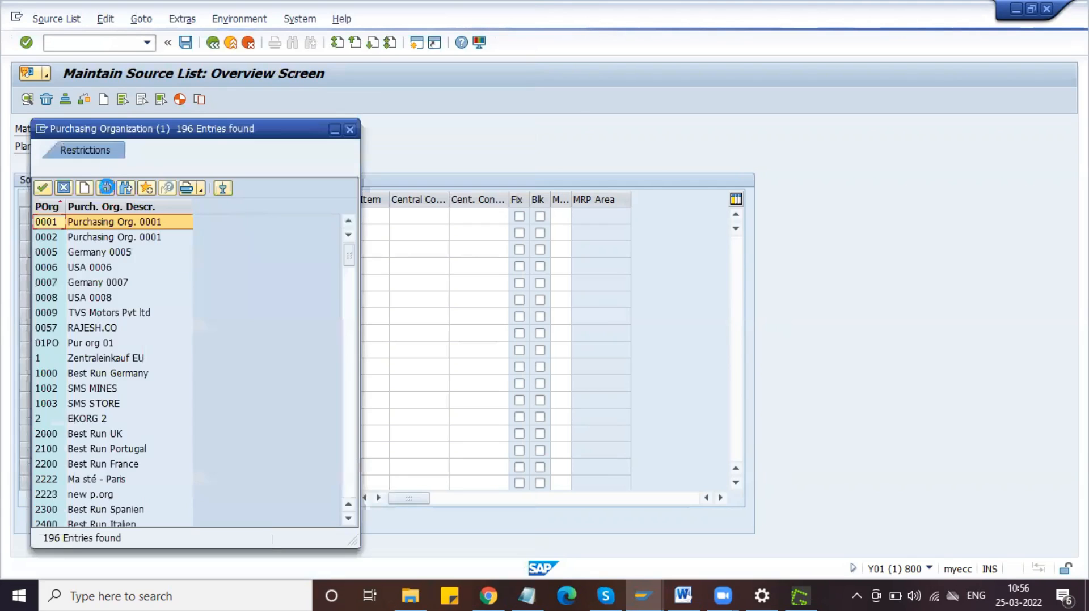
{"action": "left_click", "coordinate": [106, 188]}
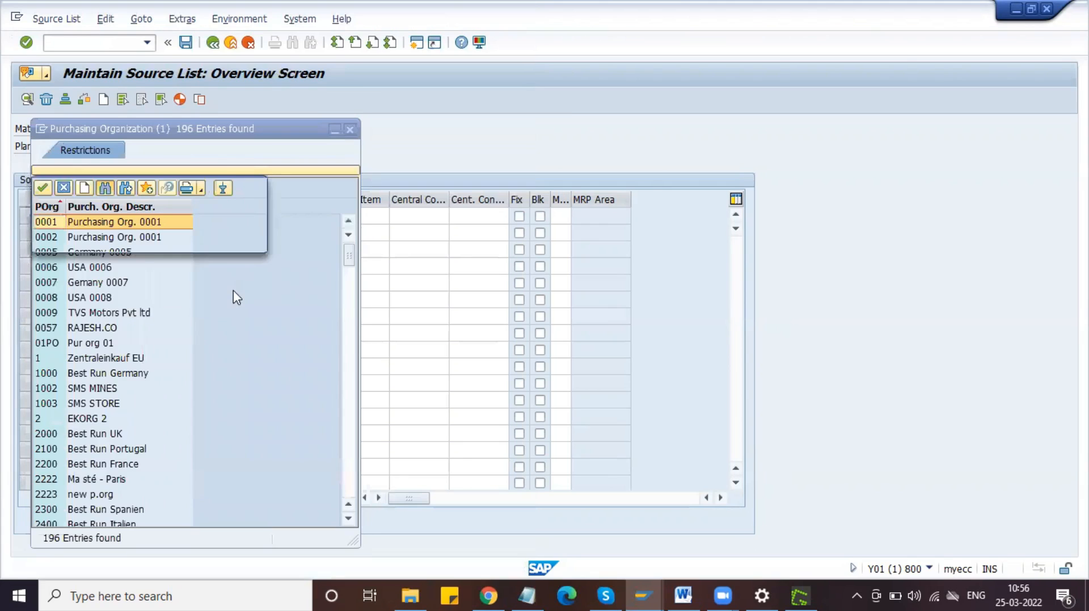
{"action": "type", "text": "0001"}
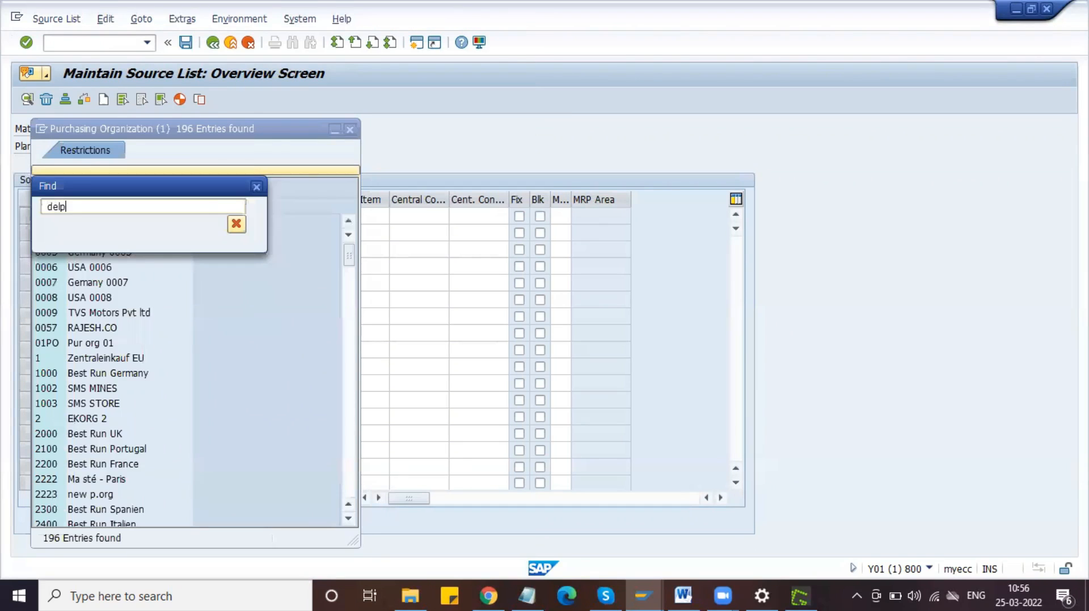
{"action": "key", "text": "Return"}
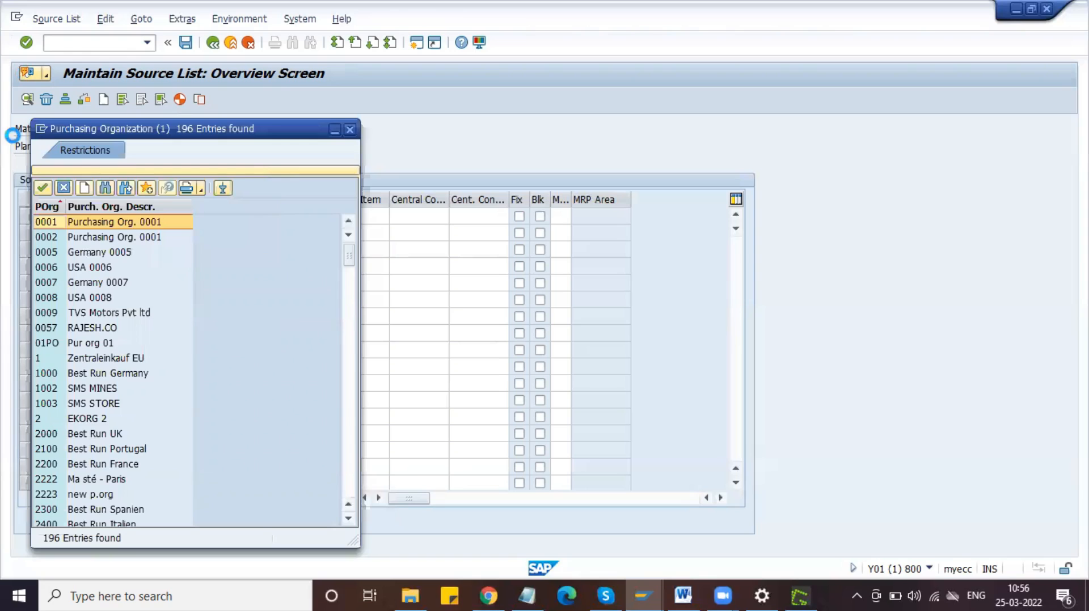
{"action": "scroll", "coordinate": [128, 243], "scroll_direction": "down", "scroll_amount": 20}
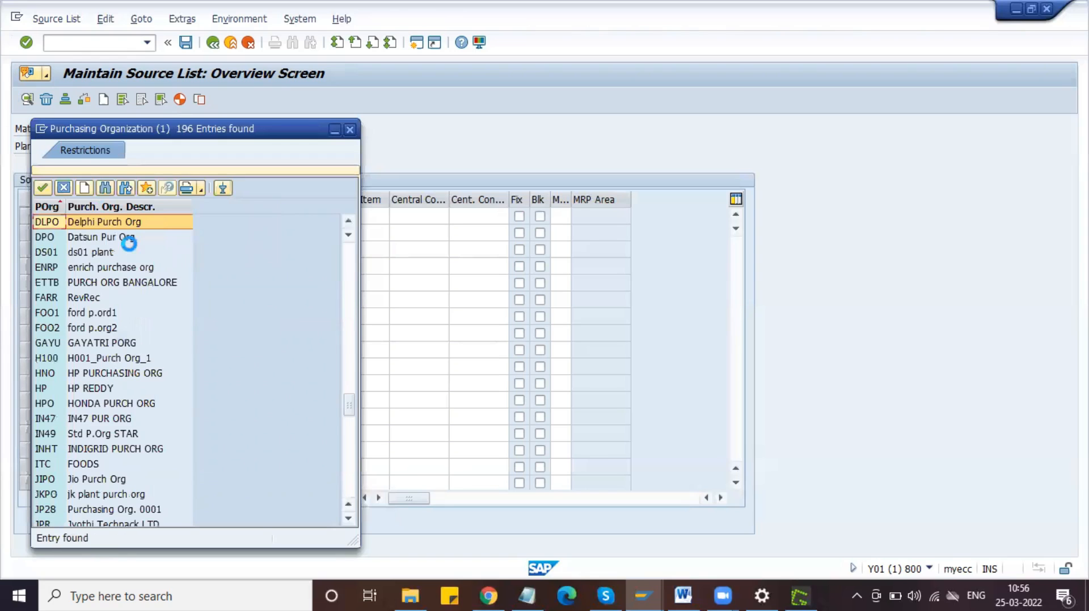
{"action": "double_click", "coordinate": [60, 223]}
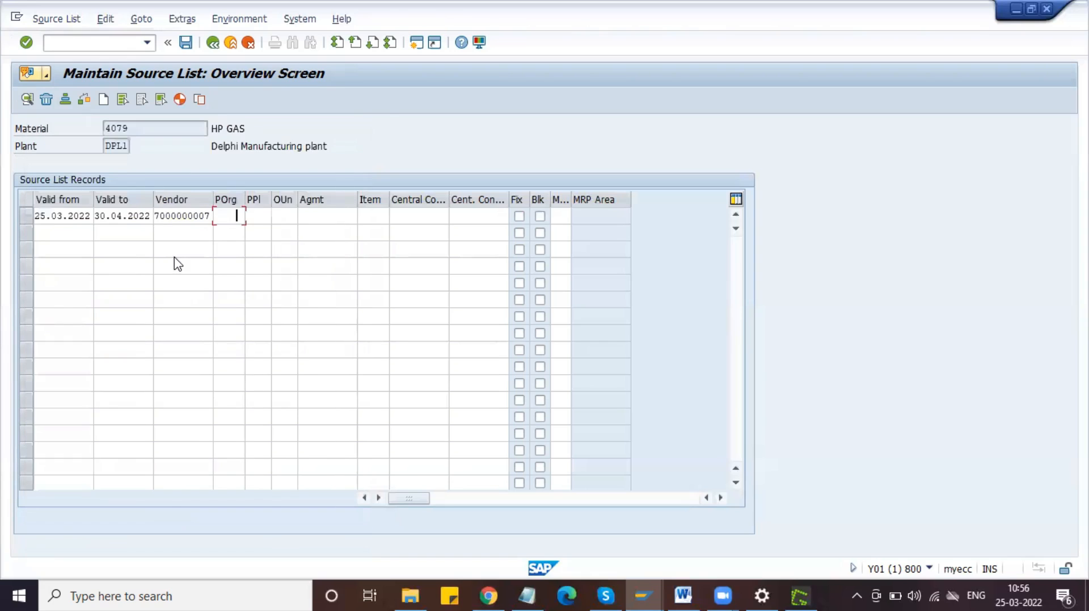
{"action": "key", "text": "Return"}
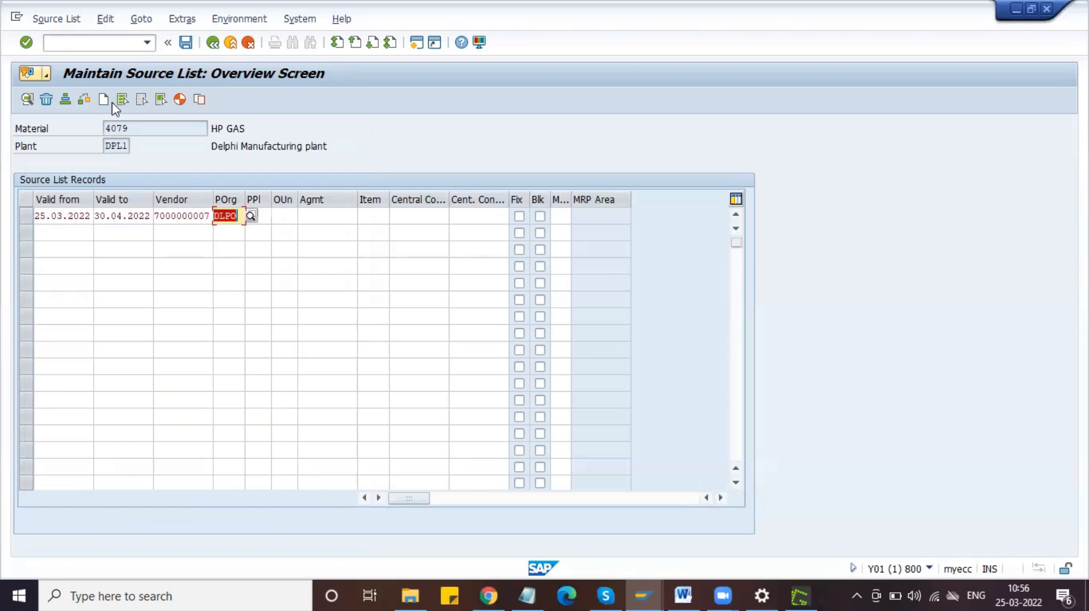
Capture the filled source list overview down to its first records and paste the picture on the last page of the Word document.
{"action": "left_click", "coordinate": [101, 41]}
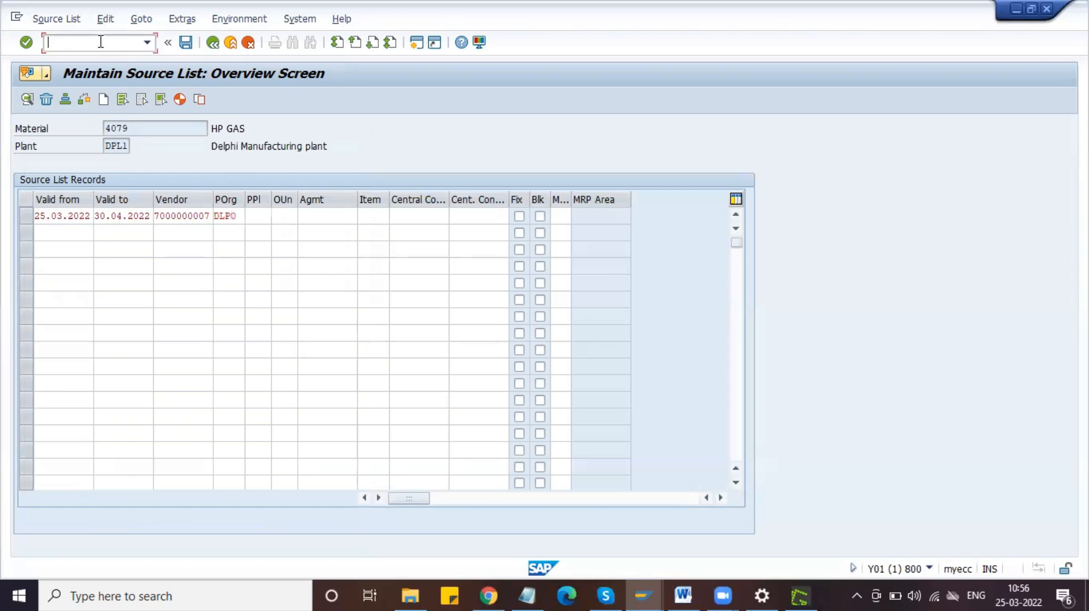
{"action": "key", "text": "Print"}
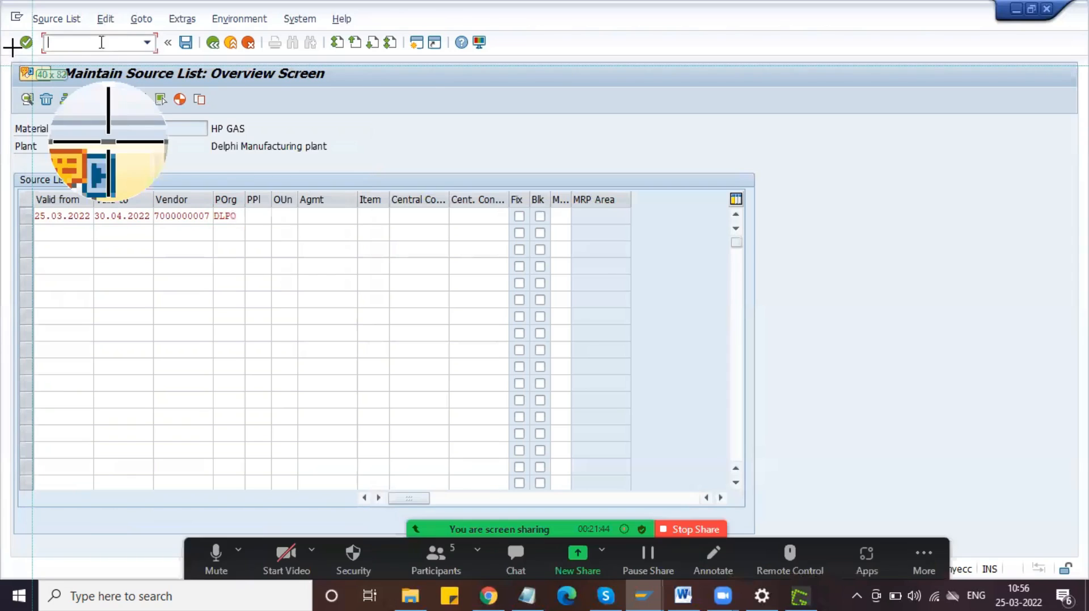
{"action": "left_click_drag", "start_coordinate": [0, 17], "coordinate": [671, 249]}
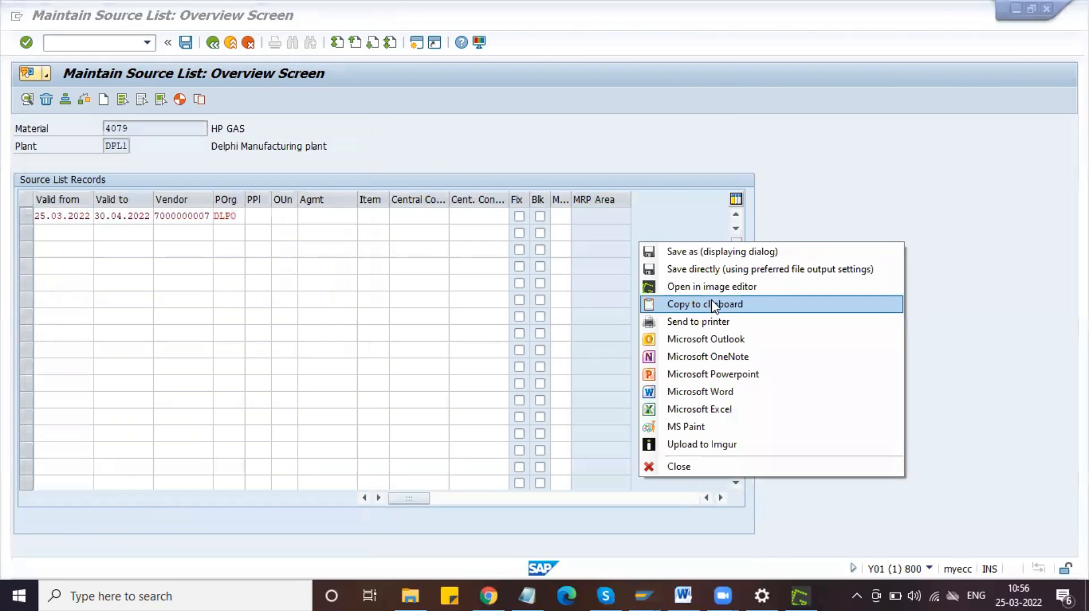
{"action": "left_click", "coordinate": [713, 305]}
{"action": "left_click", "coordinate": [685, 596]}
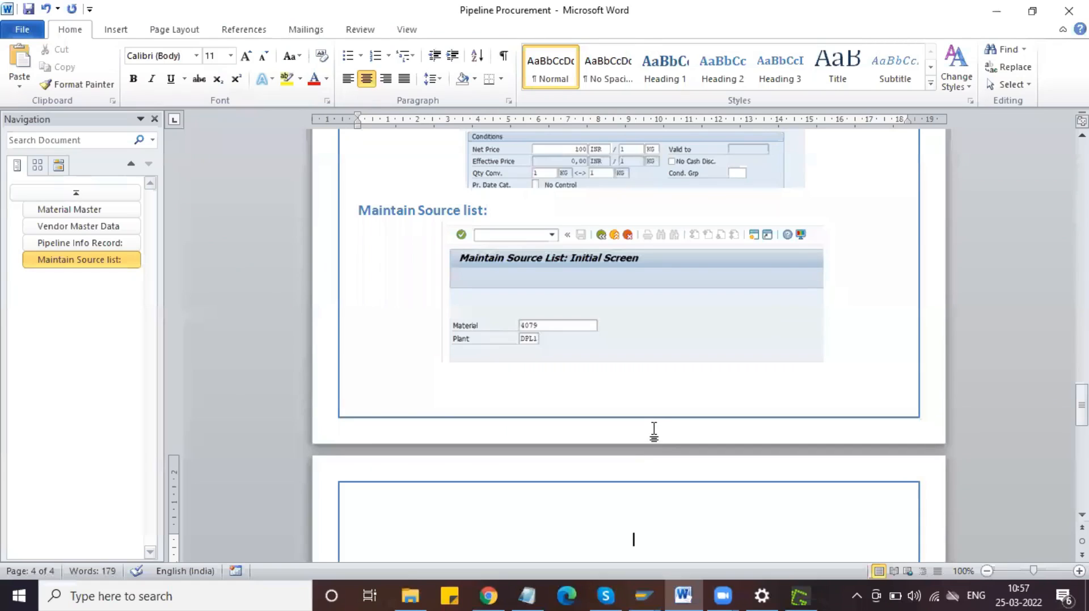
{"action": "key", "text": "ctrl+v"}
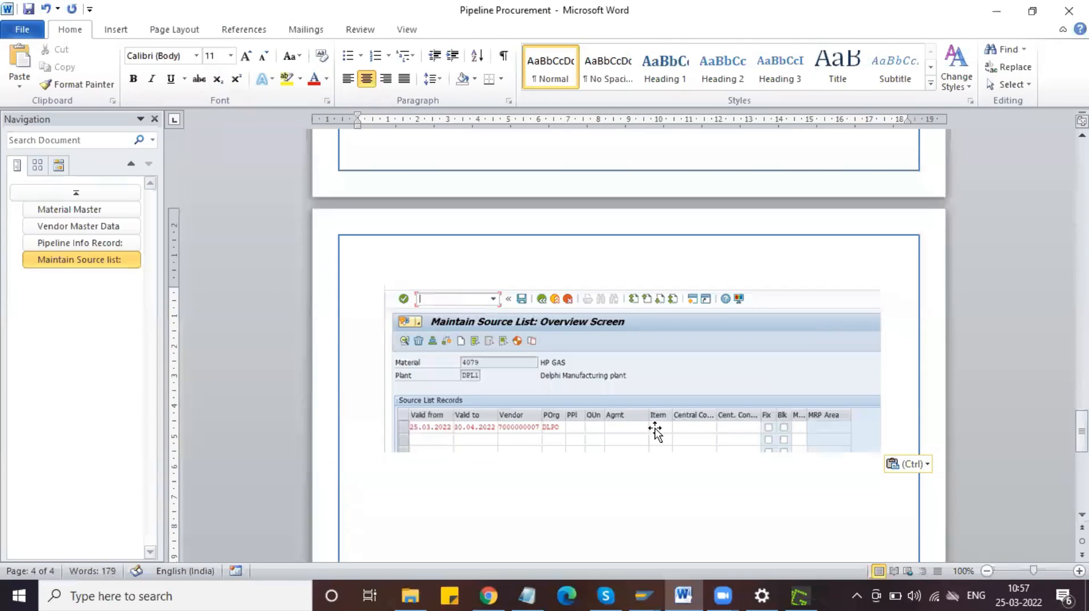
{"action": "left_click", "coordinate": [655, 431]}
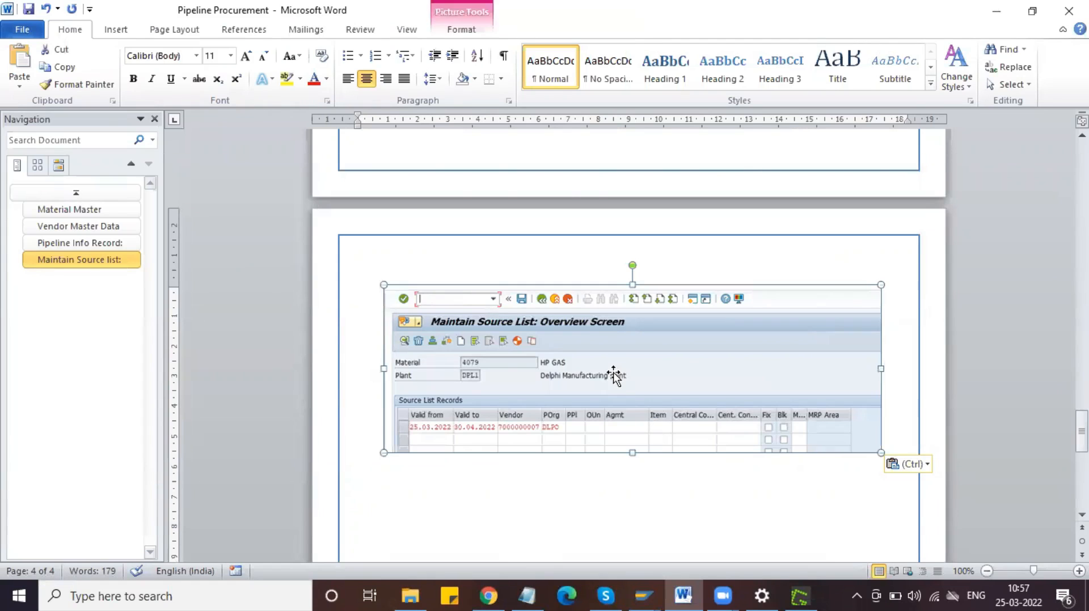
Save the source list for material 4079 in SAP and return to the Word document.
{"action": "key", "text": "alt+Tab"}
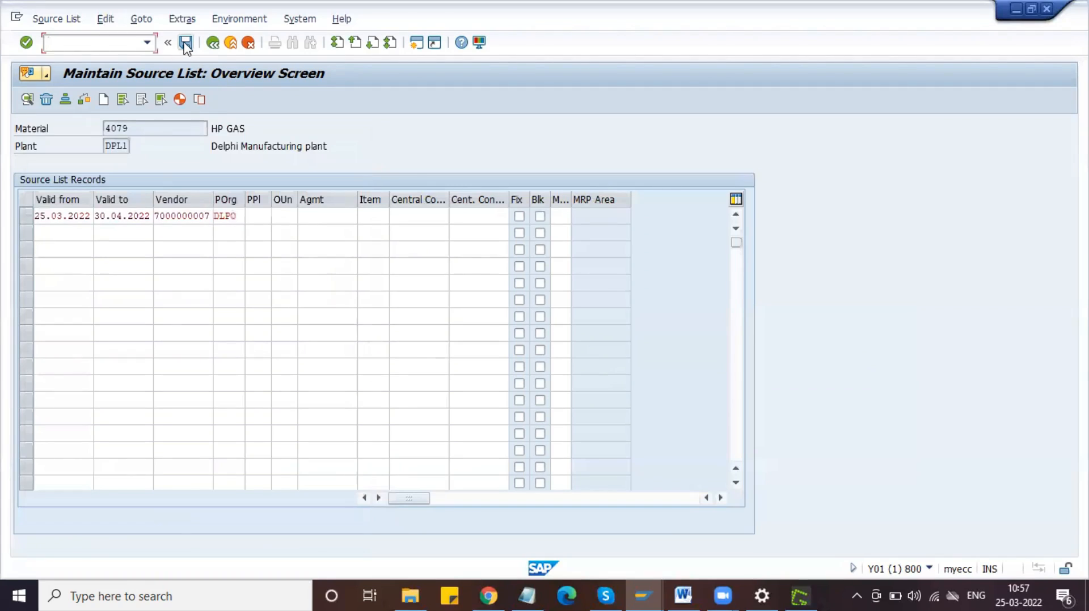
{"action": "left_click", "coordinate": [186, 43]}
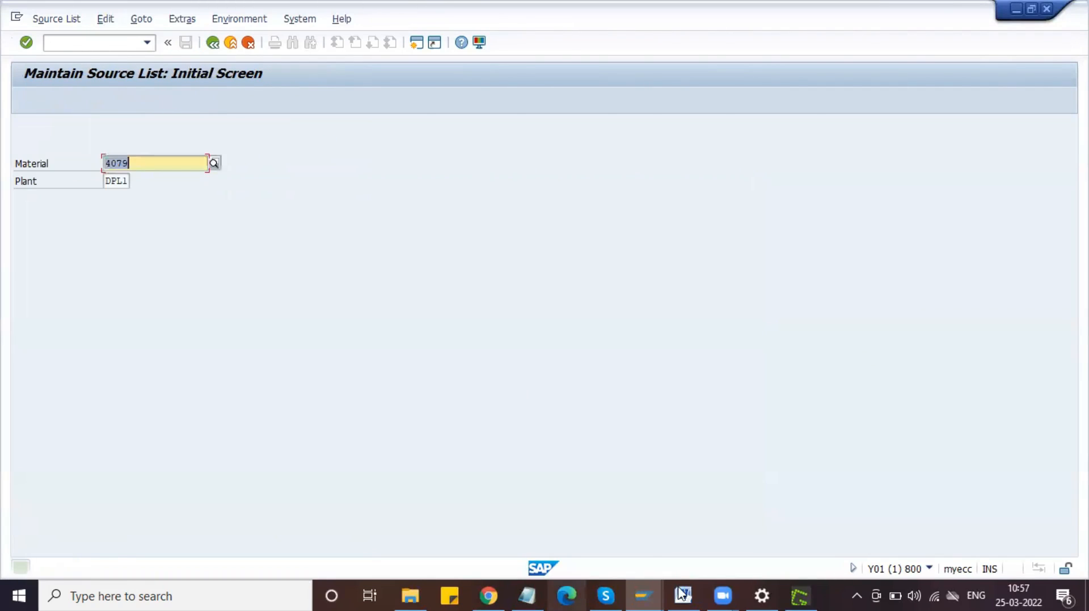
{"action": "key", "text": "alt+Tab"}
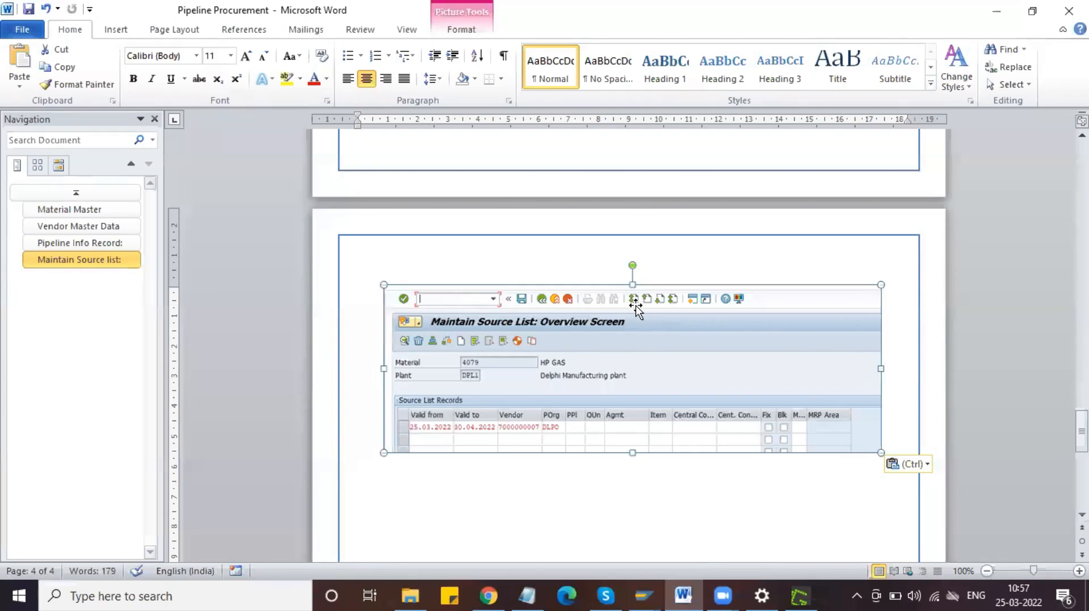
Review the Pre-Requisites list above the Material Master section for the item that follows the source list.
{"action": "left_click", "coordinate": [92, 210]}
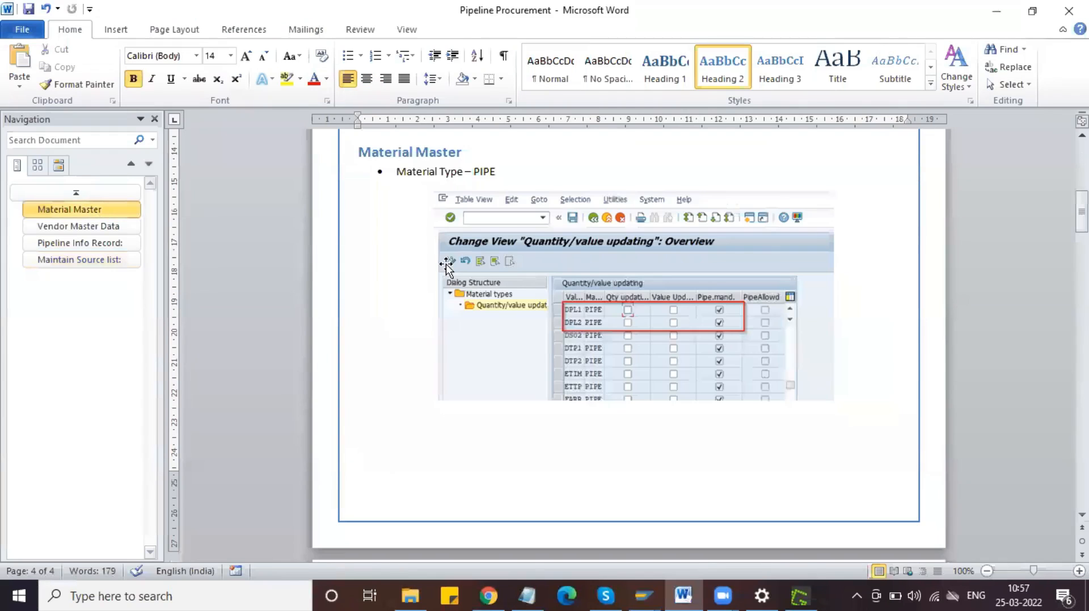
{"action": "scroll", "coordinate": [517, 285], "scroll_direction": "up", "scroll_amount": 2}
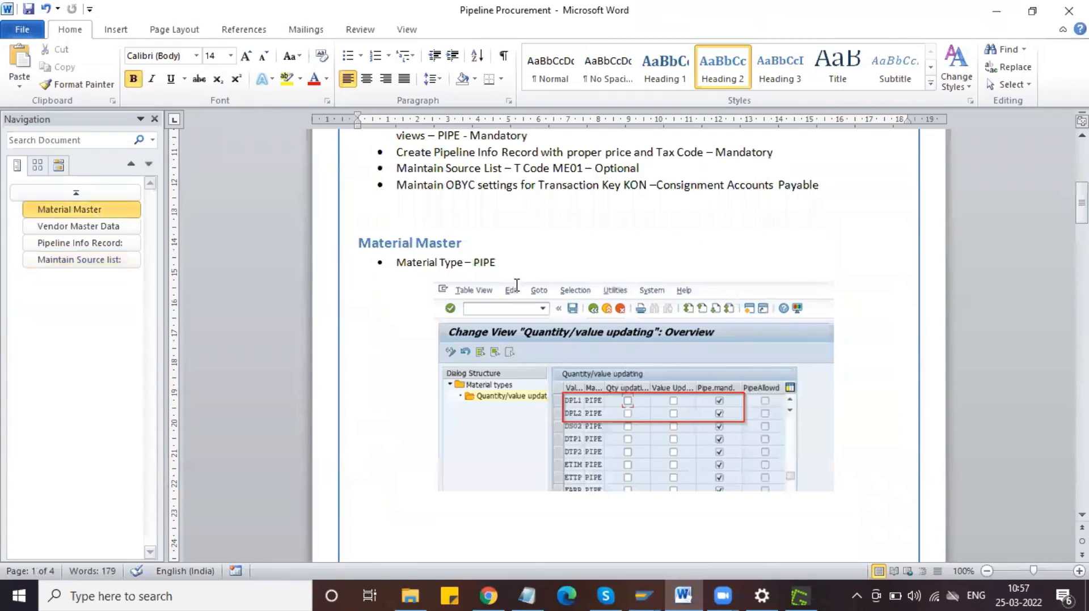
{"action": "scroll", "coordinate": [857, 232], "scroll_direction": "up", "scroll_amount": 2}
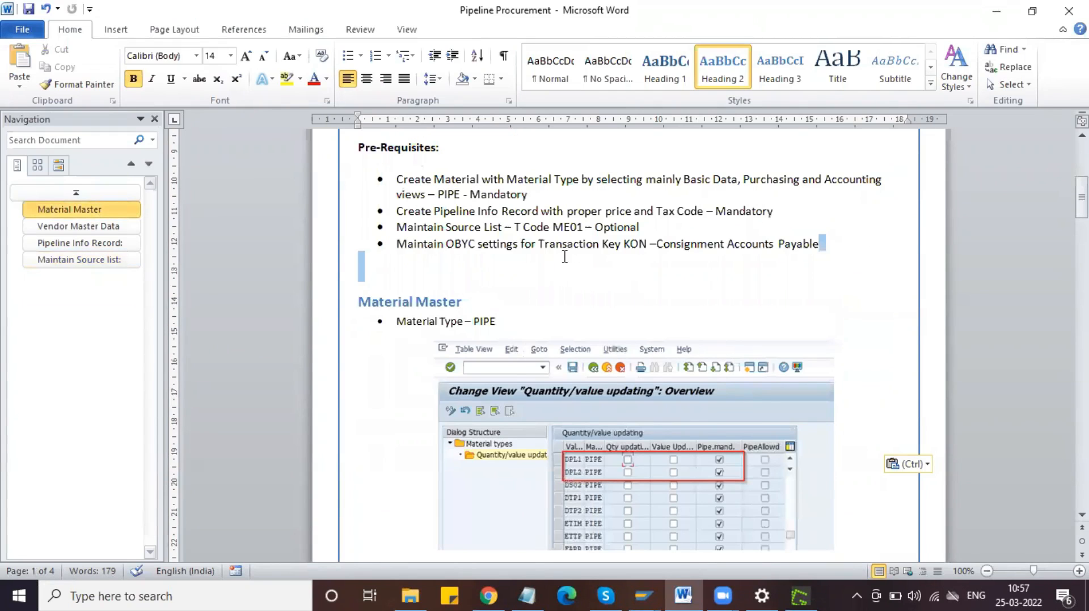
{"action": "triple_click", "coordinate": [404, 250]}
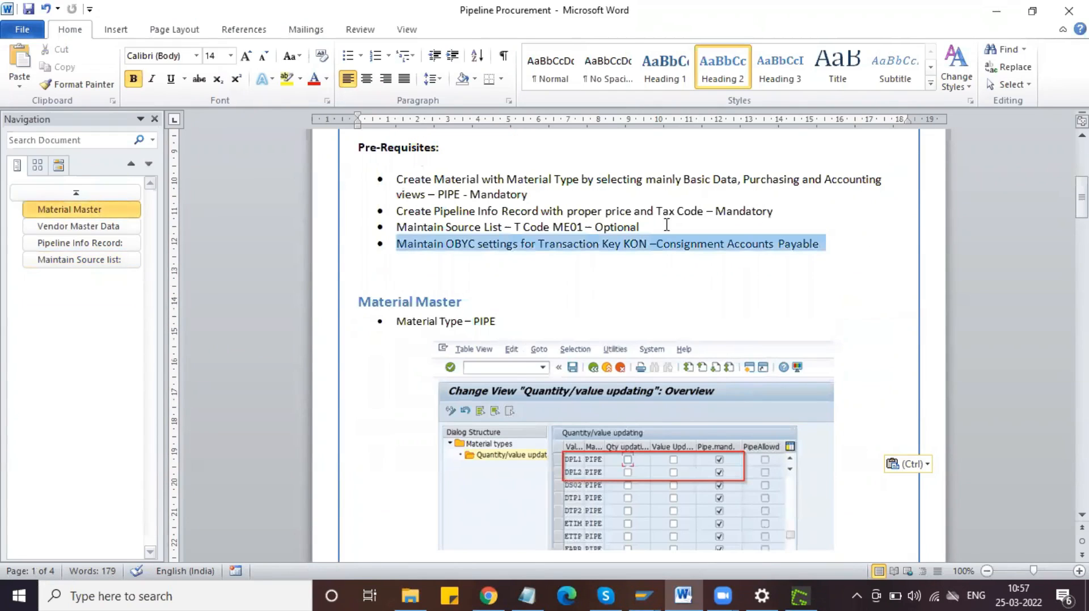
{"action": "left_click", "coordinate": [825, 247]}
{"action": "scroll", "coordinate": [579, 303], "scroll_direction": "down", "scroll_amount": 4}
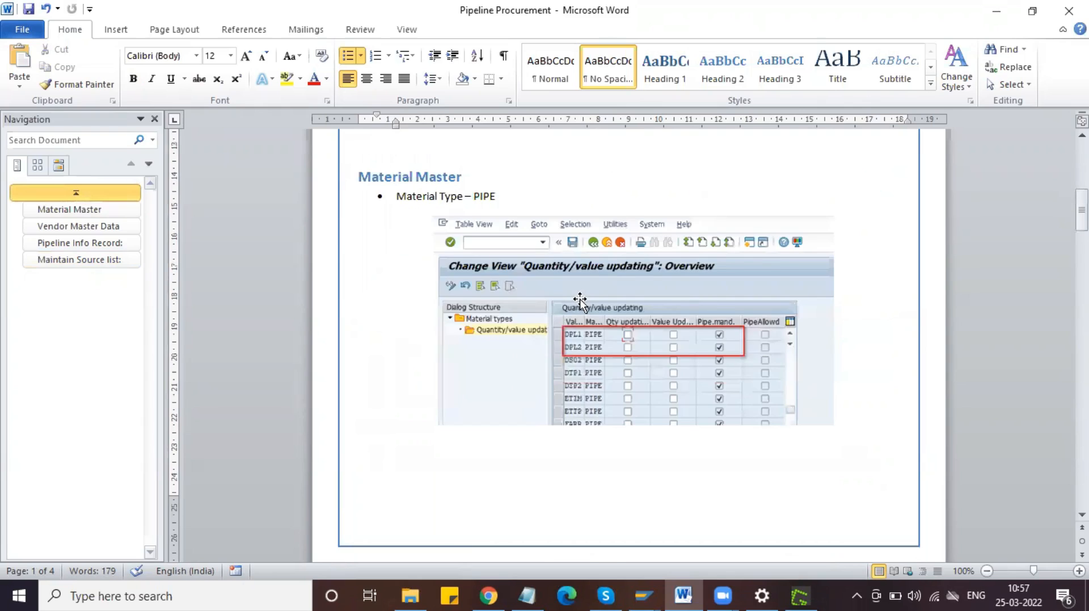
{"action": "scroll", "coordinate": [581, 301], "scroll_direction": "down", "scroll_amount": 10}
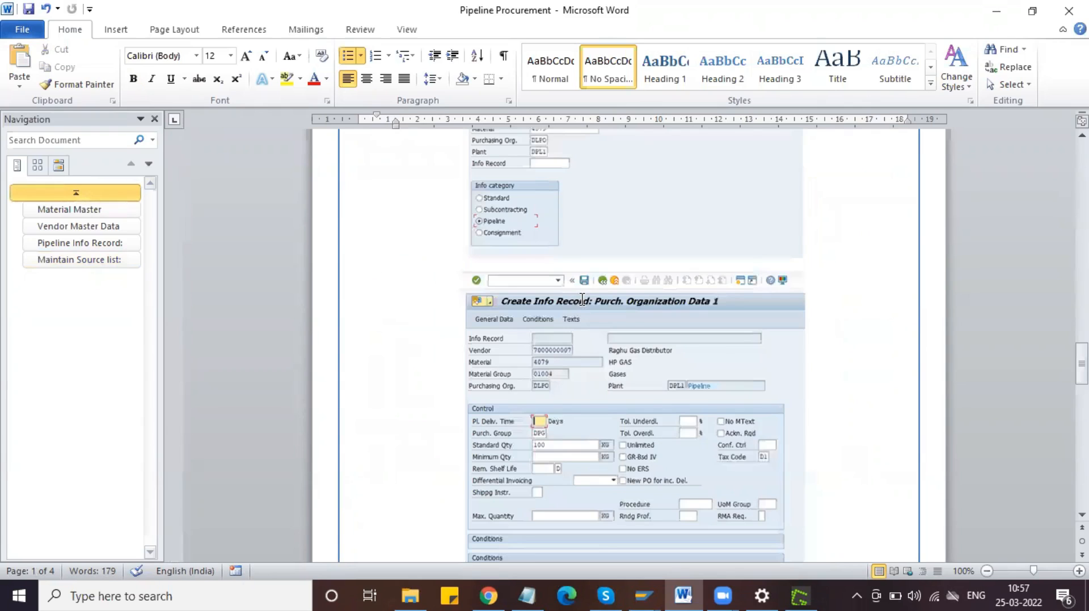
Add the line "Accounting -OBYC Settings:" below the source list overview picture at the document's end.
{"action": "key", "text": "ctrl+End"}
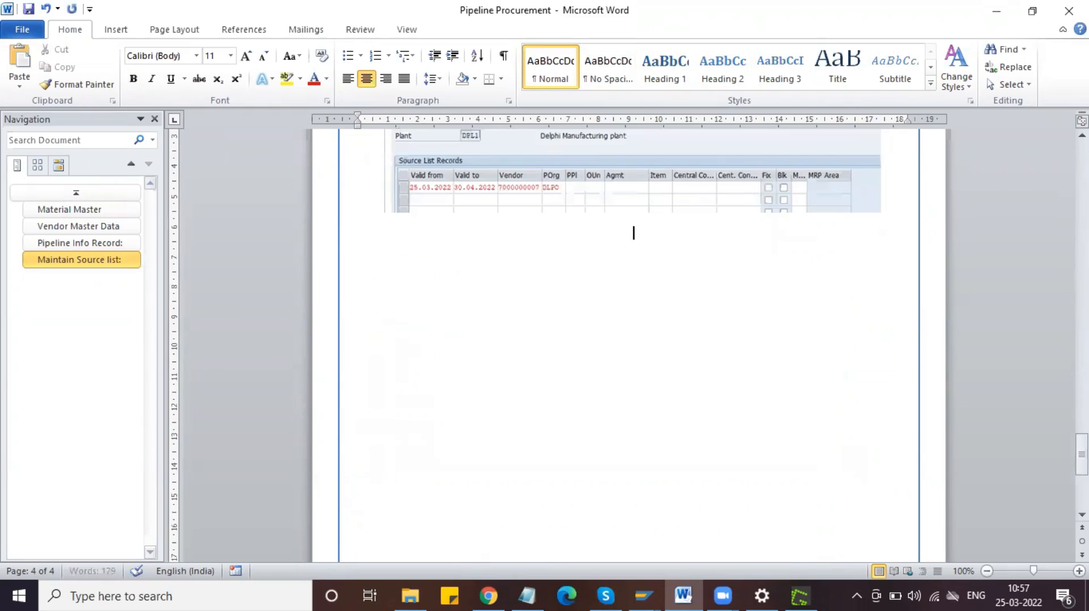
{"action": "type", "text": "OBYC Setting"}
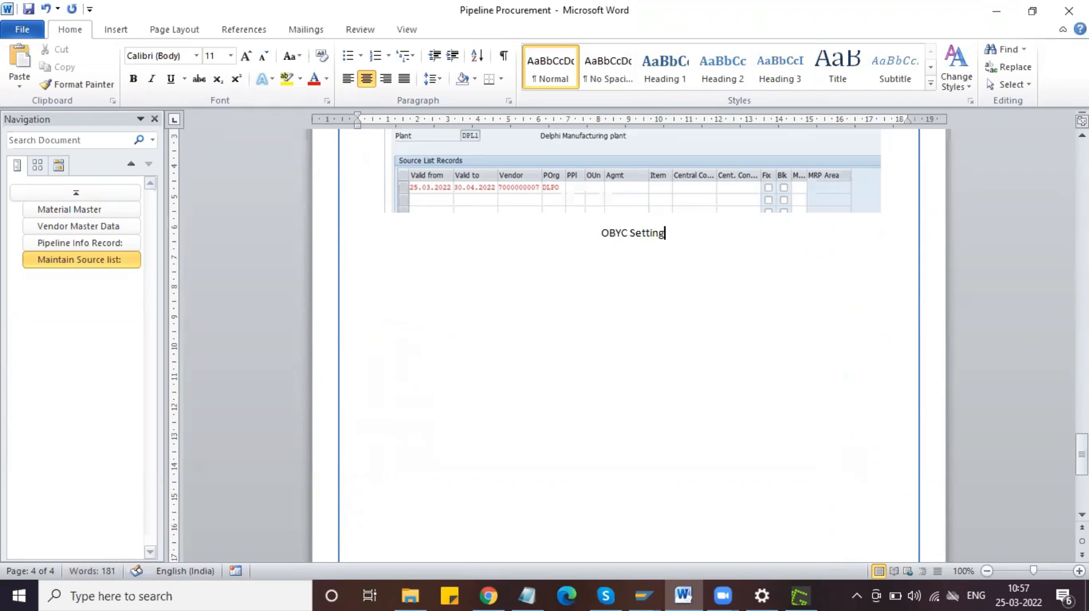
{"action": "type", "text": "sAcc"}
{"action": "type", "text": "ountin"}
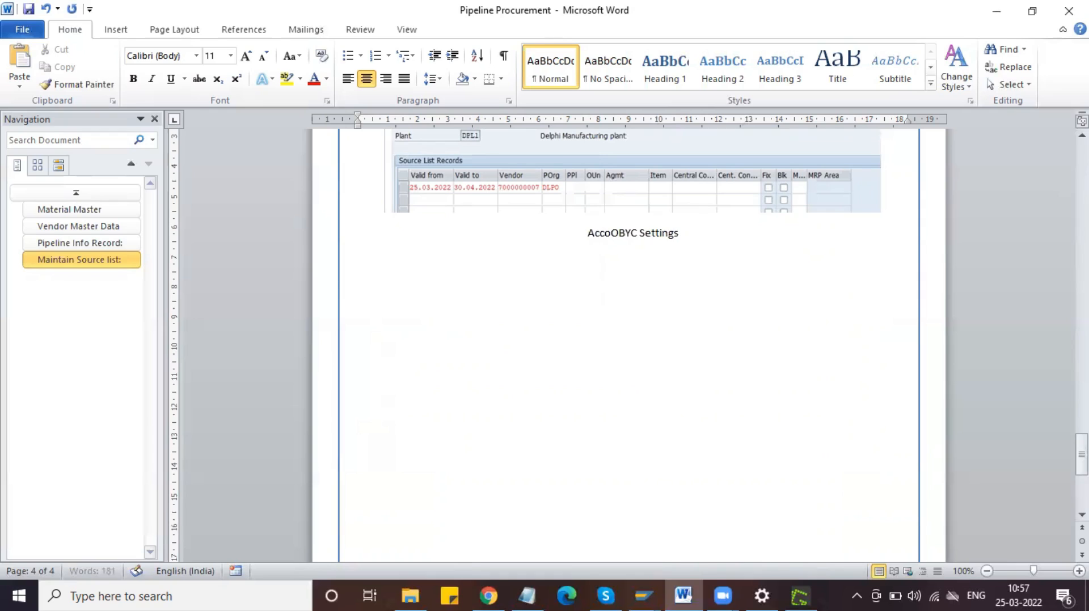
{"action": "type", "text": "g "}
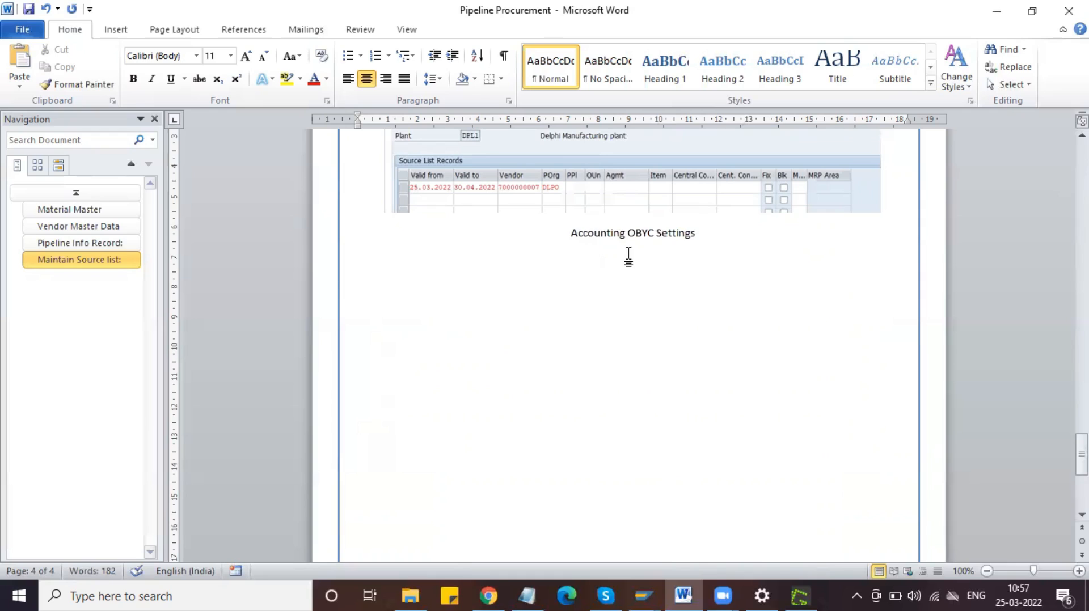
{"action": "type", "text": "-"}
{"action": "left_click", "coordinate": [724, 226]}
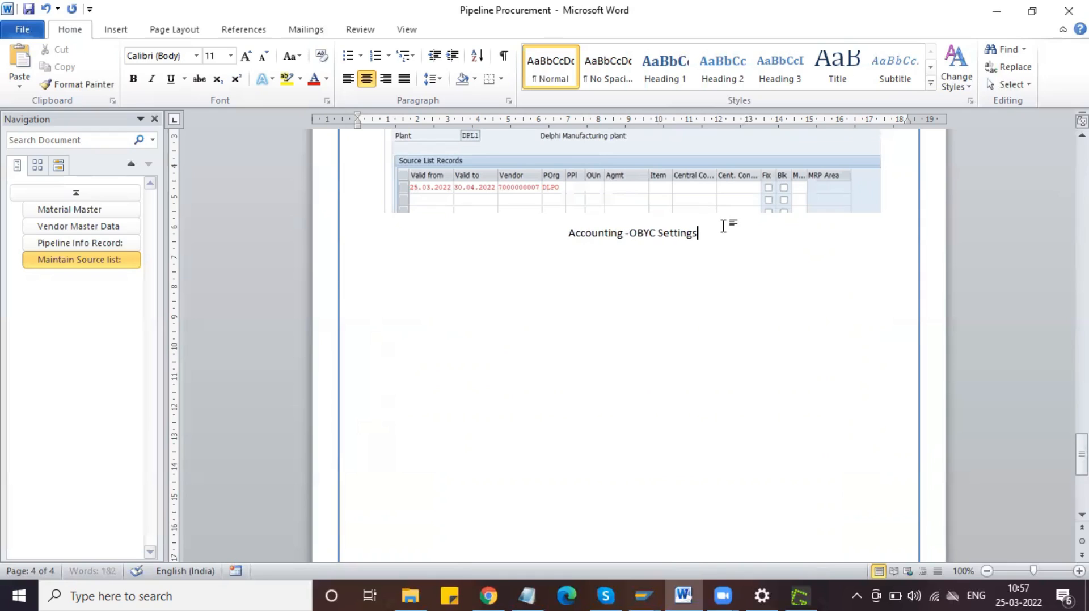
{"action": "type", "text": ":"}
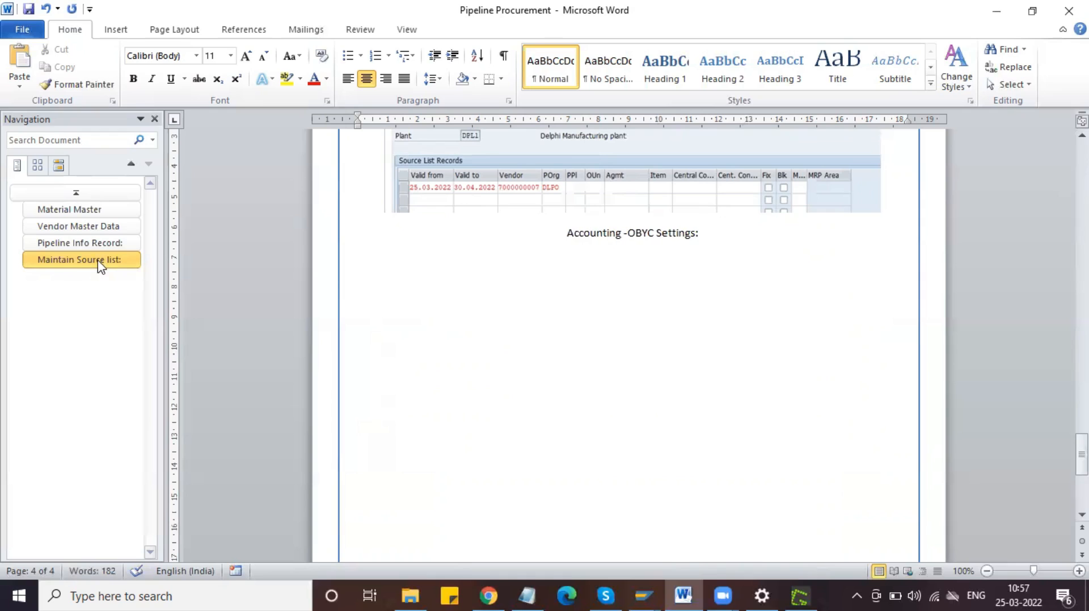
Copy the formatting of the "Maintain Source list:" heading onto "Accounting -OBYC Settings:" and add an empty line below it.
{"action": "left_click", "coordinate": [100, 262]}
{"action": "left_click_drag", "start_coordinate": [522, 140], "coordinate": [358, 142]}
{"action": "left_click", "coordinate": [73, 93]}
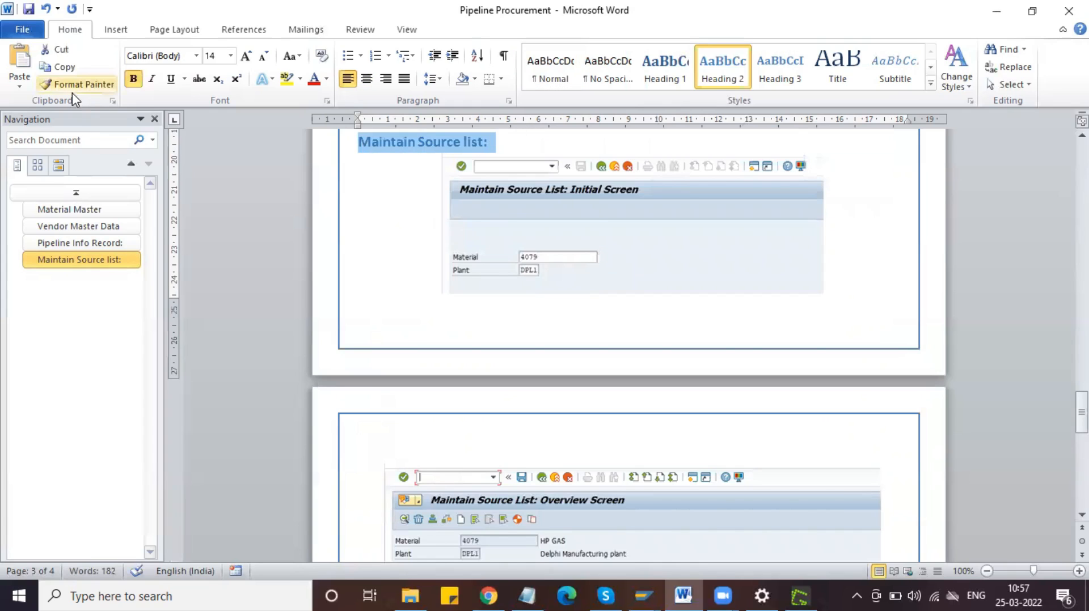
{"action": "left_click", "coordinate": [99, 262]}
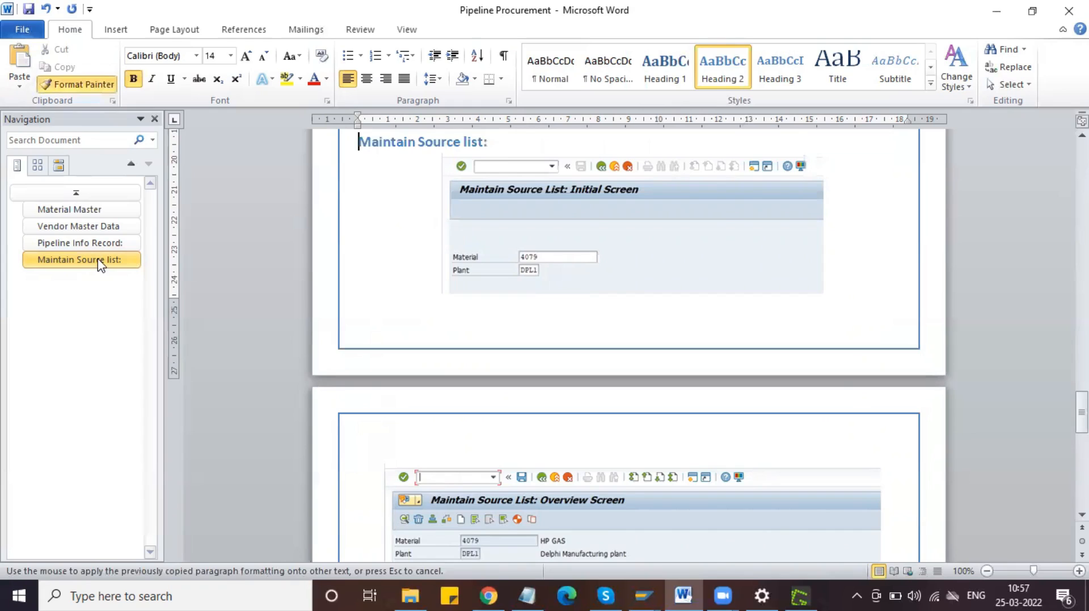
{"action": "scroll", "coordinate": [571, 311], "scroll_direction": "down", "scroll_amount": 15}
{"action": "left_click_drag", "start_coordinate": [706, 219], "coordinate": [579, 225]}
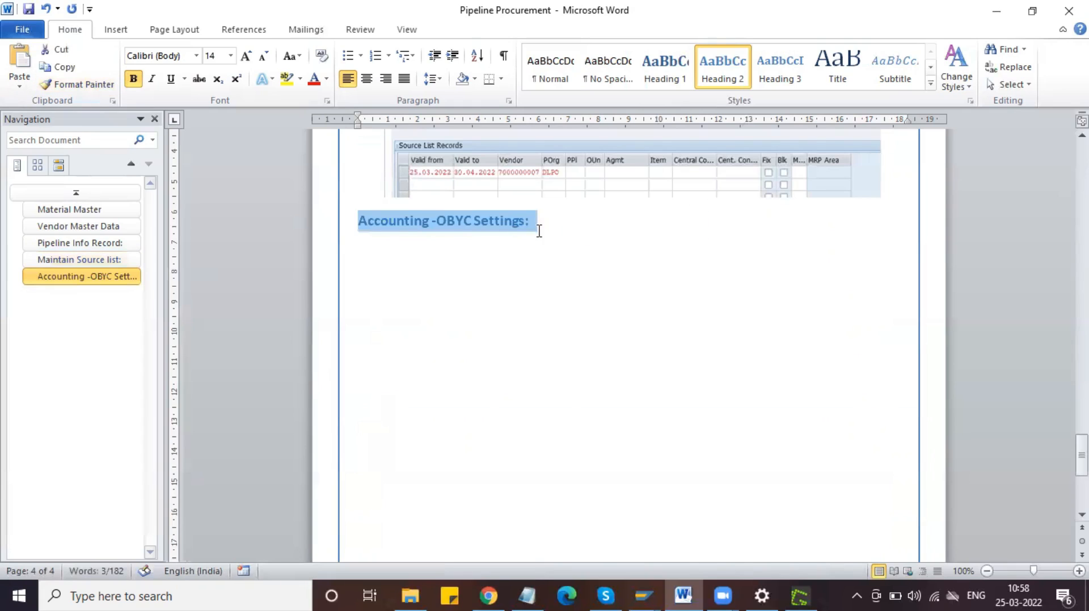
{"action": "left_click", "coordinate": [539, 231]}
{"action": "key", "text": "Return"}
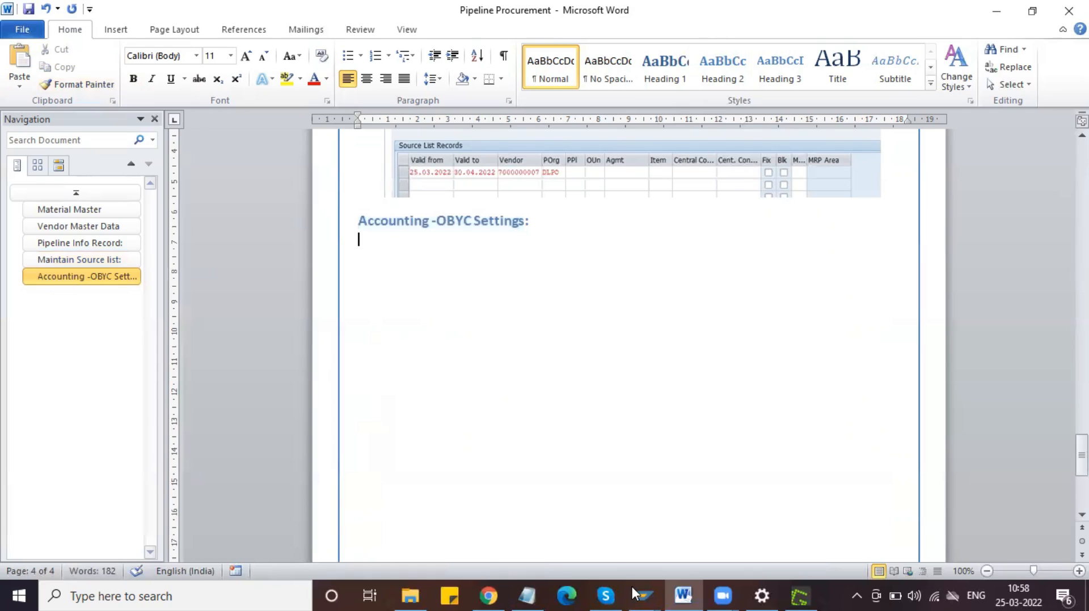
Switch to SAP and open the OBYC configuration of automatic posting procedures from the source list transaction.
{"action": "left_click", "coordinate": [632, 587]}
{"action": "left_click", "coordinate": [675, 528]}
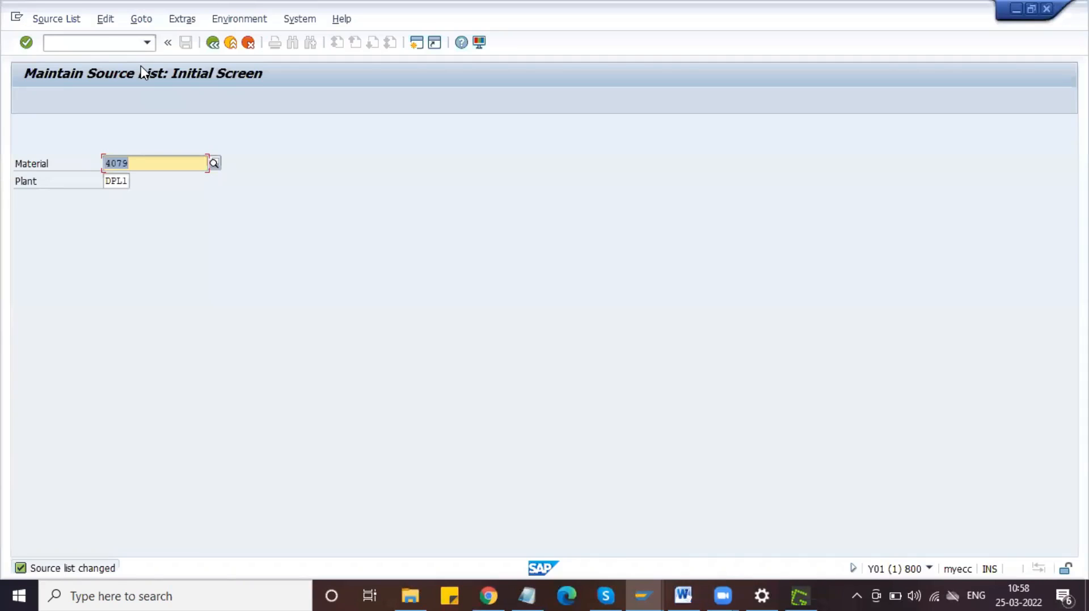
{"action": "left_click", "coordinate": [101, 50]}
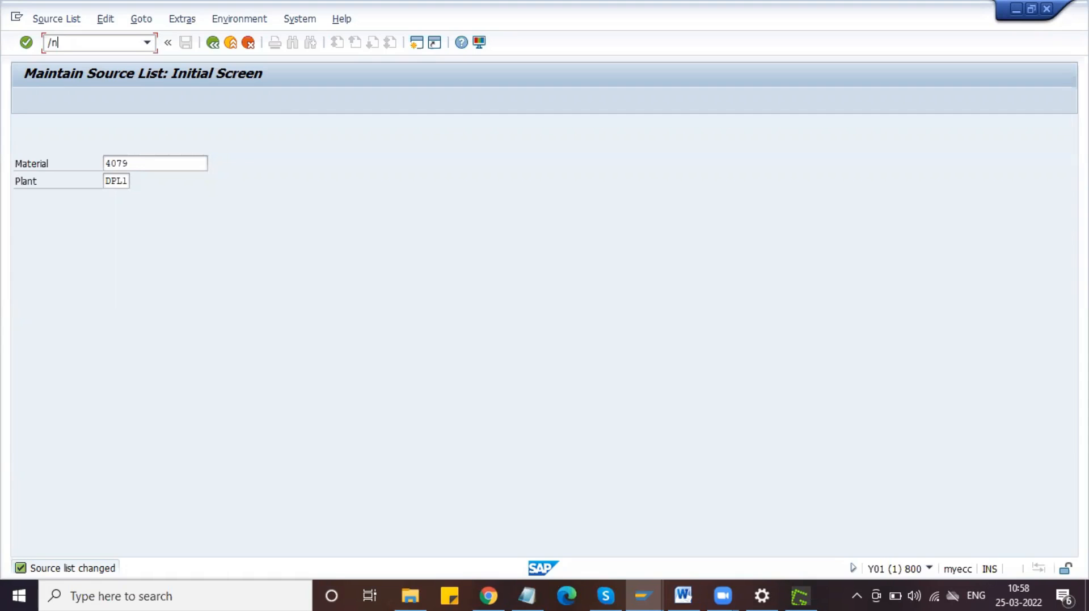
{"action": "key", "text": "Return"}
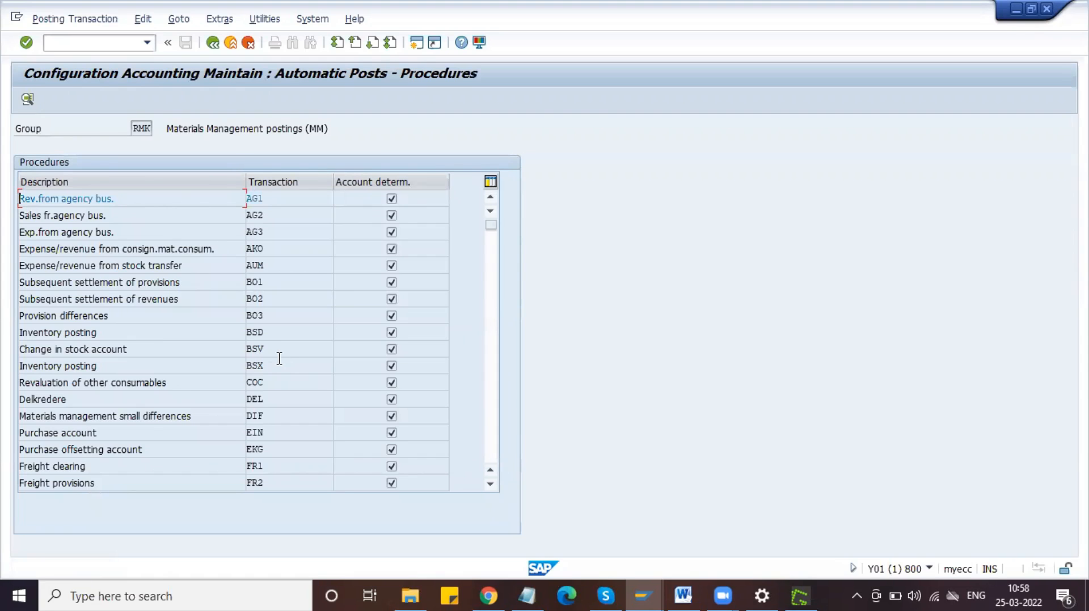
Open the account assignment of the Consignment payables procedure (KON) for chart of accounts INT.
{"action": "scroll", "coordinate": [279, 358], "scroll_direction": "down", "scroll_amount": 7}
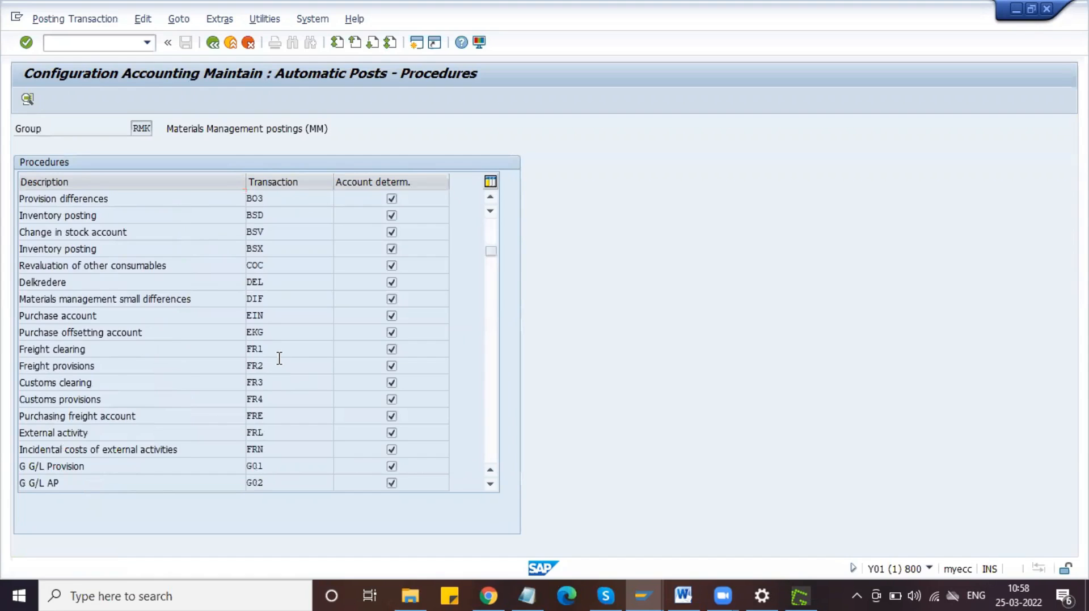
{"action": "scroll", "coordinate": [279, 358], "scroll_direction": "down", "scroll_amount": 13}
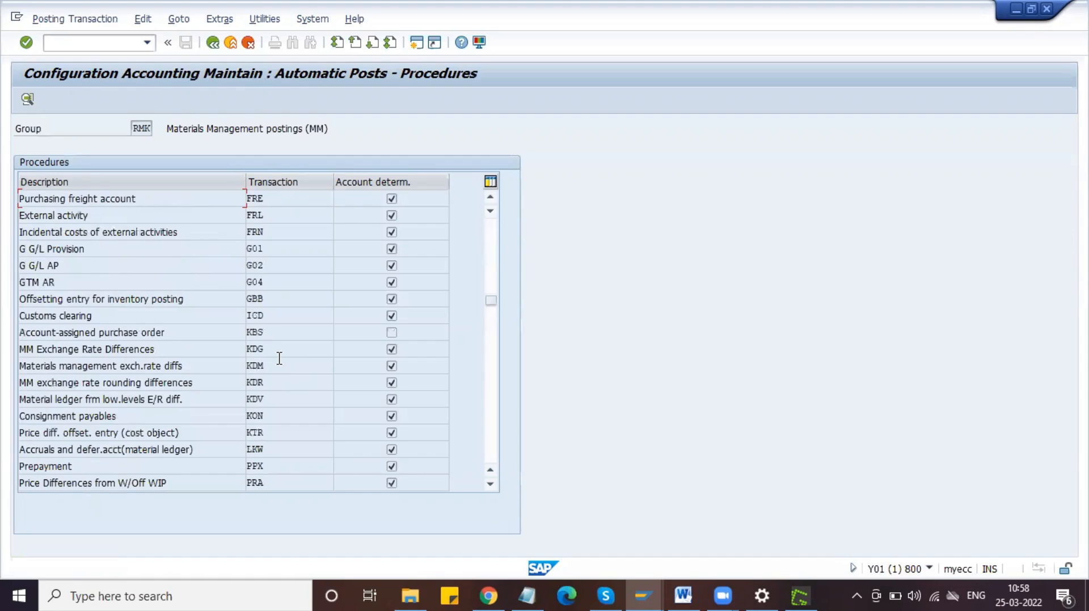
{"action": "double_click", "coordinate": [121, 417]}
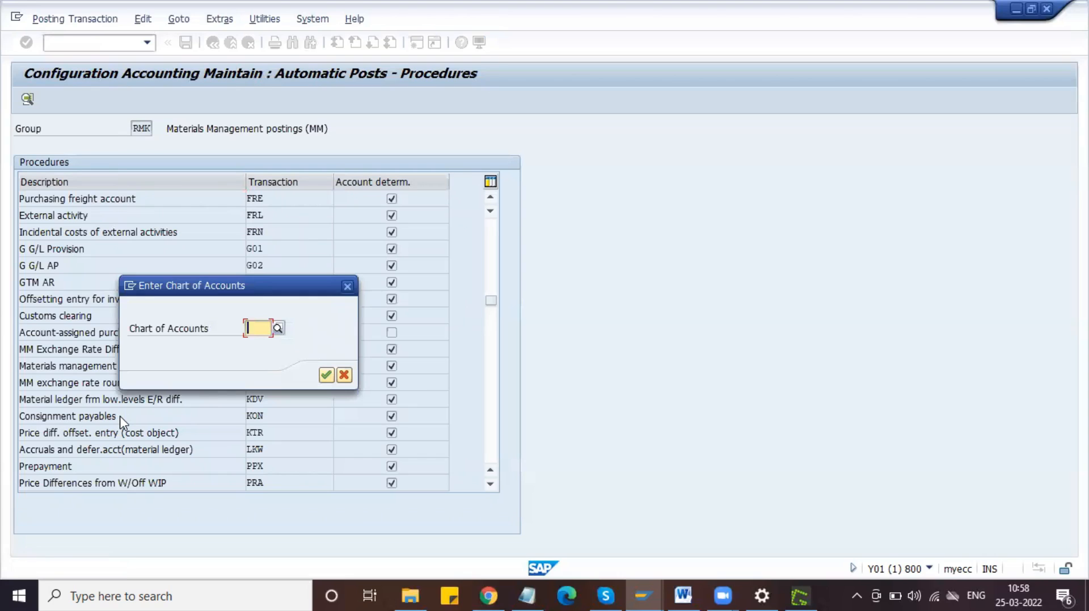
{"action": "type", "text": "int"}
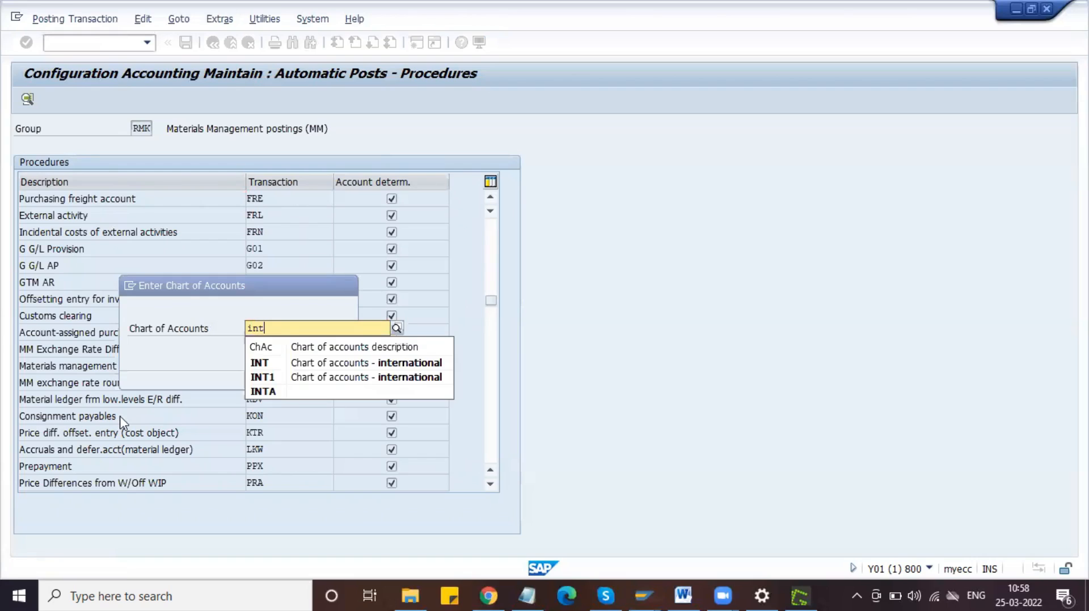
{"action": "key", "text": "Down"}
{"action": "key", "text": "Return"}
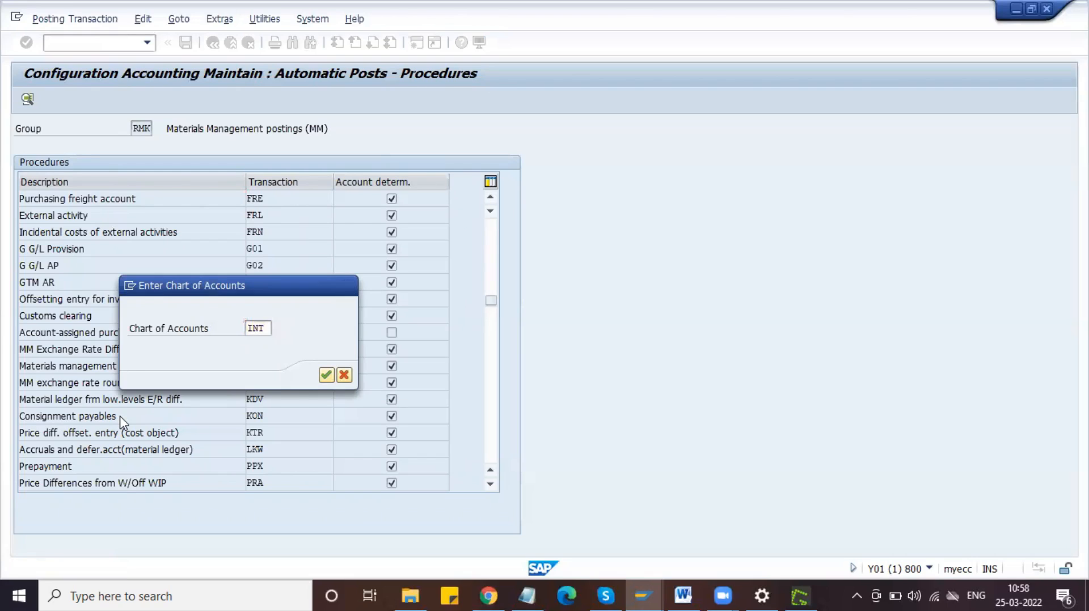
{"action": "key", "text": "Return"}
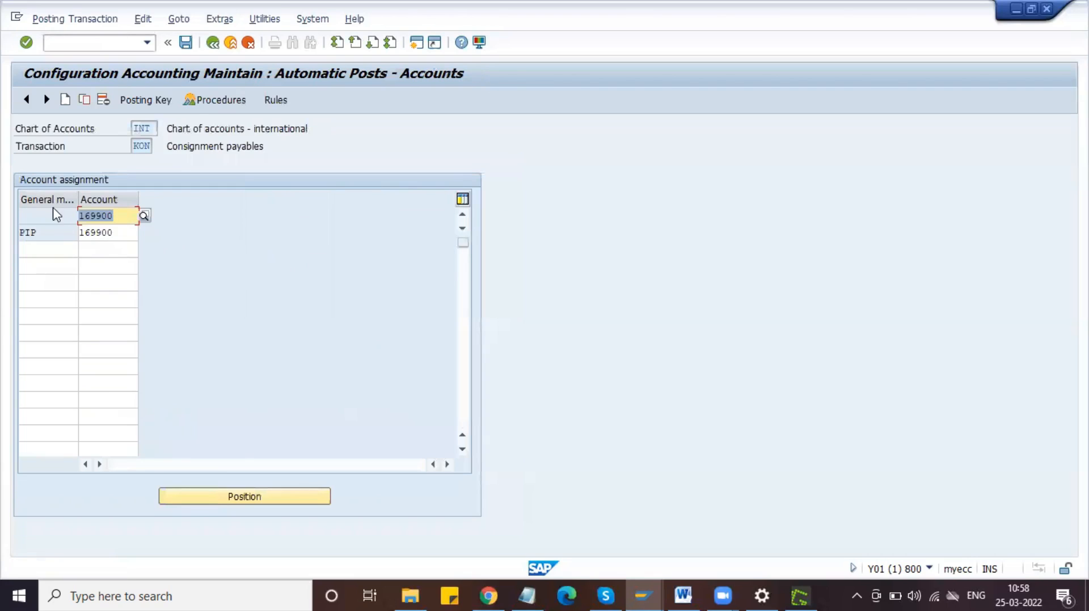
Examine the general modification and account entries assigned to Consignment payables, including the PIP row.
{"action": "left_click", "coordinate": [35, 217]}
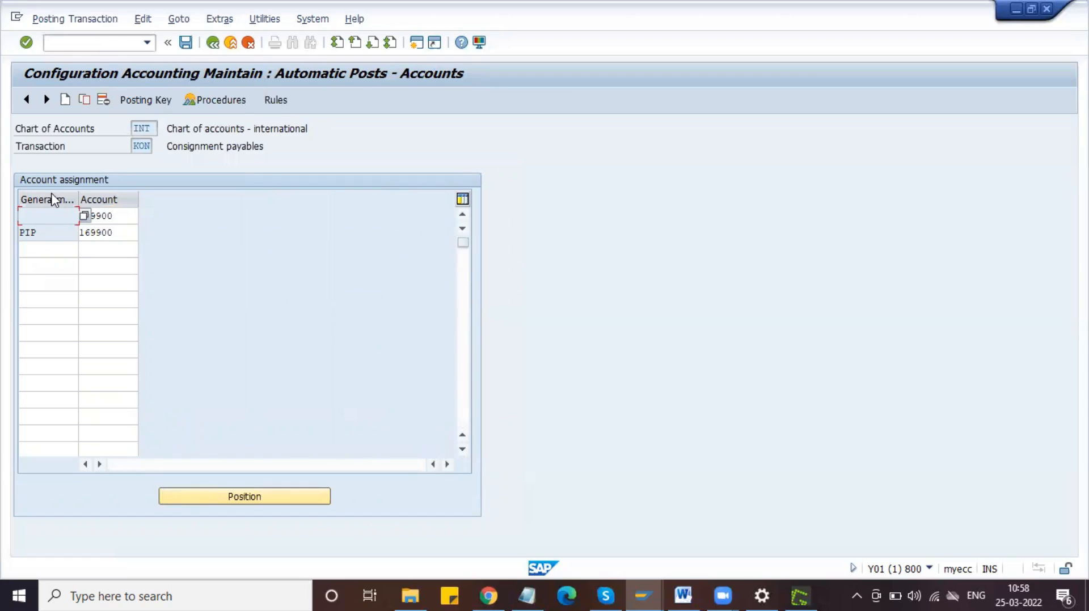
{"action": "left_click", "coordinate": [42, 234]}
{"action": "left_click_drag", "start_coordinate": [45, 233], "coordinate": [13, 232]}
{"action": "left_click", "coordinate": [129, 239]}
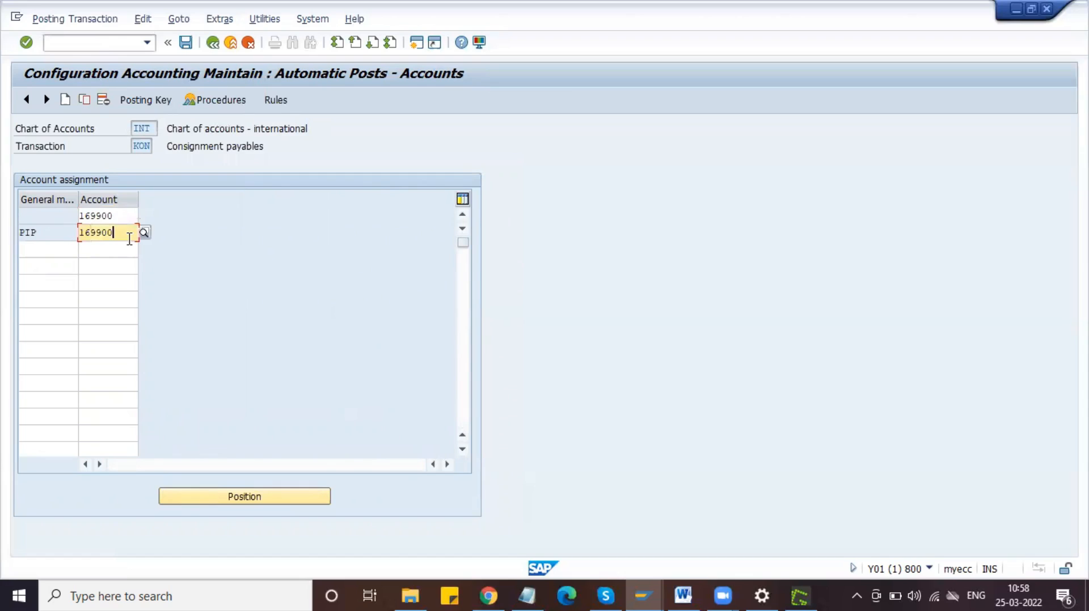
{"action": "left_click", "coordinate": [72, 234]}
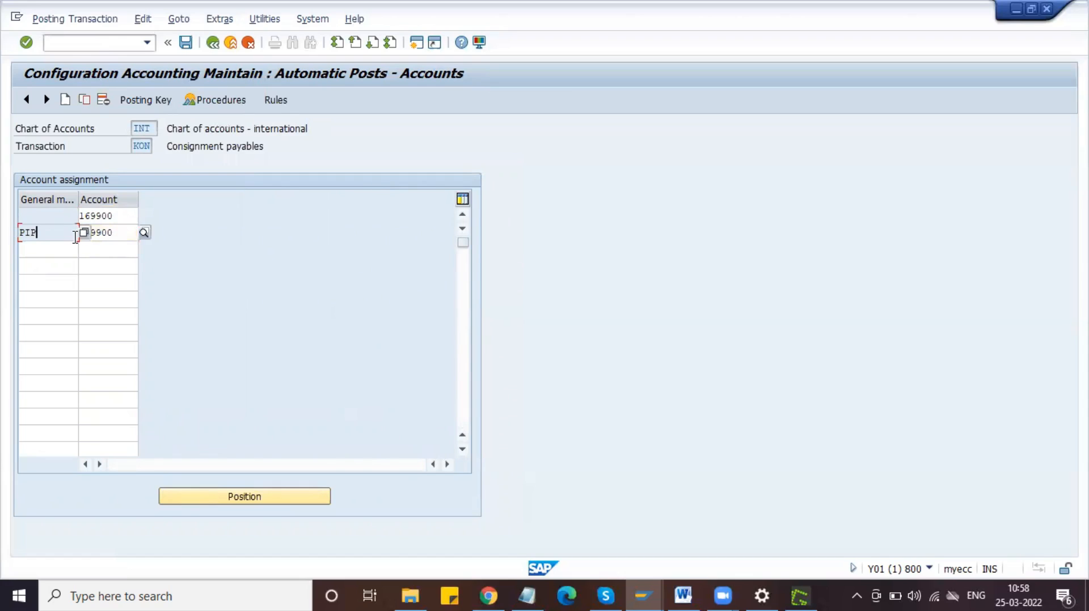
{"action": "left_click", "coordinate": [124, 236]}
{"action": "left_click_drag", "start_coordinate": [124, 236], "coordinate": [73, 236]}
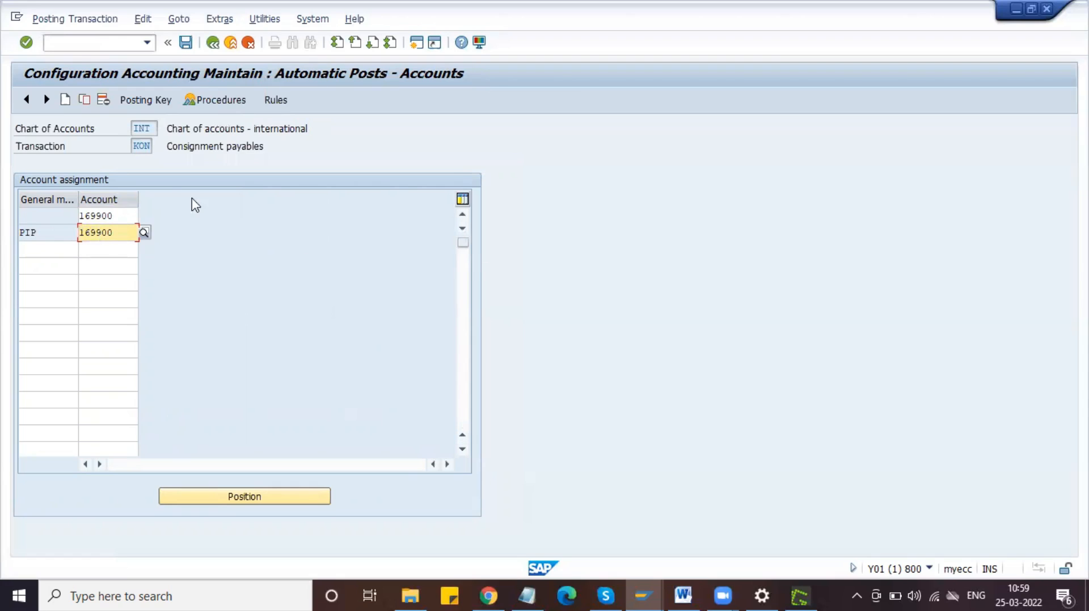
Take a region screenshot of the Consignment payables accounts screen from the toolbar down to the first assignment rows.
{"action": "left_click", "coordinate": [116, 44]}
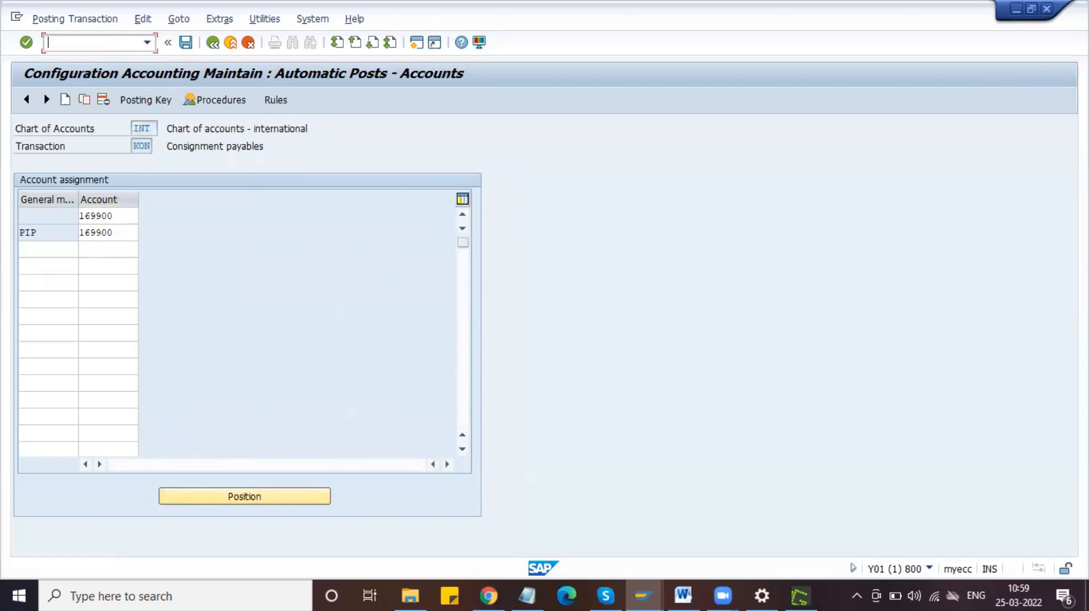
{"action": "key", "text": "Print"}
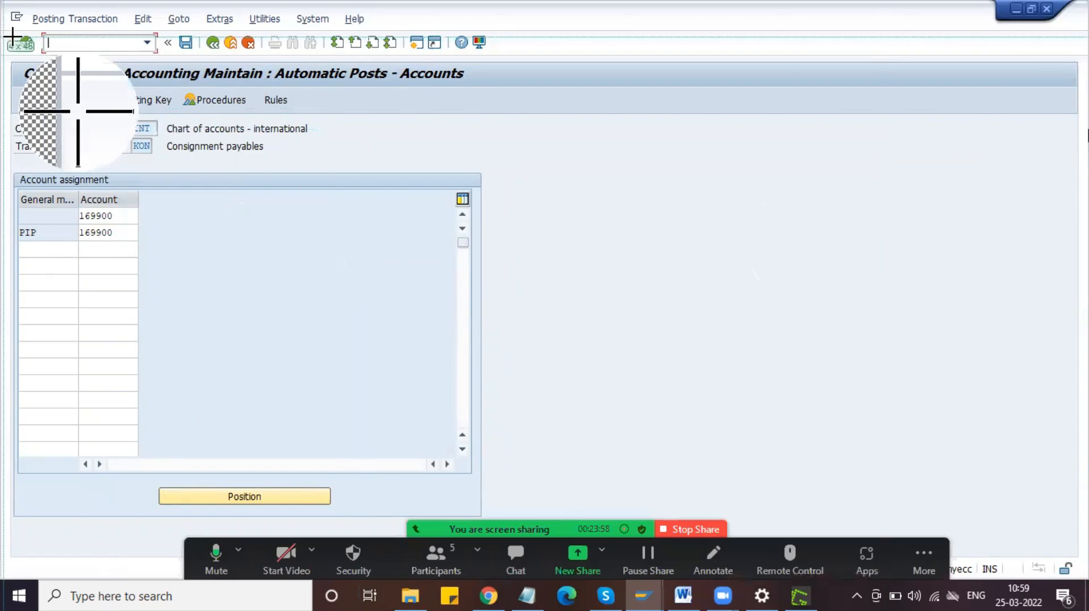
{"action": "left_click_drag", "start_coordinate": [3, 28], "coordinate": [526, 271]}
{"action": "left_click", "coordinate": [554, 326]}
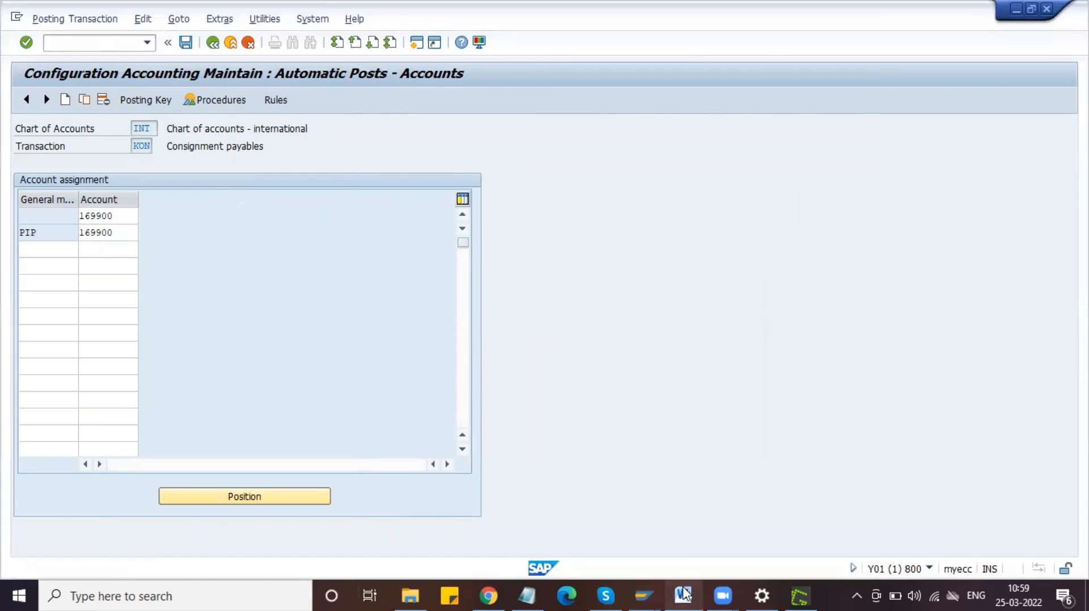
Switch to the Pipeline Procurement document in Word, paste the screenshot under the "Accounting -OBYC Settings:" heading, and shrink and centre it.
{"action": "key", "text": "alt+Tab"}
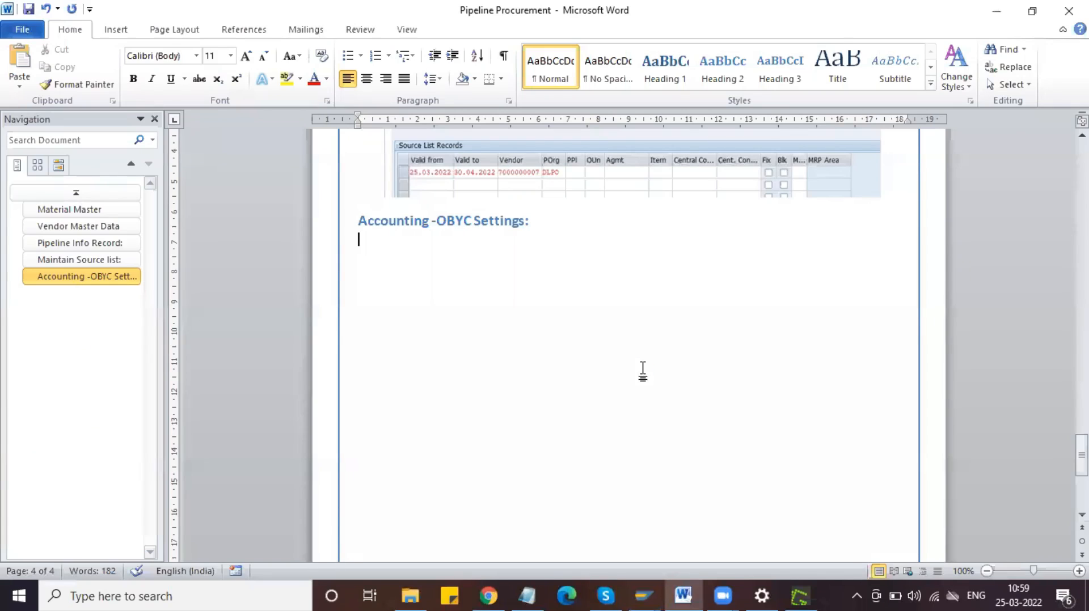
{"action": "key", "text": "ctrl+v"}
{"action": "left_click", "coordinate": [573, 343]}
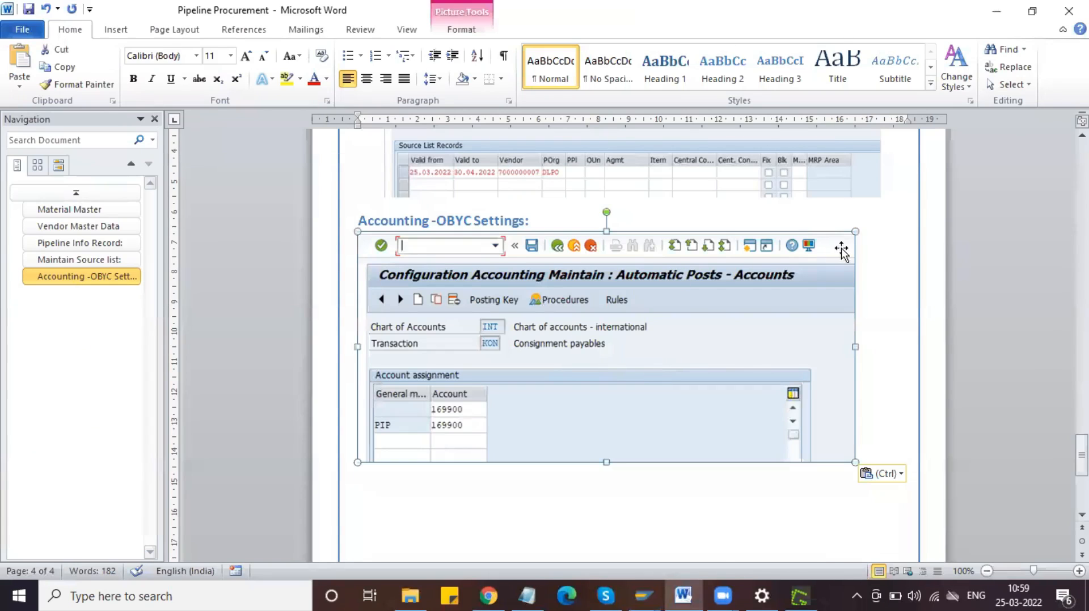
{"action": "left_click_drag", "start_coordinate": [855, 231], "coordinate": [759, 324]}
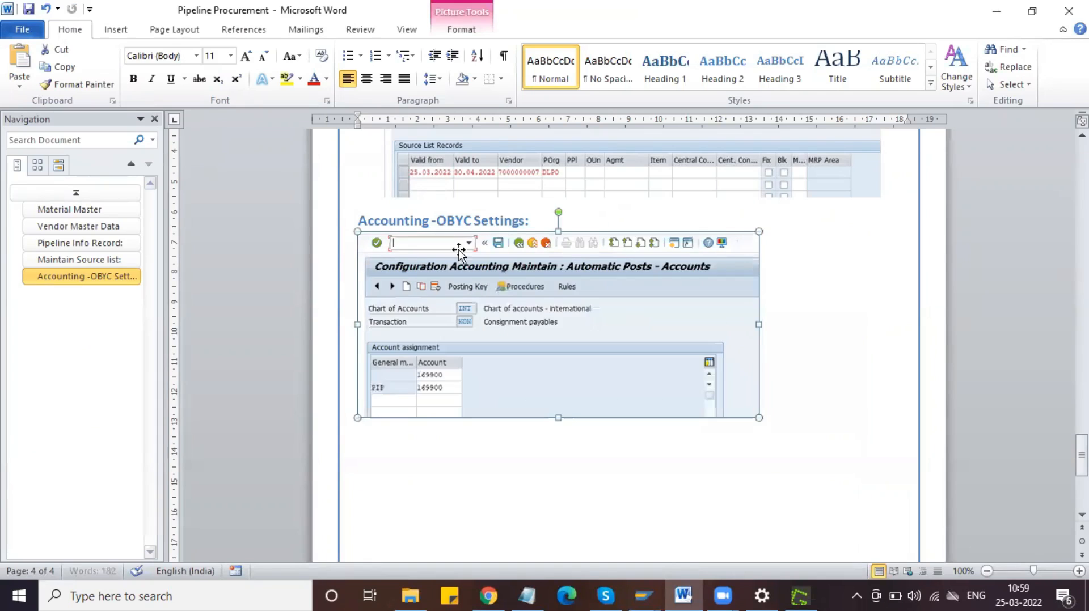
{"action": "left_click", "coordinate": [366, 79]}
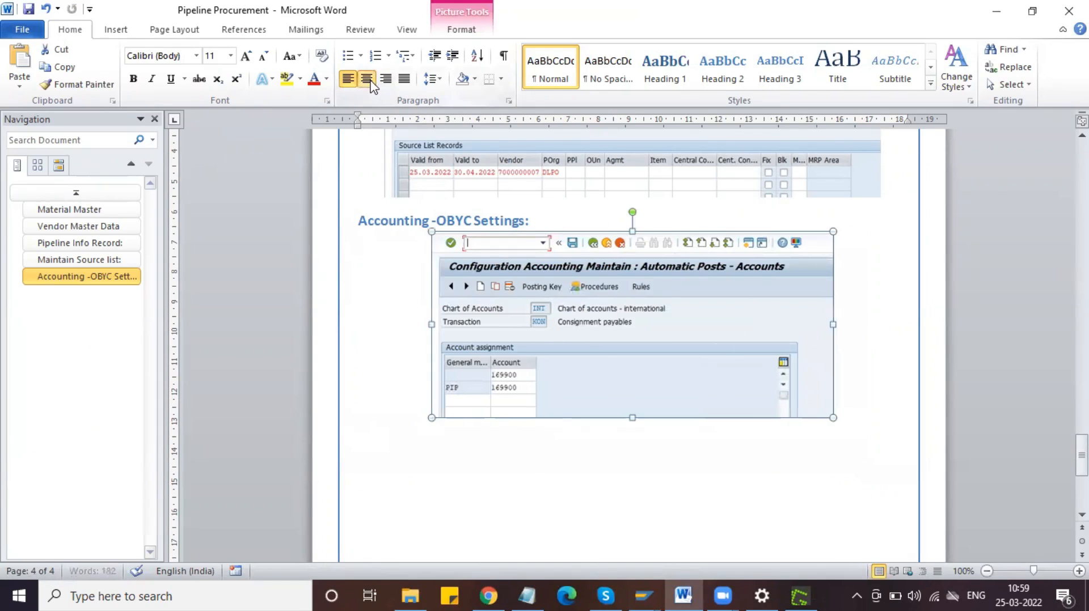
Add blank space between the heading and the picture, and switch back to SAP to return to the procedures list.
{"action": "left_click", "coordinate": [571, 228]}
{"action": "key", "text": "Return"}
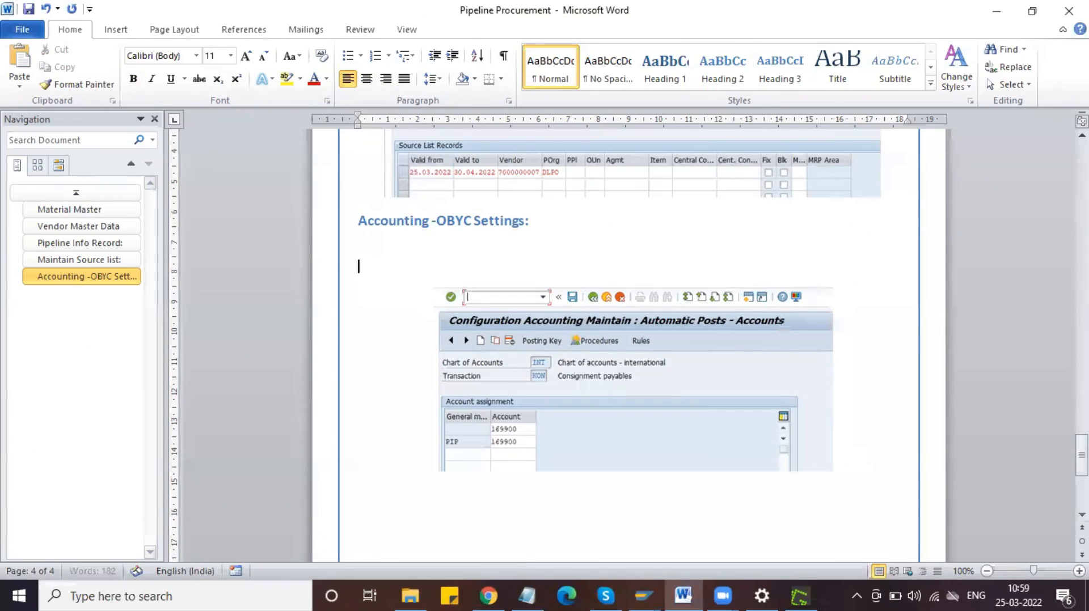
{"action": "key", "text": "alt+Tab"}
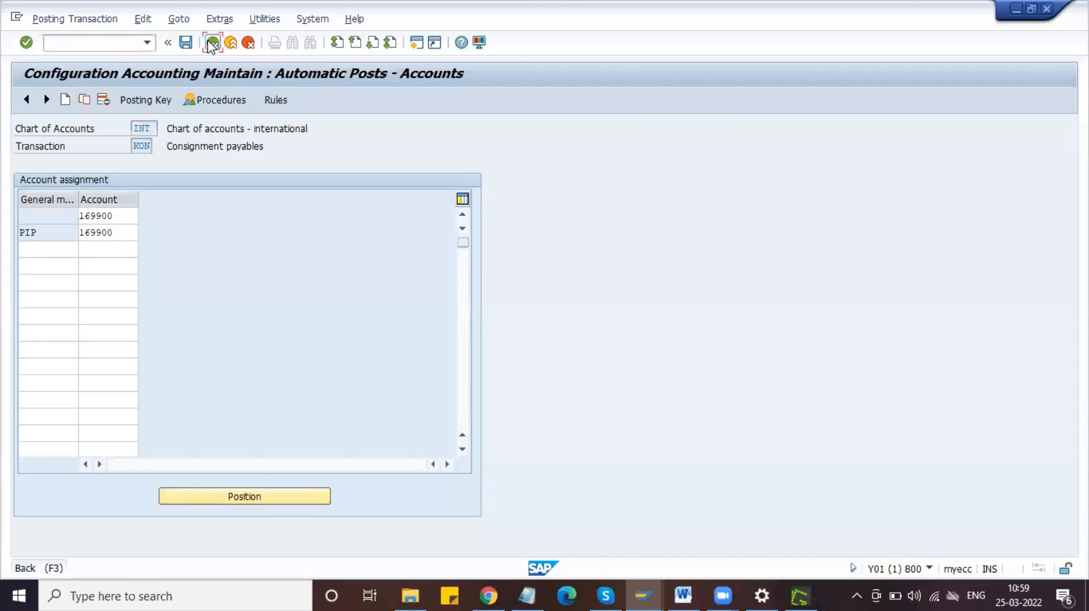
{"action": "left_click", "coordinate": [211, 43]}
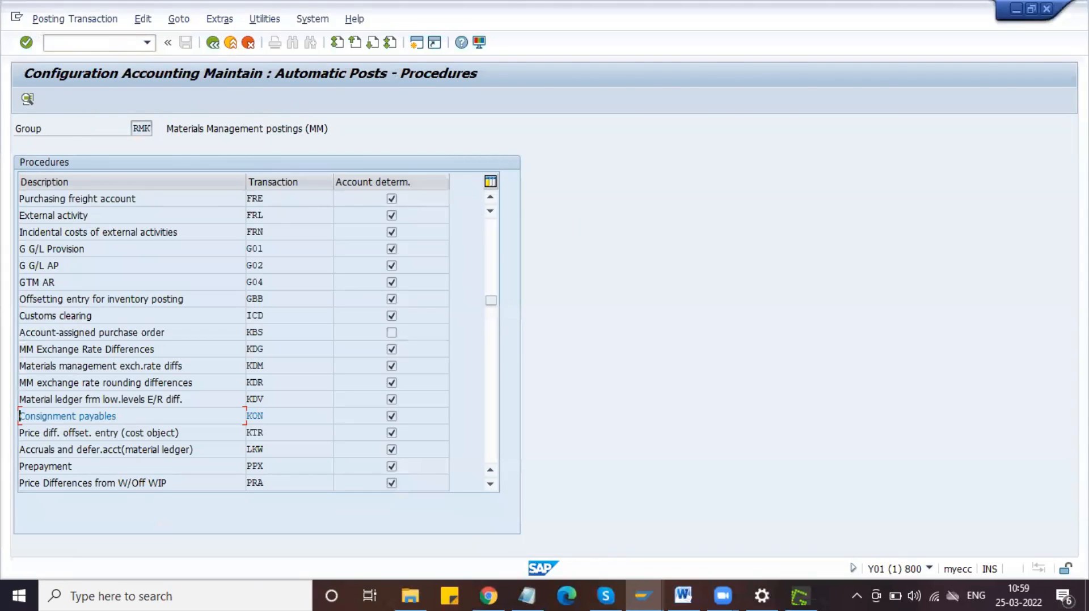
{"action": "key", "text": "Print"}
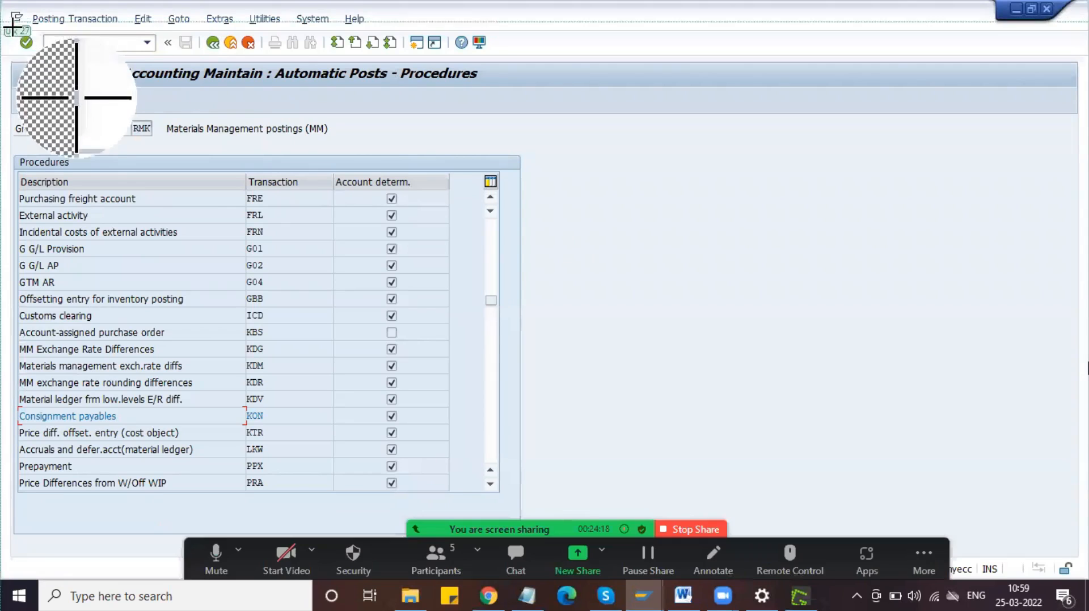
{"action": "left_click_drag", "start_coordinate": [2, 21], "coordinate": [613, 450]}
{"action": "left_click", "coordinate": [692, 569]}
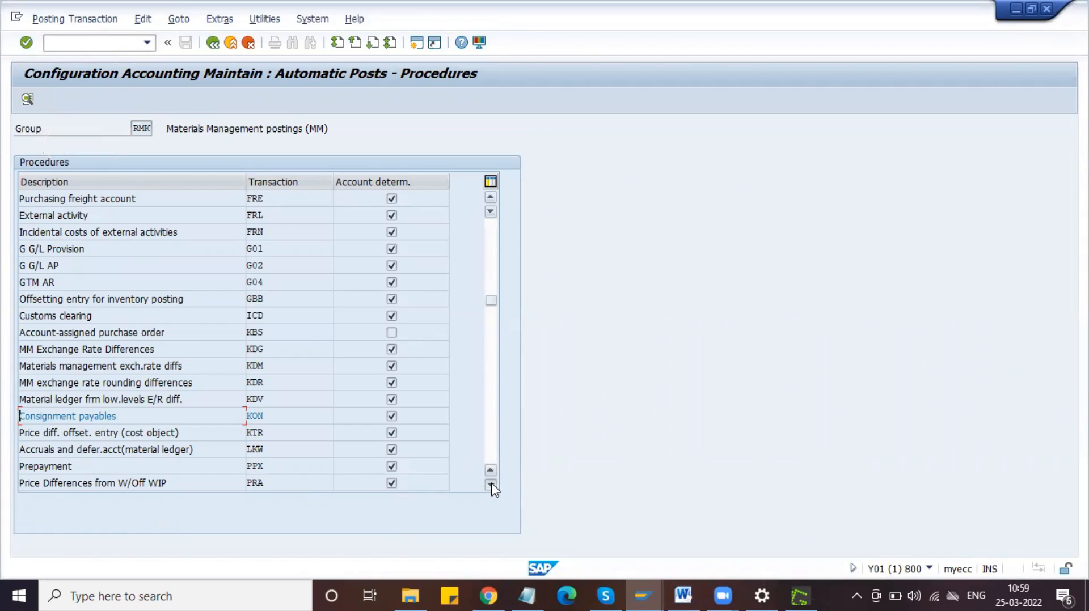
Capture the procedures screen with Consignment payables among the first rows and open the capture in the Greenshot image editor.
{"action": "left_click", "coordinate": [491, 485]}
{"action": "left_click", "coordinate": [491, 485]}
{"action": "left_click", "coordinate": [491, 486]}
{"action": "left_click", "coordinate": [490, 485]}
{"action": "left_click", "coordinate": [491, 486]}
{"action": "left_click", "coordinate": [490, 486]}
{"action": "left_click", "coordinate": [491, 485]}
{"action": "left_click", "coordinate": [490, 486]}
{"action": "left_click", "coordinate": [491, 486]}
{"action": "left_click", "coordinate": [491, 486]}
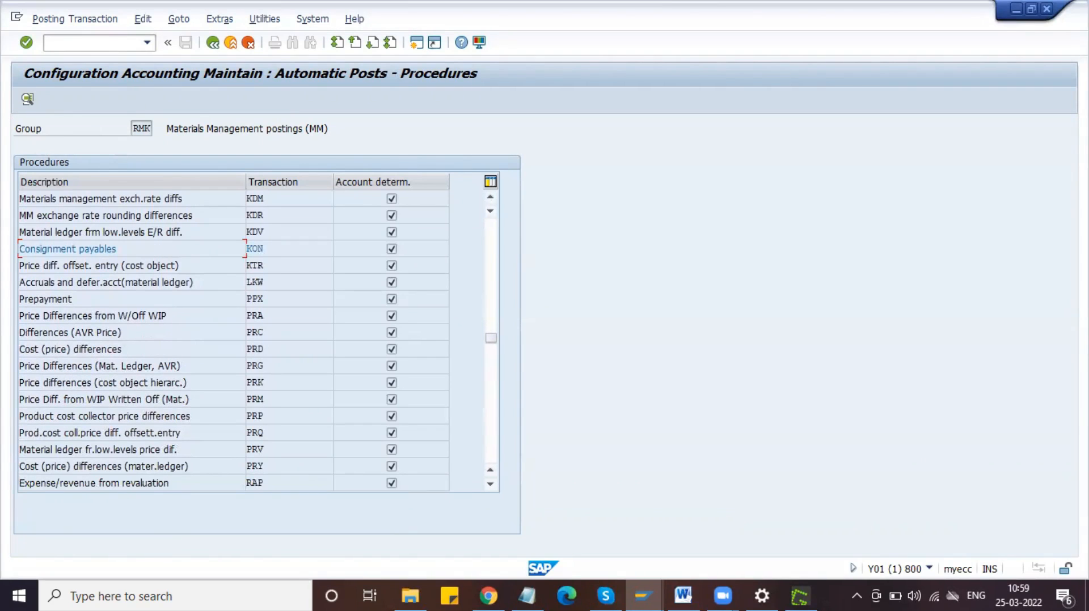
{"action": "key", "text": "Print"}
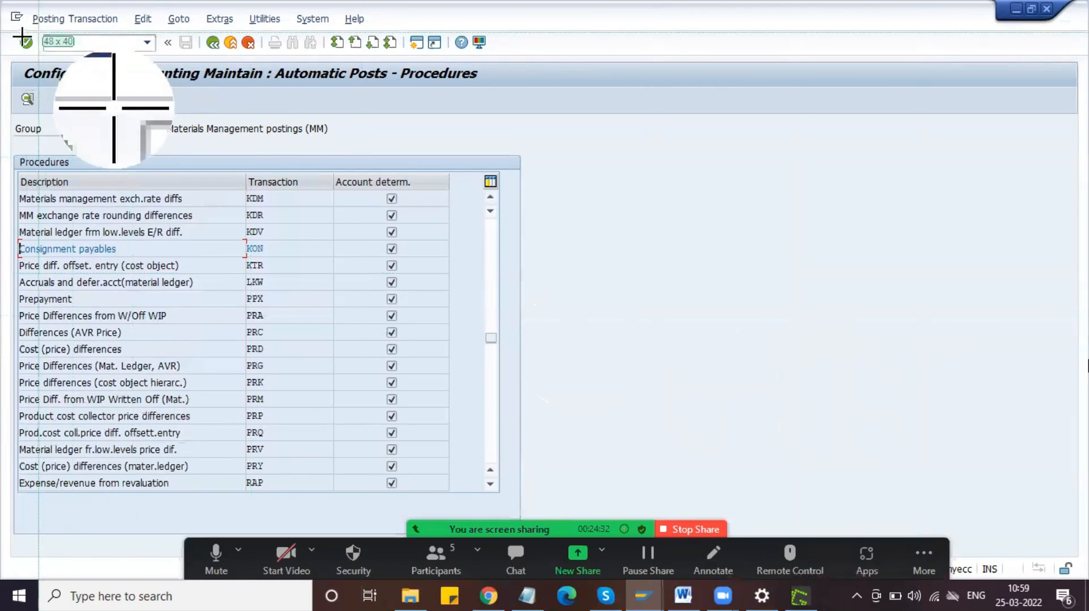
{"action": "left_click_drag", "start_coordinate": [1, 20], "coordinate": [585, 287]}
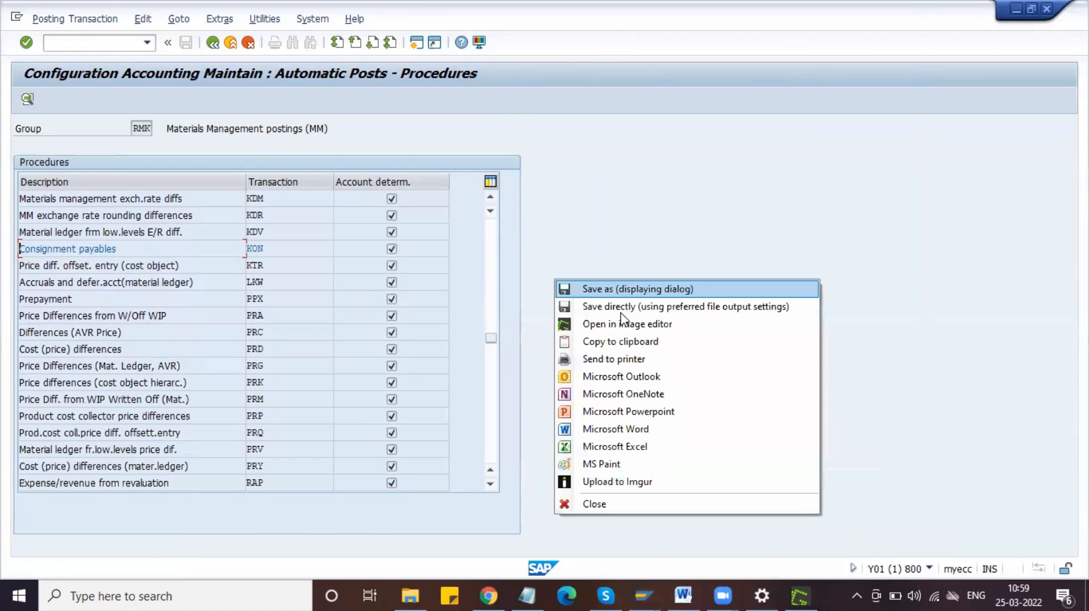
{"action": "mouse_move", "coordinate": [629, 327]}
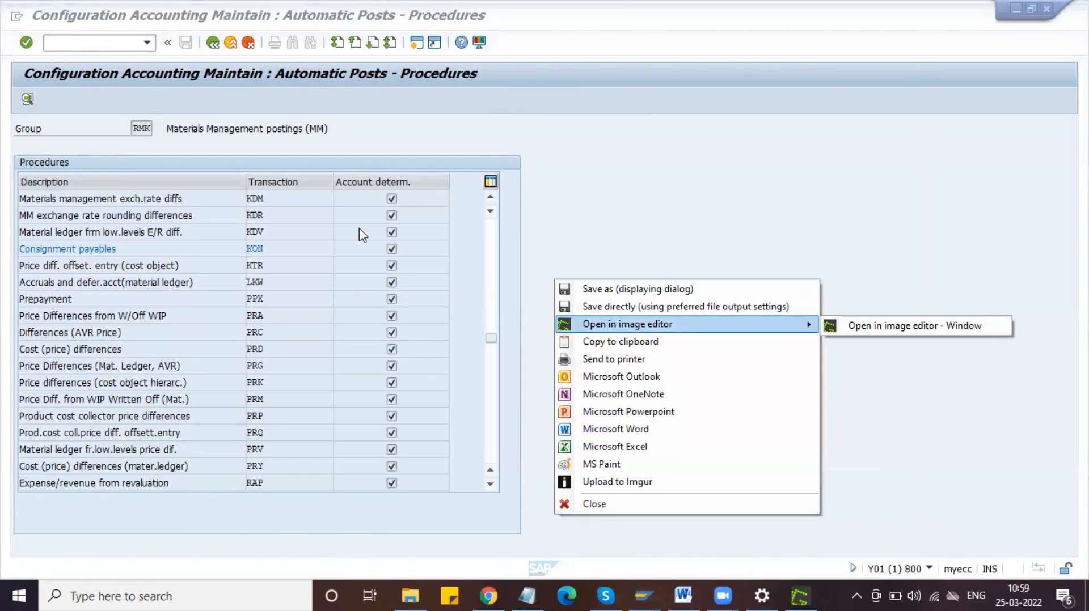
{"action": "left_click", "coordinate": [629, 327]}
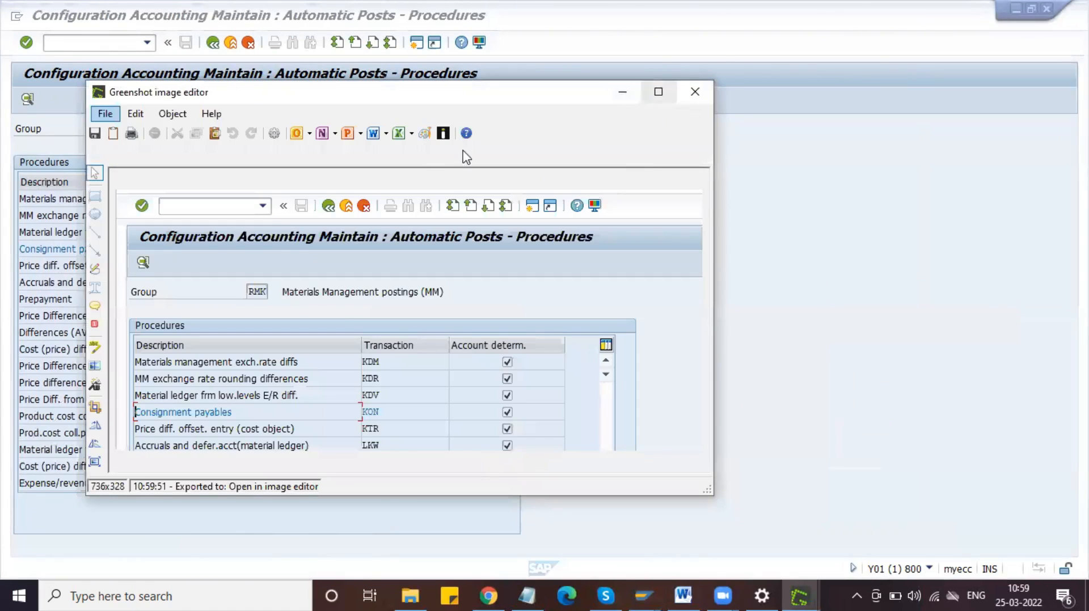
Outline the Consignment payables (KON) row with a red rectangle and copy the annotated image to the clipboard.
{"action": "left_click", "coordinate": [95, 196]}
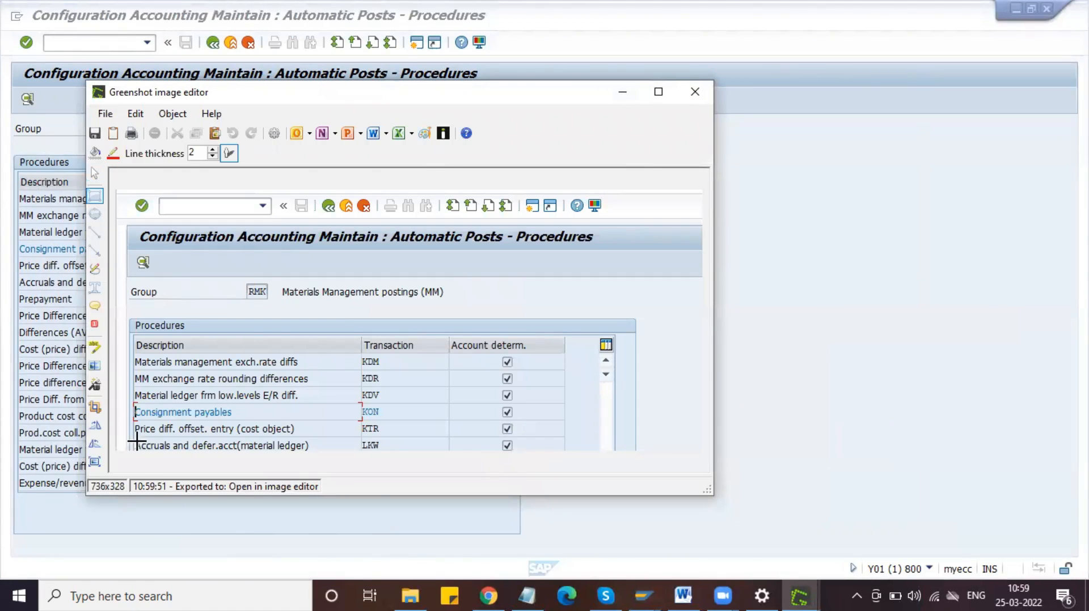
{"action": "left_click_drag", "start_coordinate": [130, 399], "coordinate": [541, 421]}
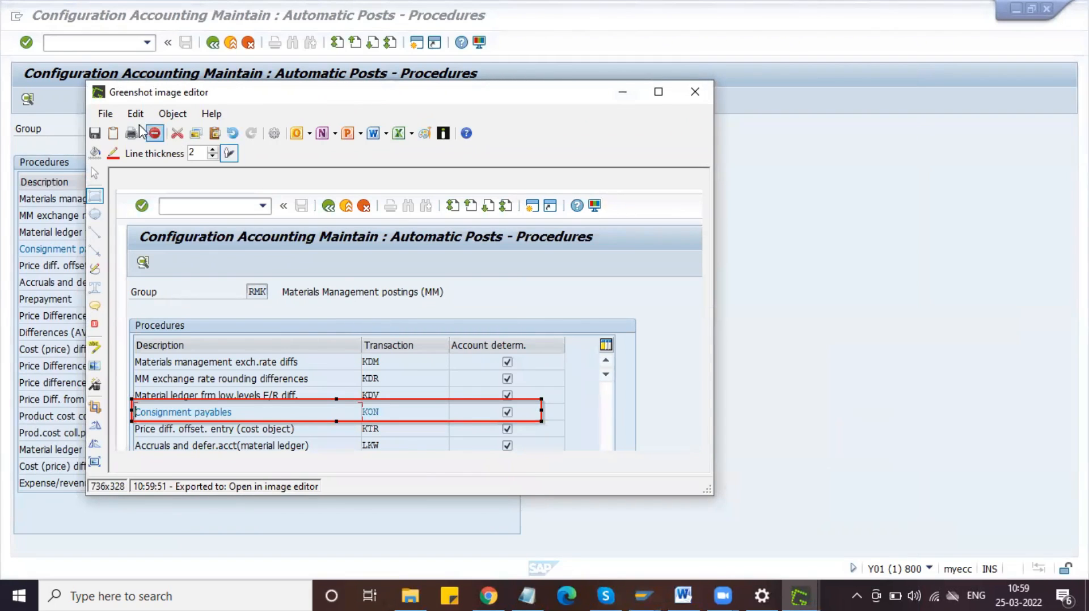
{"action": "left_click", "coordinate": [104, 115]}
{"action": "mouse_move", "coordinate": [152, 187]}
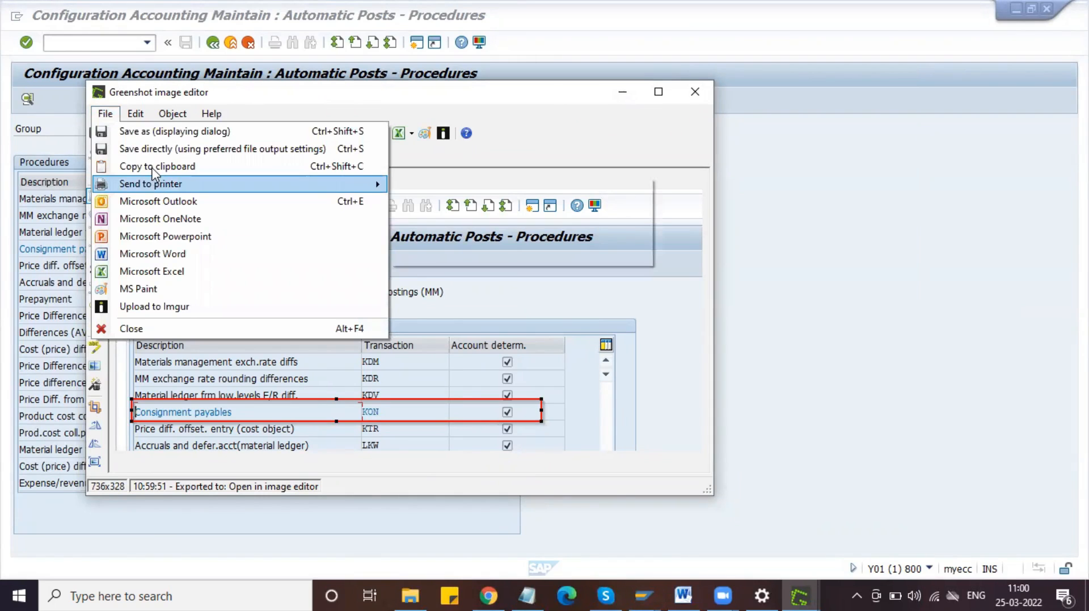
{"action": "left_click", "coordinate": [153, 177]}
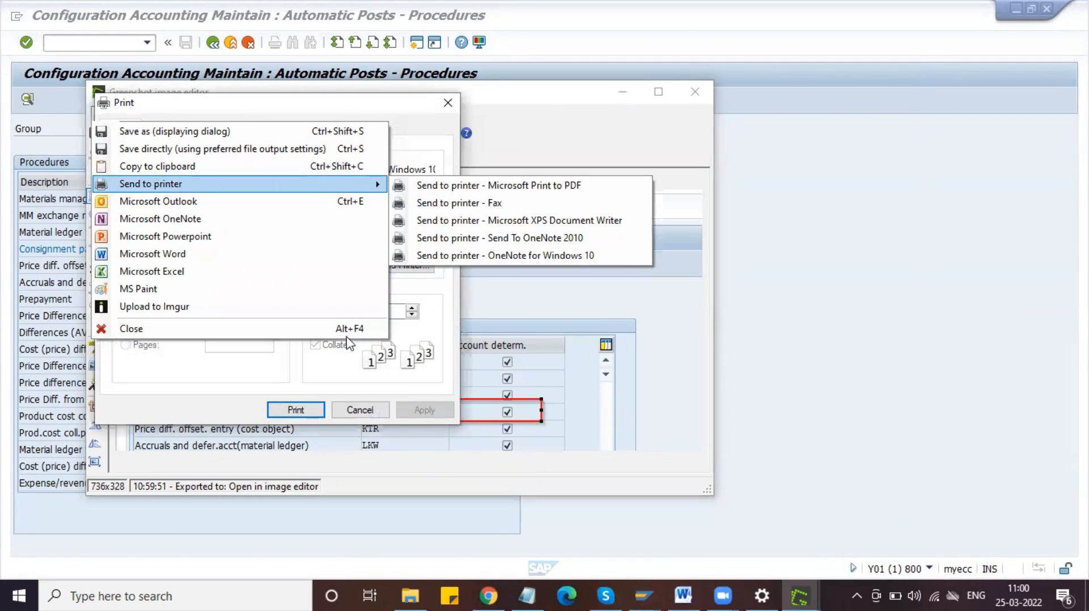
{"action": "left_click", "coordinate": [360, 410]}
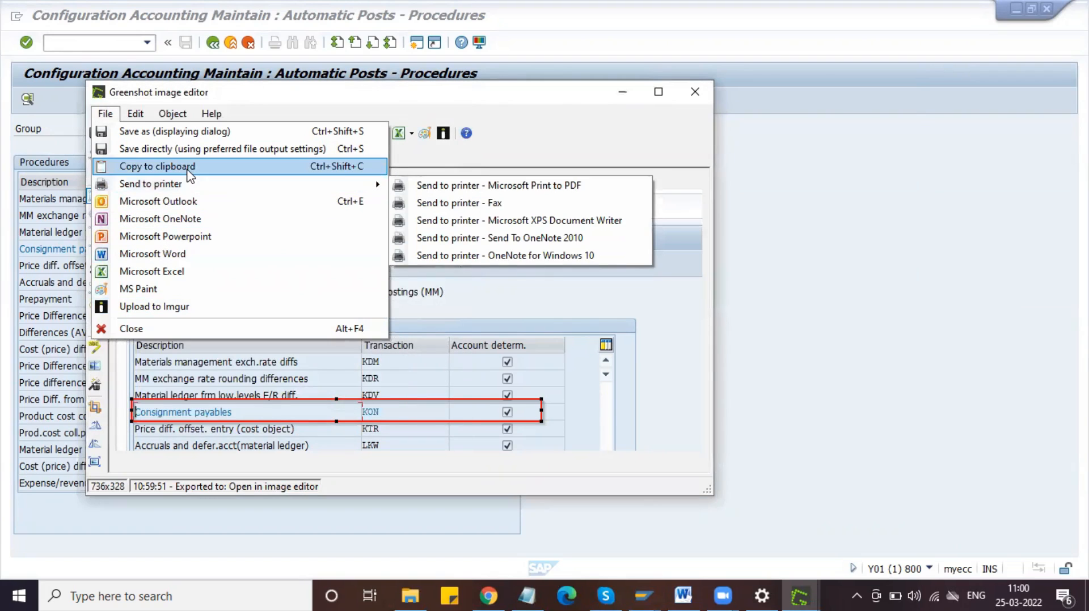
{"action": "left_click", "coordinate": [193, 167]}
Switch to the Pipeline Procurement document in Word, paste the annotated procedures screenshot under the "Accounting -OBYC Settings:" heading, and shrink and centre it.
{"action": "left_click", "coordinate": [683, 595]}
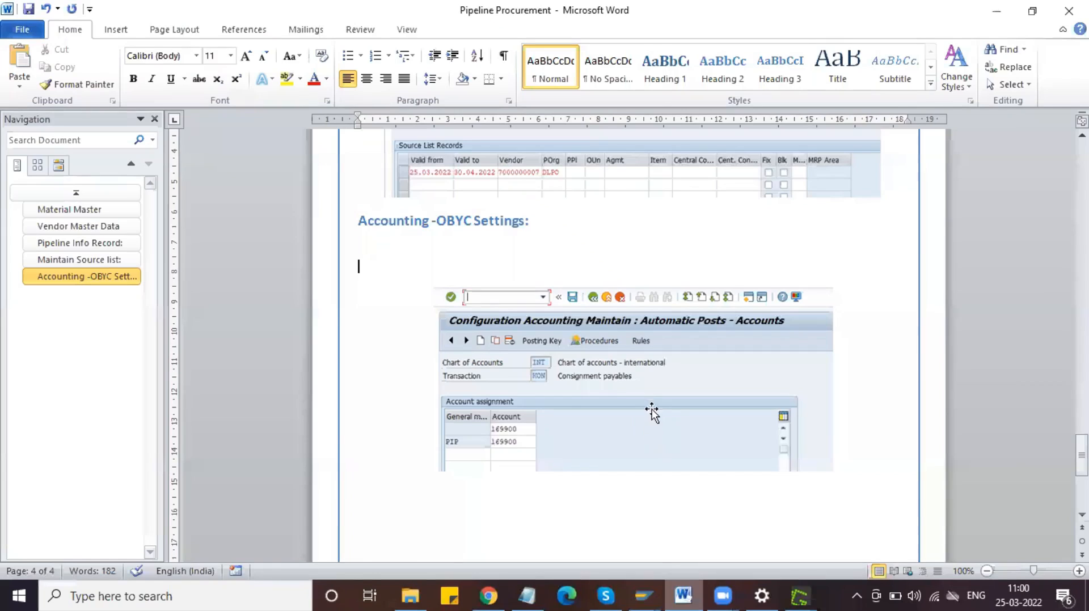
{"action": "key", "text": "ctrl+v"}
{"action": "left_click", "coordinate": [562, 306]}
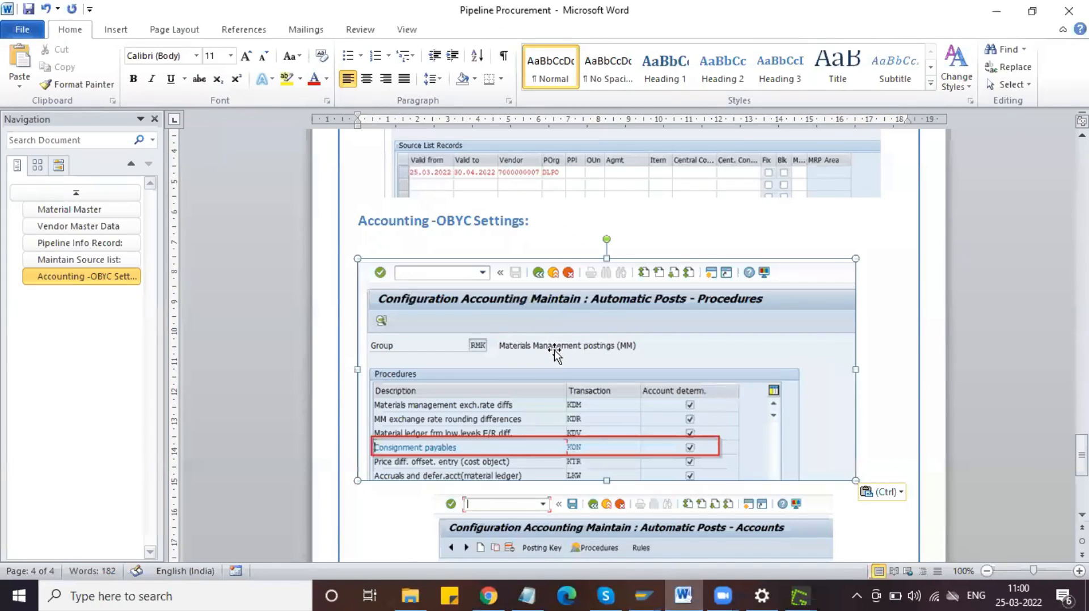
{"action": "left_click_drag", "start_coordinate": [856, 257], "coordinate": [725, 346]}
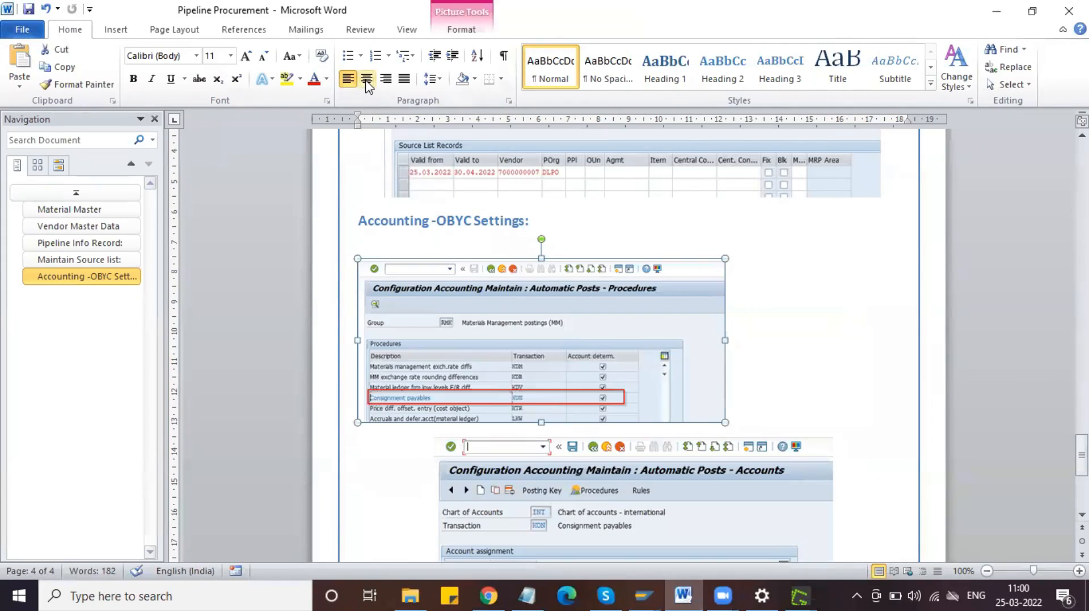
{"action": "left_click", "coordinate": [366, 78]}
{"action": "left_click", "coordinate": [543, 224]}
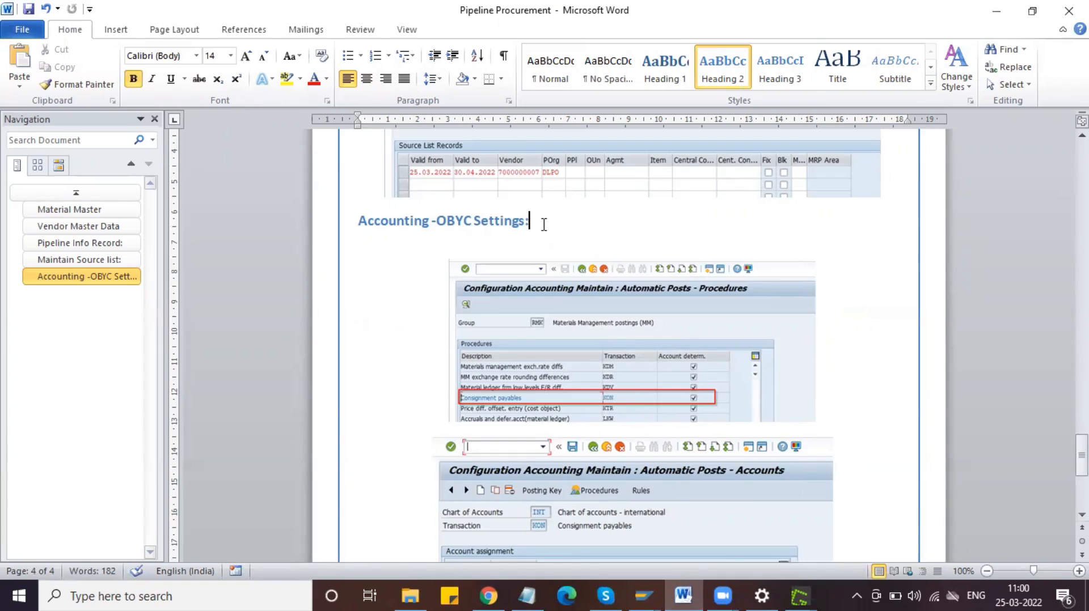
Add blank lines below the last Pre-Requisites bullet, before the Material Master heading, and place the cursor in that space.
{"action": "scroll", "coordinate": [543, 225], "scroll_direction": "up", "scroll_amount": 10}
{"action": "scroll", "coordinate": [542, 227], "scroll_direction": "up", "scroll_amount": 20}
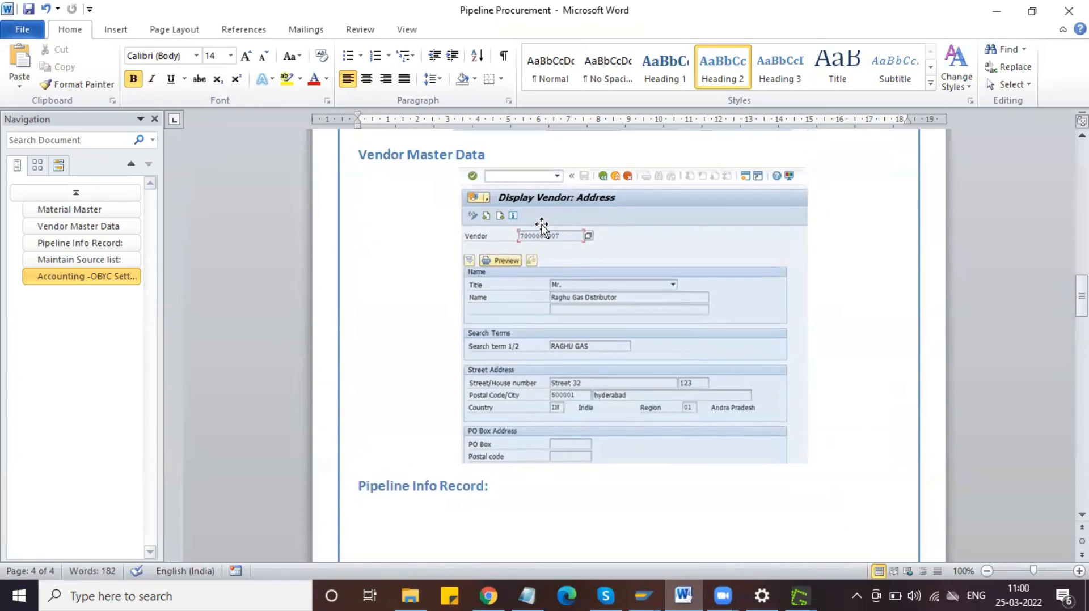
{"action": "scroll", "coordinate": [542, 227], "scroll_direction": "up", "scroll_amount": 1}
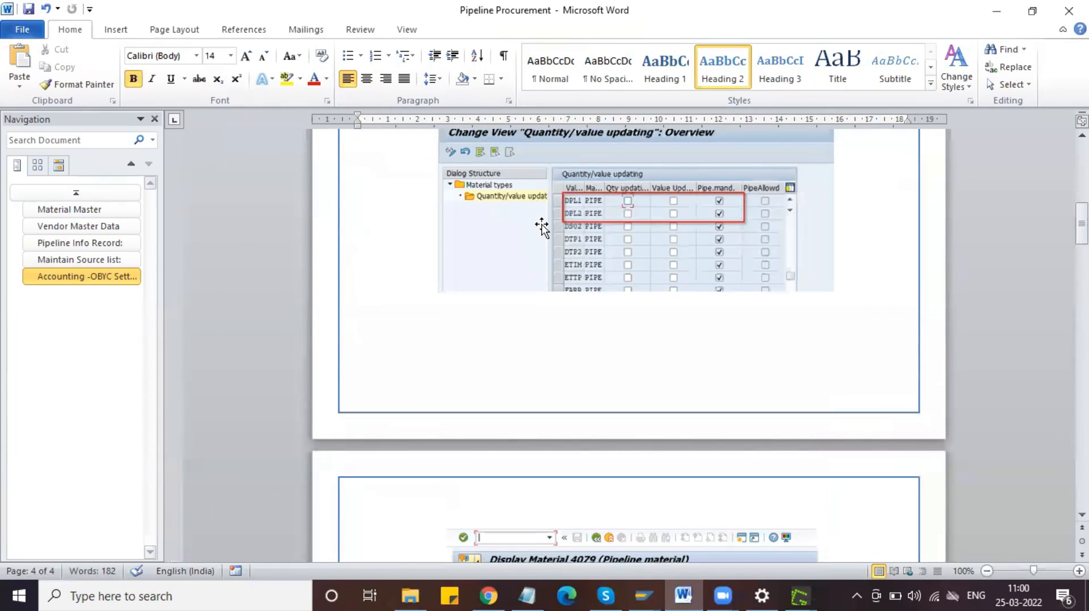
{"action": "scroll", "coordinate": [541, 227], "scroll_direction": "up", "scroll_amount": 15}
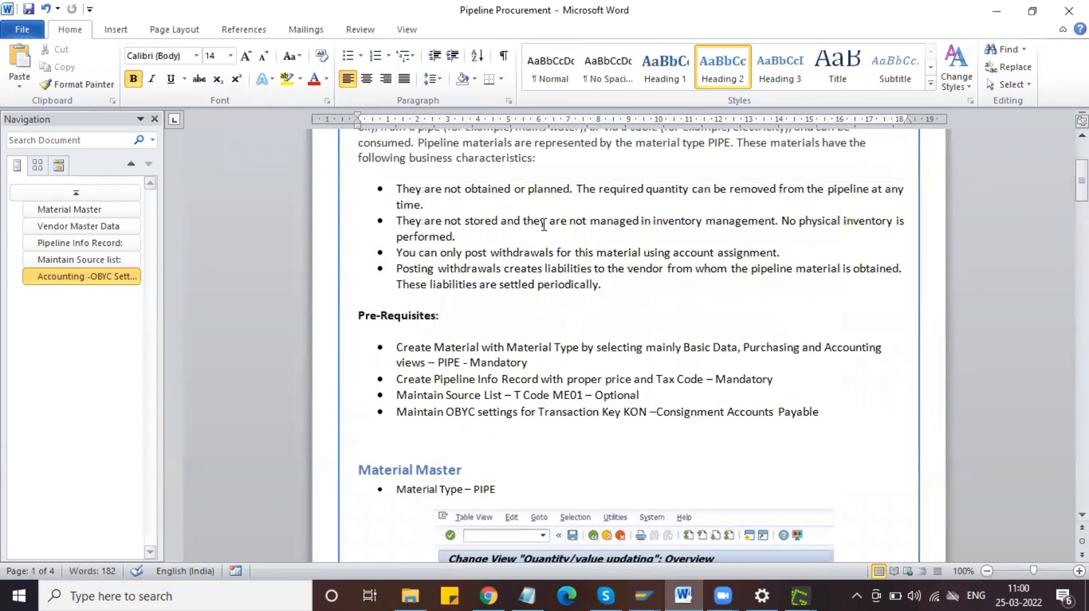
{"action": "scroll", "coordinate": [542, 227], "scroll_direction": "down", "scroll_amount": 13}
{"action": "scroll", "coordinate": [543, 225], "scroll_direction": "up", "scroll_amount": 6}
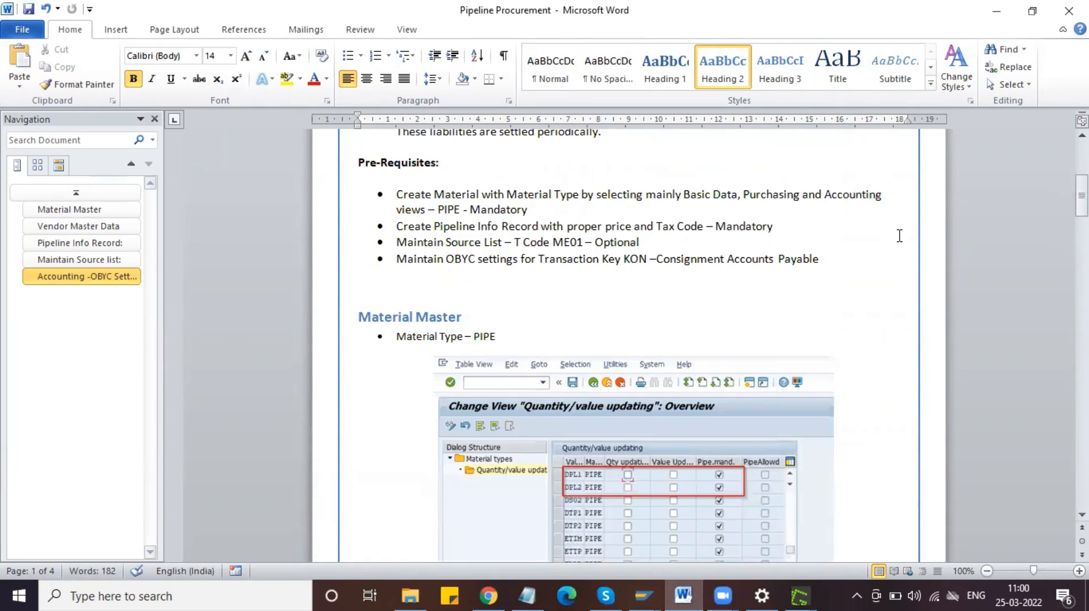
{"action": "left_click", "coordinate": [855, 256]}
{"action": "key", "text": "Return"}
{"action": "key", "text": "Return"}
{"action": "key", "text": "Return"}
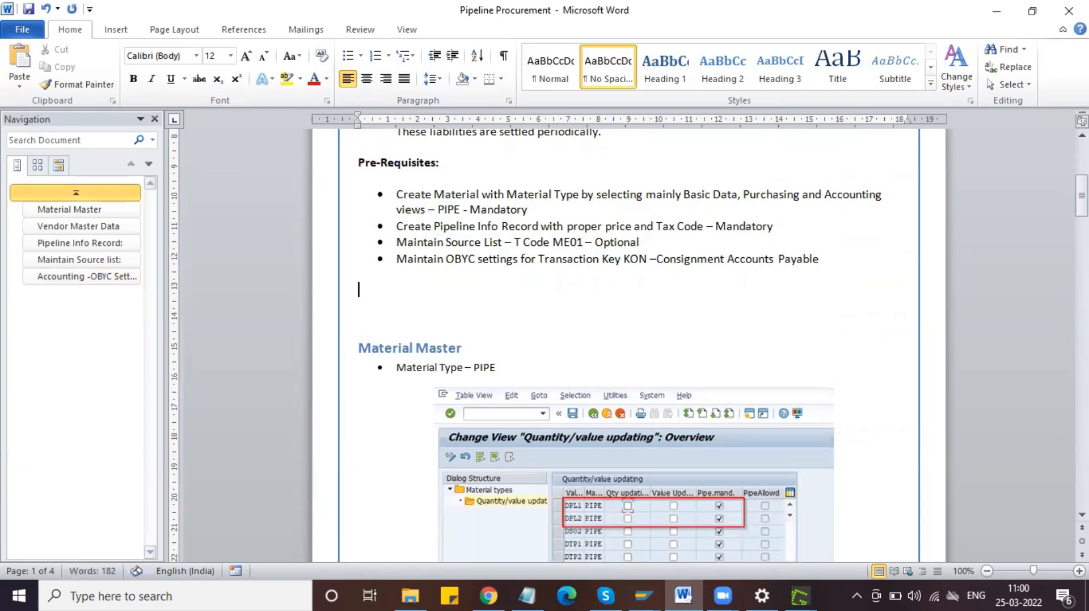
{"action": "key", "text": "Return"}
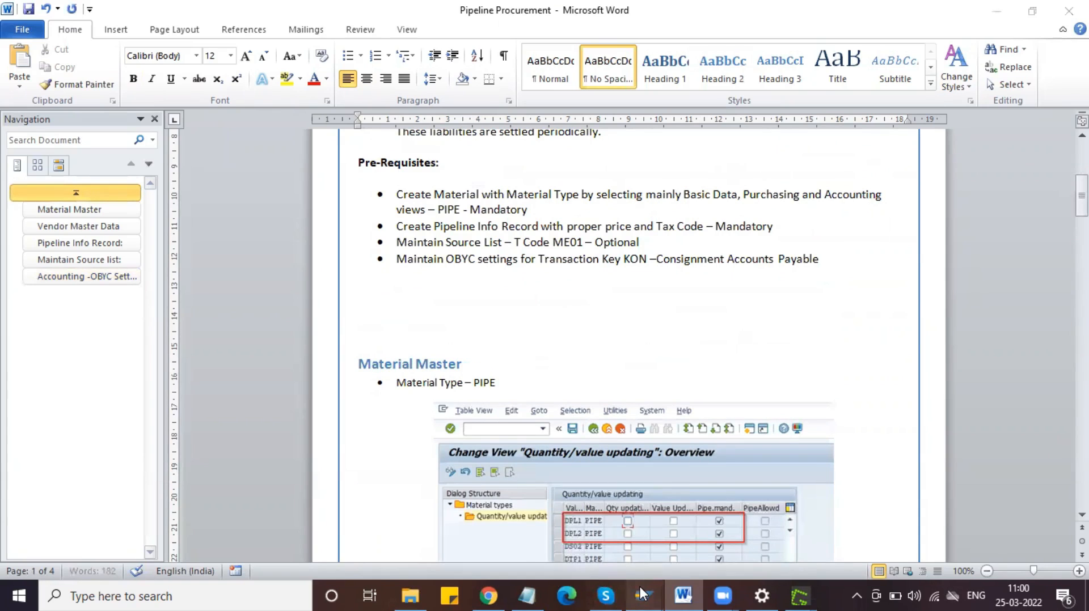
{"action": "left_click", "coordinate": [643, 595]}
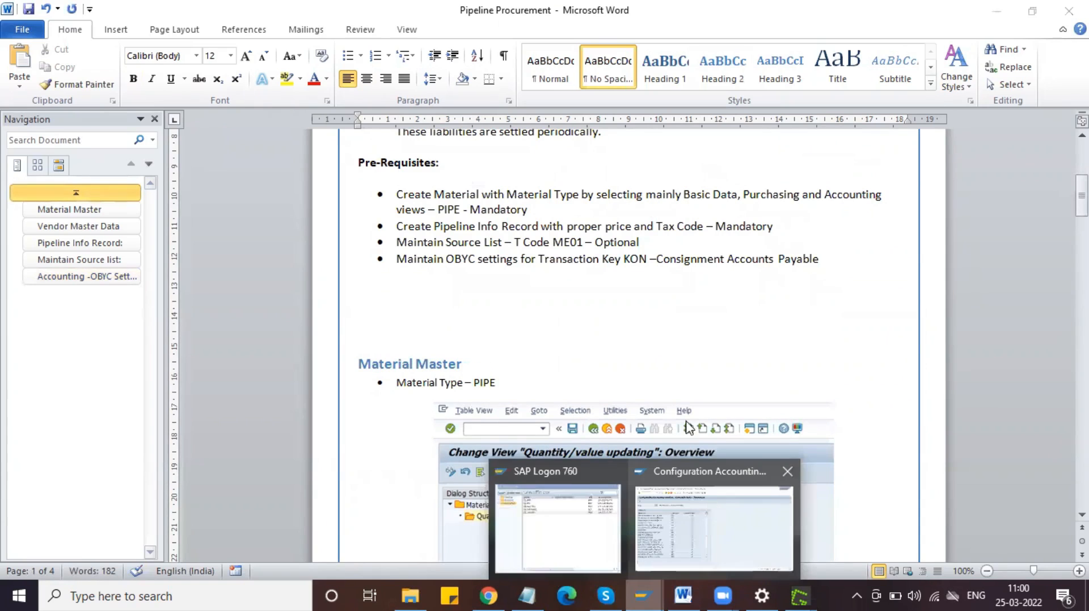
{"action": "left_click", "coordinate": [397, 302]}
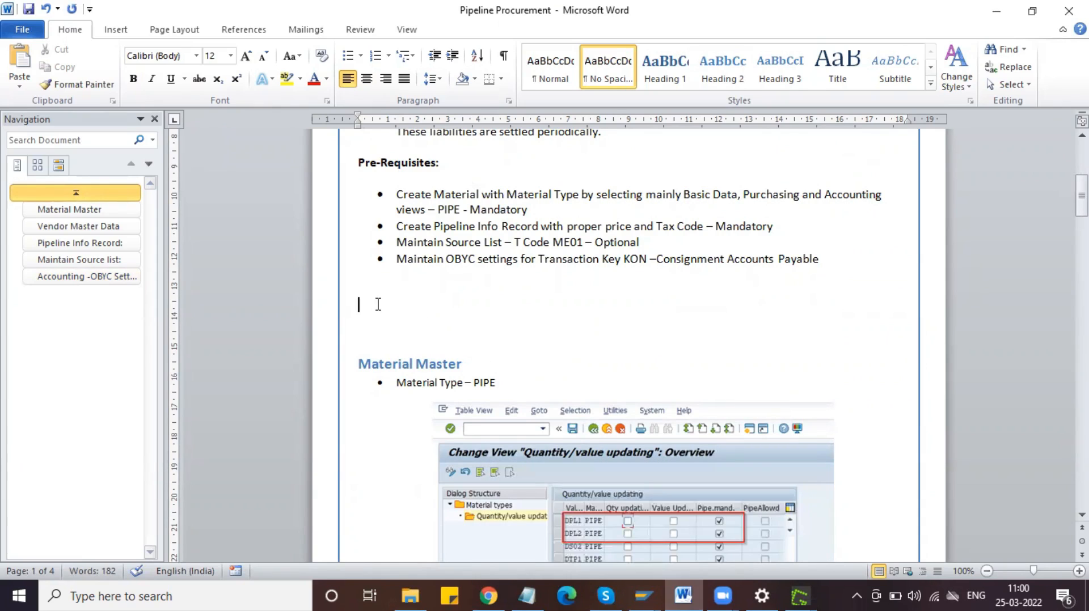
Switch to SAP, start transaction SPRO in place of the procedures list, and display the SAP Reference IMG.
{"action": "left_click", "coordinate": [638, 590]}
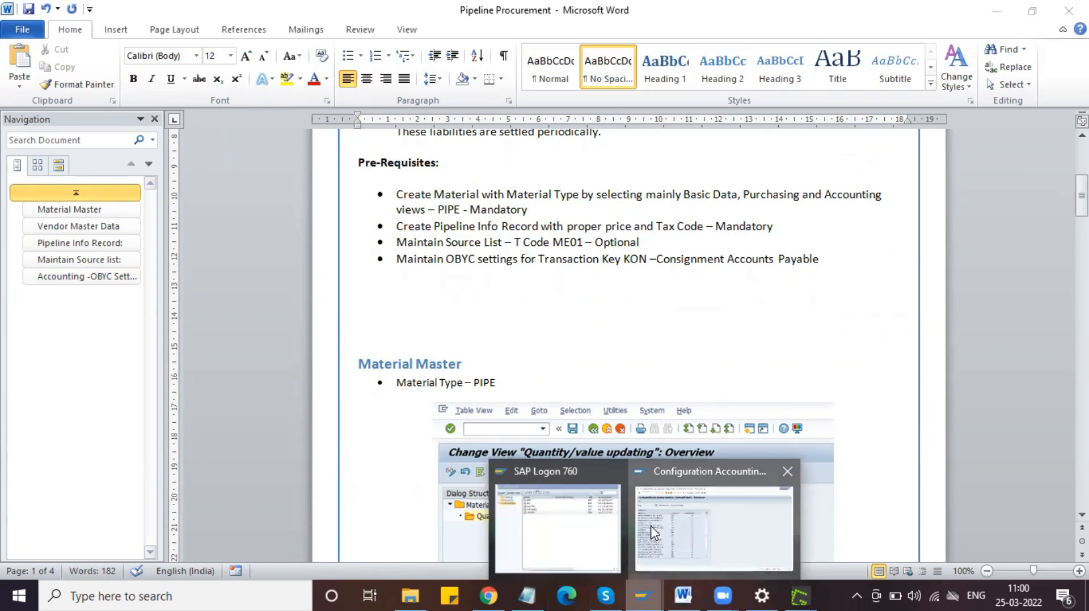
{"action": "left_click", "coordinate": [653, 533]}
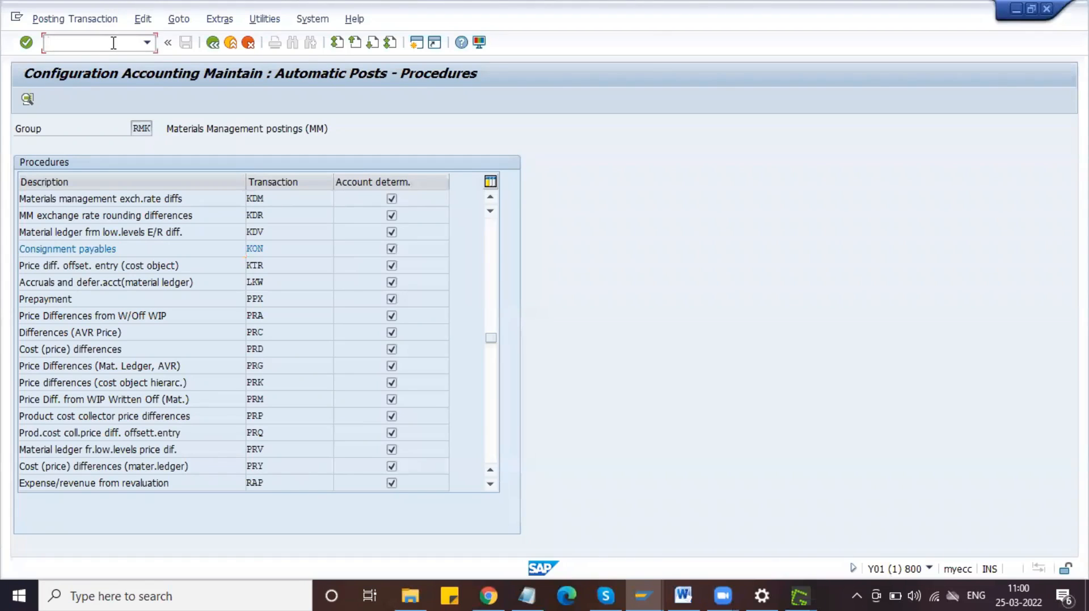
{"action": "type", "text": "/nspro"}
{"action": "key", "text": "Return"}
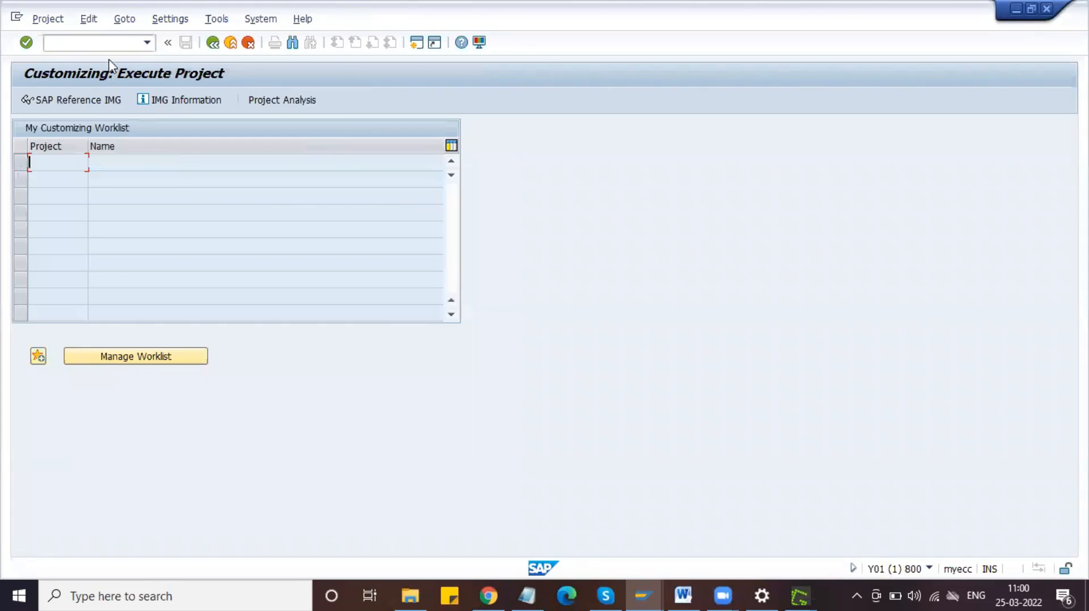
{"action": "left_click", "coordinate": [97, 102]}
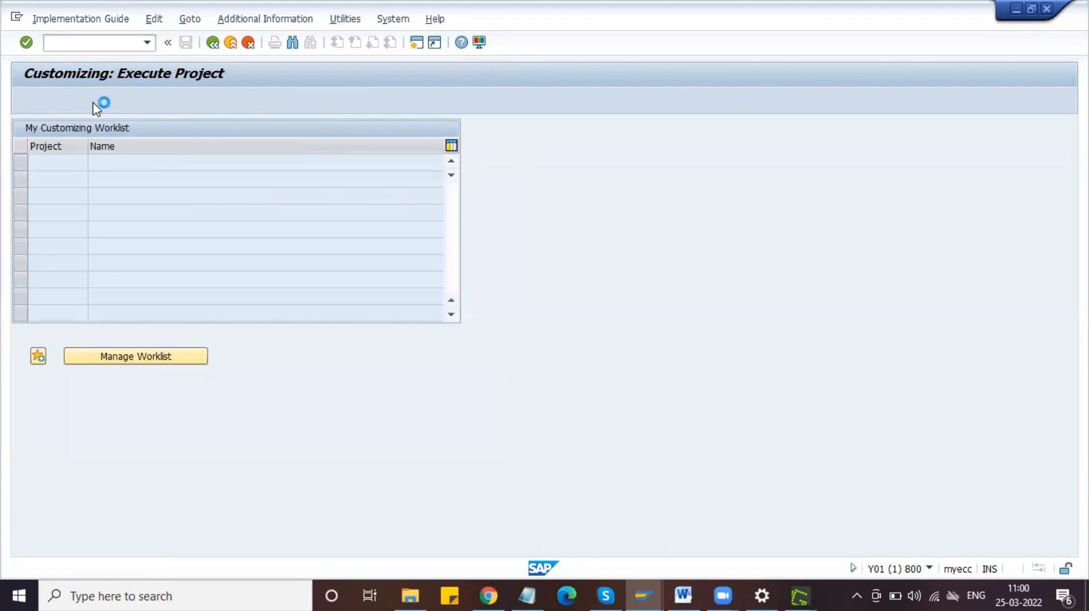
Open the Activate Consignment Prices via Info Records activity in the IMG under Materials Management, General Settings for Materials Management.
{"action": "scroll", "coordinate": [116, 360], "scroll_direction": "down", "scroll_amount": 1}
{"action": "scroll", "coordinate": [115, 361], "scroll_direction": "down", "scroll_amount": 8}
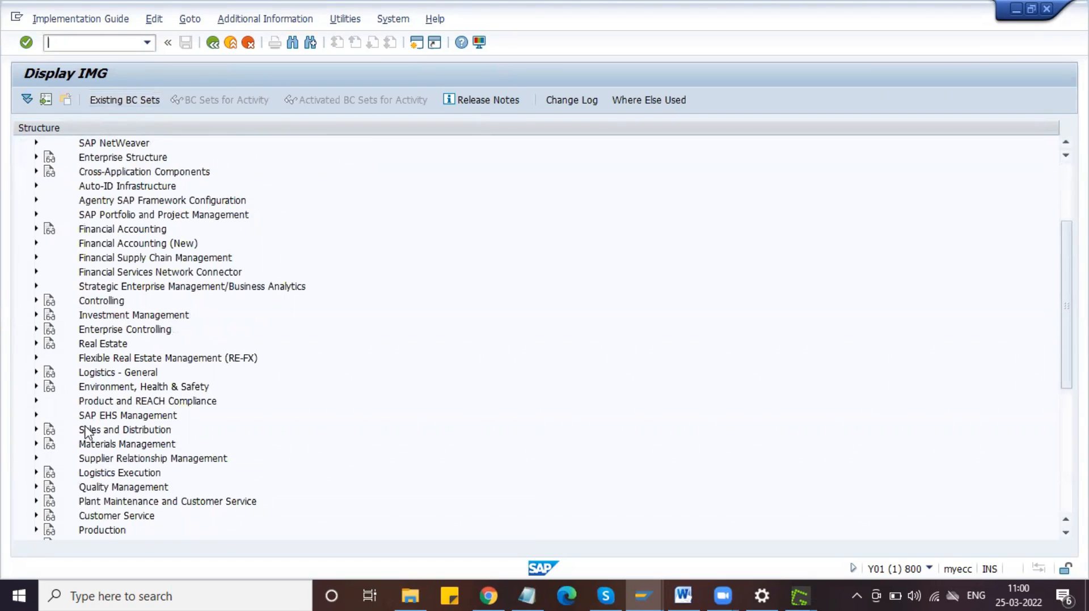
{"action": "left_click", "coordinate": [98, 448]}
{"action": "double_click", "coordinate": [98, 448]}
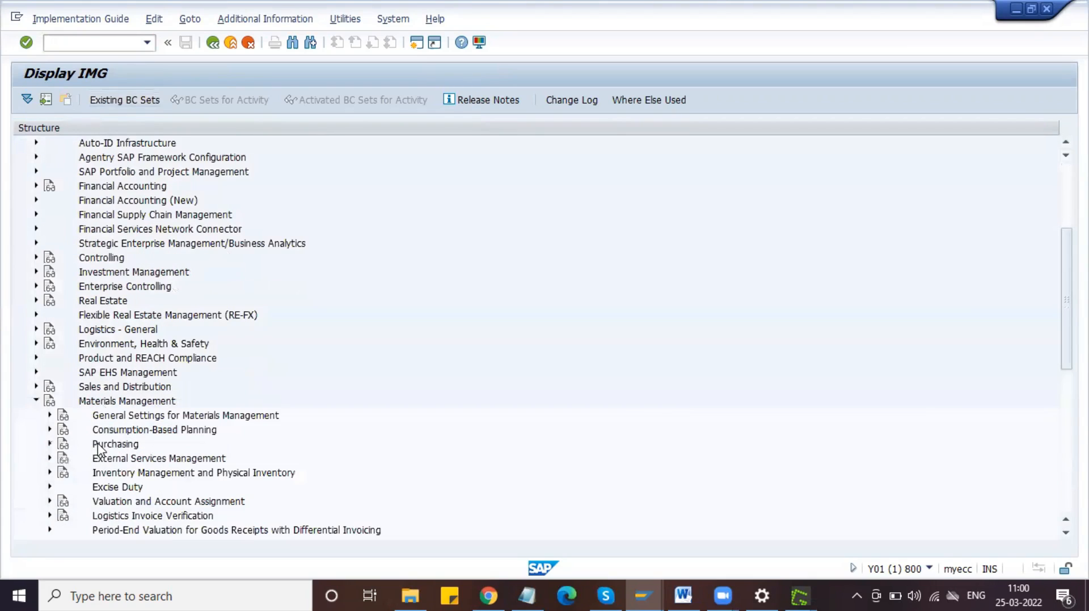
{"action": "double_click", "coordinate": [110, 419]}
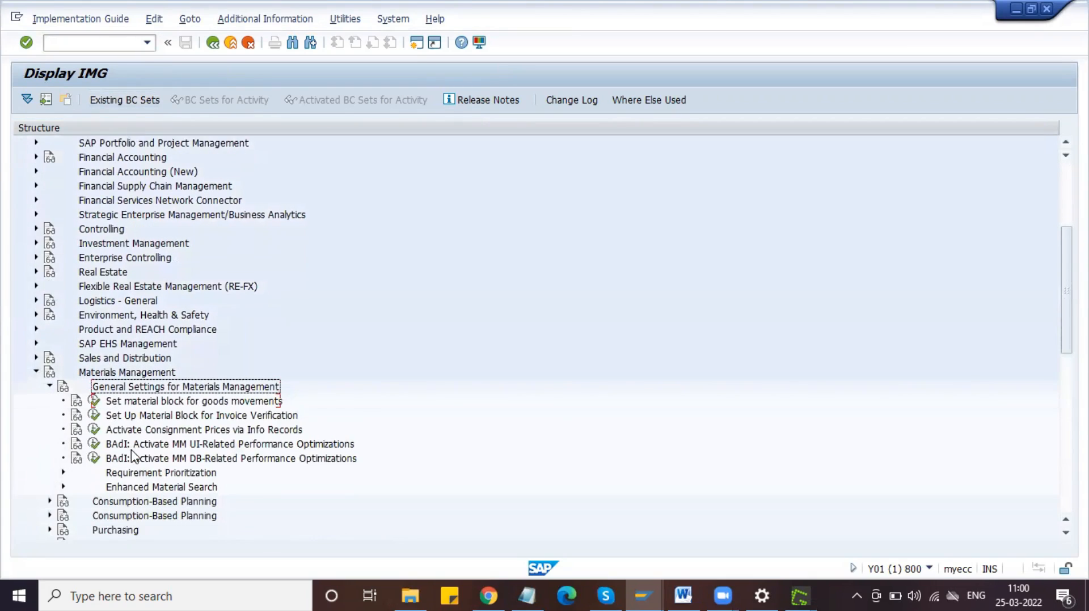
{"action": "left_click", "coordinate": [136, 402]}
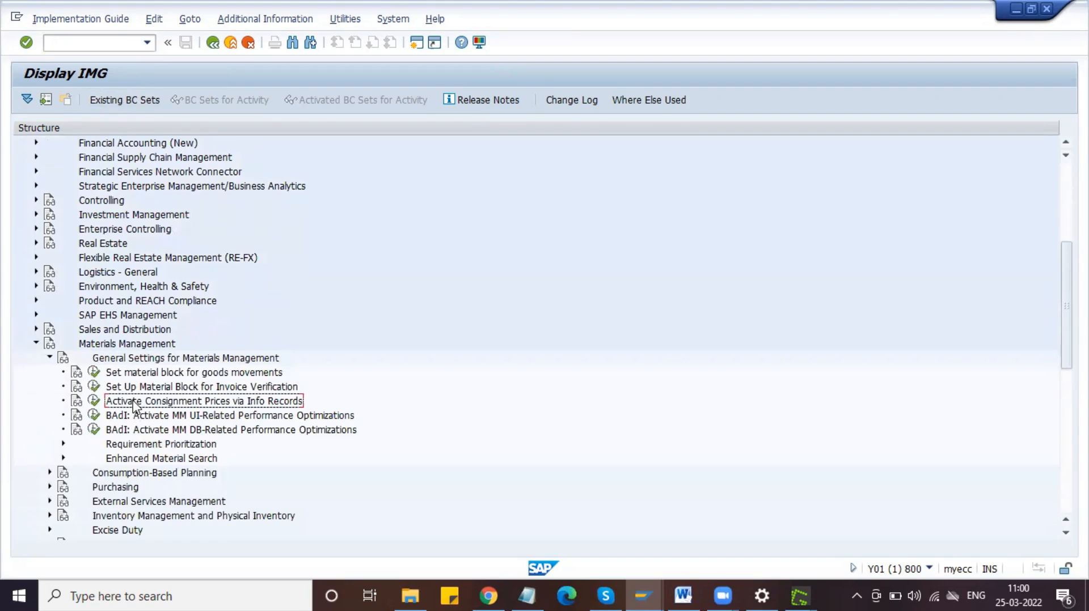
{"action": "left_click", "coordinate": [94, 401]}
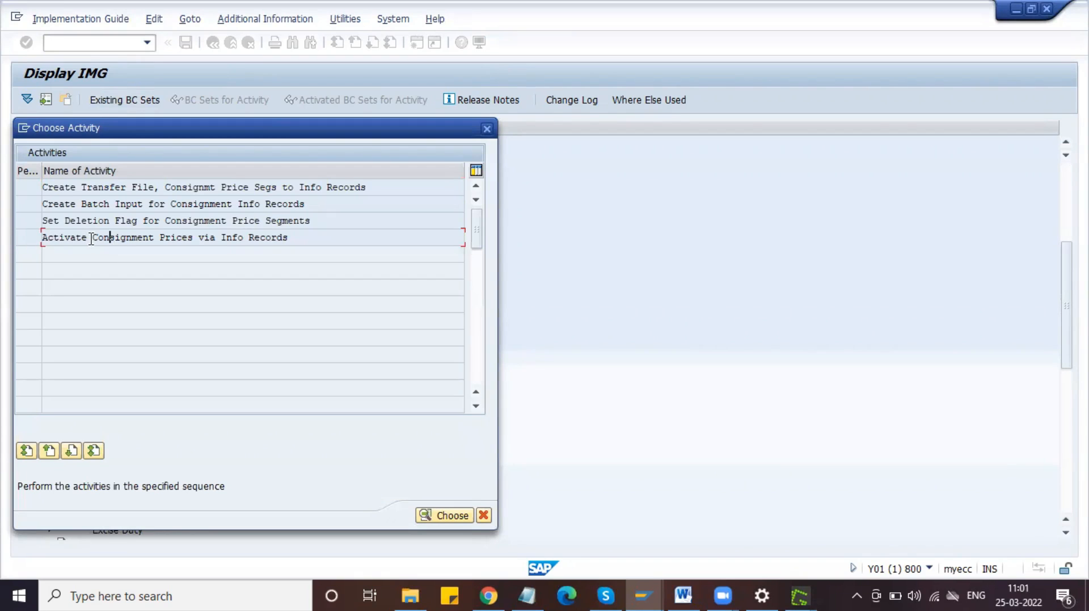
{"action": "double_click", "coordinate": [122, 242]}
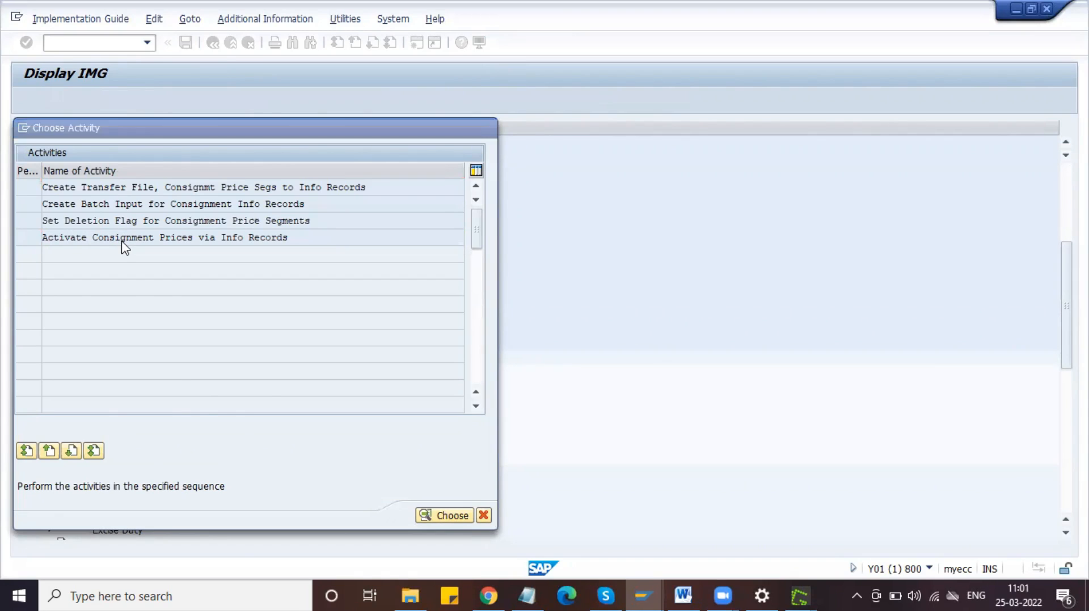
Open the Consignment Process document from the recent files in File Explorer and bring it to the front in Word.
{"action": "left_click", "coordinate": [410, 596]}
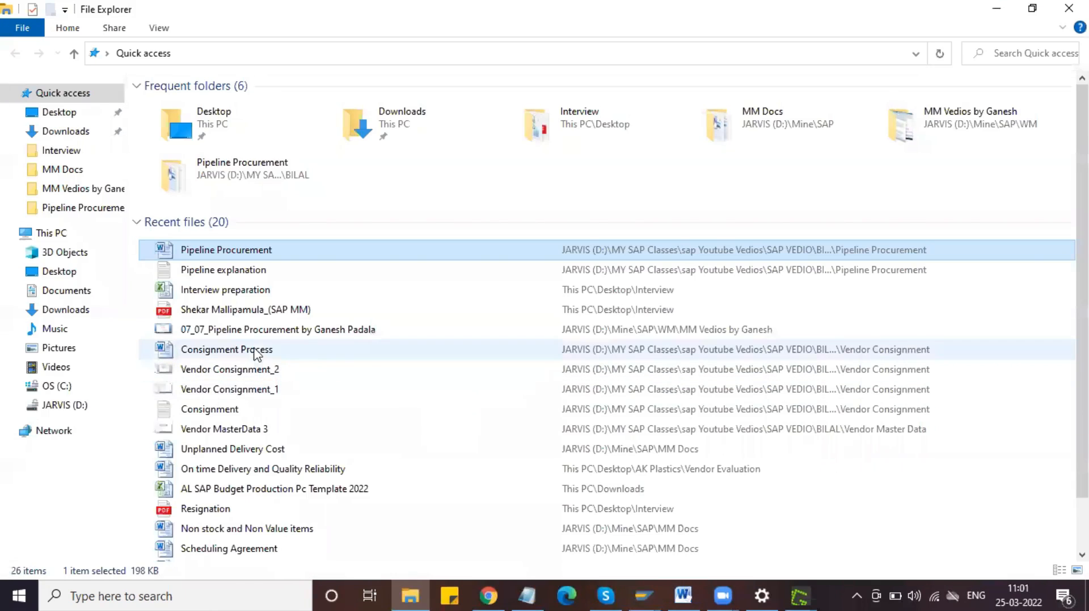
{"action": "left_click", "coordinate": [271, 358]}
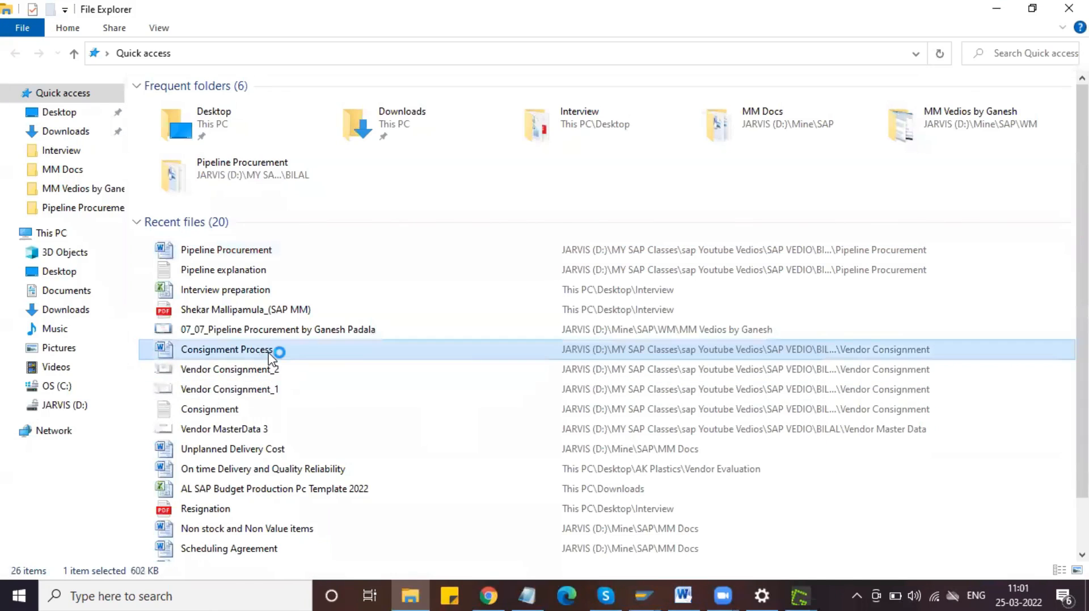
{"action": "left_click", "coordinate": [994, 10]}
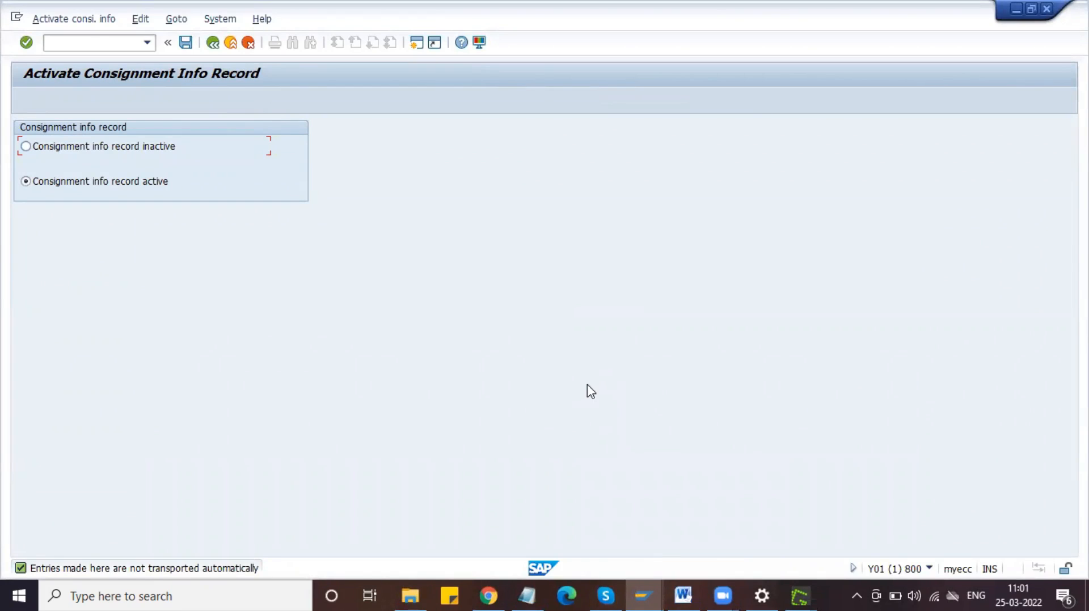
{"action": "left_click", "coordinate": [684, 595]}
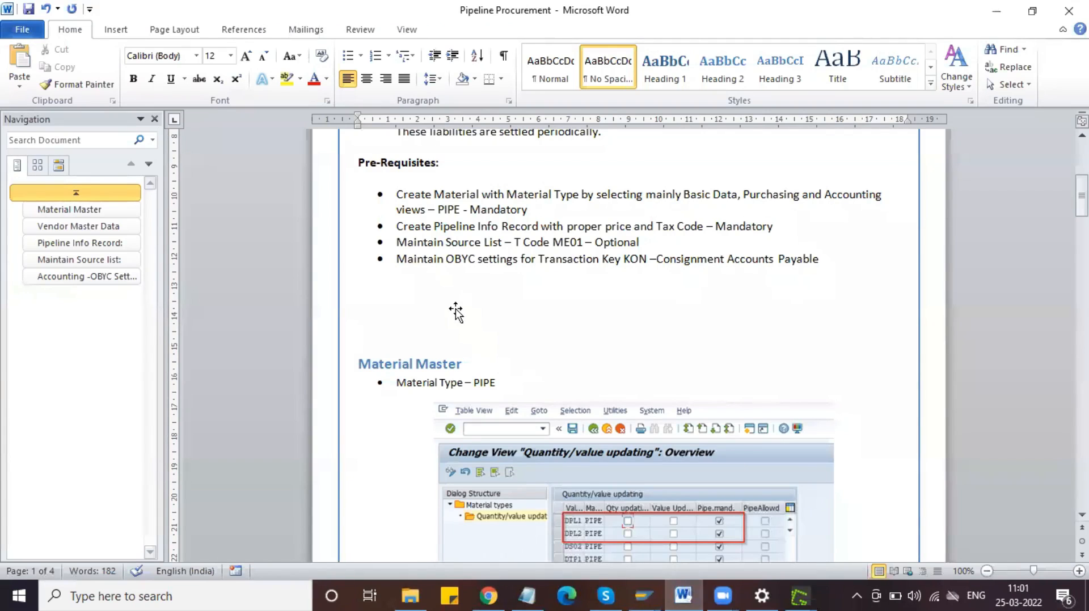
{"action": "left_click", "coordinate": [410, 596]}
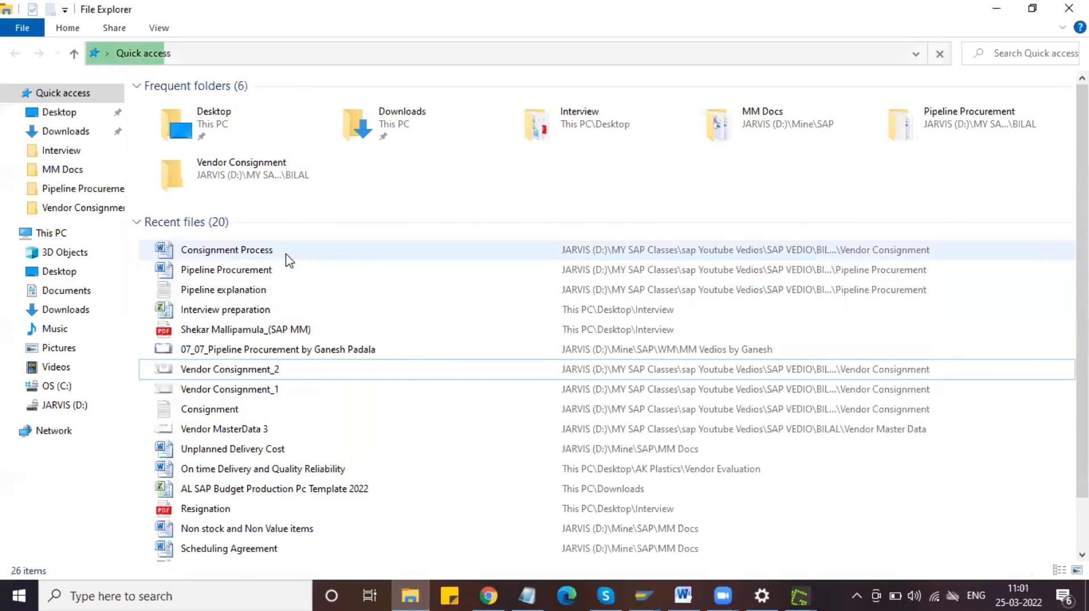
{"action": "double_click", "coordinate": [289, 256]}
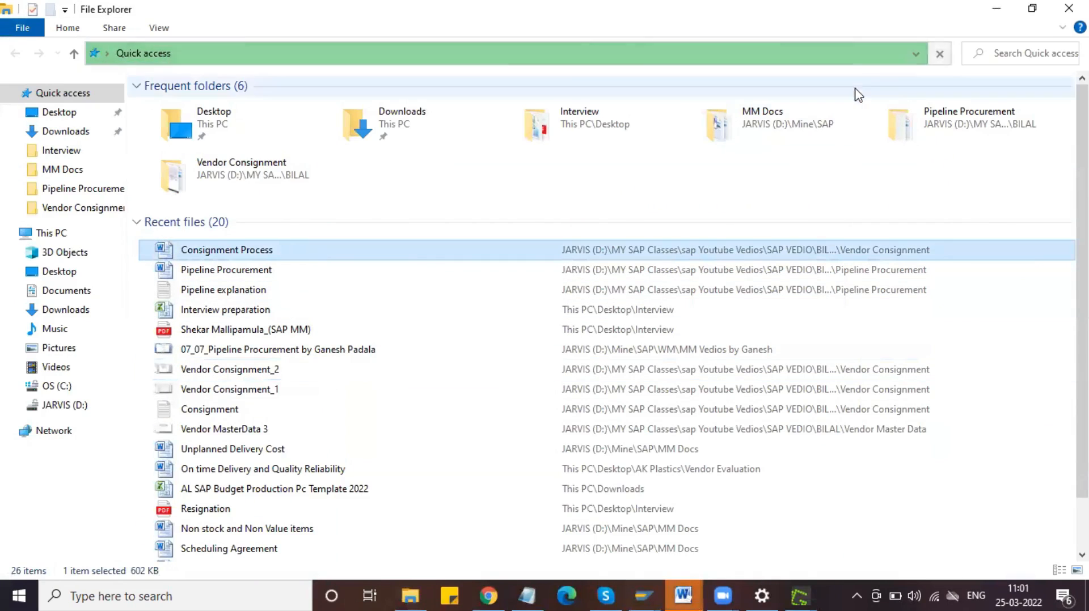
{"action": "left_click", "coordinate": [995, 8]}
{"action": "mouse_move", "coordinate": [684, 595]}
{"action": "left_click", "coordinate": [750, 536]}
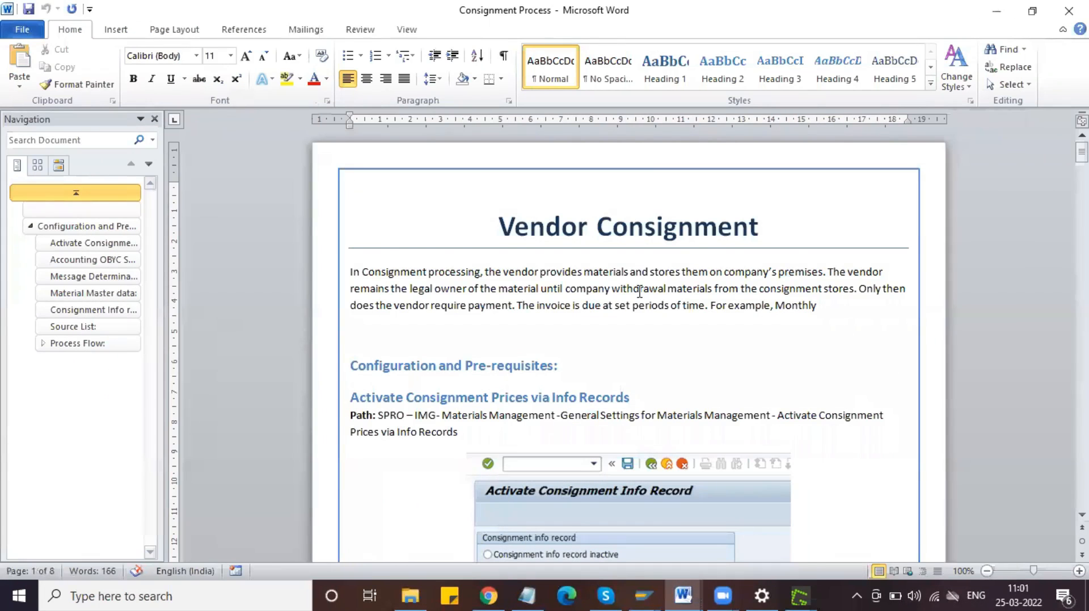
Copy the "Activate Consignment Prices via Info Records" heading together with its SPRO path text.
{"action": "scroll", "coordinate": [549, 311], "scroll_direction": "down", "scroll_amount": 5}
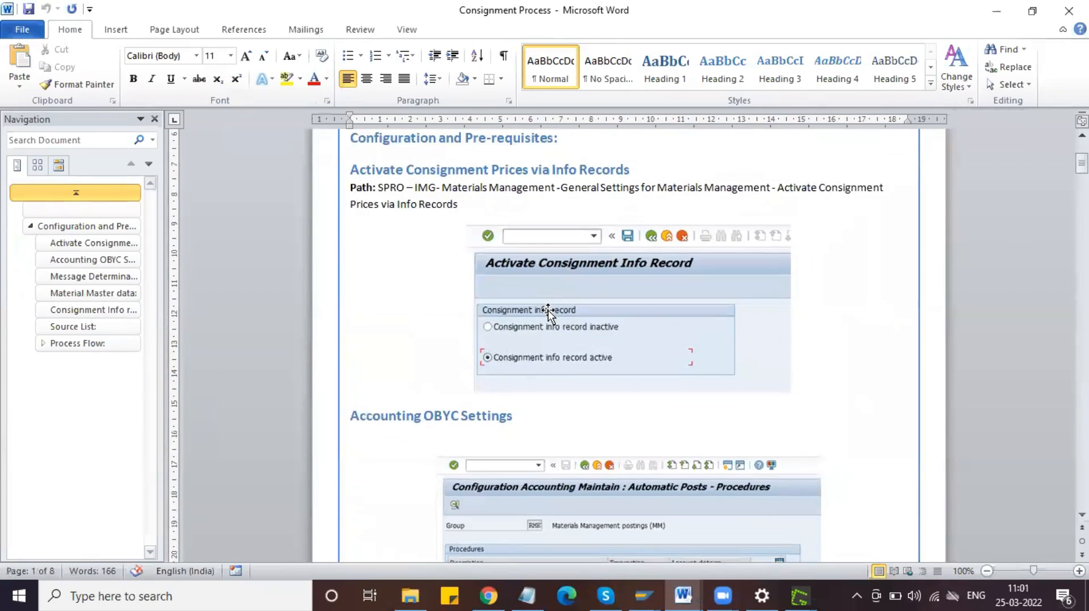
{"action": "scroll", "coordinate": [549, 357], "scroll_direction": "down", "scroll_amount": 2}
{"action": "scroll", "coordinate": [549, 357], "scroll_direction": "up", "scroll_amount": 3}
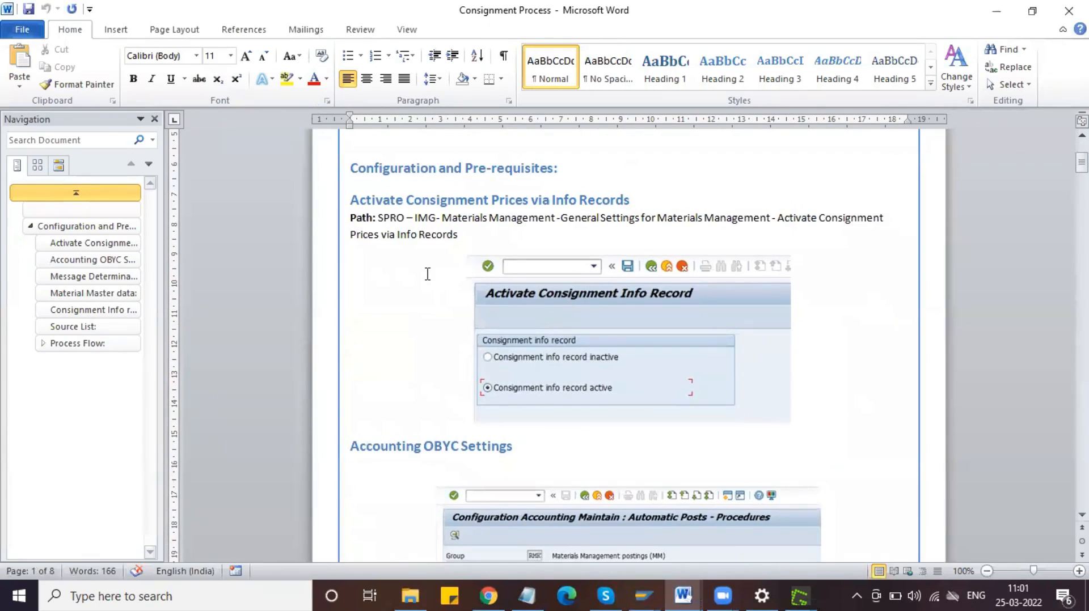
{"action": "left_click_drag", "start_coordinate": [461, 234], "coordinate": [339, 200]}
{"action": "key", "text": "ctrl+c"}
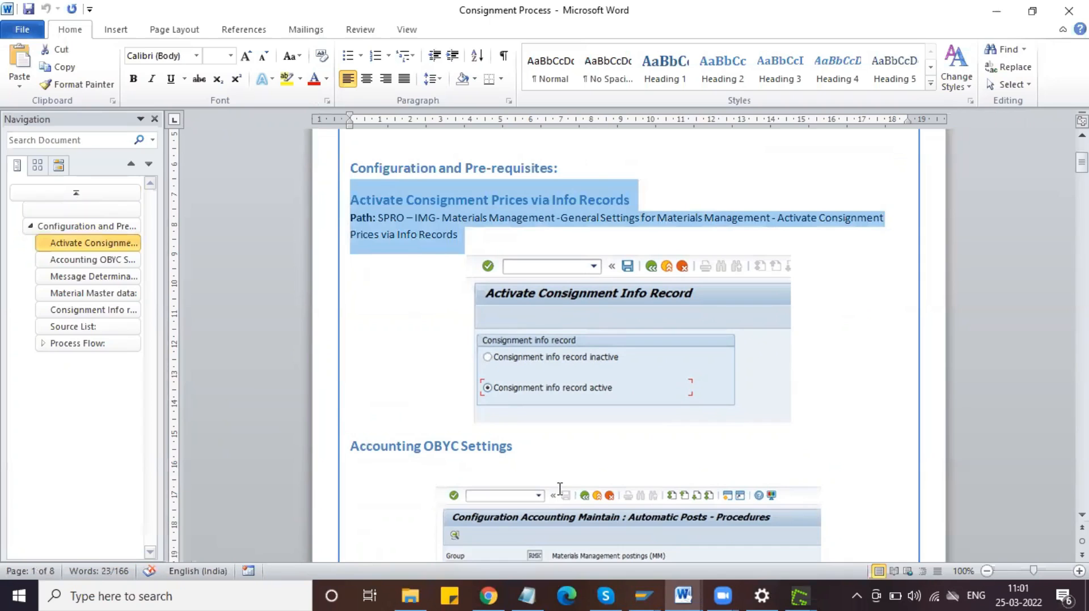
Switch to the Pipeline Procurement document and paste the copied heading and path into the blank space above Material Master.
{"action": "left_click", "coordinate": [684, 596]}
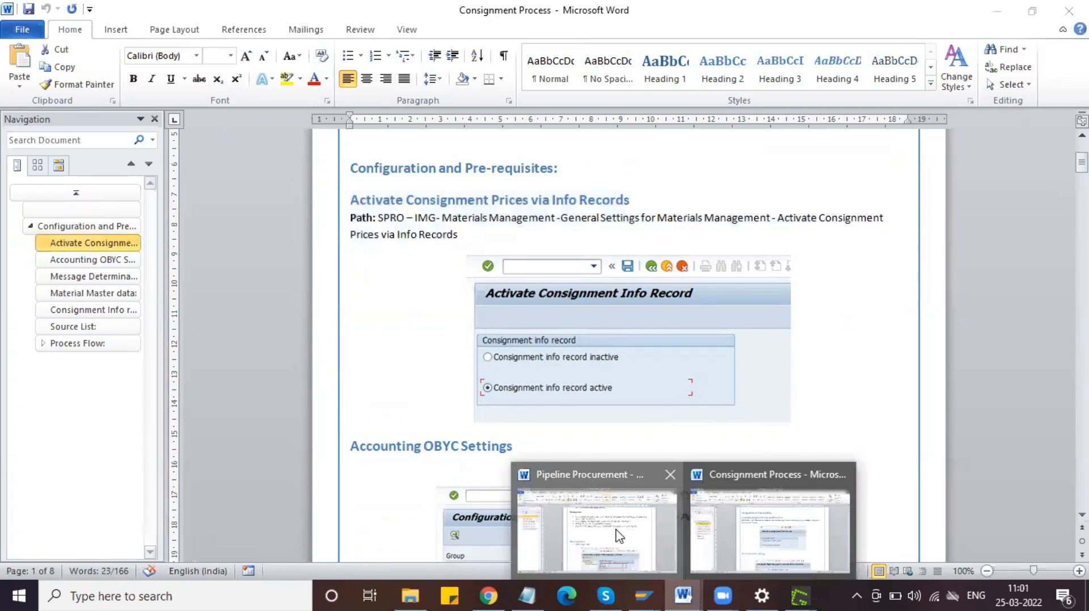
{"action": "left_click", "coordinate": [598, 527]}
{"action": "left_click", "coordinate": [434, 326]}
{"action": "key", "text": "ctrl+v"}
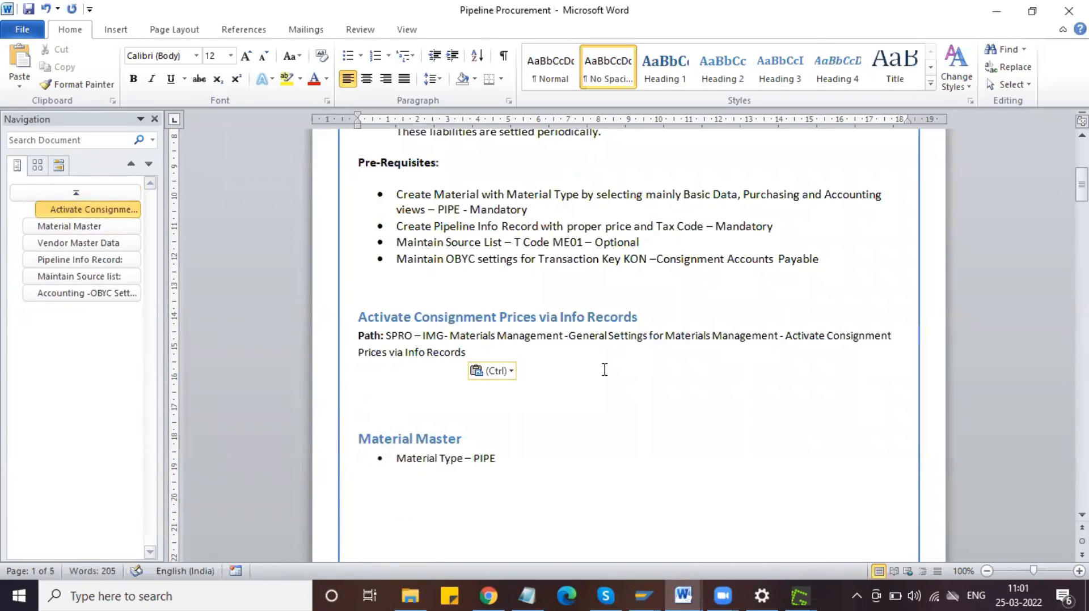
Copy the Activate Consignment Info Record screenshot from the Consignment Process document and paste it under the SPRO path in Pipeline Procurement.
{"action": "key", "text": "alt+Tab"}
{"action": "left_click", "coordinate": [575, 349]}
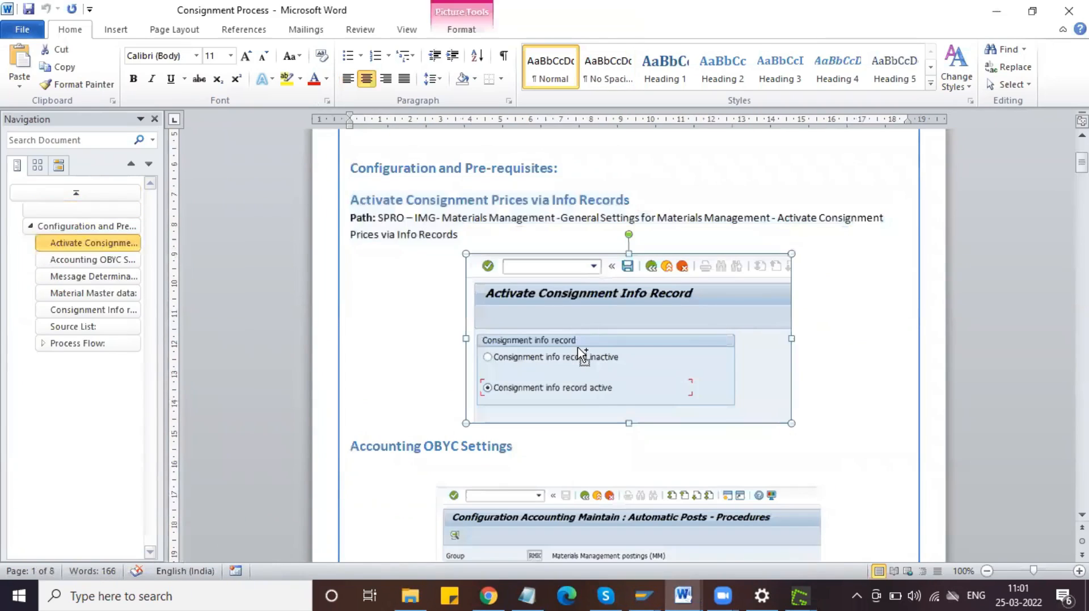
{"action": "key", "text": "ctrl+c"}
{"action": "key", "text": "alt+Tab"}
{"action": "key", "text": "ctrl+v"}
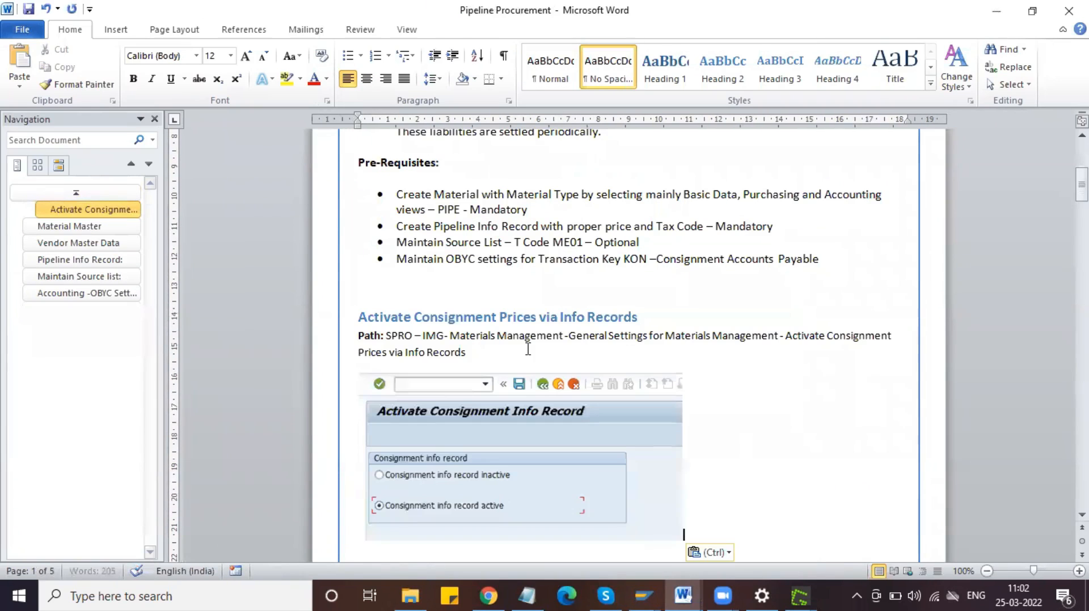
Center the pasted Activate Consignment Info Record screenshot and add an empty line after it.
{"action": "left_click", "coordinate": [519, 394]}
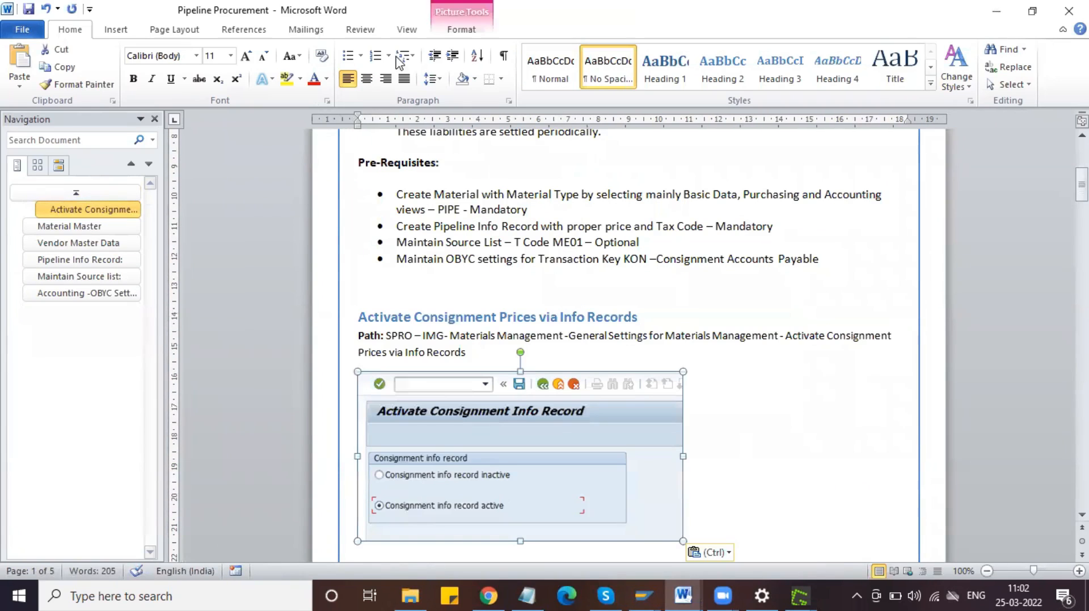
{"action": "left_click", "coordinate": [366, 79]}
{"action": "scroll", "coordinate": [524, 344], "scroll_direction": "down", "scroll_amount": 3}
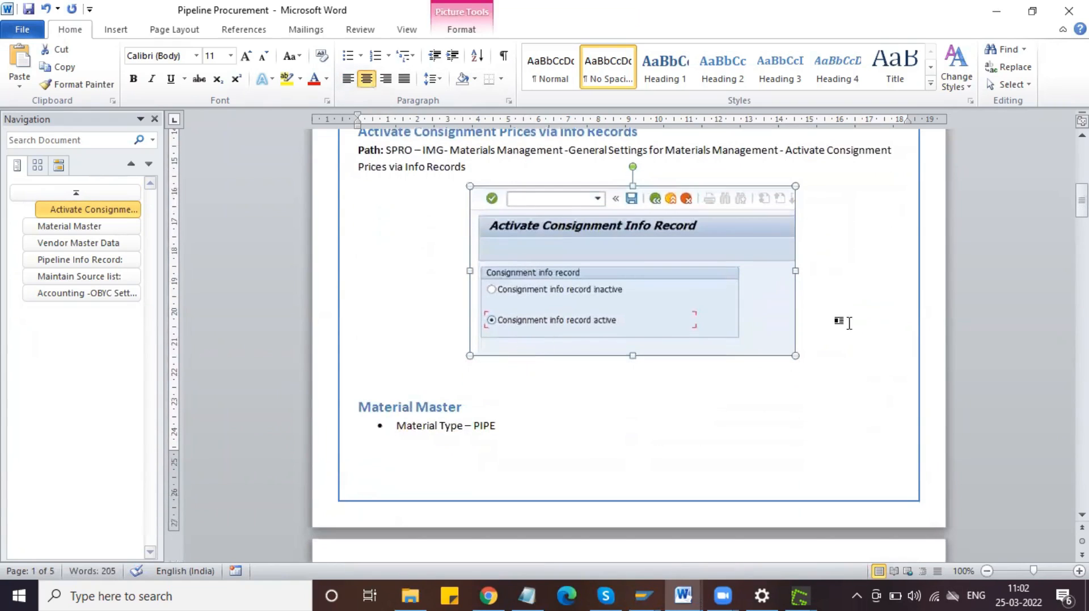
{"action": "left_click", "coordinate": [851, 345]}
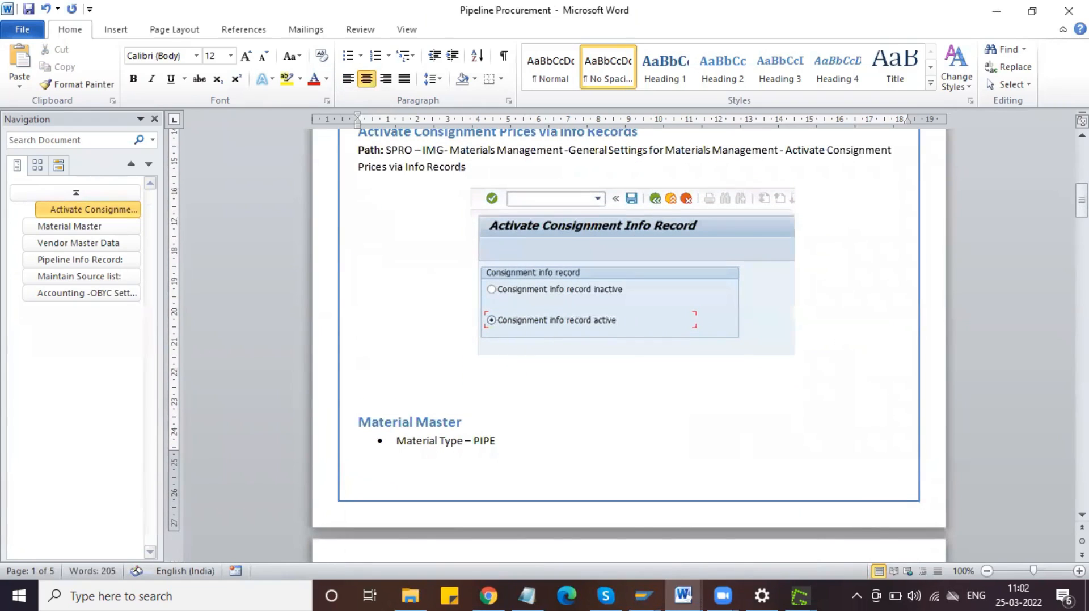
Copy the "Message Determination in LIV" heading, path and "Create a Condition record" bullet from Consignment Process into Pipeline Procurement below the screenshot.
{"action": "key", "text": "alt+Tab"}
{"action": "scroll", "coordinate": [571, 394], "scroll_direction": "down", "scroll_amount": 10}
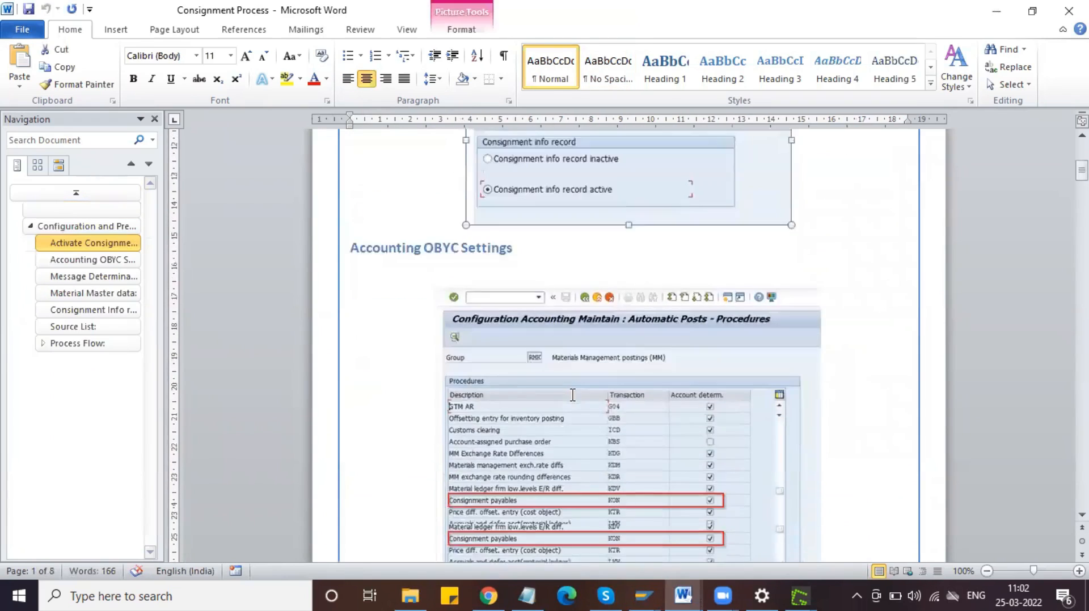
{"action": "scroll", "coordinate": [572, 395], "scroll_direction": "down", "scroll_amount": 5}
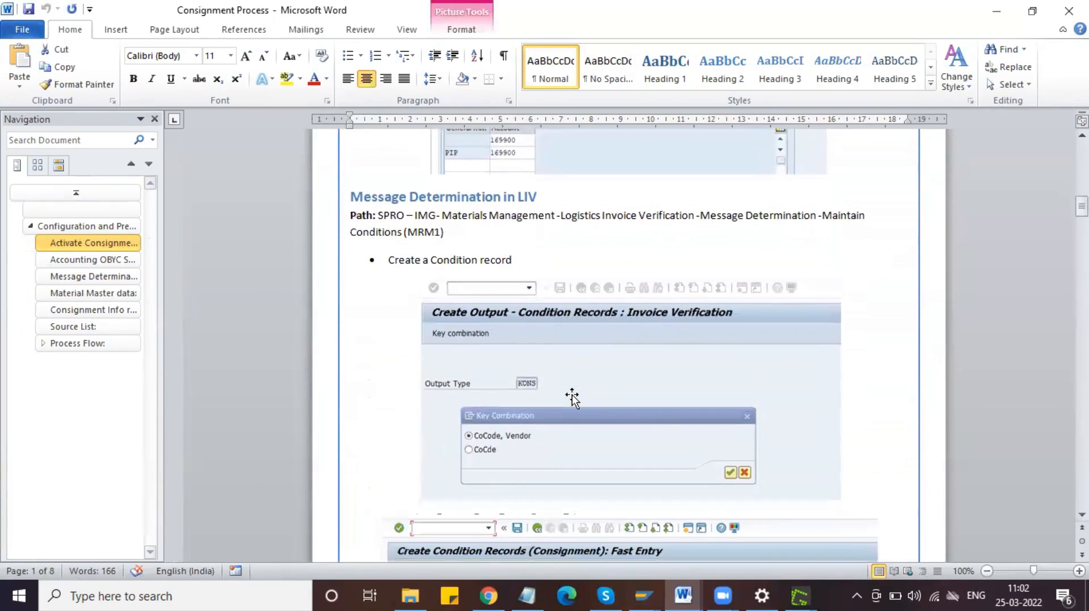
{"action": "left_click_drag", "start_coordinate": [351, 193], "coordinate": [493, 257]}
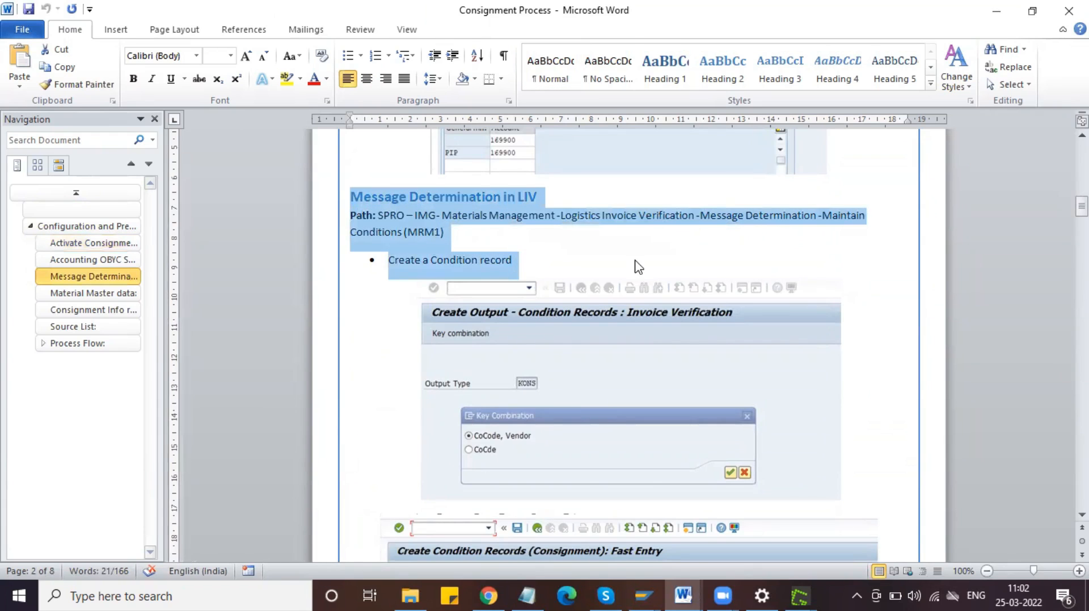
{"action": "key", "text": "alt+Tab"}
{"action": "key", "text": "ctrl+v"}
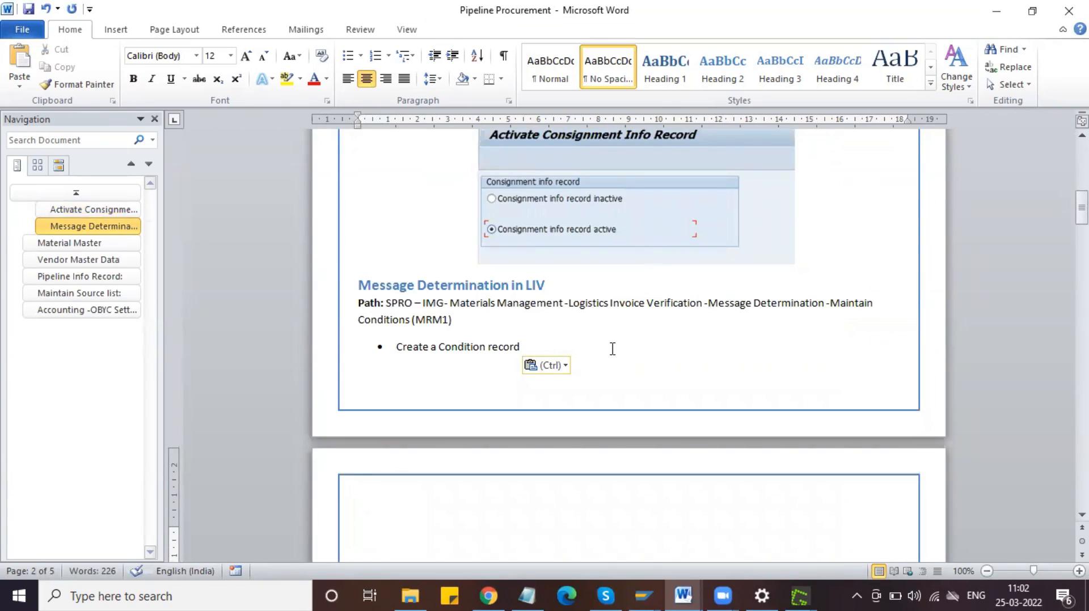
{"action": "key", "text": "Return"}
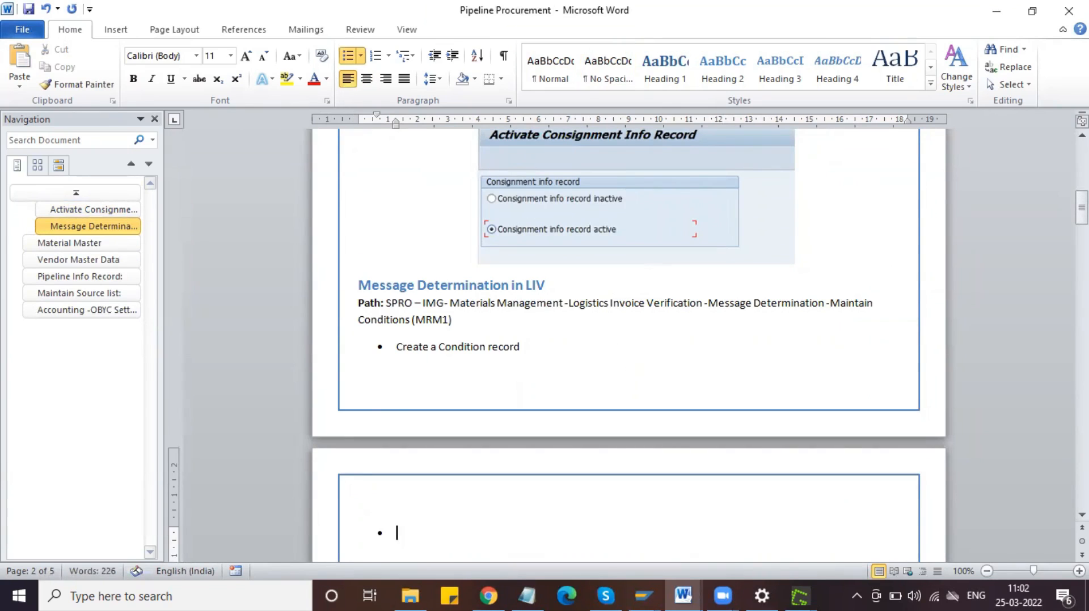
Copy the Key Combination screenshot from Consignment Process and paste it below the condition record bullet in Pipeline Procurement, removing the empty bullet.
{"action": "key", "text": "alt+Tab"}
{"action": "left_click", "coordinate": [526, 415]}
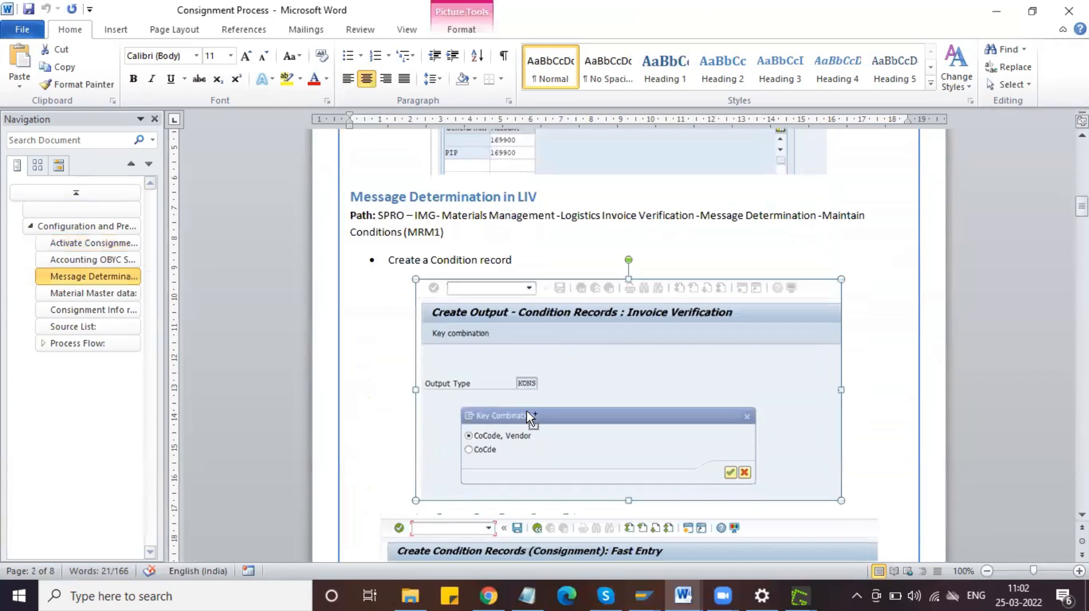
{"action": "key", "text": "alt+Tab"}
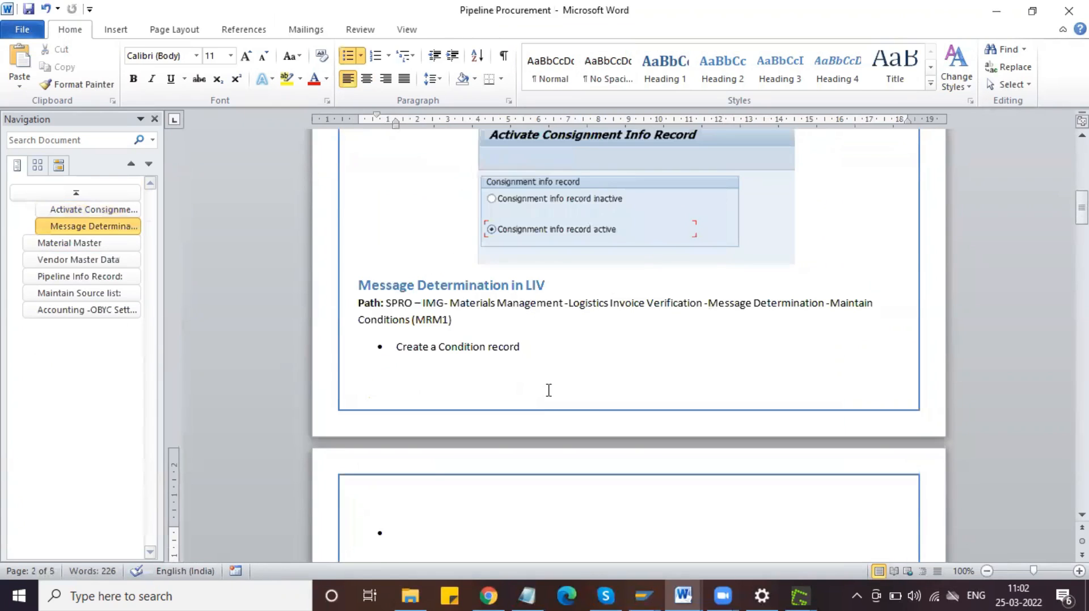
{"action": "scroll", "coordinate": [549, 390], "scroll_direction": "down", "scroll_amount": 3}
{"action": "key", "text": "BackSpace"}
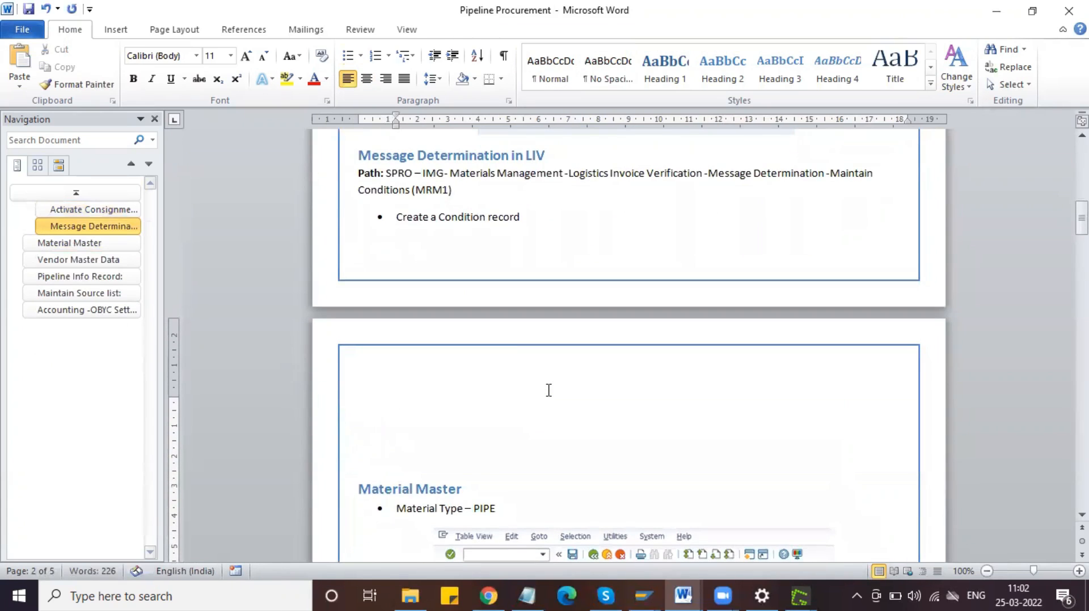
{"action": "key", "text": "BackSpace"}
{"action": "key", "text": "BackSpace"}
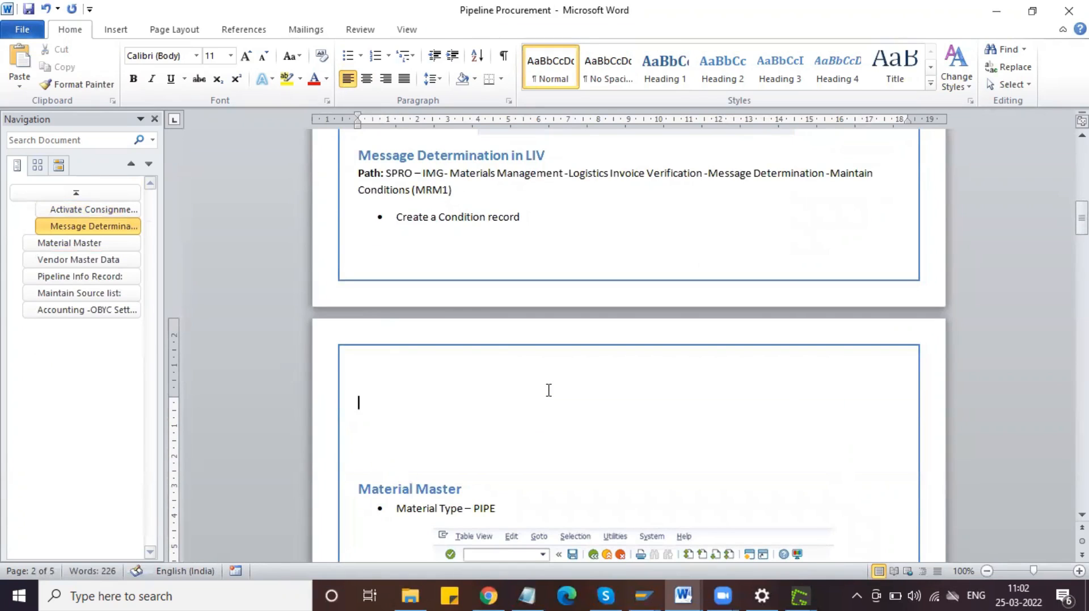
{"action": "key", "text": "ctrl+v"}
Center the pasted Key Combination screenshot and shrink it slightly.
{"action": "left_click", "coordinate": [551, 397]}
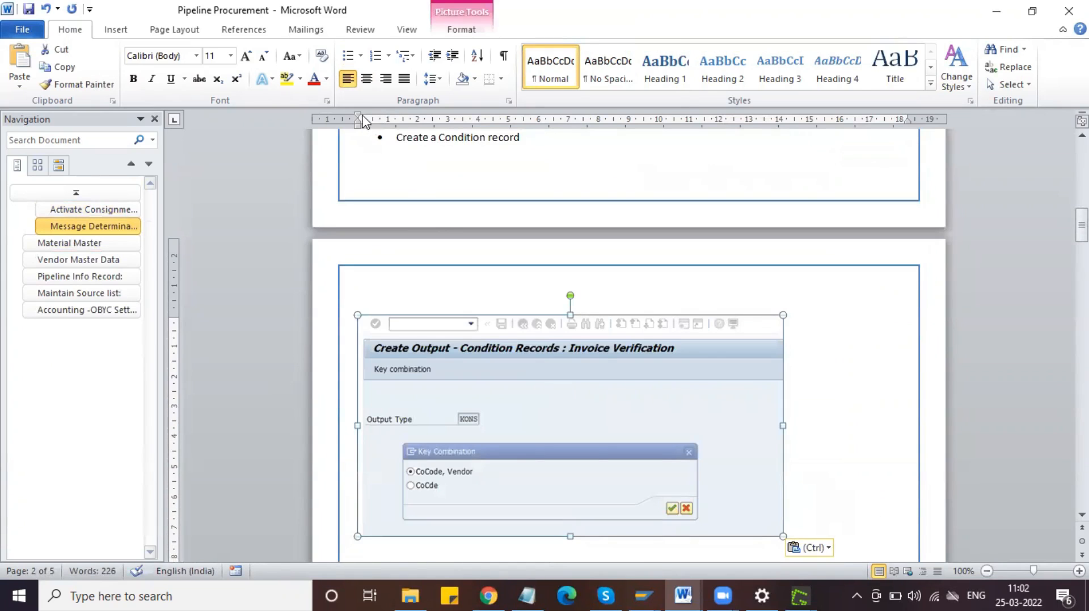
{"action": "left_click", "coordinate": [367, 79]}
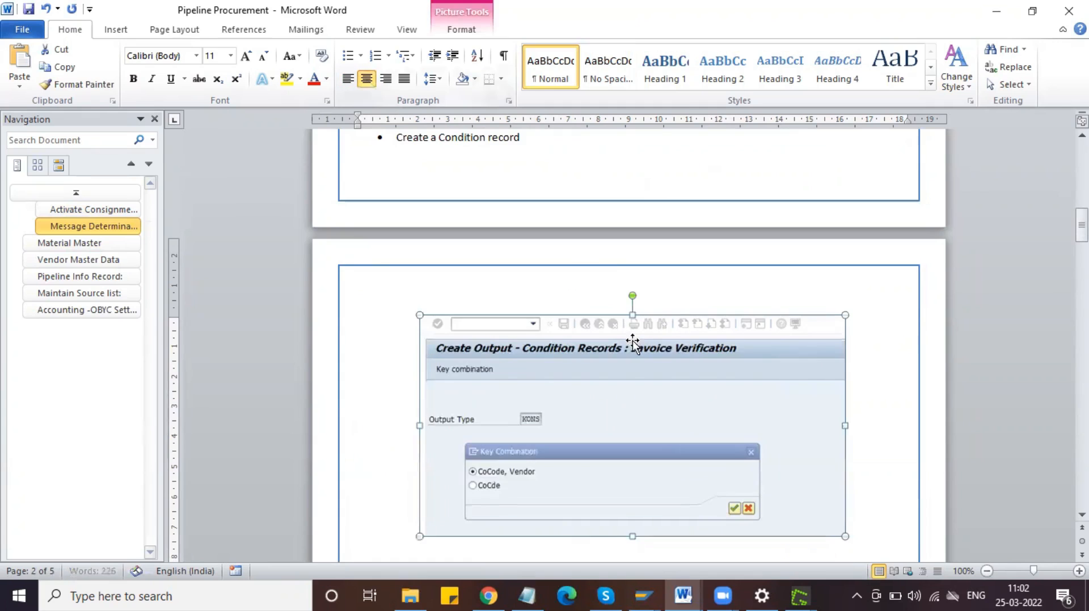
{"action": "scroll", "coordinate": [634, 346], "scroll_direction": "down", "scroll_amount": 1}
{"action": "scroll", "coordinate": [634, 346], "scroll_direction": "down", "scroll_amount": 1}
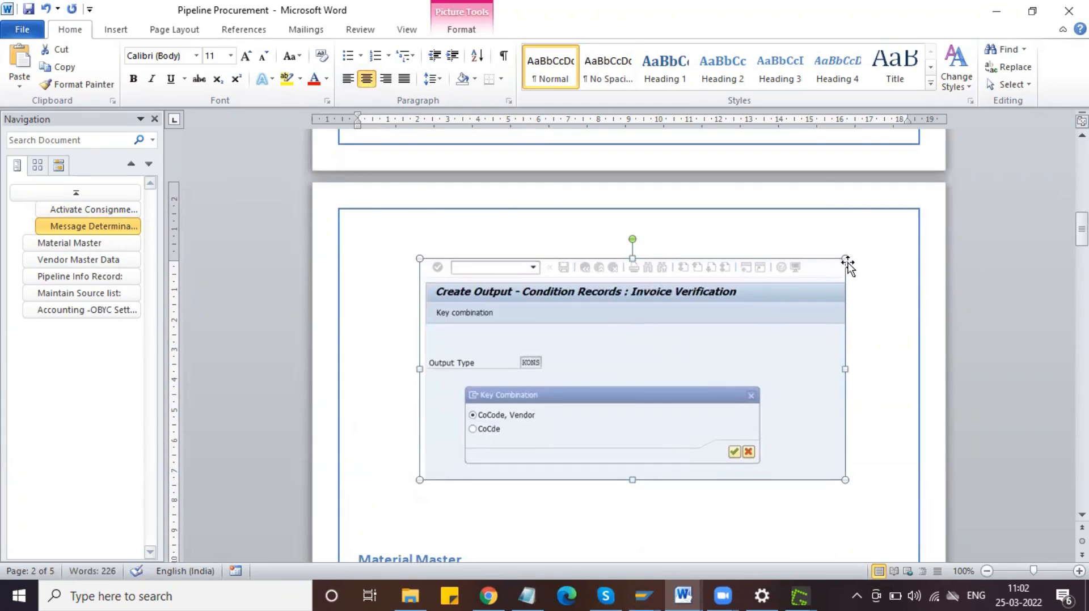
{"action": "left_click_drag", "start_coordinate": [846, 259], "coordinate": [808, 294]}
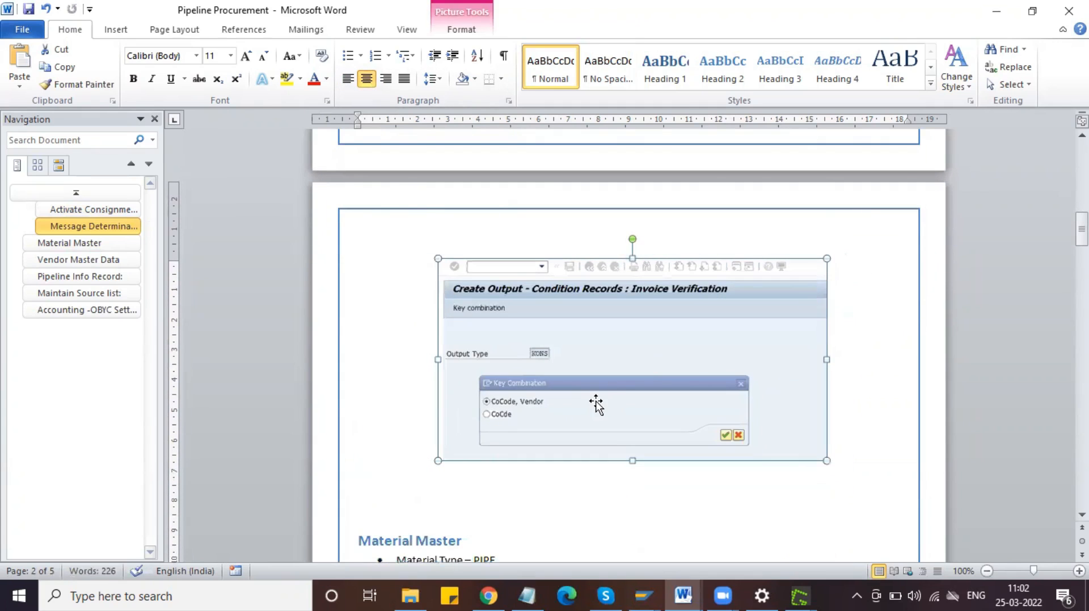
{"action": "scroll", "coordinate": [591, 397], "scroll_direction": "down", "scroll_amount": 5}
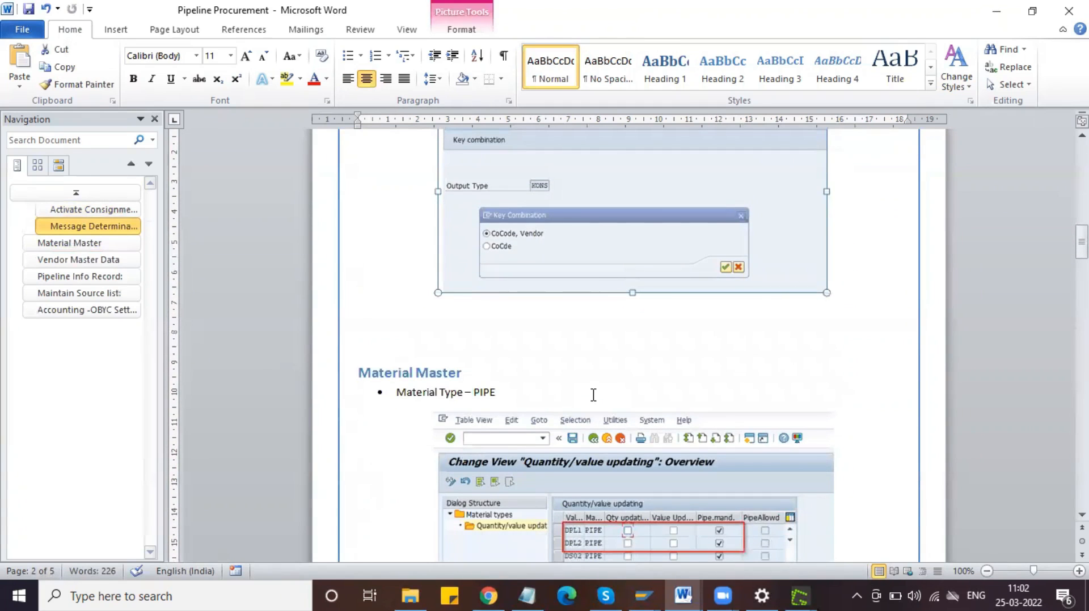
{"action": "scroll", "coordinate": [572, 317], "scroll_direction": "up", "scroll_amount": 1}
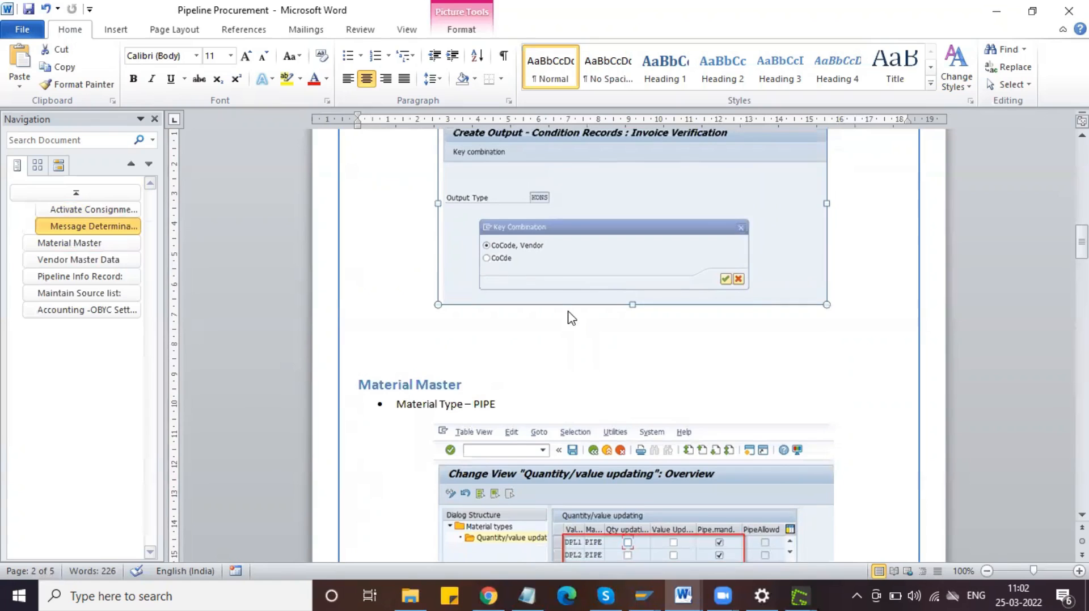
Review the remaining condition record screenshots in Consignment Process and compare them with the Message Determination section in Pipeline Procurement.
{"action": "key", "text": "alt+Tab"}
{"action": "scroll", "coordinate": [550, 322], "scroll_direction": "down", "scroll_amount": 7}
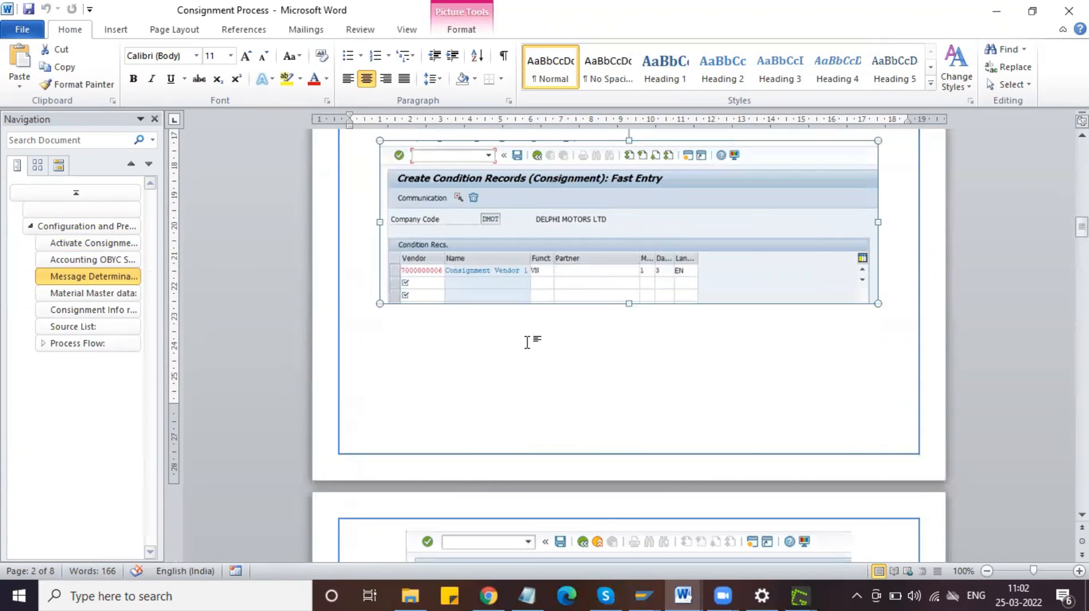
{"action": "scroll", "coordinate": [527, 343], "scroll_direction": "down", "scroll_amount": 9}
{"action": "scroll", "coordinate": [520, 361], "scroll_direction": "down", "scroll_amount": 1}
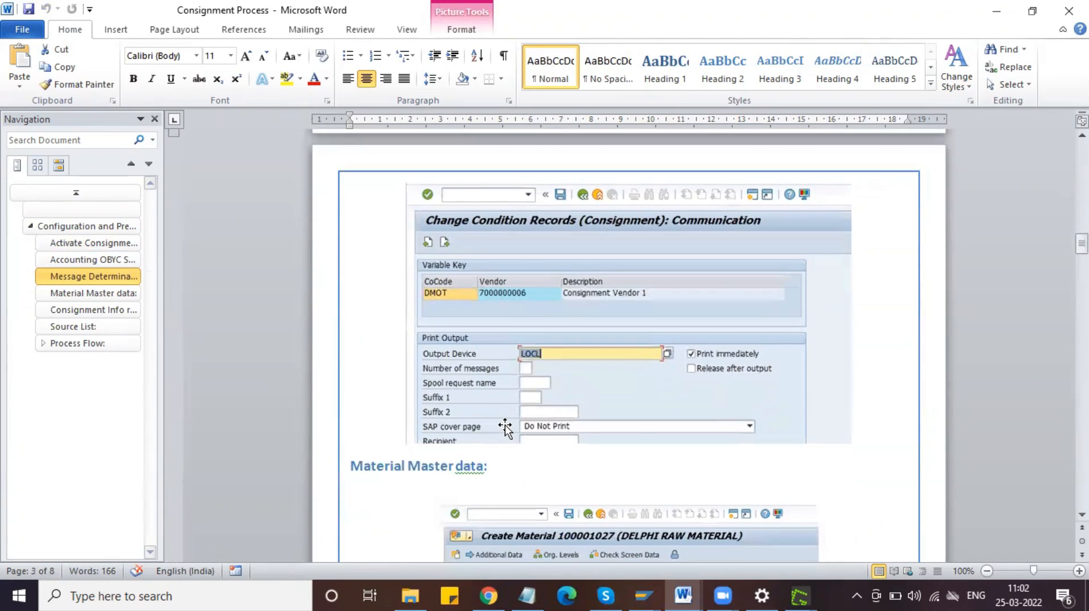
{"action": "key", "text": "alt+Tab"}
{"action": "scroll", "coordinate": [541, 335], "scroll_direction": "up", "scroll_amount": 9}
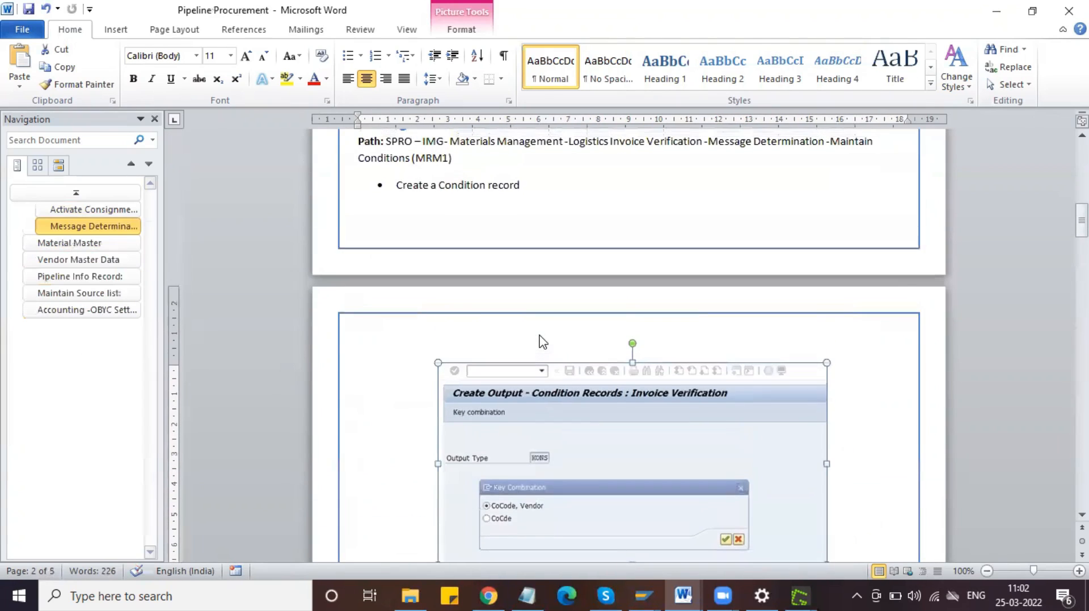
{"action": "scroll", "coordinate": [540, 335], "scroll_direction": "up", "scroll_amount": 1}
{"action": "scroll", "coordinate": [539, 340], "scroll_direction": "down", "scroll_amount": 10}
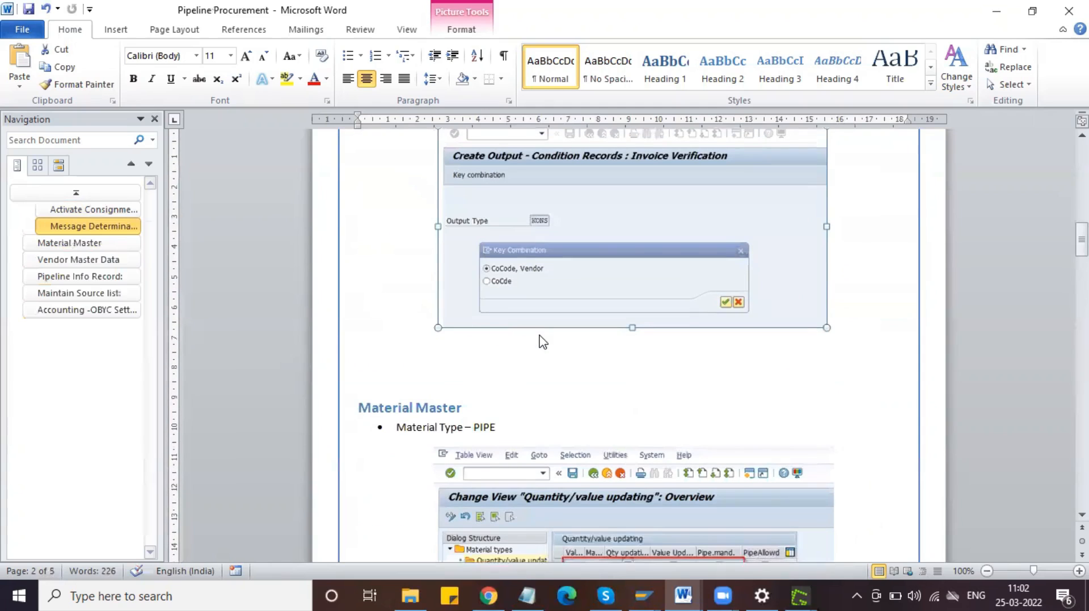
Switch to SAP and open transaction MRM1 in a new session.
{"action": "mouse_move", "coordinate": [647, 587]}
{"action": "left_click", "coordinate": [664, 533]}
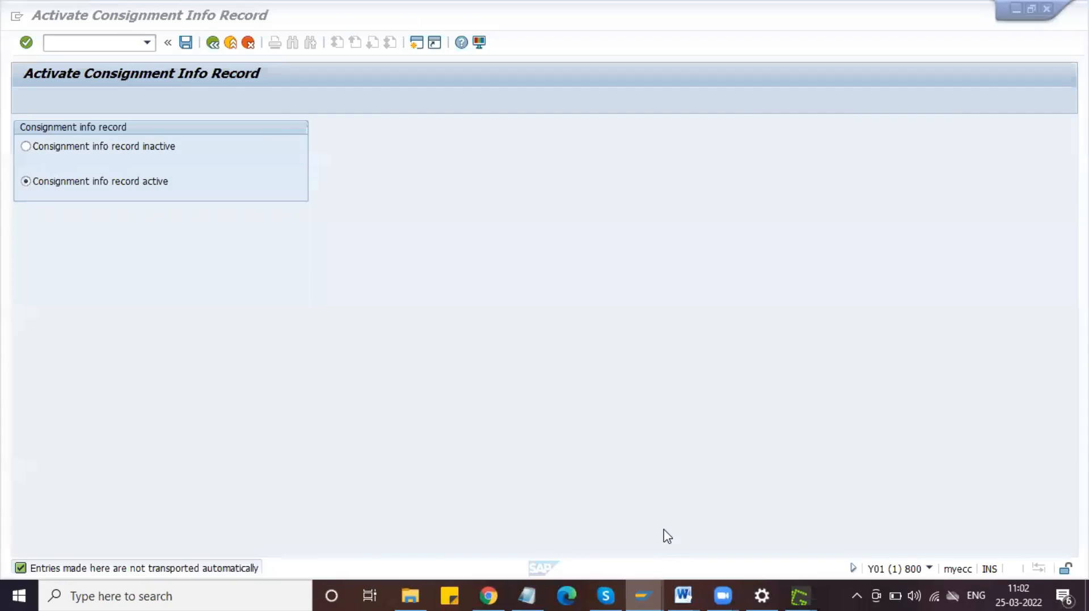
{"action": "left_click", "coordinate": [108, 43]}
{"action": "type", "text": "MRM1"}
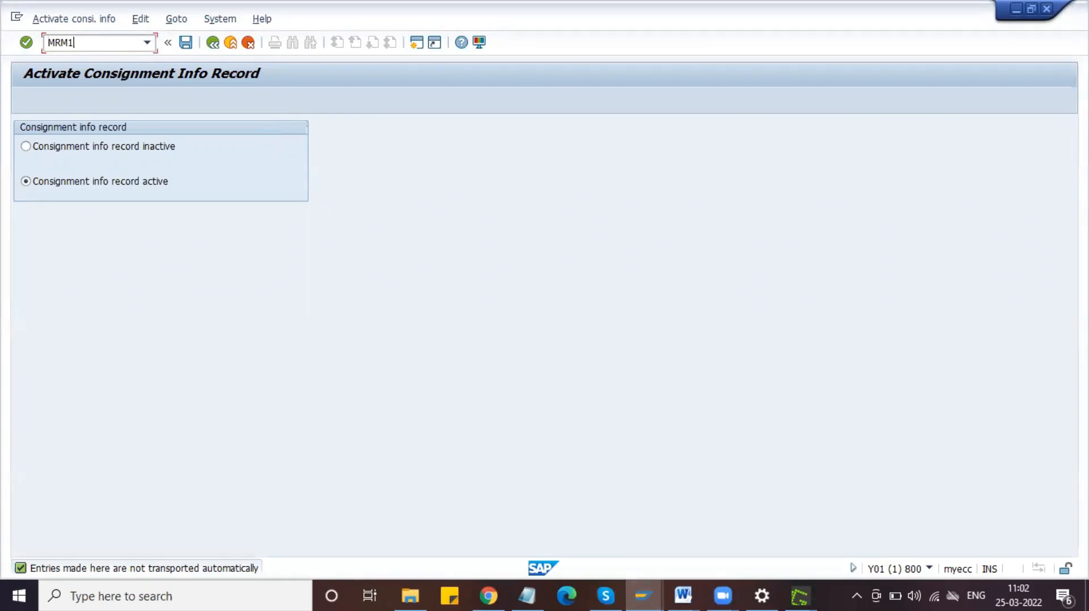
{"action": "key", "text": "Return"}
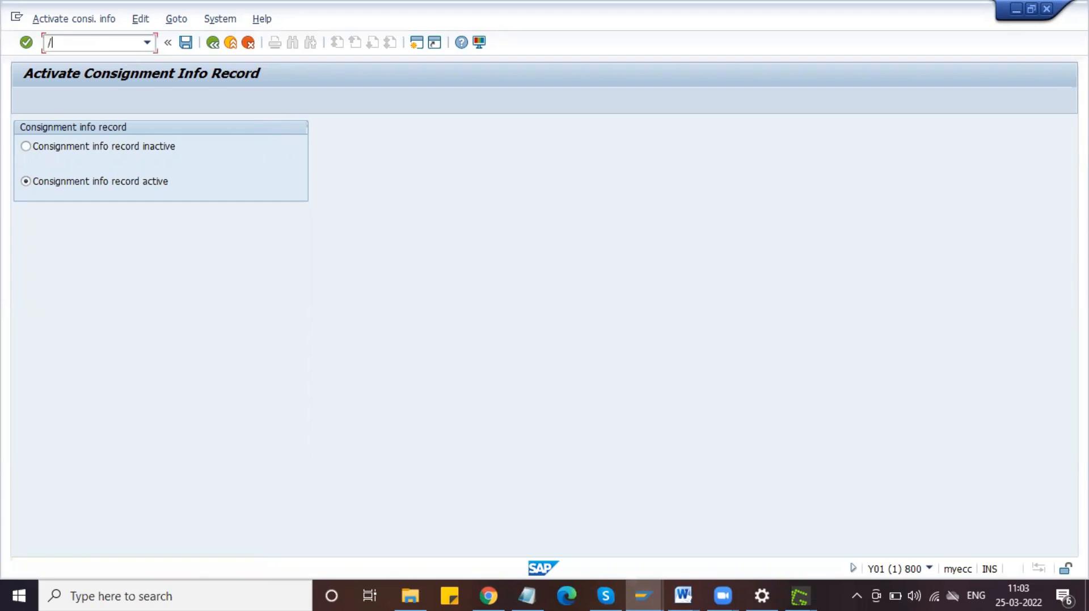
{"action": "key", "text": "Return"}
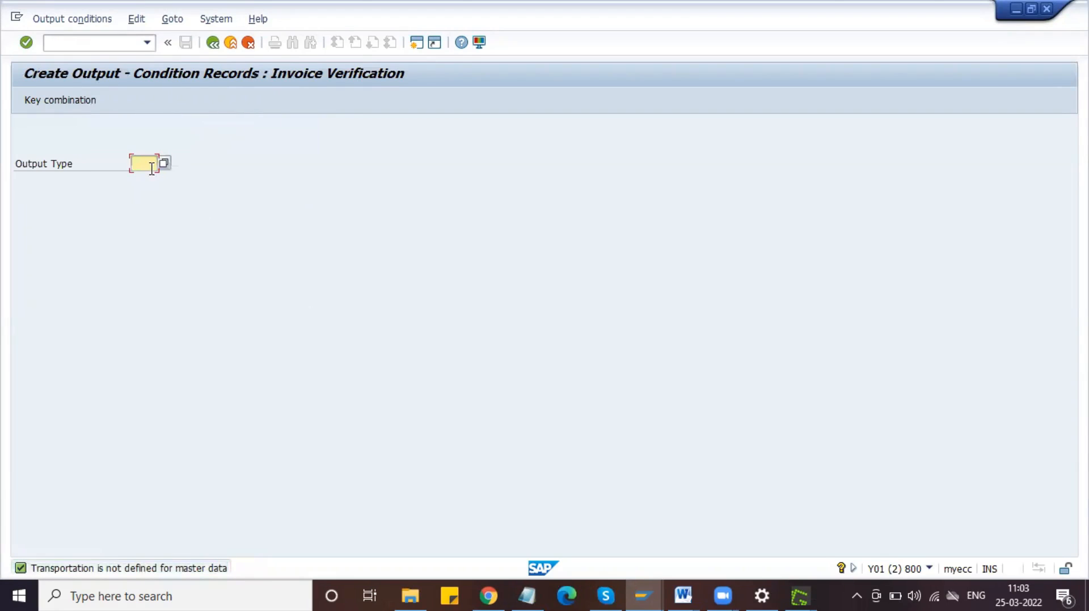
Enter output type KONS and confirm the key combination CoCode, Vendor.
{"action": "type", "text": "K"}
{"action": "key", "text": "BackSpace"}
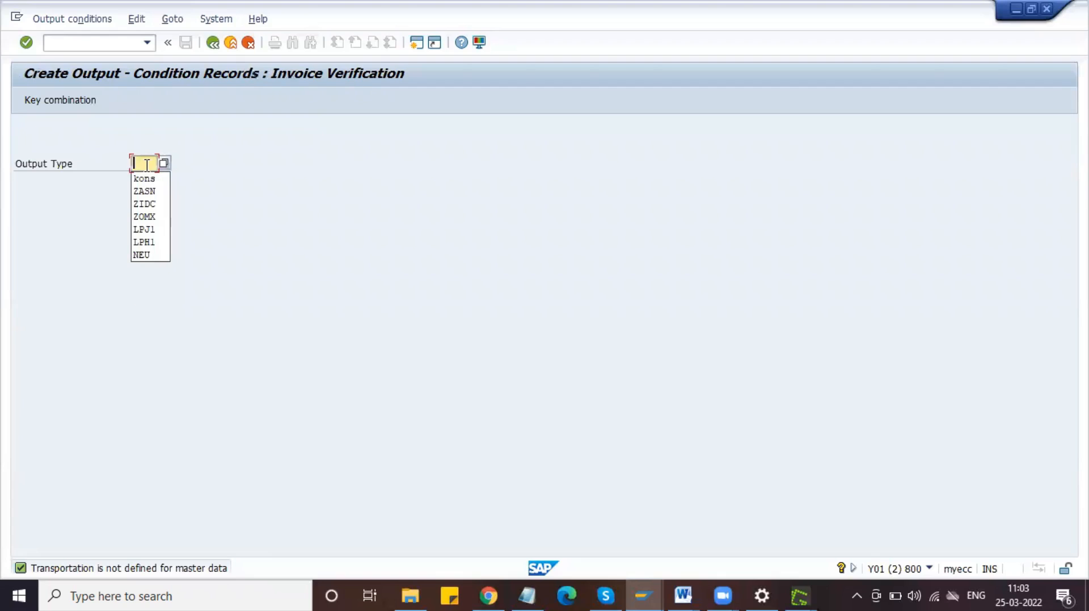
{"action": "key", "text": "Down"}
{"action": "key", "text": "Return"}
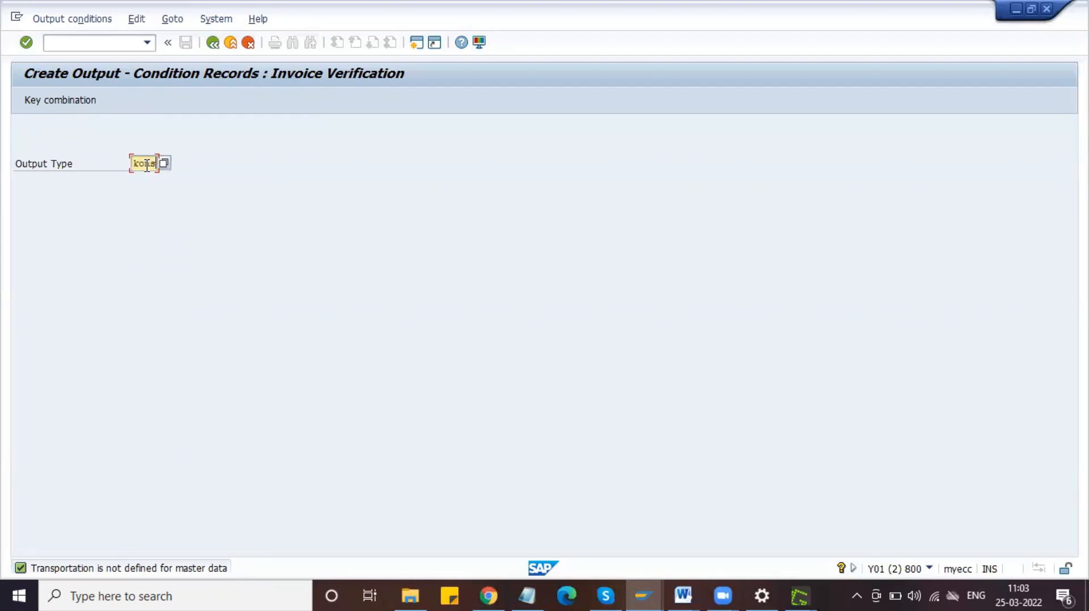
{"action": "key", "text": "Return"}
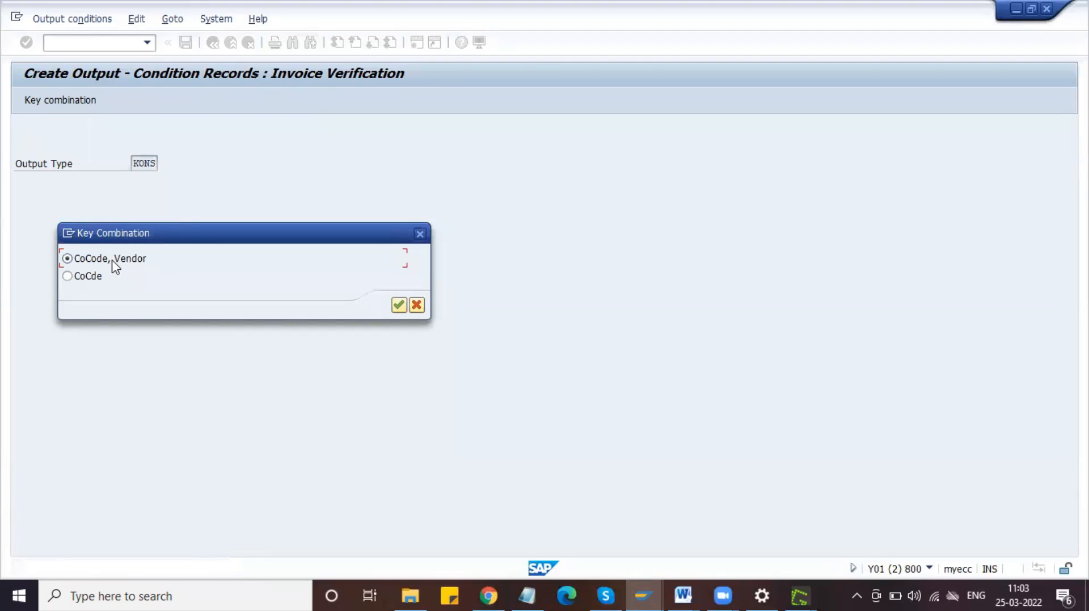
{"action": "left_click", "coordinate": [399, 305]}
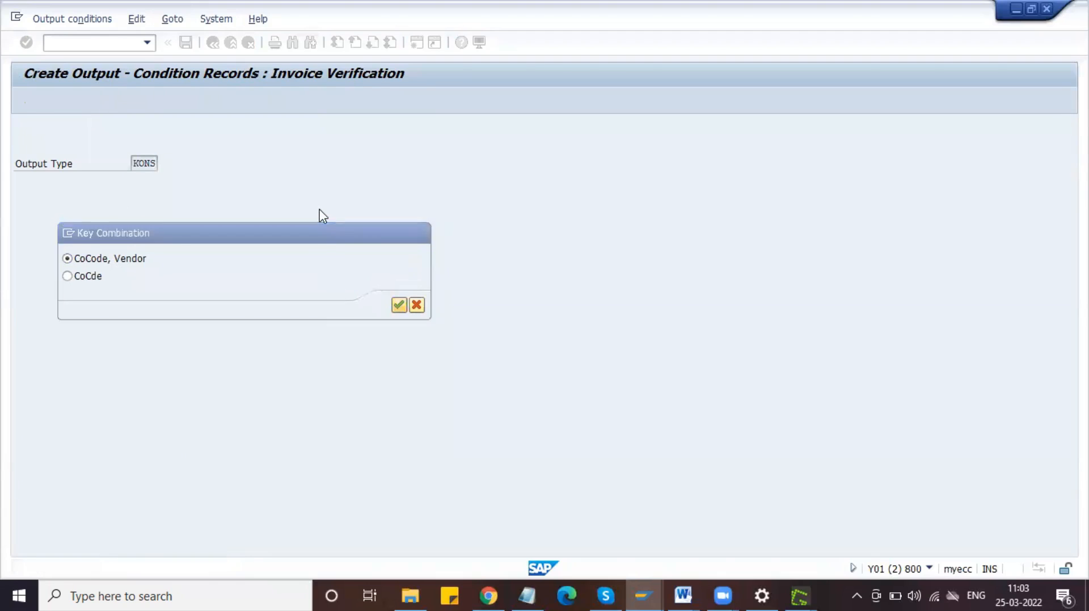
Enter the vendor number of Raghu Gas Distributor in the first condition record row with function VN, medium 1, date/time 3 and language EN.
{"action": "left_click", "coordinate": [74, 198]}
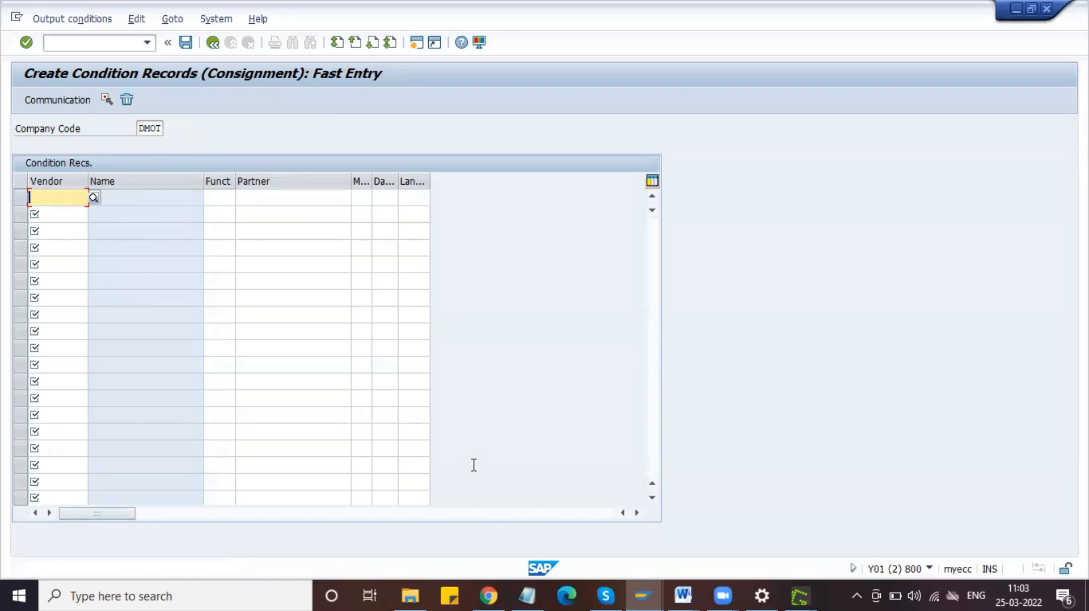
{"action": "left_click", "coordinate": [644, 595]}
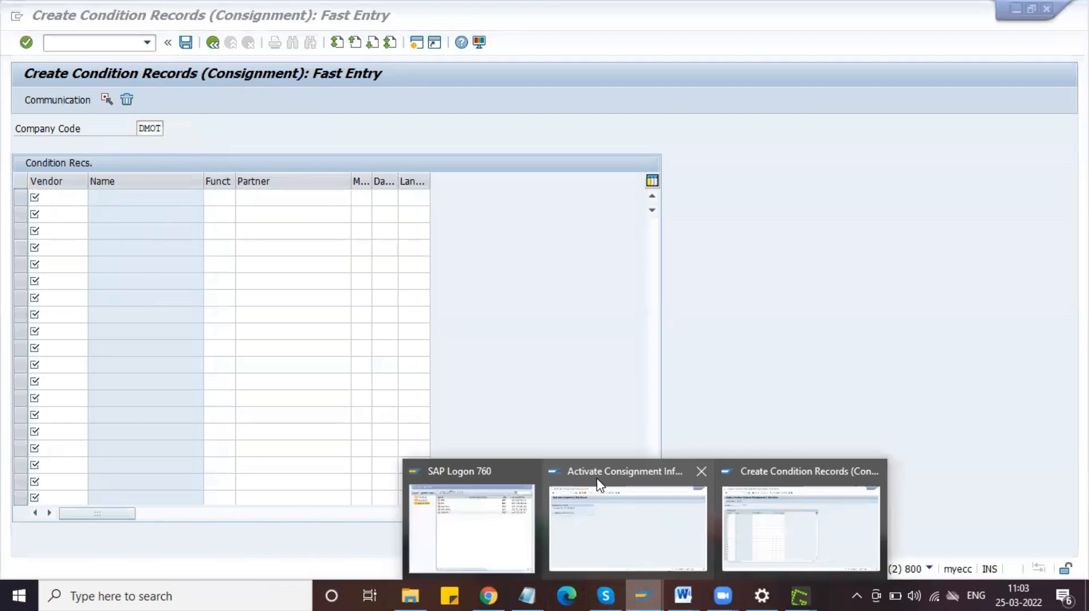
{"action": "left_click", "coordinate": [41, 197]}
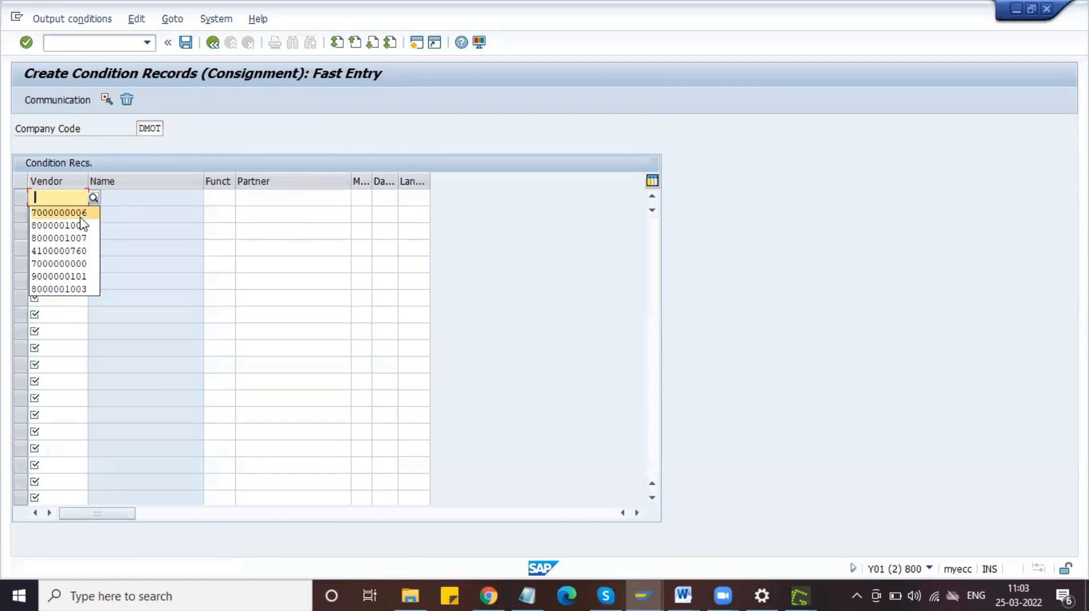
{"action": "left_click", "coordinate": [80, 213]}
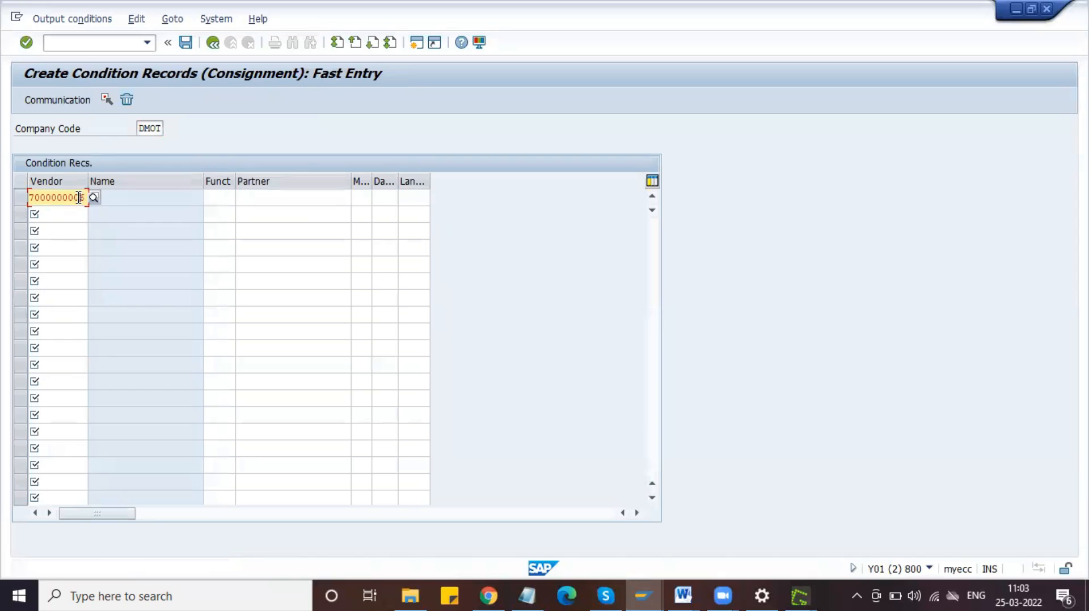
{"action": "type", "text": "7"}
{"action": "key", "text": "Return"}
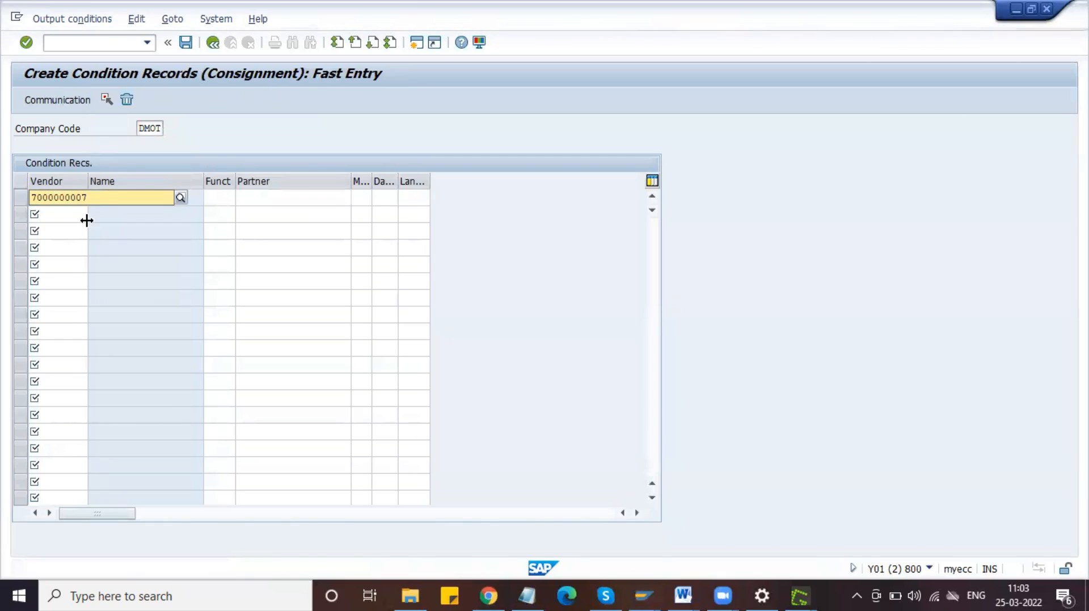
{"action": "left_click", "coordinate": [87, 224]}
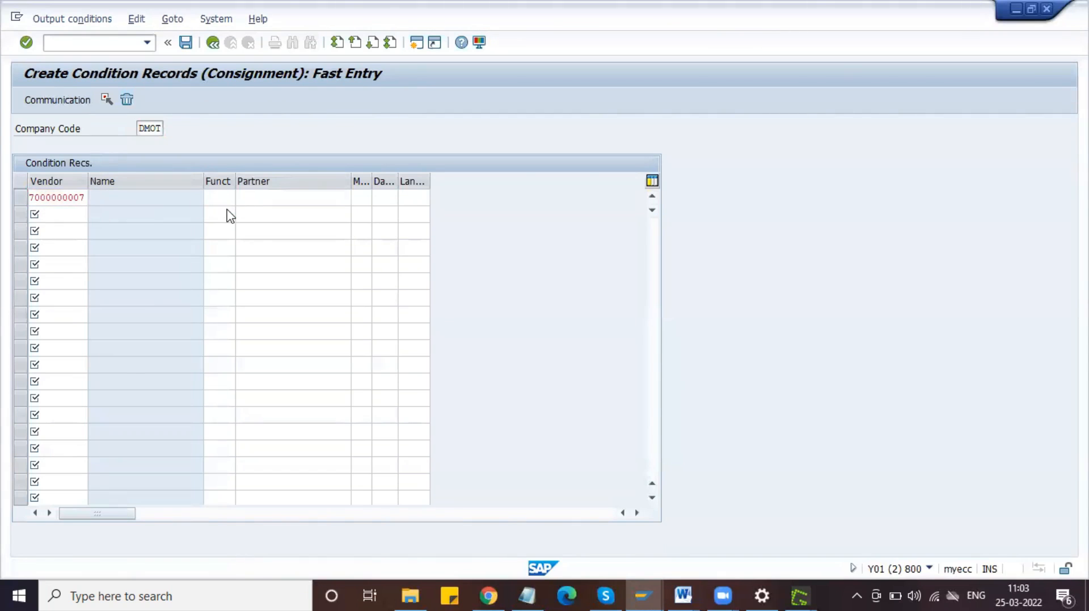
{"action": "key", "text": "Return"}
{"action": "left_click", "coordinate": [413, 198]}
{"action": "type", "text": "EN"}
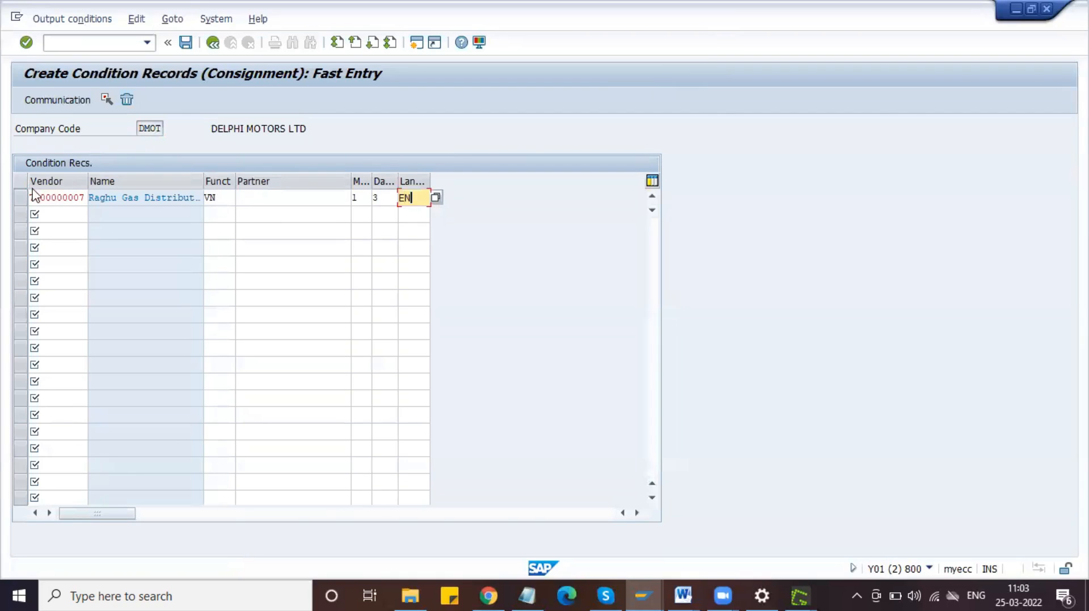
Open the record's communication settings, set the output device to LOCL and enable Print immediately.
{"action": "left_click", "coordinate": [47, 100]}
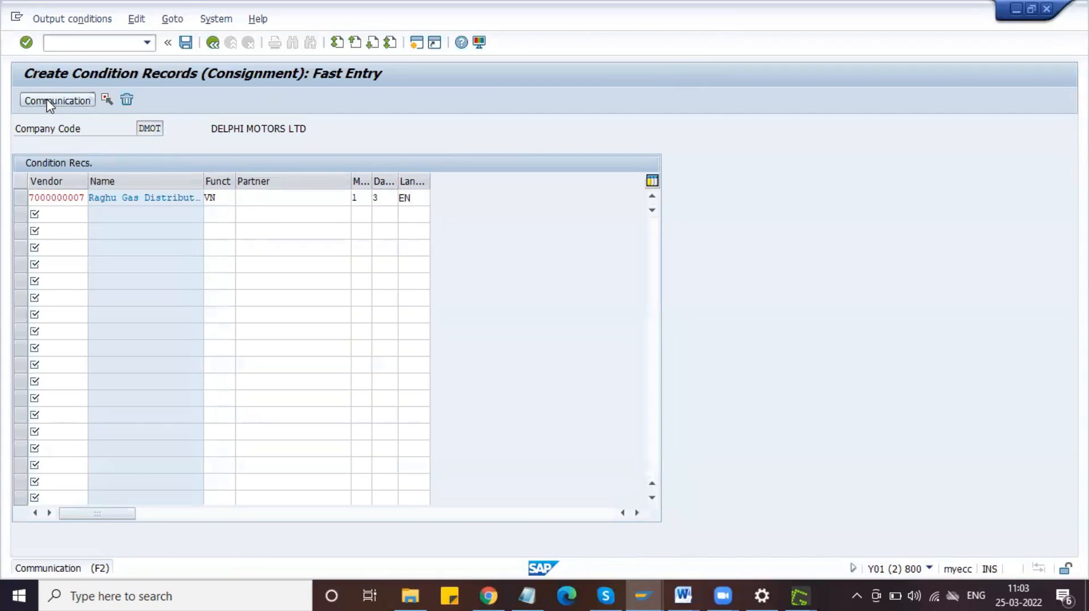
{"action": "left_click", "coordinate": [56, 100]}
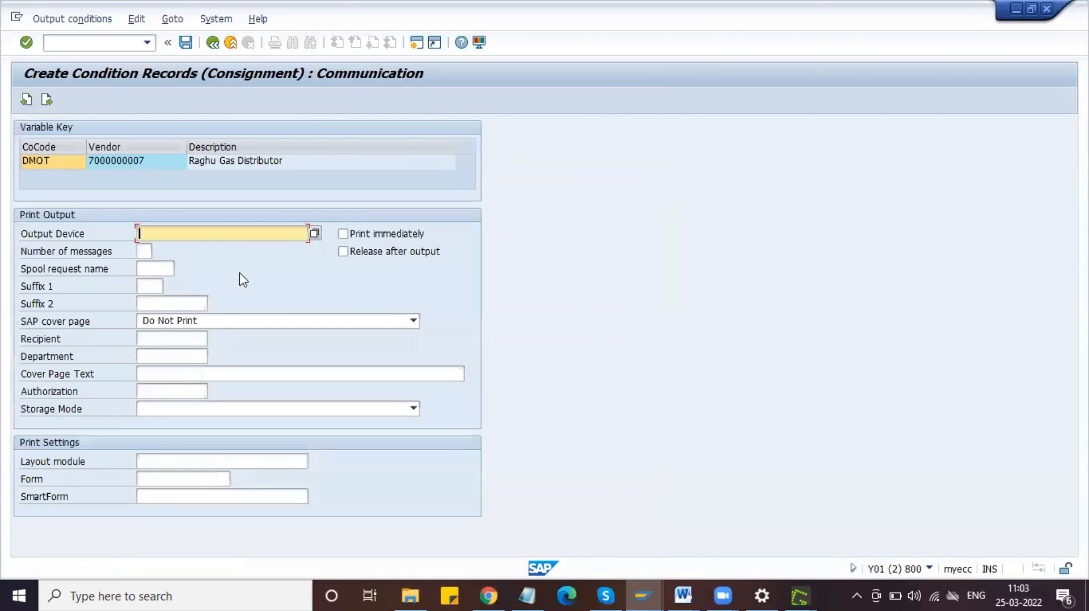
{"action": "left_click", "coordinate": [189, 235]}
{"action": "left_click", "coordinate": [189, 249]}
{"action": "key", "text": "Return"}
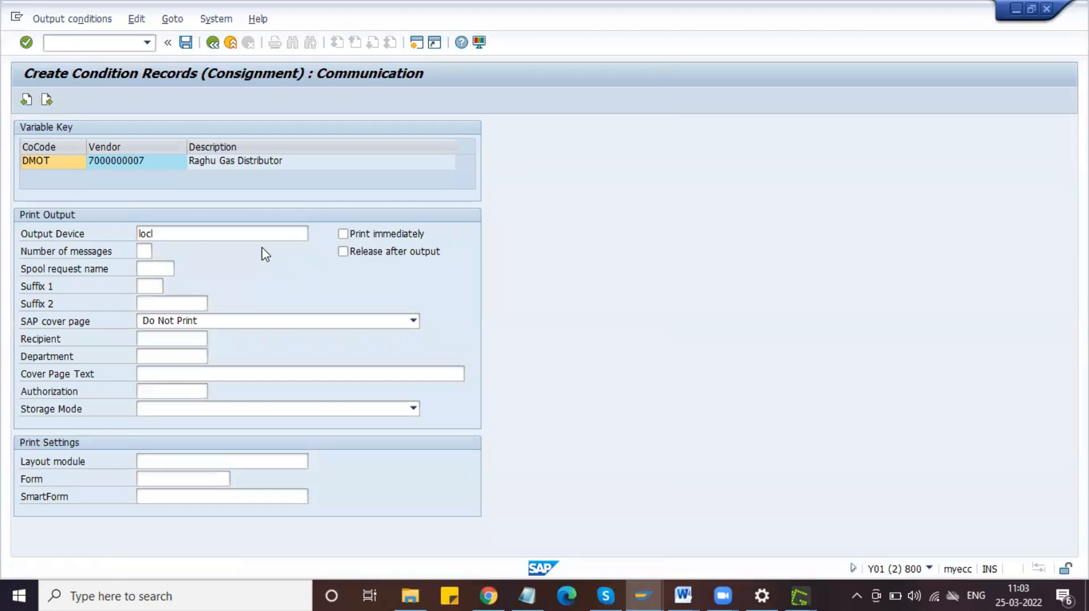
{"action": "left_click", "coordinate": [343, 234]}
Capture the Communication screen, paste it below the Key Combination screenshot in the Pipeline Procurement document and shrink the picture.
{"action": "key", "text": "Print"}
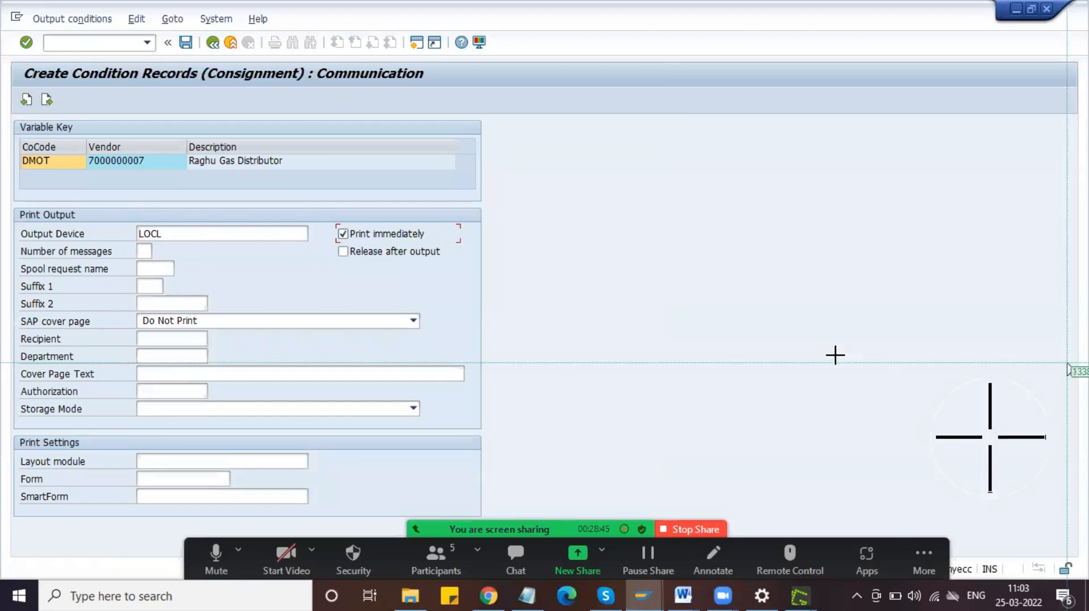
{"action": "left_click_drag", "start_coordinate": [4, 33], "coordinate": [533, 350]}
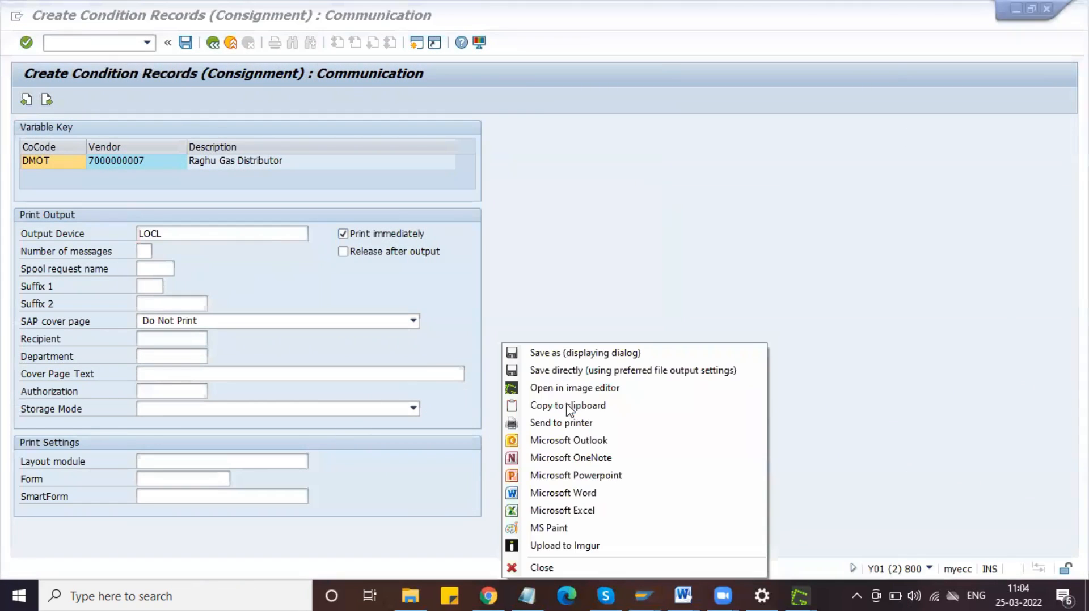
{"action": "left_click", "coordinate": [568, 406]}
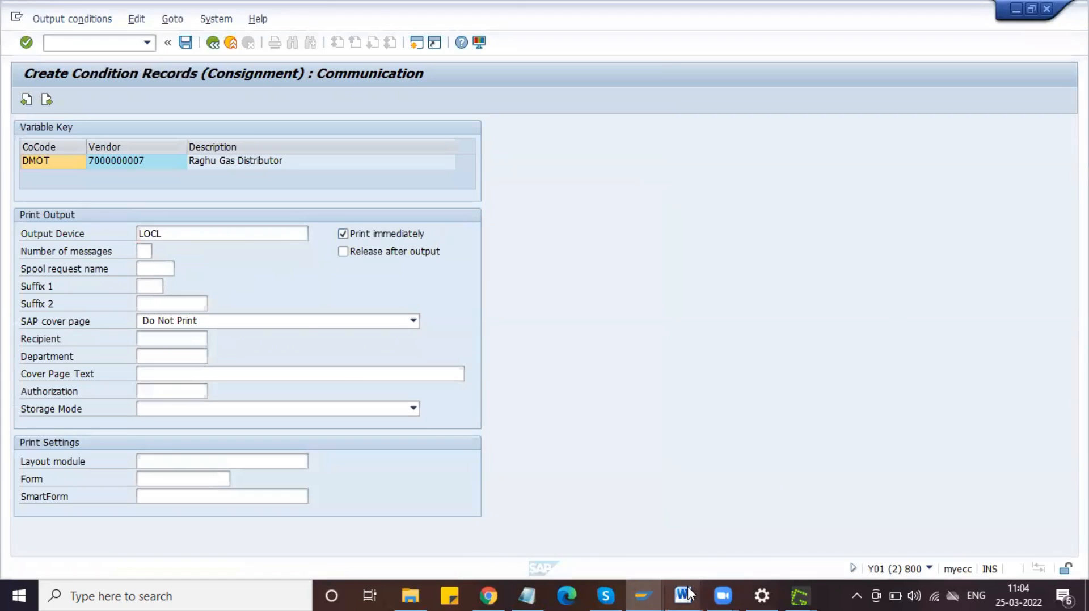
{"action": "left_click", "coordinate": [696, 594]}
{"action": "left_click", "coordinate": [593, 540]}
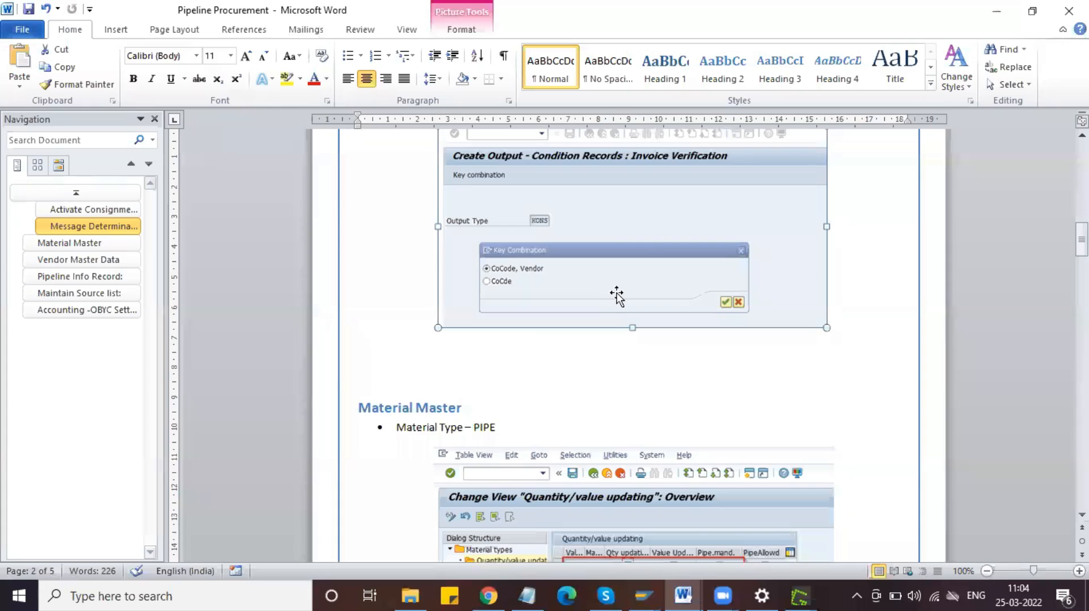
{"action": "left_click", "coordinate": [633, 348]}
{"action": "key", "text": "ctrl+v"}
{"action": "left_click", "coordinate": [732, 391]}
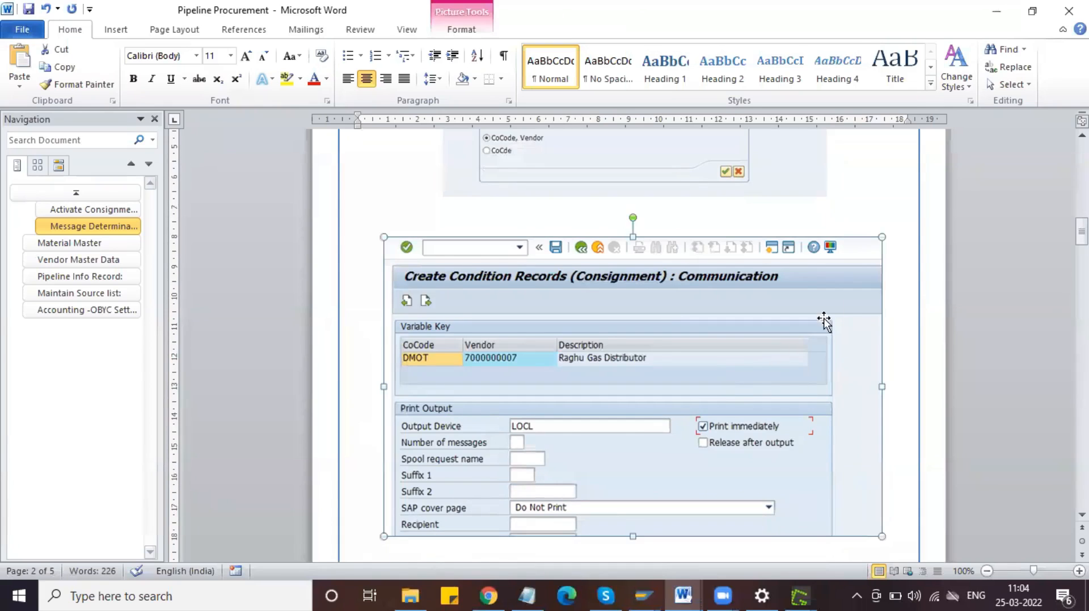
{"action": "left_click_drag", "start_coordinate": [881, 237], "coordinate": [763, 381]}
Return to the SAP Fast Entry screen, capture the filled vendor row and paste it above the Communication screenshot in Pipeline Procurement.
{"action": "key", "text": "alt+Tab"}
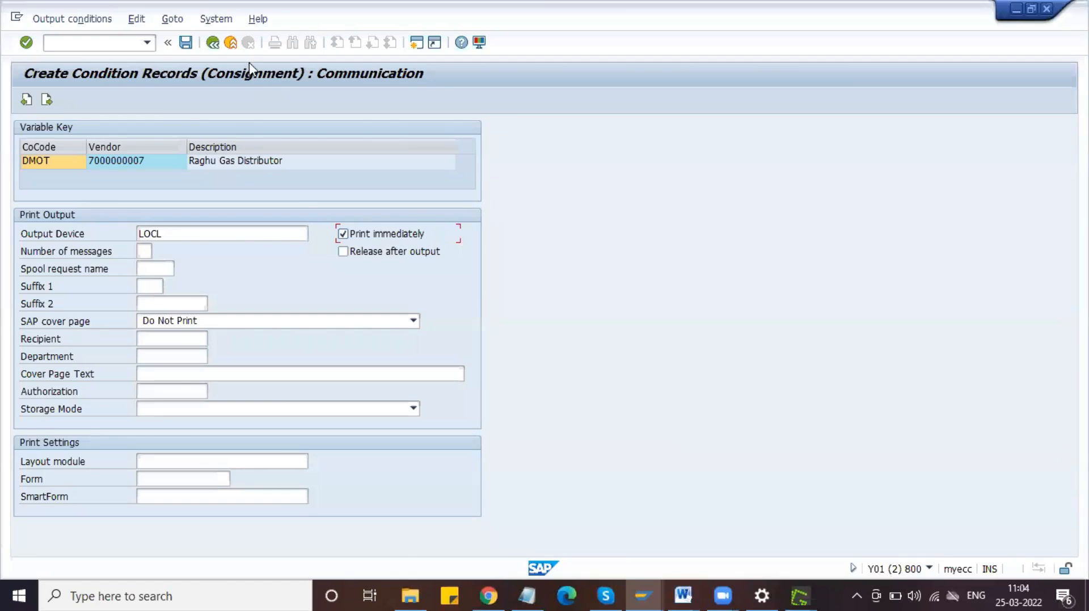
{"action": "key", "text": "F3"}
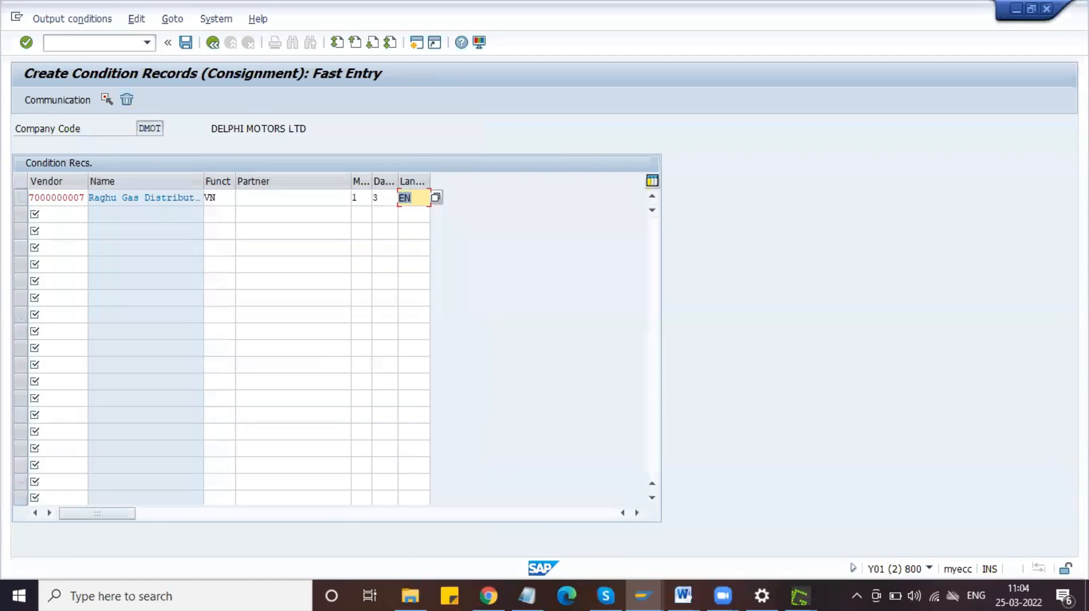
{"action": "key", "text": "Print"}
{"action": "left_click_drag", "start_coordinate": [13, 26], "coordinate": [698, 243]}
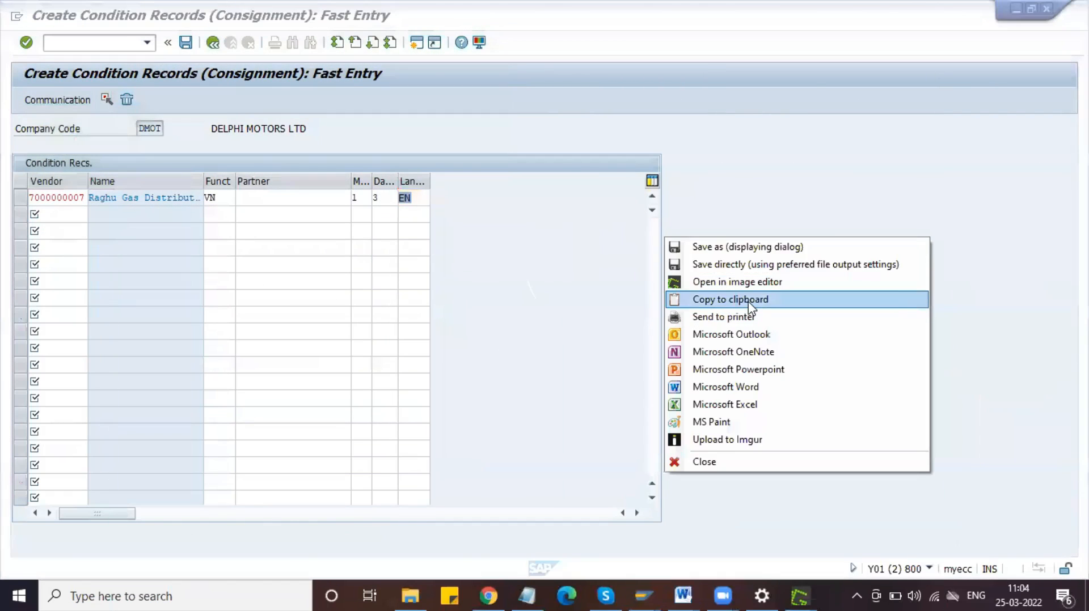
{"action": "left_click", "coordinate": [750, 301]}
{"action": "mouse_move", "coordinate": [679, 594]}
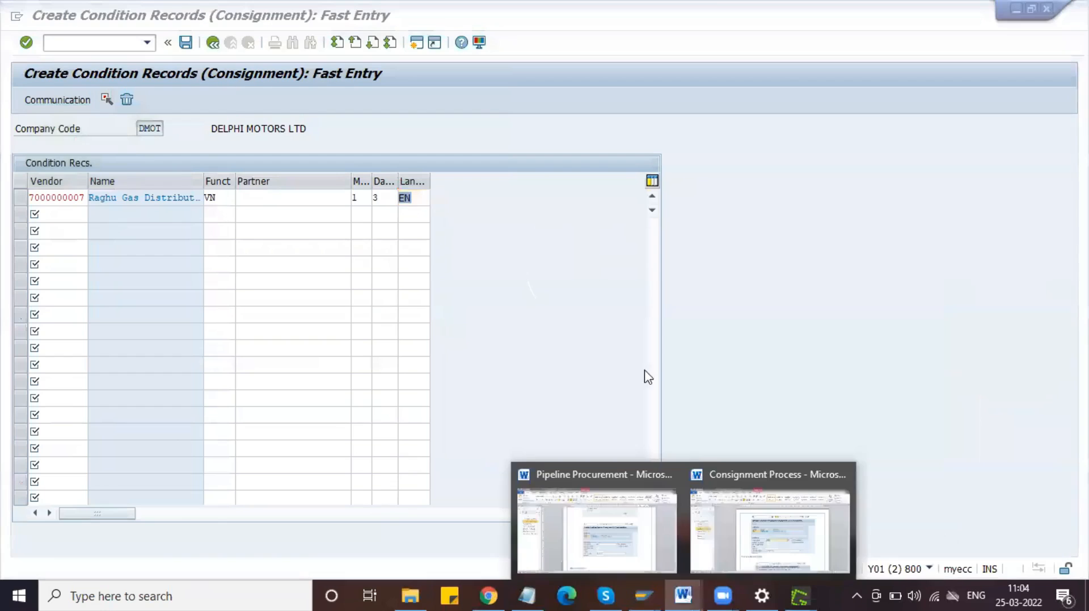
{"action": "left_click", "coordinate": [642, 529]}
{"action": "left_click", "coordinate": [848, 185]}
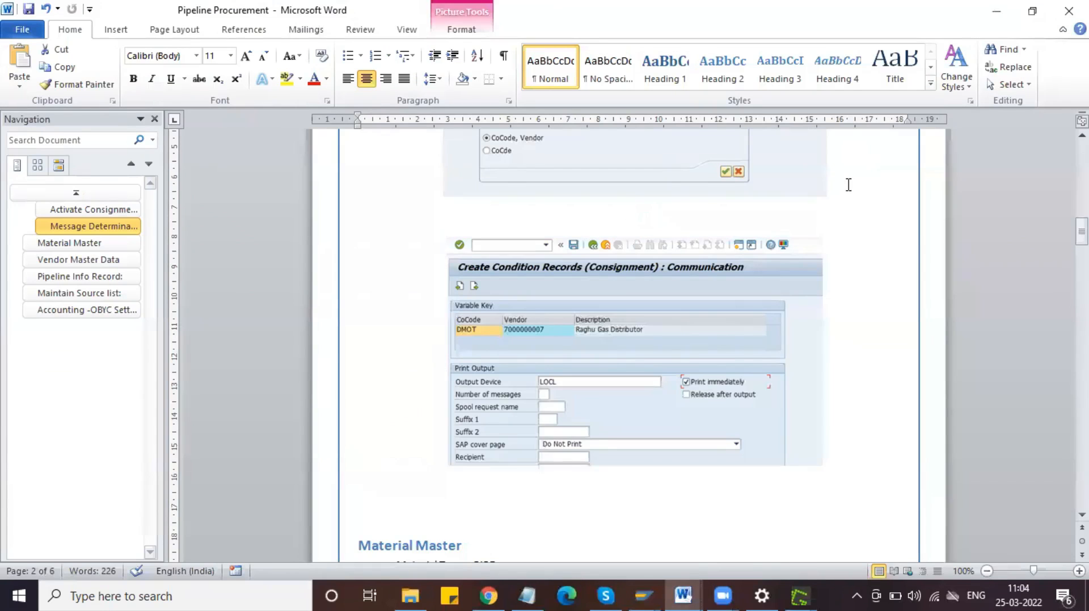
{"action": "key", "text": "ctrl+z"}
{"action": "key", "text": "ctrl+v"}
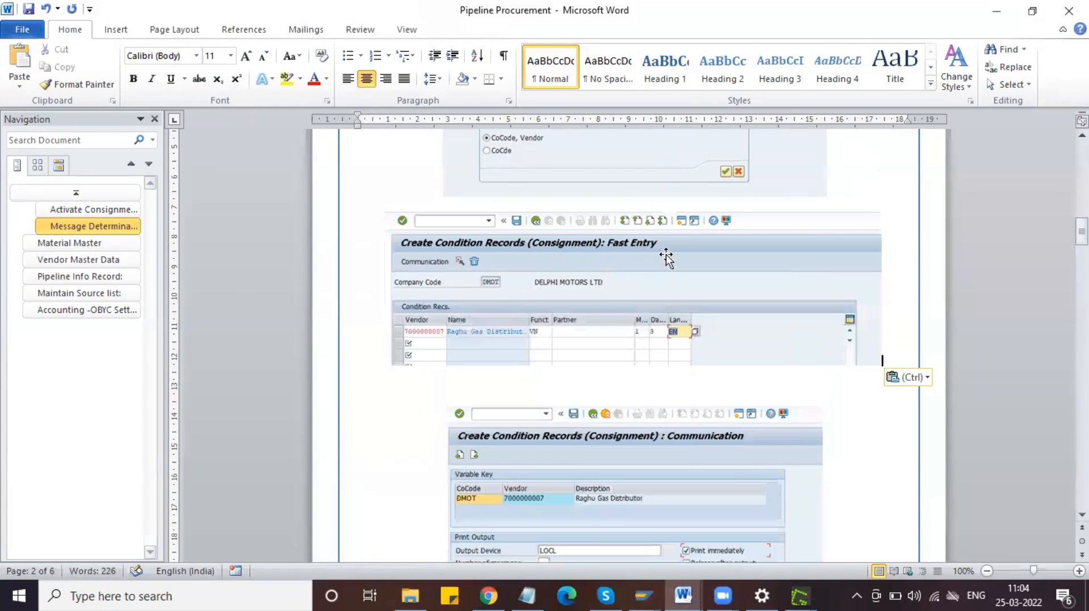
Switch back to SAP and save the consignment condition record.
{"action": "key", "text": "alt+Tab"}
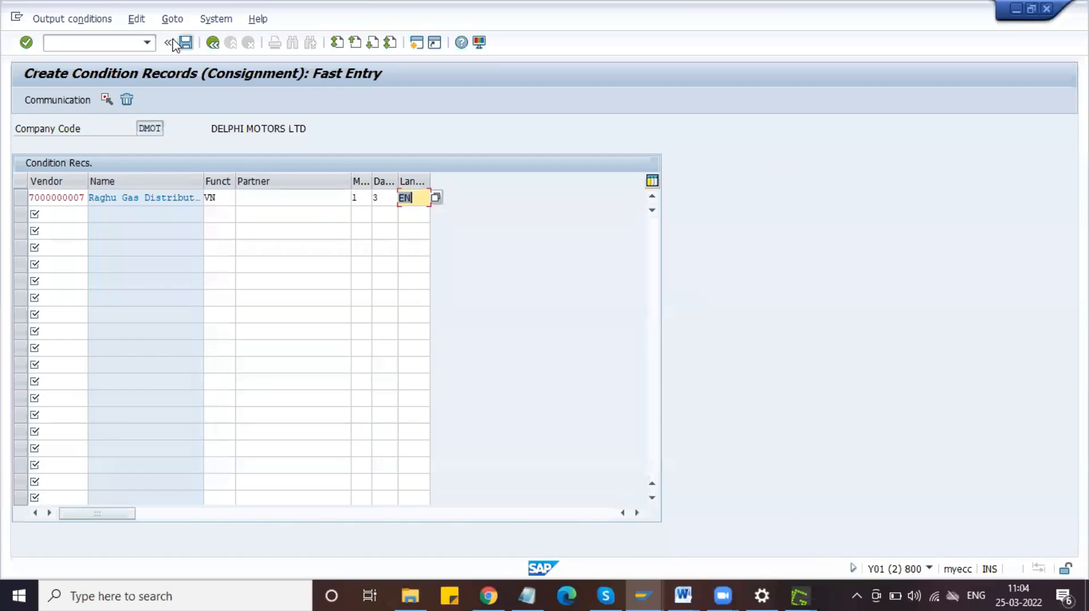
{"action": "left_click", "coordinate": [184, 43]}
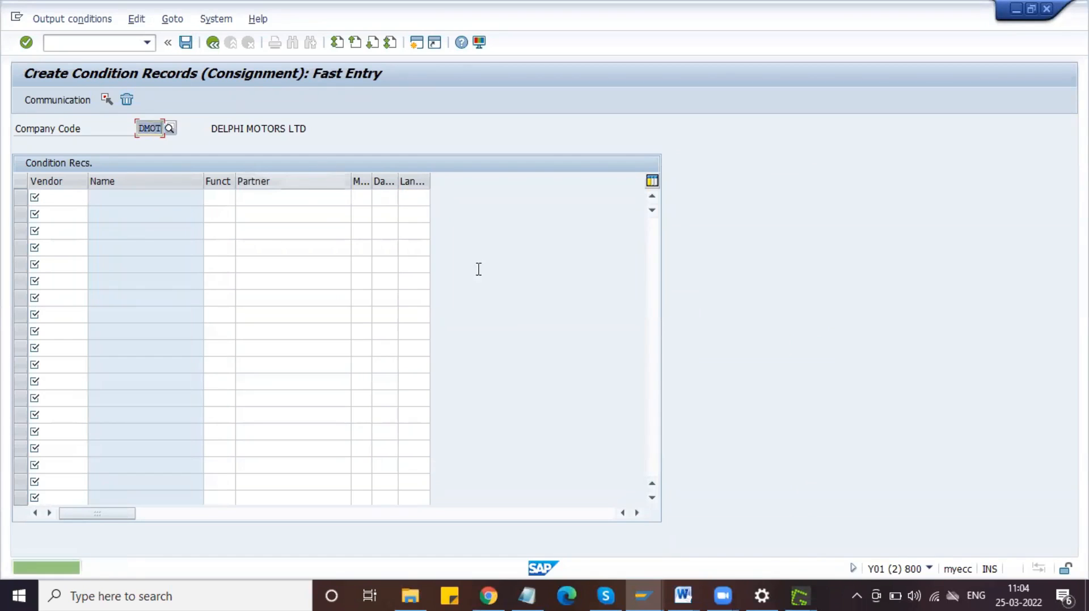
Close the Consignment Process document in Word and save the Pipeline Procurement document.
{"action": "mouse_move", "coordinate": [684, 596]}
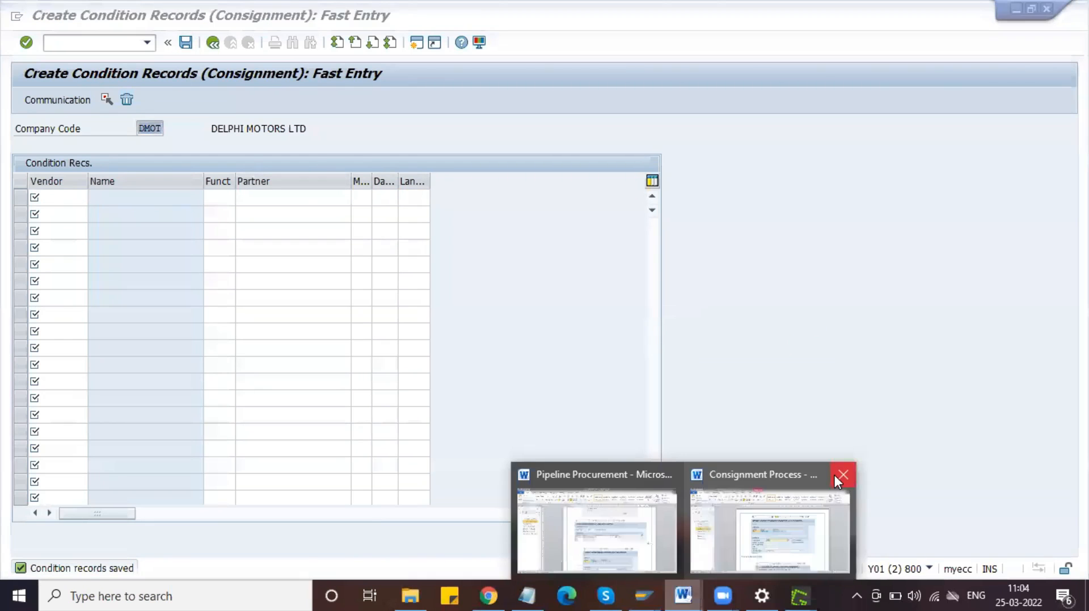
{"action": "left_click", "coordinate": [834, 475]}
{"action": "left_click", "coordinate": [697, 514]}
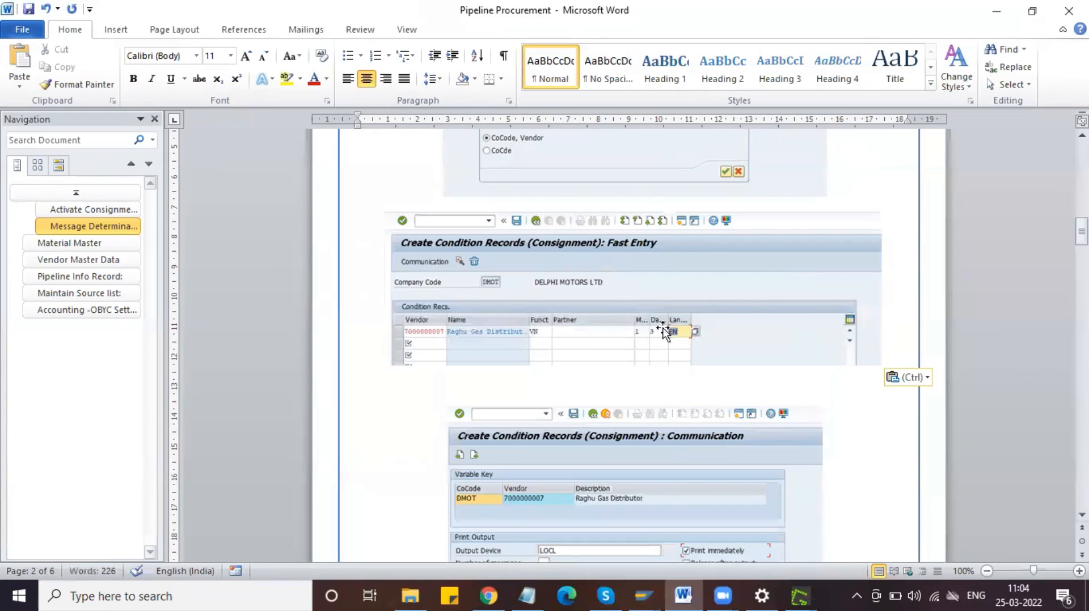
{"action": "left_click", "coordinate": [649, 309]}
{"action": "key", "text": "ctrl+s"}
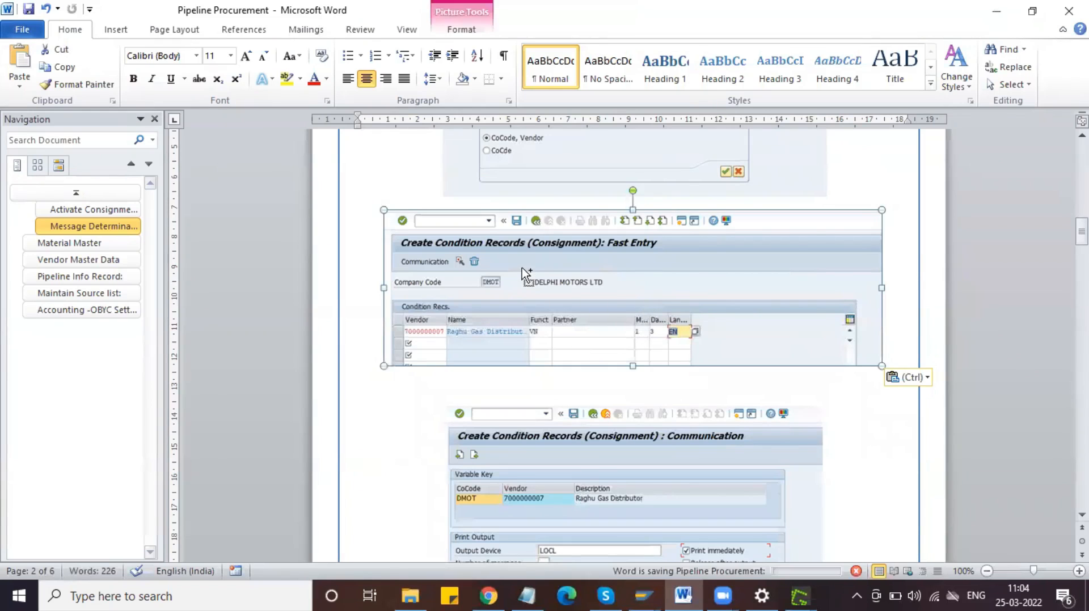
Copy the Heading 2 formatting from the Material Master heading to the Message Determination in LIV heading.
{"action": "scroll", "coordinate": [522, 287], "scroll_direction": "up", "scroll_amount": 20}
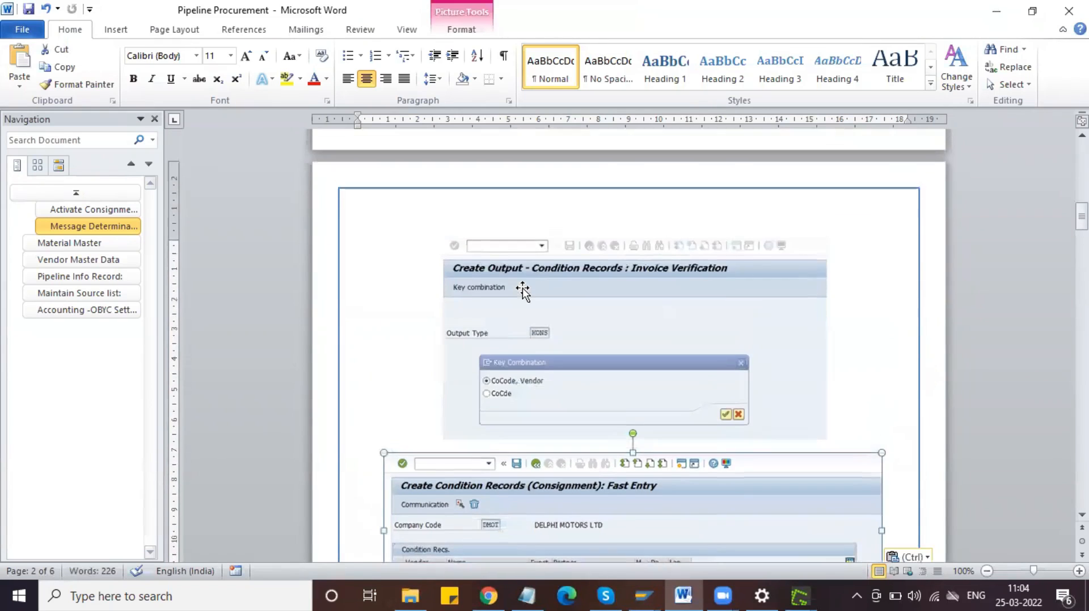
{"action": "scroll", "coordinate": [524, 288], "scroll_direction": "down", "scroll_amount": 10}
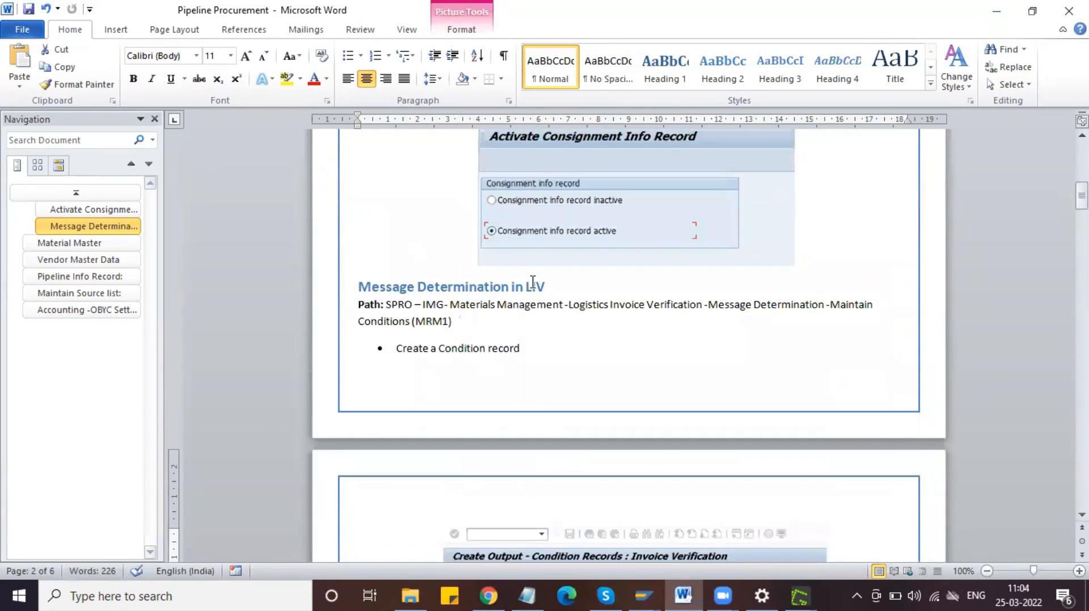
{"action": "scroll", "coordinate": [524, 288], "scroll_direction": "up", "scroll_amount": 6}
{"action": "scroll", "coordinate": [532, 282], "scroll_direction": "down", "scroll_amount": 20}
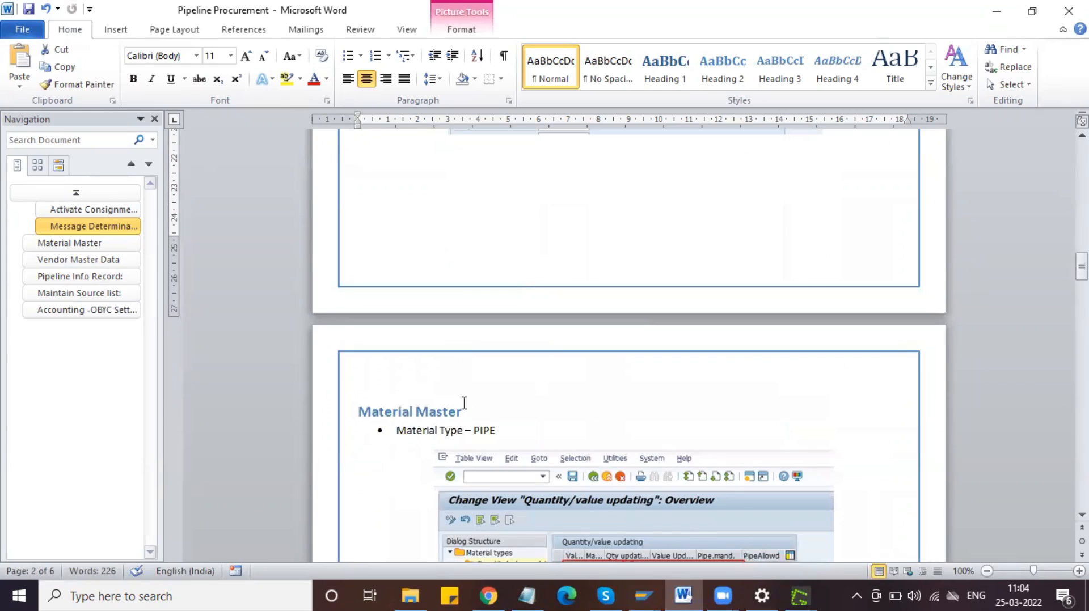
{"action": "triple_click", "coordinate": [466, 412]}
{"action": "left_click", "coordinate": [79, 84]}
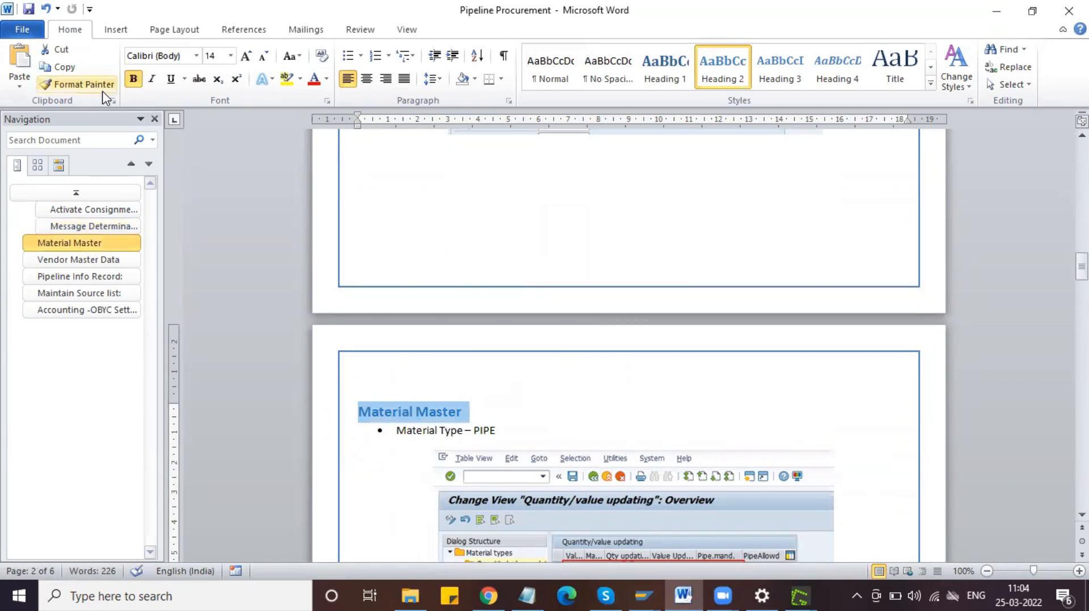
{"action": "scroll", "coordinate": [389, 226], "scroll_direction": "up", "scroll_amount": 10}
{"action": "scroll", "coordinate": [481, 296], "scroll_direction": "up", "scroll_amount": 6}
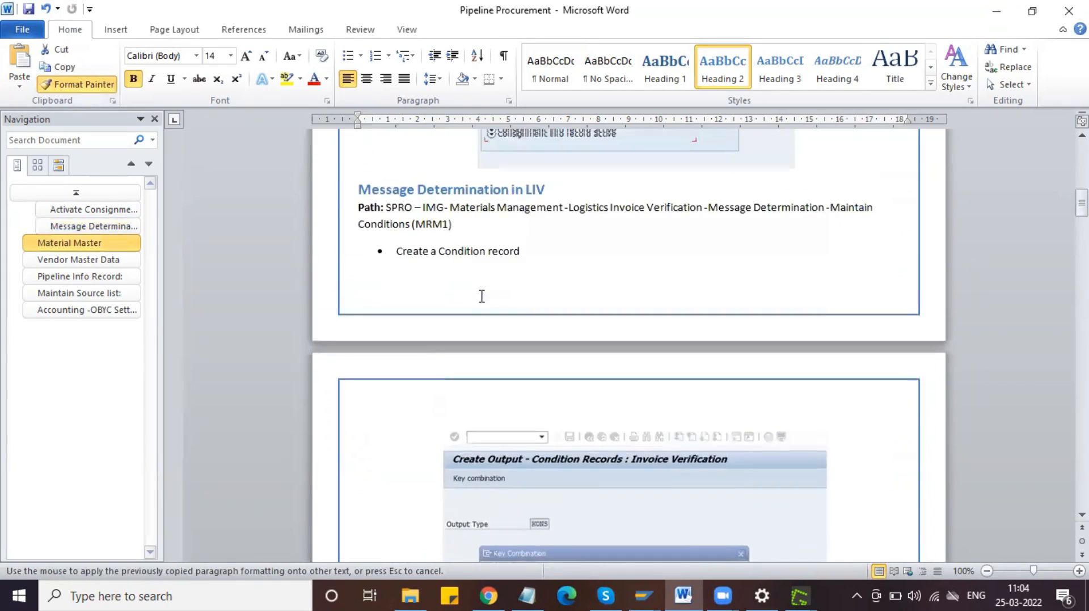
{"action": "left_click_drag", "start_coordinate": [553, 287], "coordinate": [500, 289]}
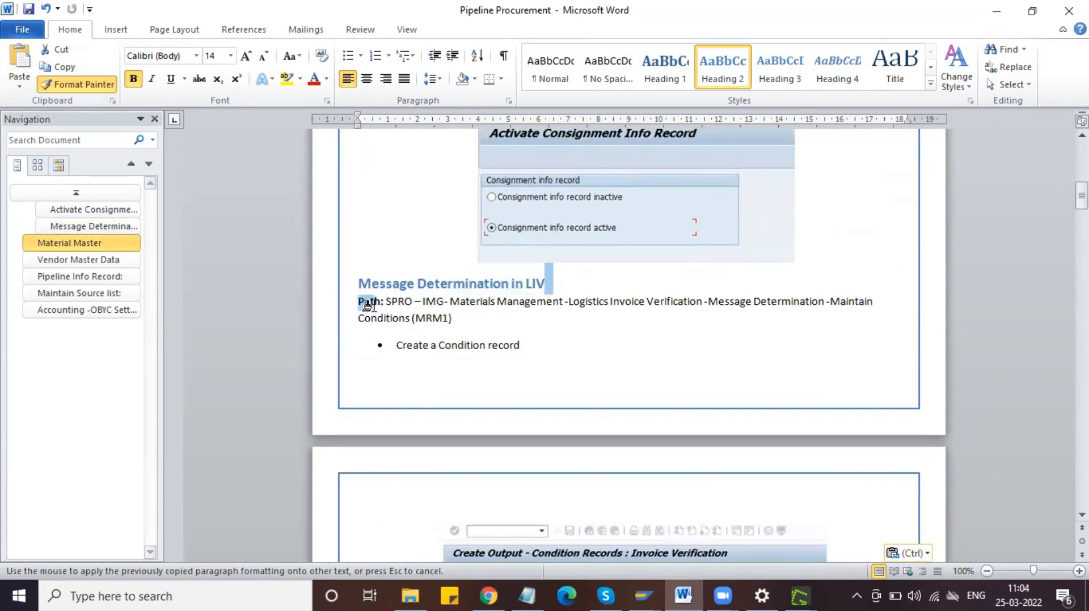
{"action": "left_click", "coordinate": [348, 284]}
Copy the formatting of the Message Determination in LIV heading to the Activate Consignment Prices via Info Records heading.
{"action": "left_click", "coordinate": [102, 85]}
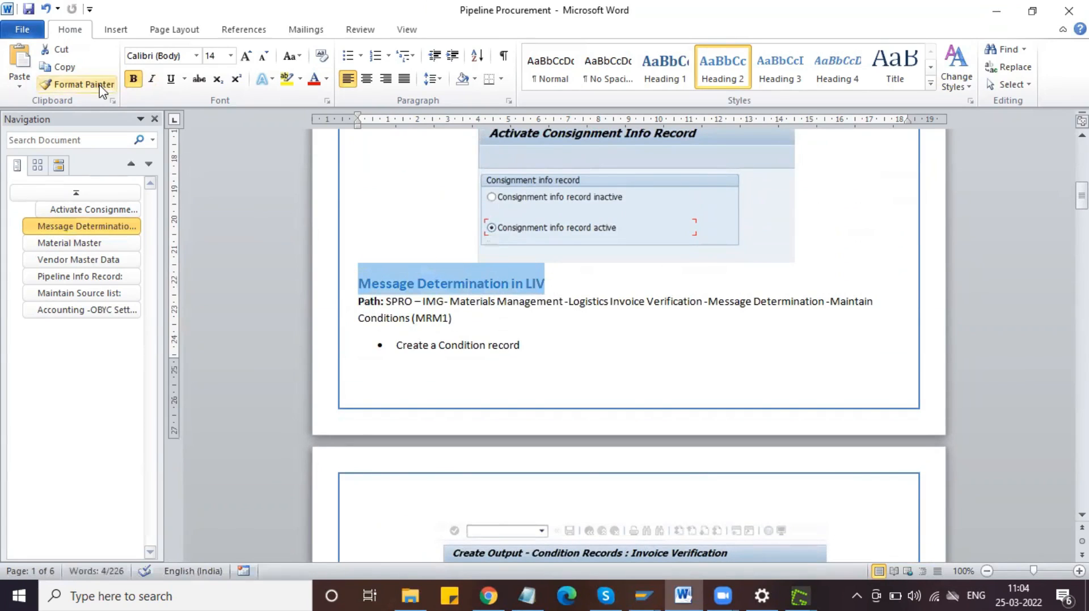
{"action": "scroll", "coordinate": [434, 250], "scroll_direction": "up", "scroll_amount": 5}
{"action": "scroll", "coordinate": [434, 250], "scroll_direction": "up", "scroll_amount": 1}
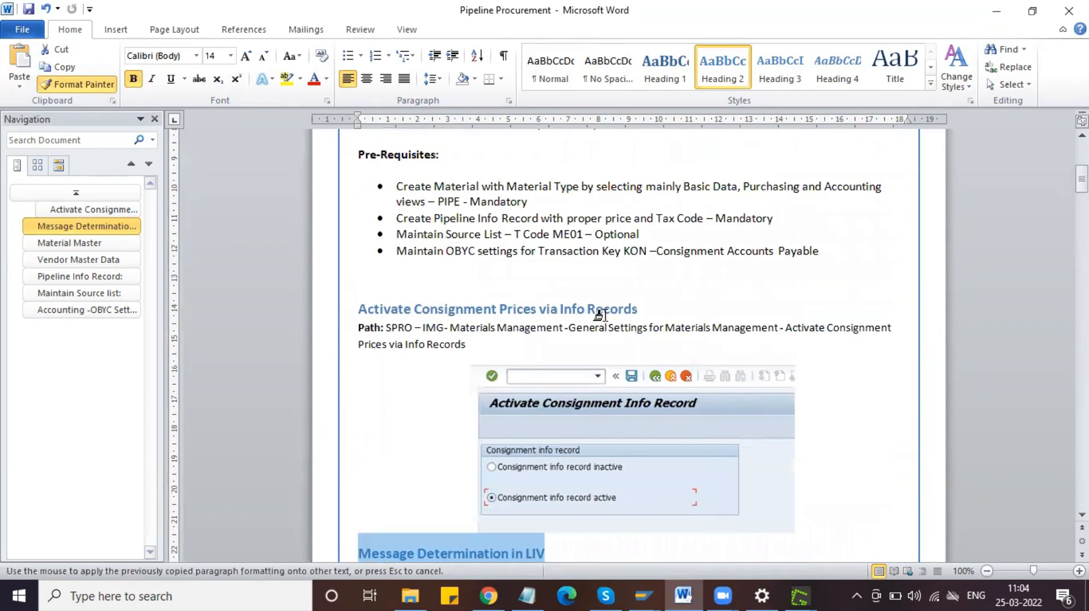
{"action": "left_click_drag", "start_coordinate": [645, 309], "coordinate": [359, 314]}
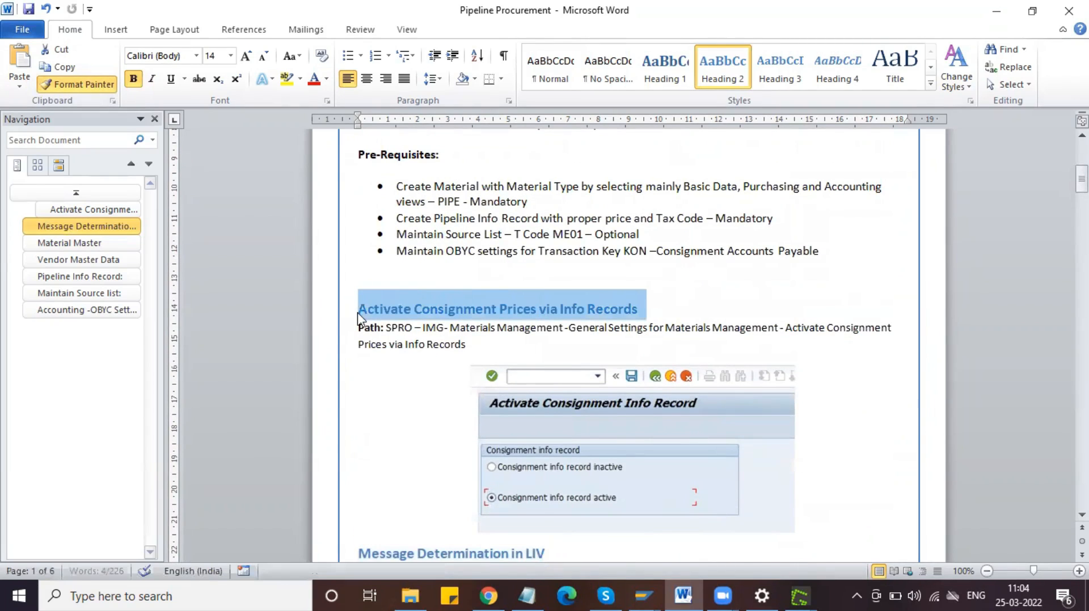
Deselect the reformatted Activate Consignment Prices via Info Records heading and save the Pipeline Procurement document.
{"action": "left_click", "coordinate": [468, 344]}
{"action": "key", "text": "ctrl+s"}
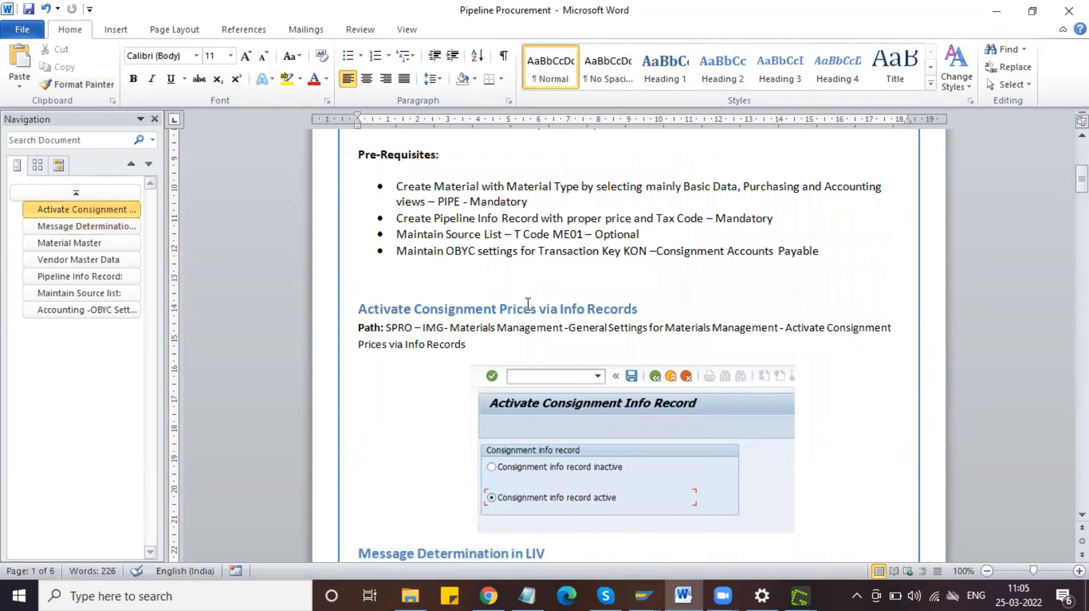
Examine the consignment price activation and Message Determination in LIV sections, including the condition record screenshots.
{"action": "scroll", "coordinate": [530, 309], "scroll_direction": "down", "scroll_amount": 5}
{"action": "scroll", "coordinate": [530, 309], "scroll_direction": "up", "scroll_amount": 4}
{"action": "scroll", "coordinate": [527, 307], "scroll_direction": "down", "scroll_amount": 1}
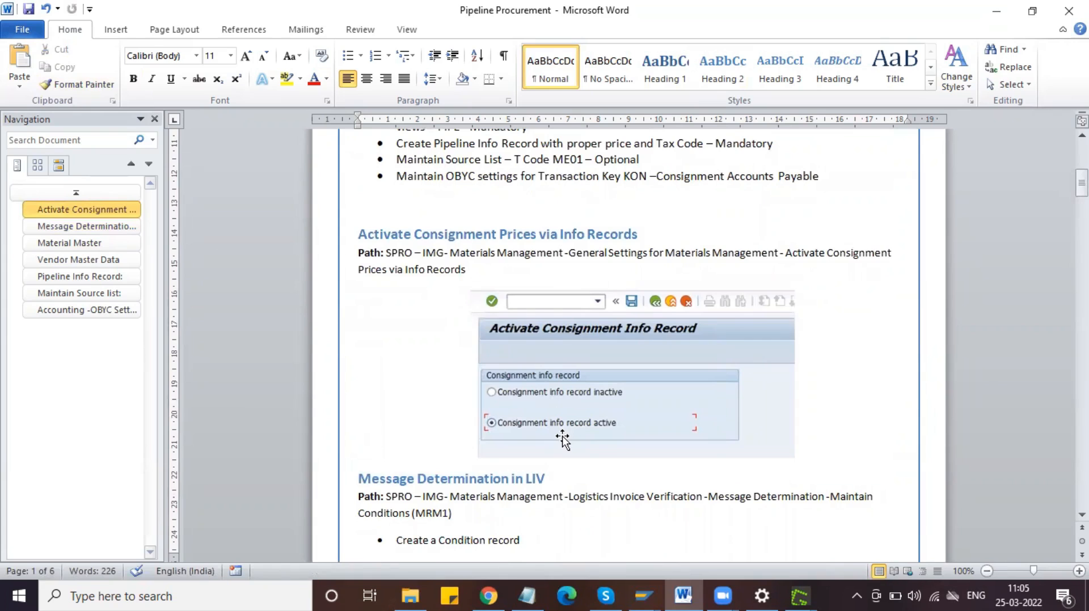
{"action": "scroll", "coordinate": [563, 440], "scroll_direction": "down", "scroll_amount": 7}
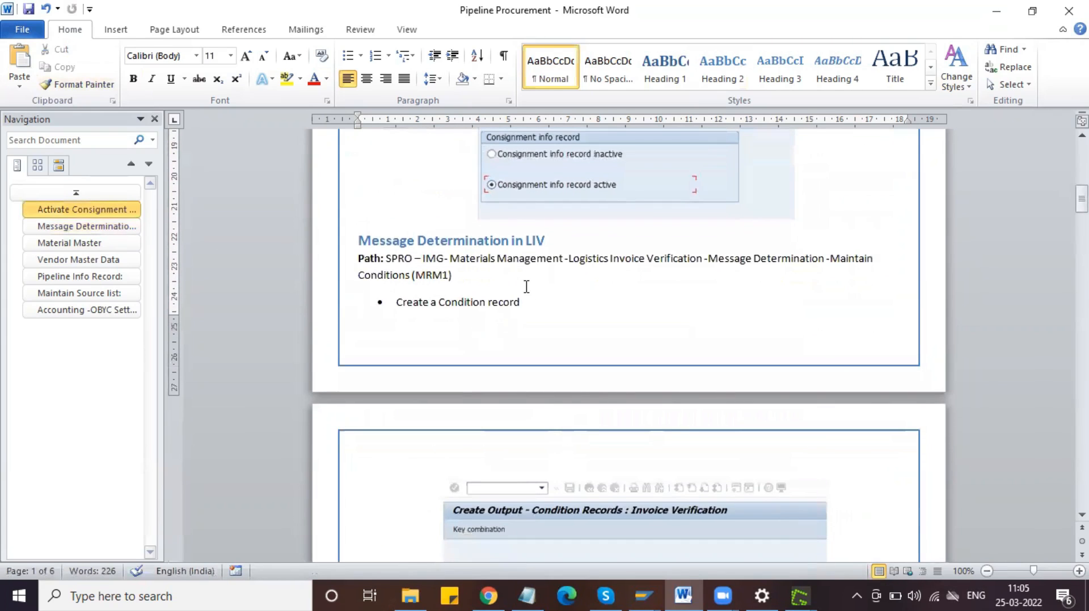
{"action": "scroll", "coordinate": [526, 286], "scroll_direction": "down", "scroll_amount": 8}
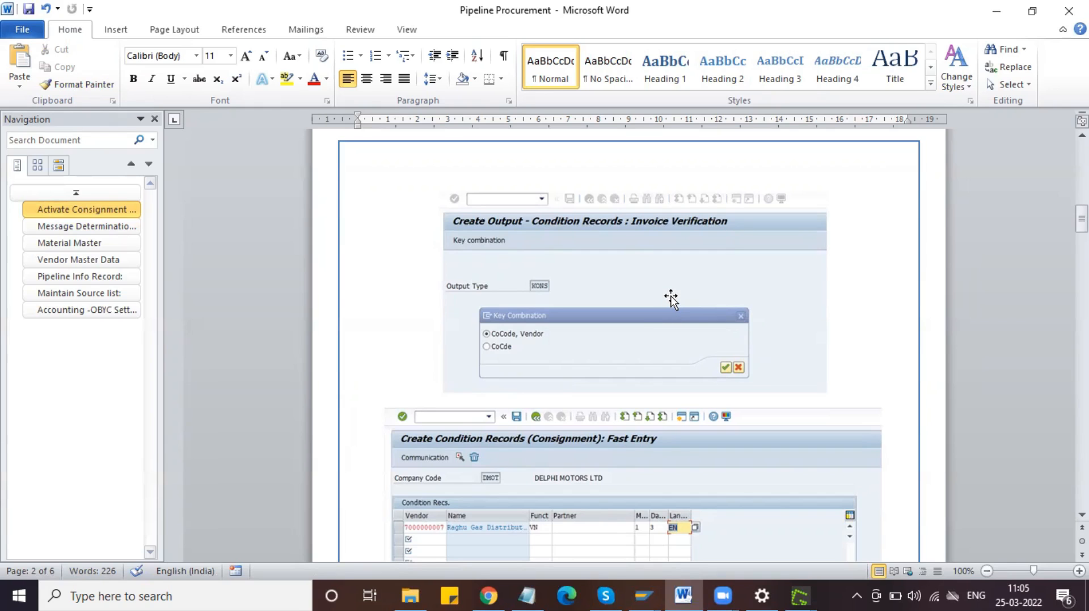
{"action": "scroll", "coordinate": [671, 299], "scroll_direction": "down", "scroll_amount": 4}
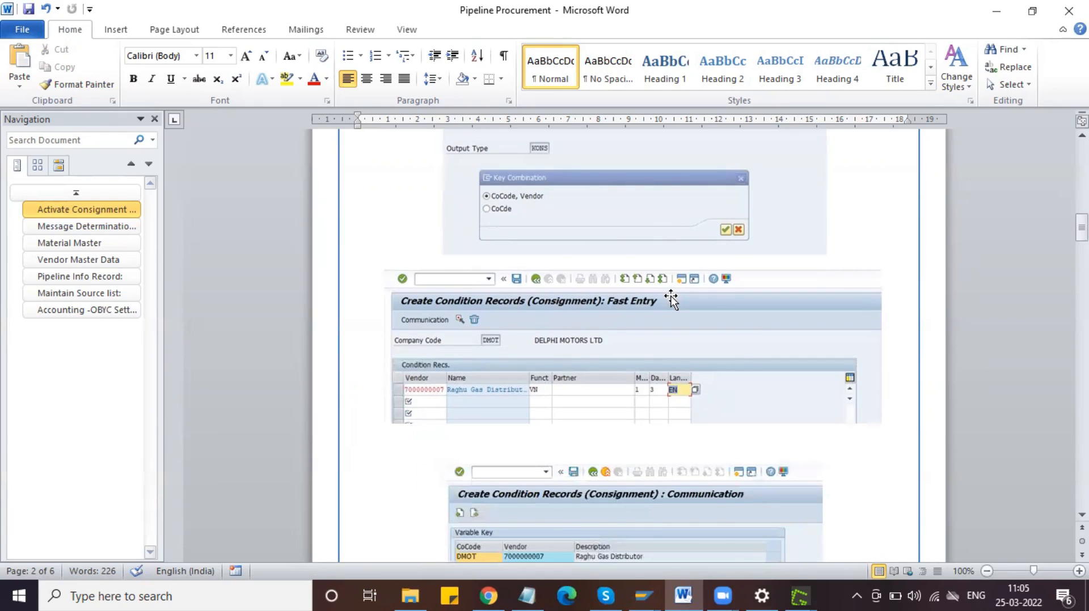
{"action": "scroll", "coordinate": [671, 299], "scroll_direction": "down", "scroll_amount": 4}
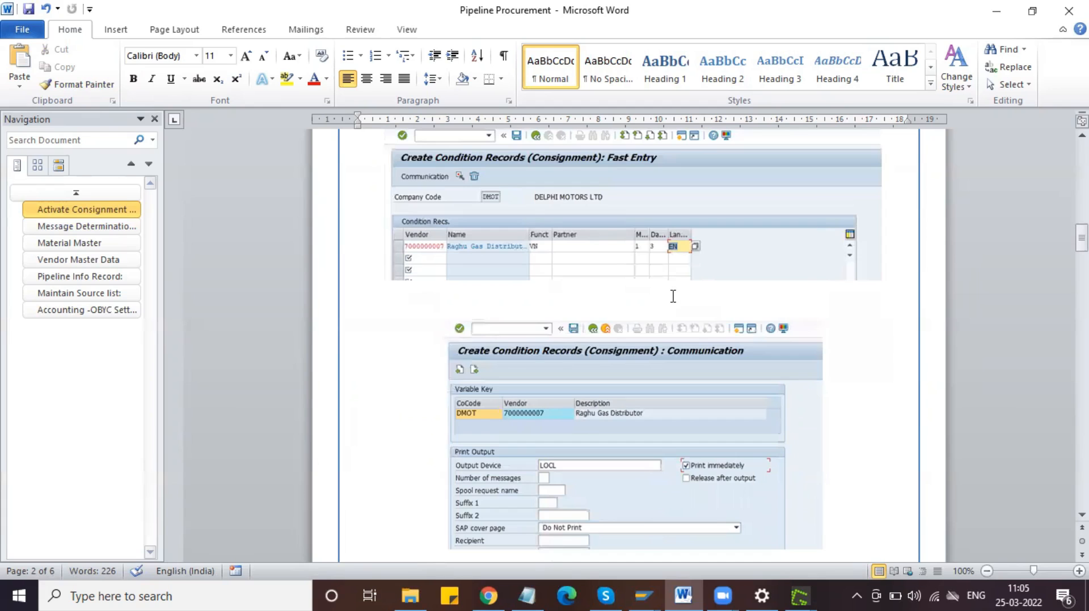
{"action": "scroll", "coordinate": [671, 296], "scroll_direction": "down", "scroll_amount": 2}
{"action": "scroll", "coordinate": [536, 411], "scroll_direction": "down", "scroll_amount": 3}
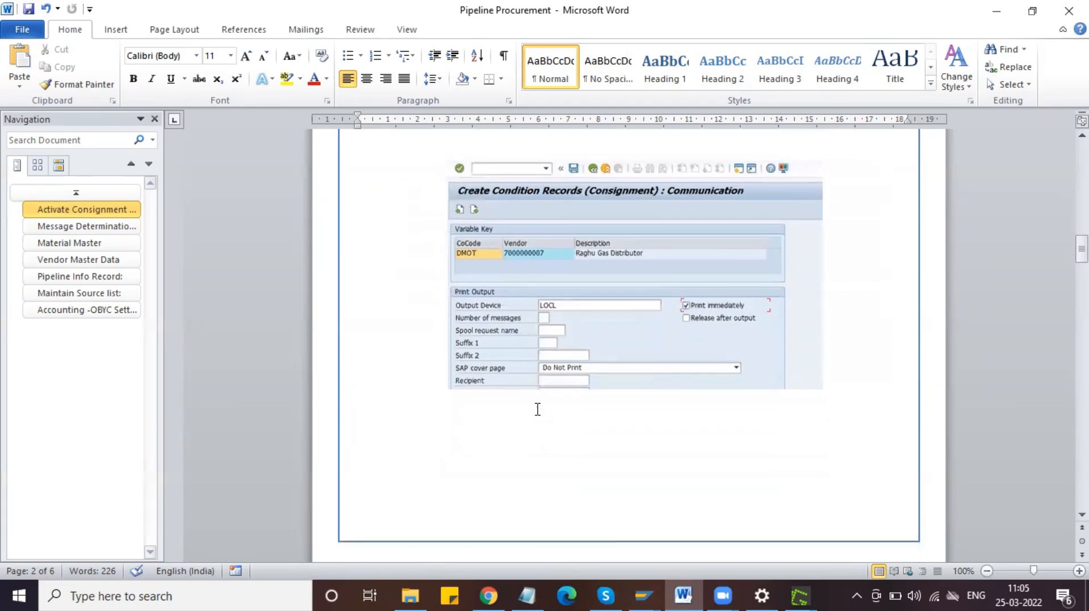
{"action": "scroll", "coordinate": [538, 410], "scroll_direction": "down", "scroll_amount": 2}
Examine the Material Master and Vendor Master Data sections with their SAP screenshots.
{"action": "scroll", "coordinate": [537, 410], "scroll_direction": "down", "scroll_amount": 7}
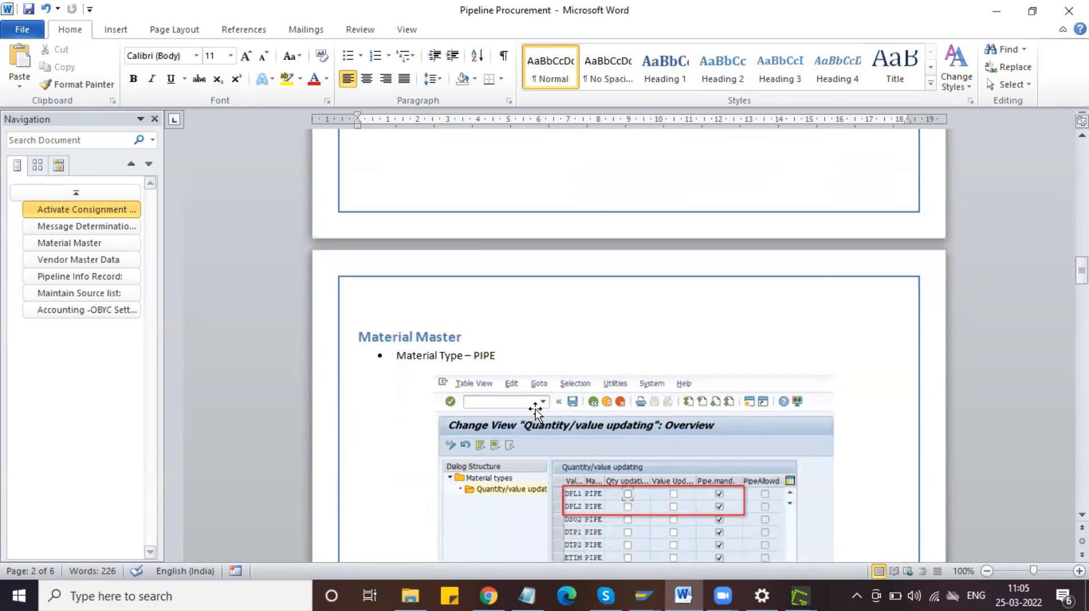
{"action": "scroll", "coordinate": [536, 411], "scroll_direction": "down", "scroll_amount": 11}
{"action": "scroll", "coordinate": [536, 411], "scroll_direction": "up", "scroll_amount": 7}
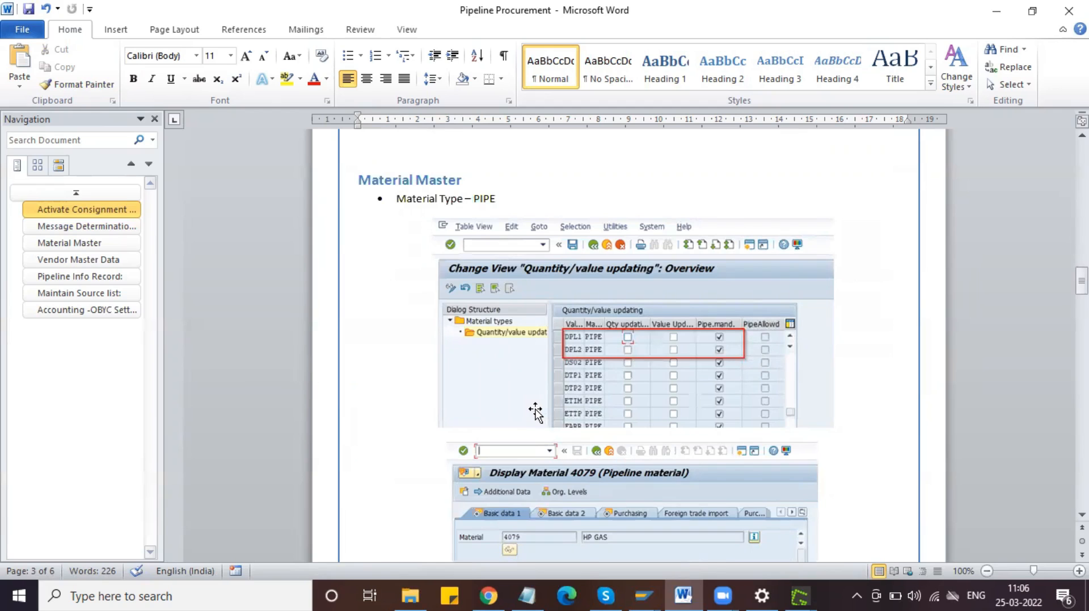
{"action": "scroll", "coordinate": [535, 412], "scroll_direction": "down", "scroll_amount": 10}
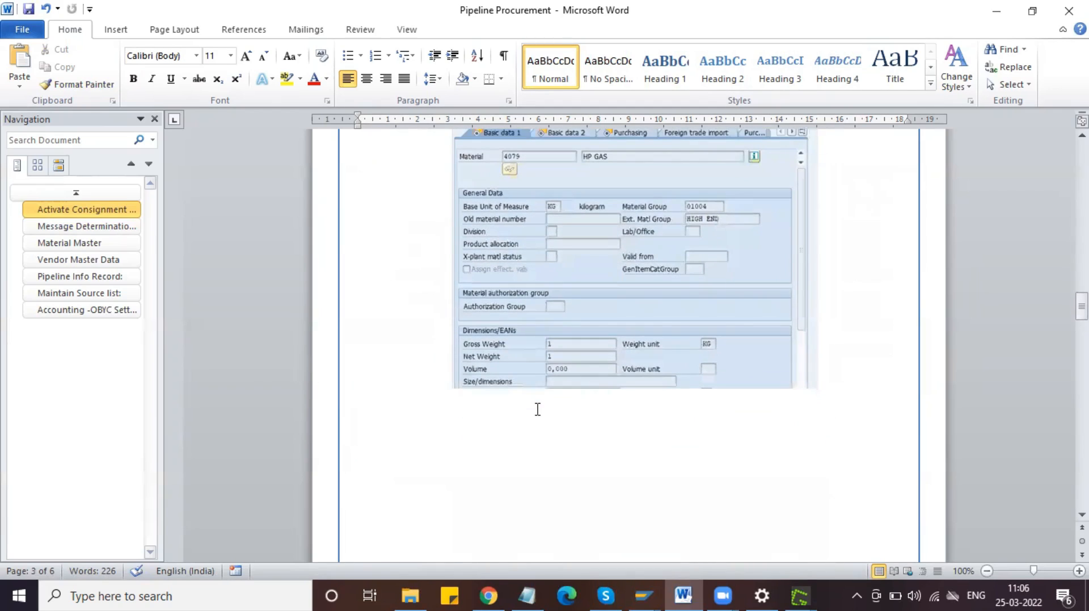
{"action": "scroll", "coordinate": [538, 410], "scroll_direction": "down", "scroll_amount": 6}
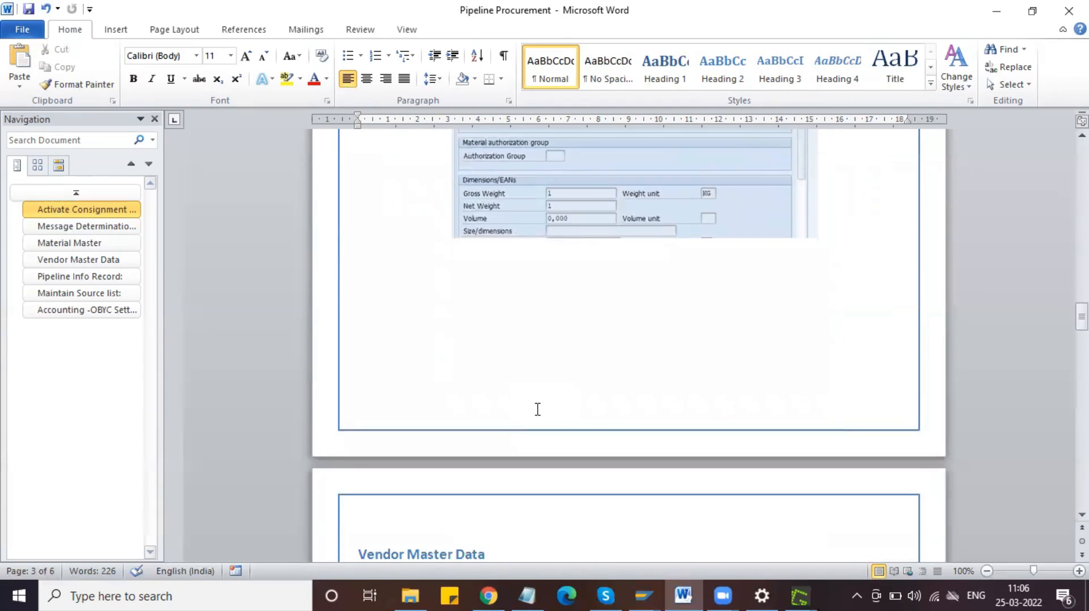
{"action": "scroll", "coordinate": [538, 410], "scroll_direction": "down", "scroll_amount": 5}
{"action": "scroll", "coordinate": [536, 412], "scroll_direction": "up", "scroll_amount": 6}
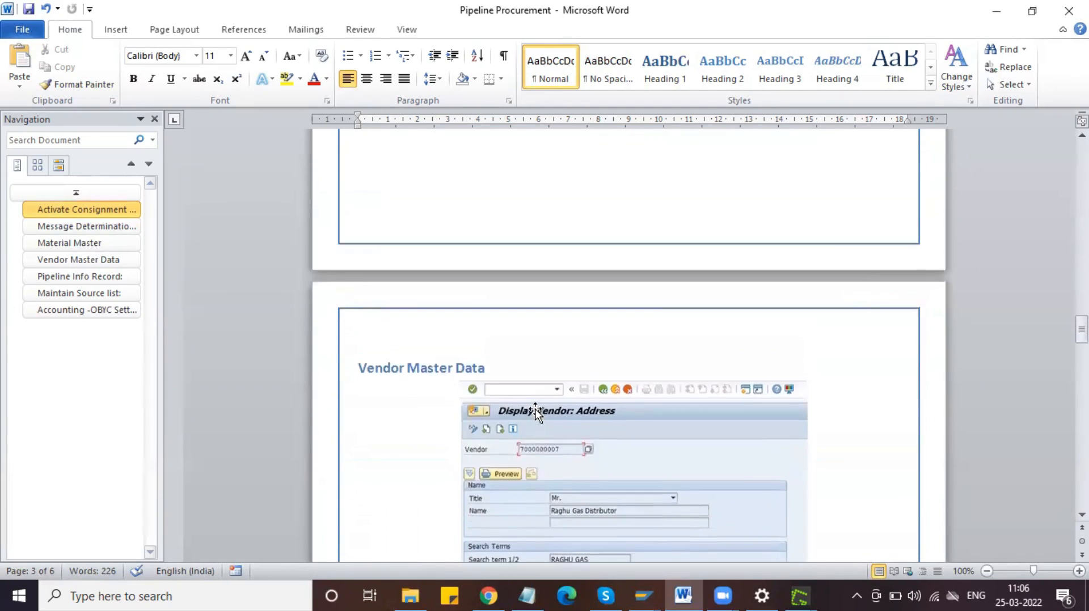
{"action": "scroll", "coordinate": [536, 411], "scroll_direction": "down", "scroll_amount": 6}
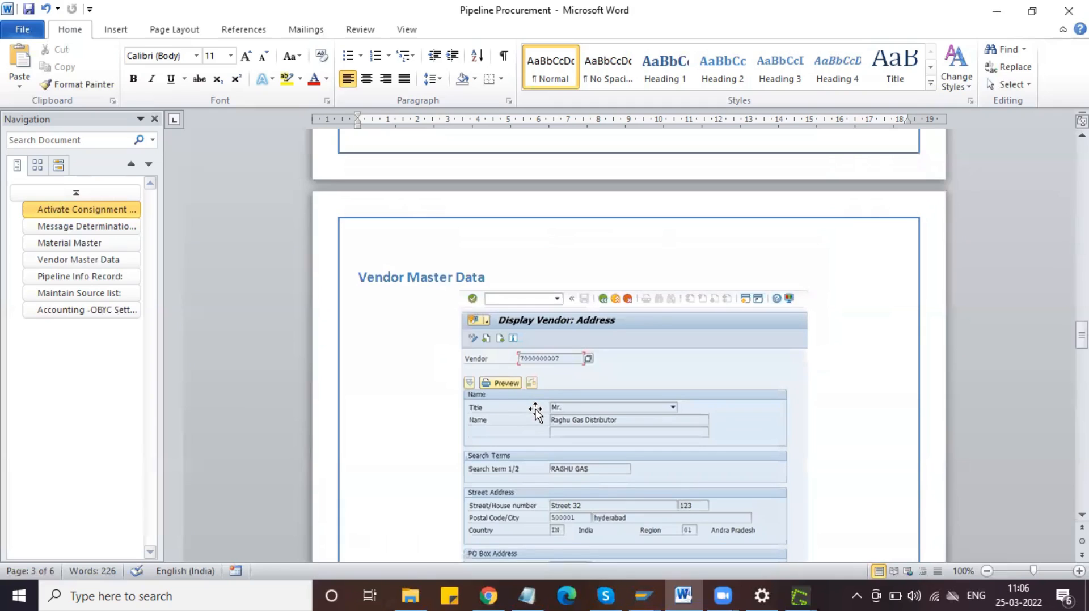
{"action": "scroll", "coordinate": [535, 412], "scroll_direction": "down", "scroll_amount": 2}
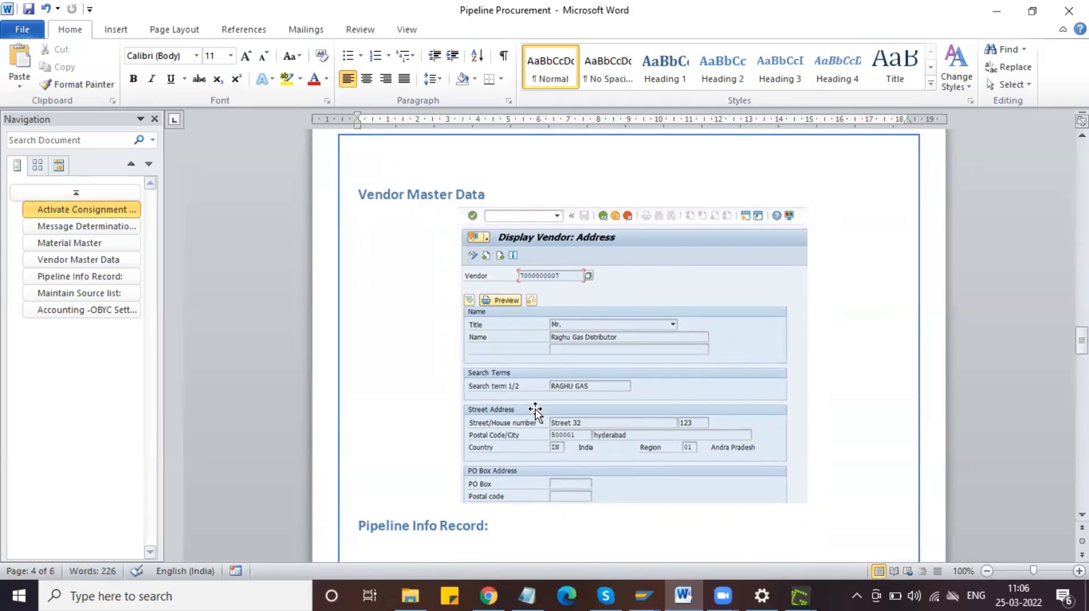
{"action": "scroll", "coordinate": [535, 412], "scroll_direction": "down", "scroll_amount": 2}
{"action": "scroll", "coordinate": [536, 412], "scroll_direction": "up", "scroll_amount": 1}
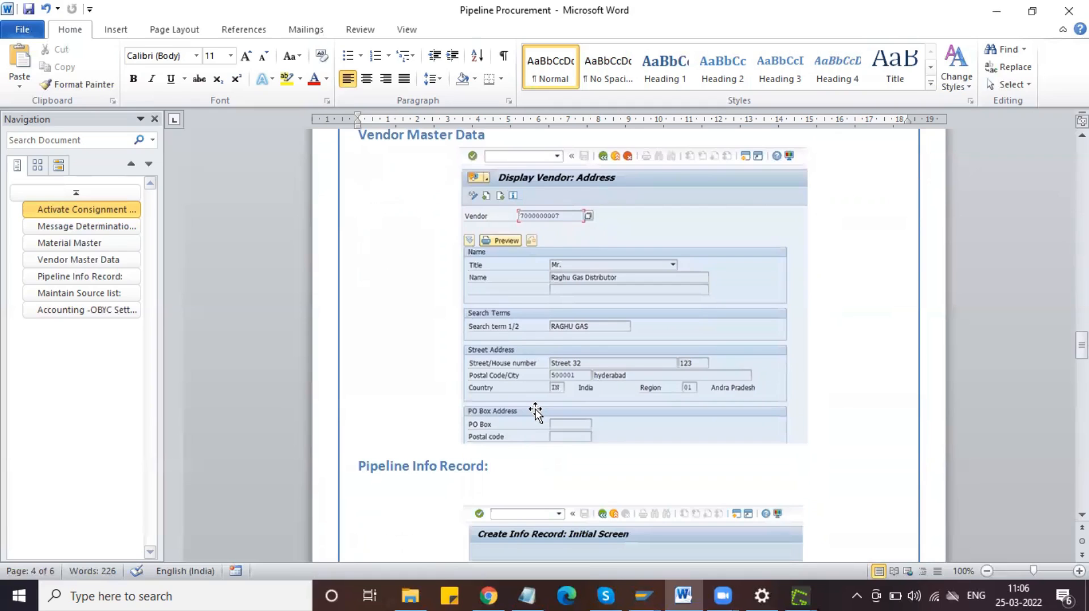
Examine the Pipeline Info Record, Maintain Source list and Accounting -OBYC Settings sections through to the end of the document.
{"action": "scroll", "coordinate": [535, 412], "scroll_direction": "down", "scroll_amount": 6}
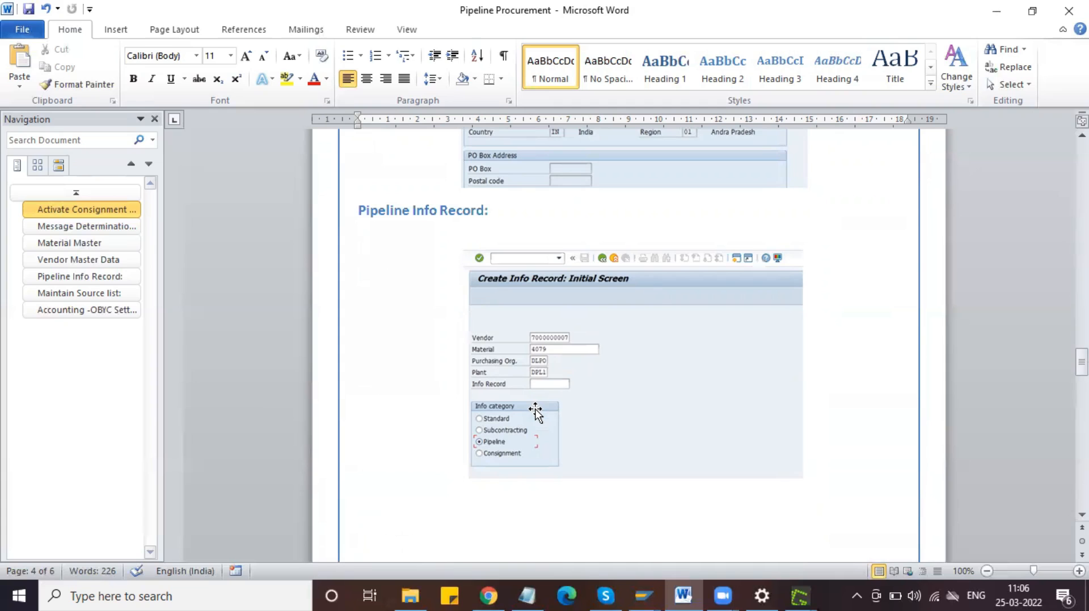
{"action": "scroll", "coordinate": [535, 410], "scroll_direction": "down", "scroll_amount": 15}
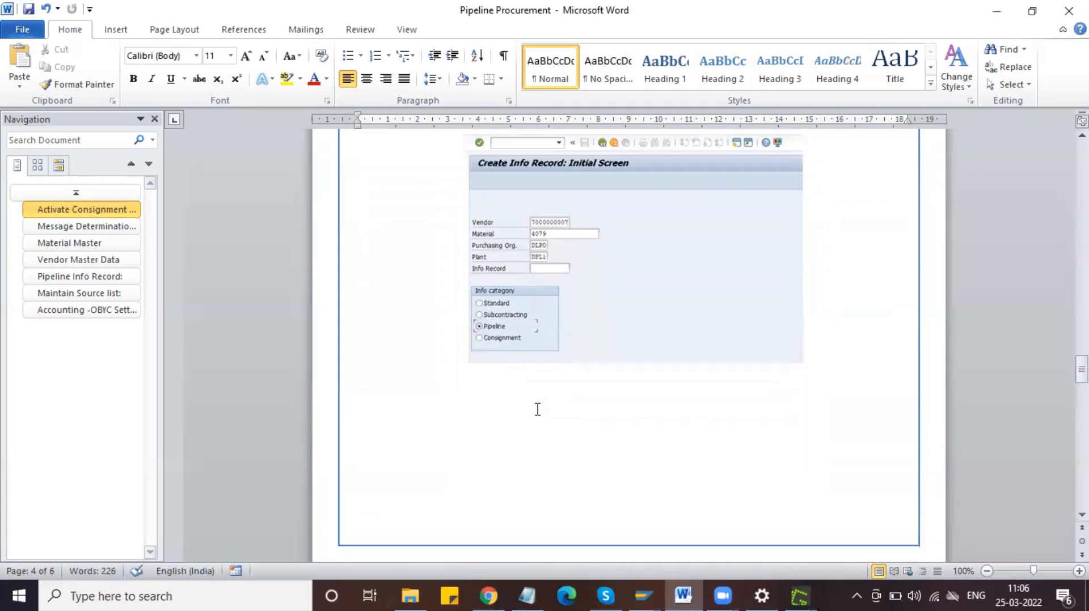
{"action": "scroll", "coordinate": [535, 411], "scroll_direction": "down", "scroll_amount": 3}
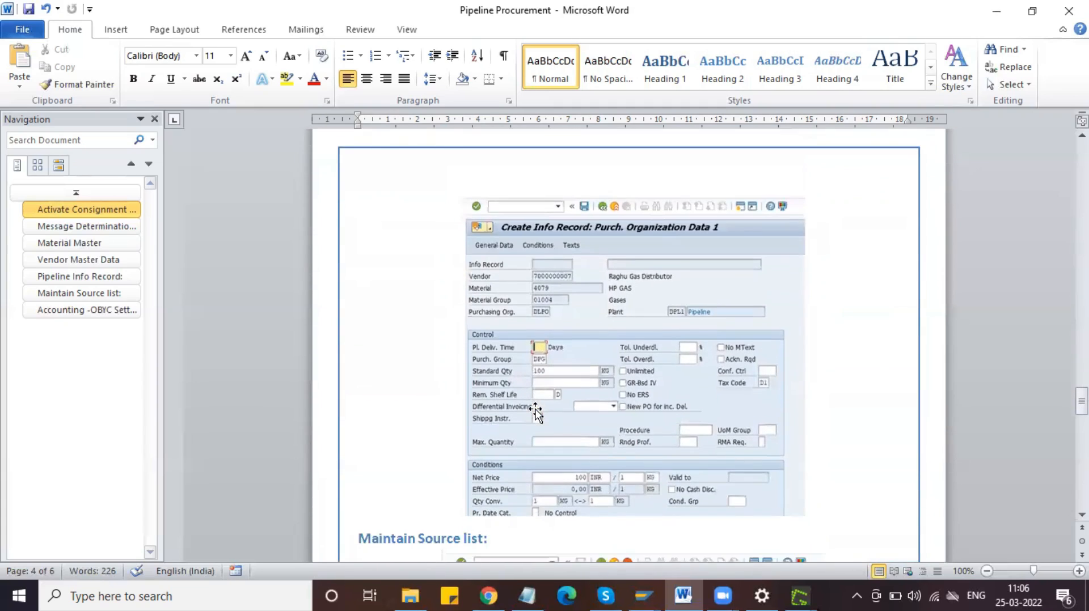
{"action": "scroll", "coordinate": [536, 410], "scroll_direction": "down", "scroll_amount": 15}
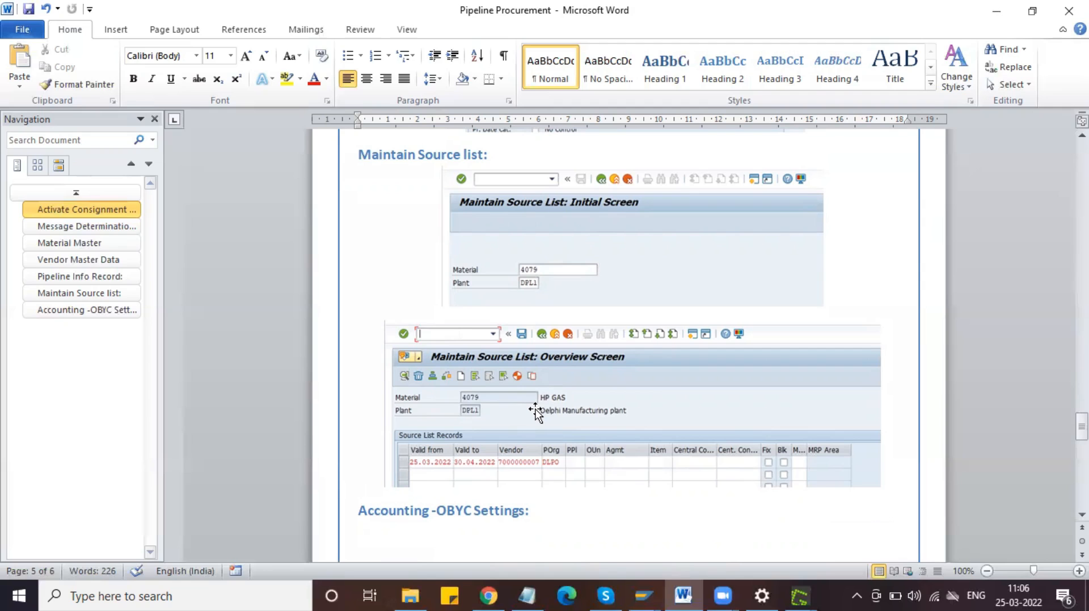
{"action": "scroll", "coordinate": [535, 411], "scroll_direction": "down", "scroll_amount": 10}
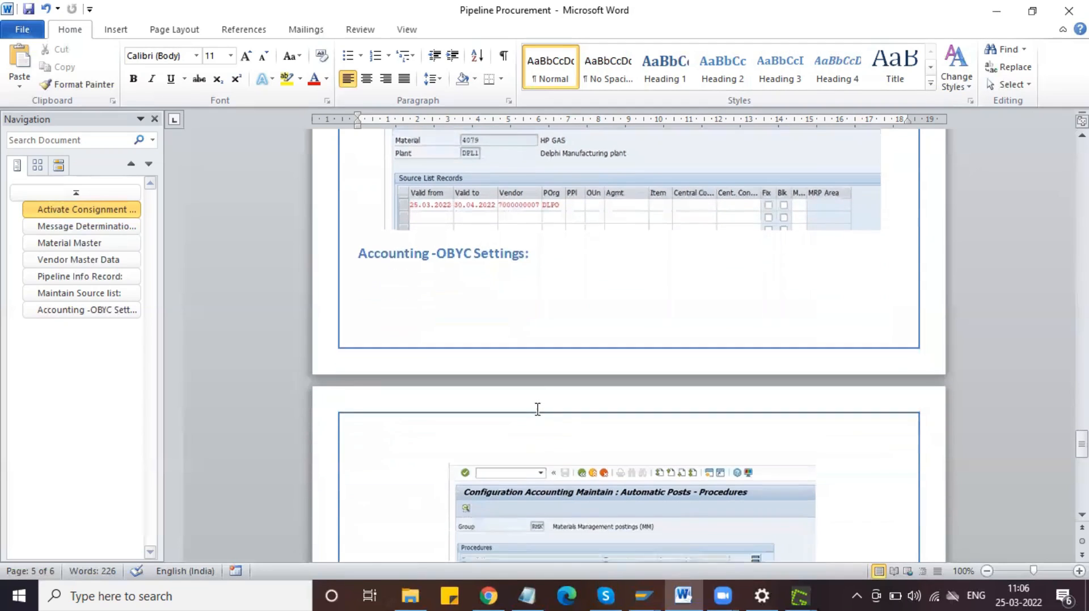
{"action": "scroll", "coordinate": [535, 411], "scroll_direction": "down", "scroll_amount": 6}
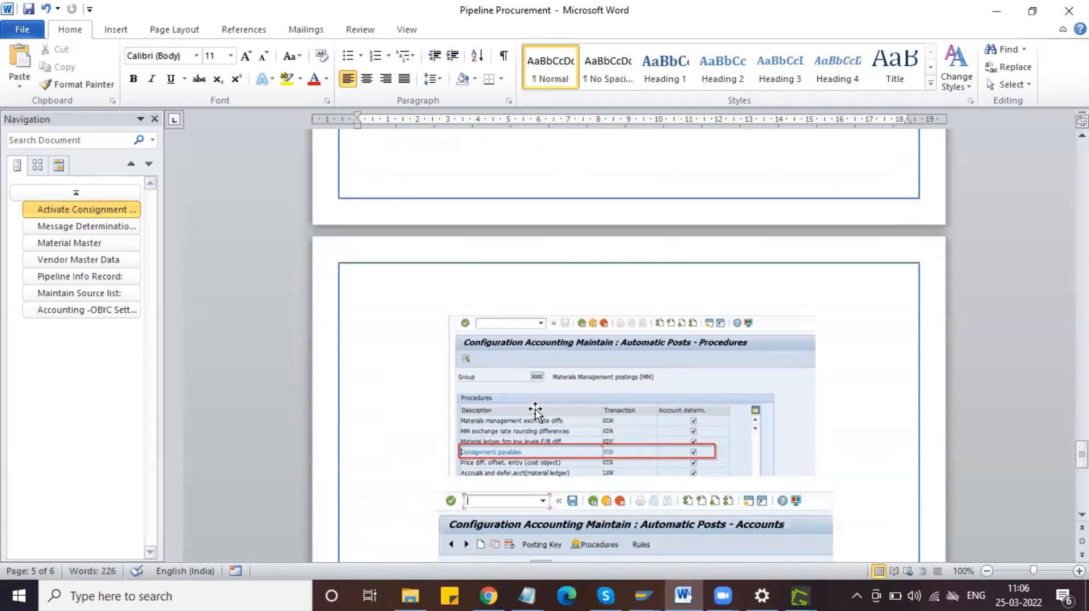
{"action": "scroll", "coordinate": [535, 410], "scroll_direction": "down", "scroll_amount": 5}
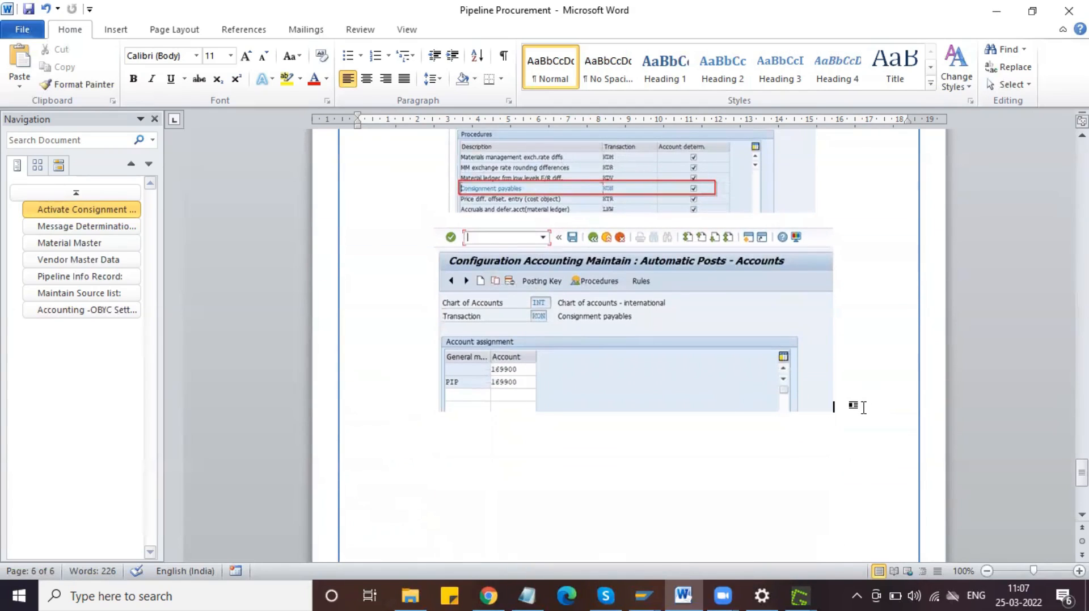
Add a "Process Flow:" heading below the last OBYC screenshot with formatting copied from the Accounting -OBYC Settings heading, followed by a new line.
{"action": "left_click", "coordinate": [854, 405]}
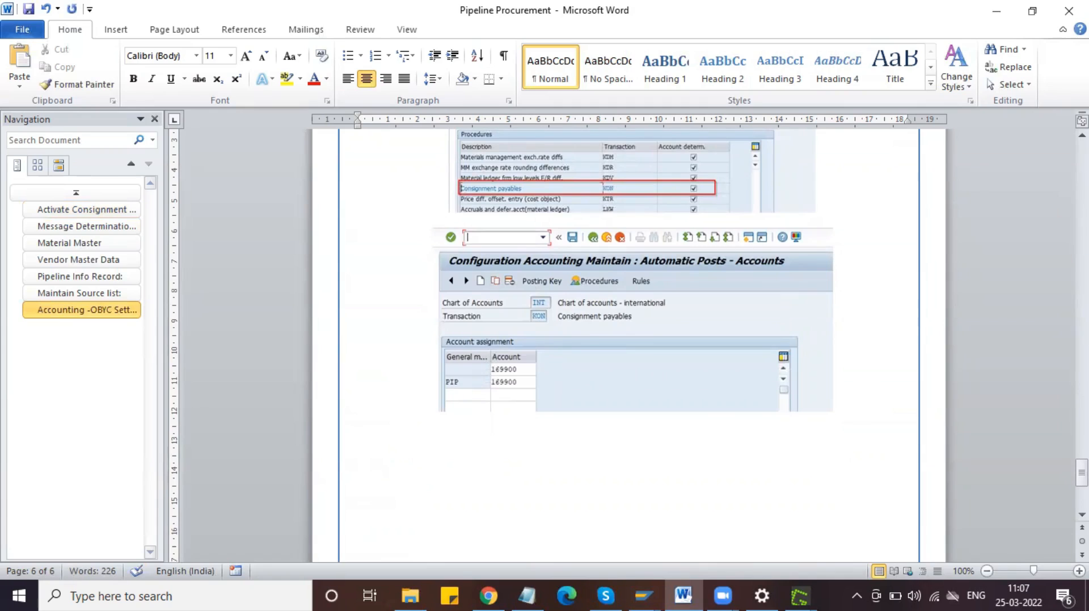
{"action": "type", "text": "Process Flow"}
{"action": "left_click", "coordinate": [85, 310]}
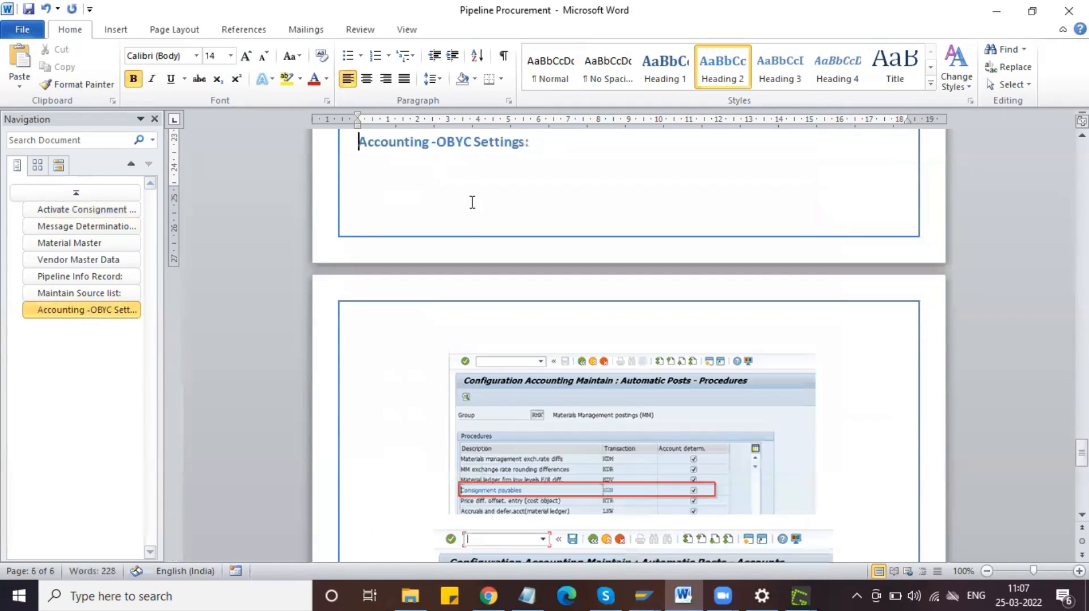
{"action": "left_click_drag", "start_coordinate": [554, 141], "coordinate": [275, 134]}
{"action": "left_click", "coordinate": [106, 84]}
{"action": "scroll", "coordinate": [535, 273], "scroll_direction": "down", "scroll_amount": 10}
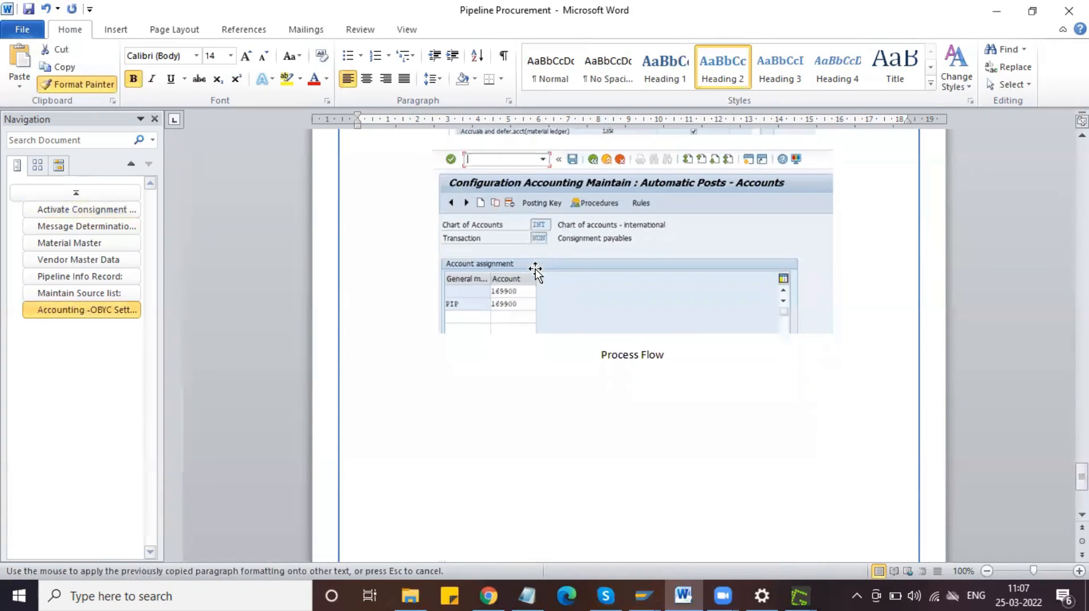
{"action": "left_click_drag", "start_coordinate": [664, 355], "coordinate": [591, 358]}
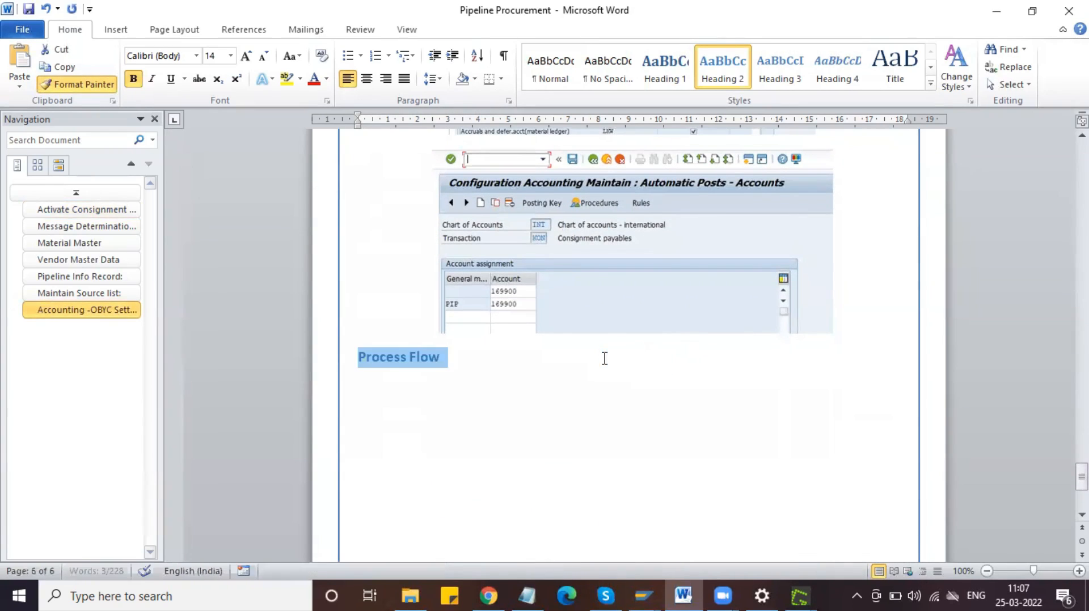
{"action": "left_click", "coordinate": [452, 358]}
{"action": "type", "text": ":"}
{"action": "key", "text": "Return"}
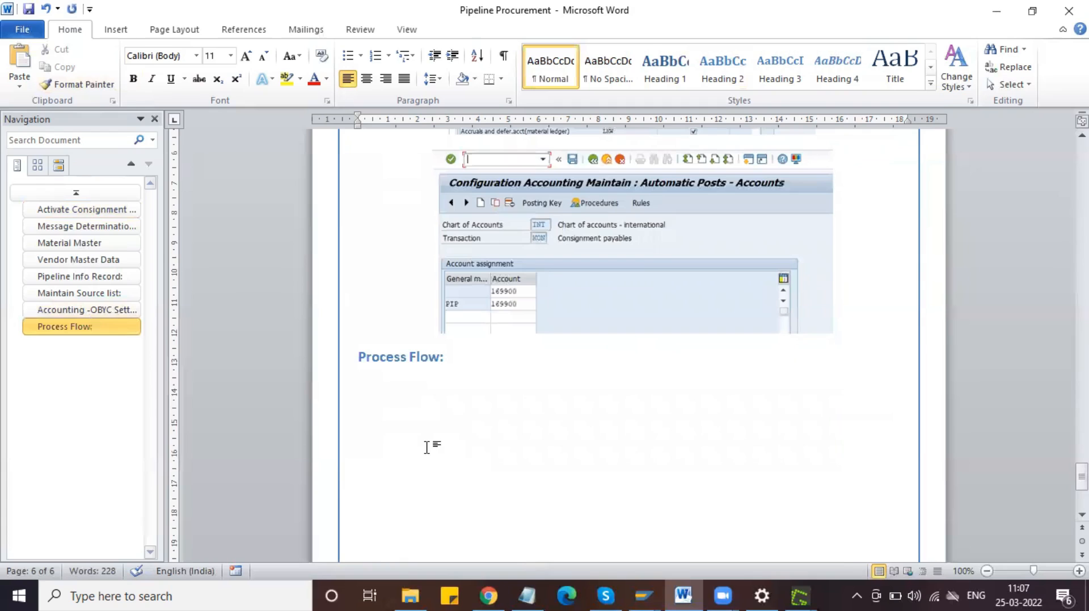
Switch to SAP, open the goods movement transaction and set it to A07 Goods Issue, R10 Other, with movement type 201 P.
{"action": "left_click", "coordinate": [643, 596]}
{"action": "left_click", "coordinate": [608, 505]}
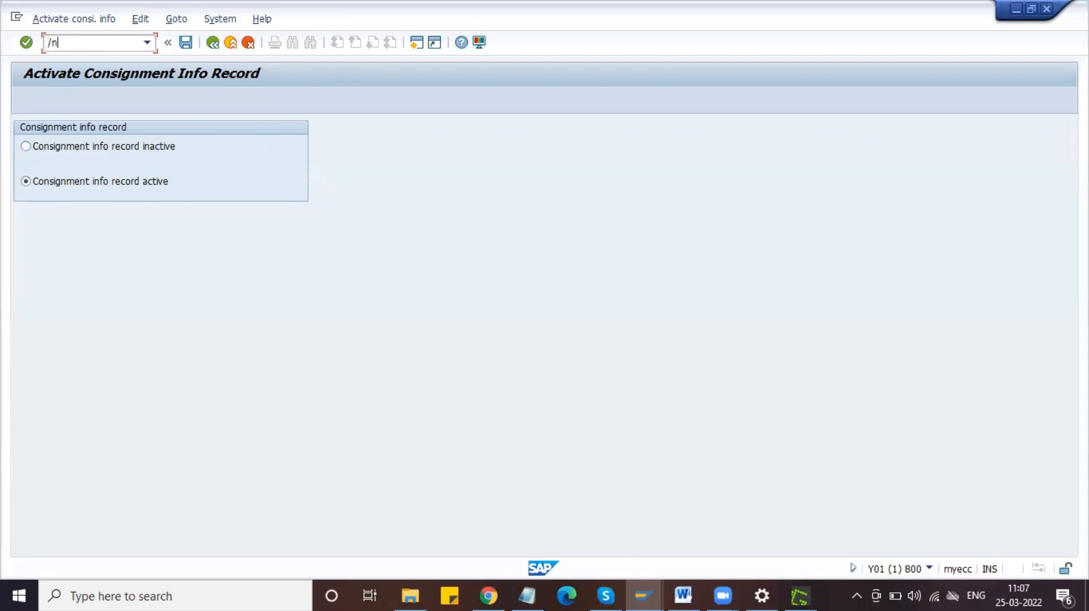
{"action": "key", "text": "Return"}
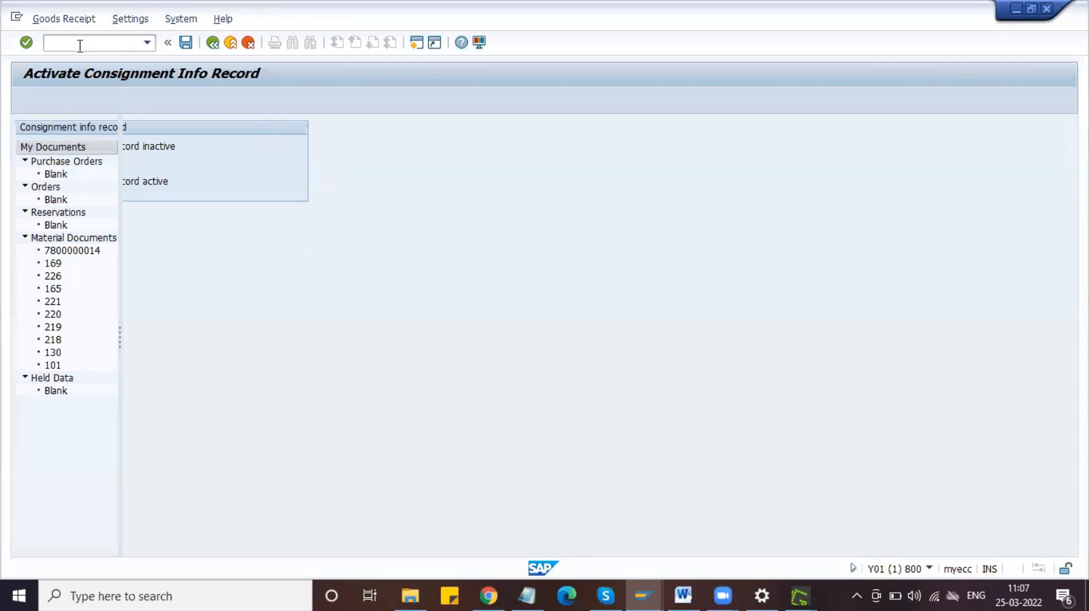
{"action": "left_click", "coordinate": [187, 131]}
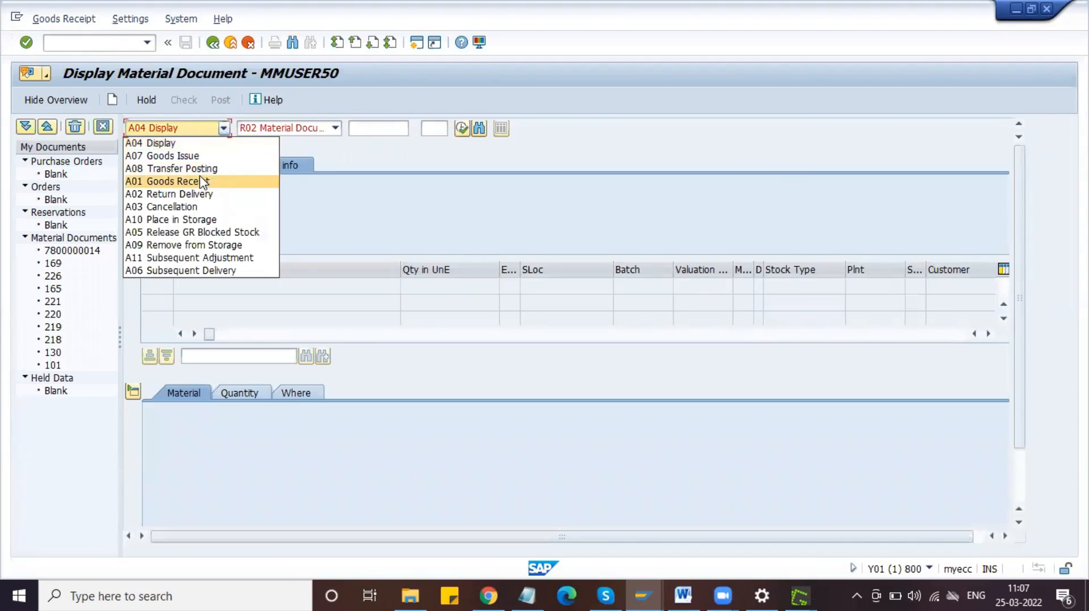
{"action": "left_click", "coordinate": [195, 156]}
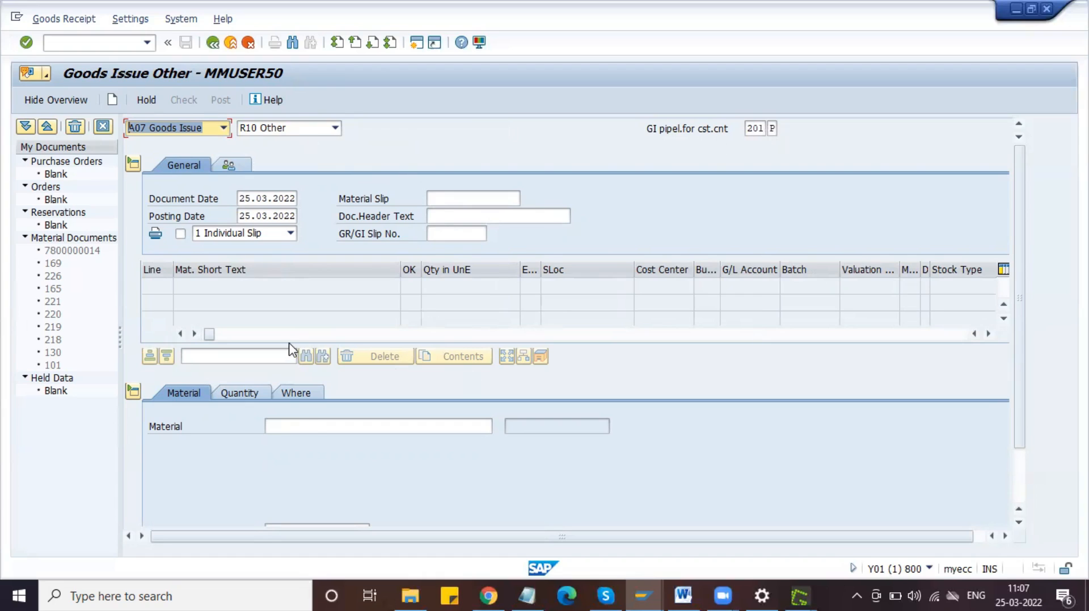
Enter the pipeline material 4079 for the goods issue item.
{"action": "left_click", "coordinate": [297, 421]}
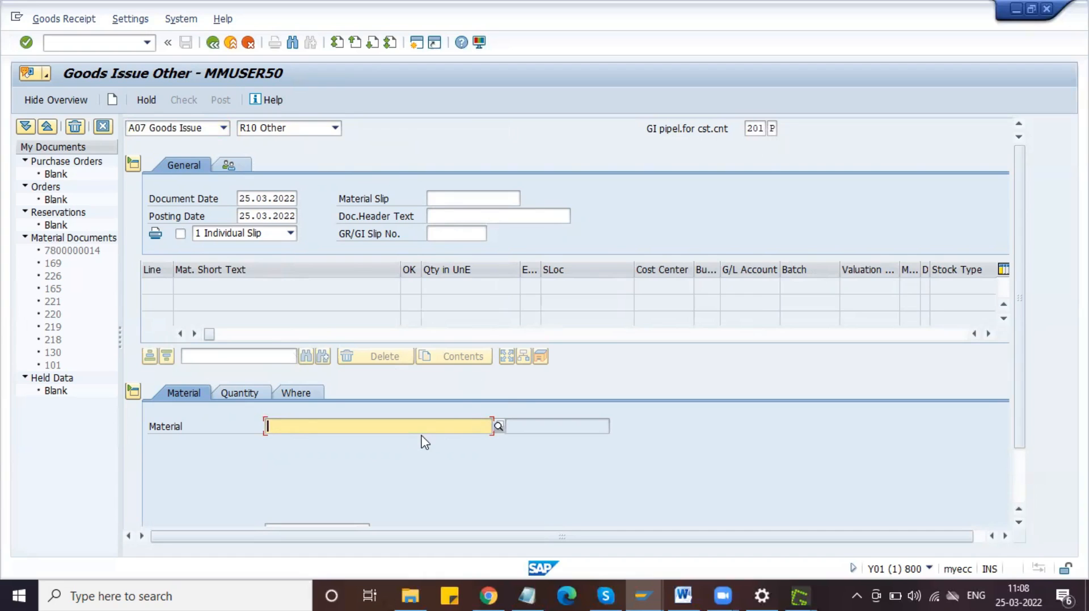
{"action": "left_click", "coordinate": [452, 447]}
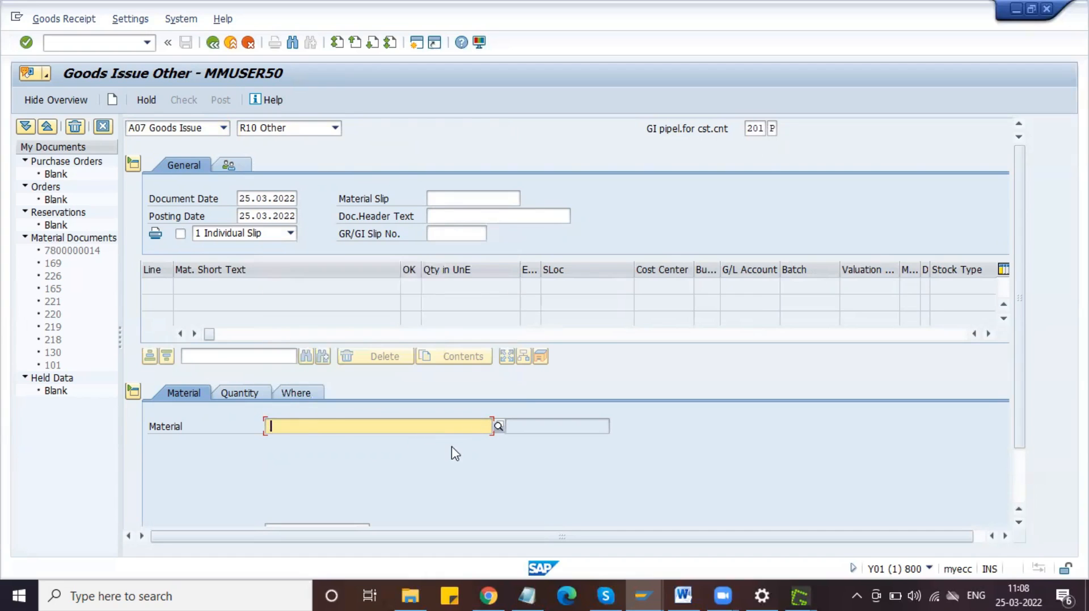
{"action": "left_click", "coordinate": [299, 425]}
{"action": "type", "text": "578"}
{"action": "left_click_drag", "start_coordinate": [290, 426], "coordinate": [281, 425]}
{"action": "type", "text": "79"}
{"action": "key", "text": "Return"}
Set the goods issue item's quantity to 300, plant to DPL1 and storage location to S11.
{"action": "left_click", "coordinate": [256, 397]}
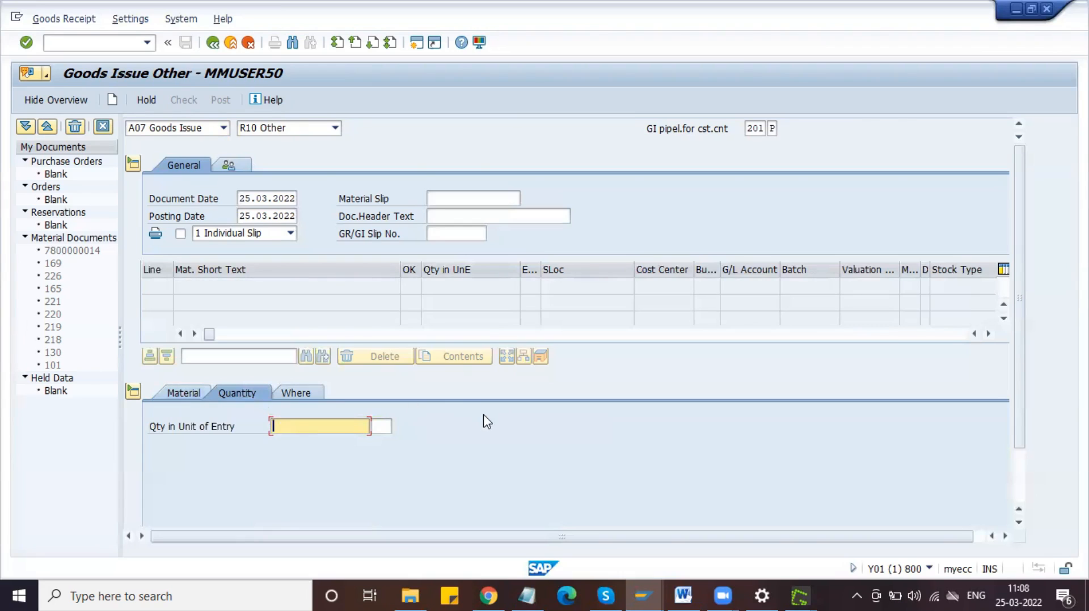
{"action": "type", "text": "300"}
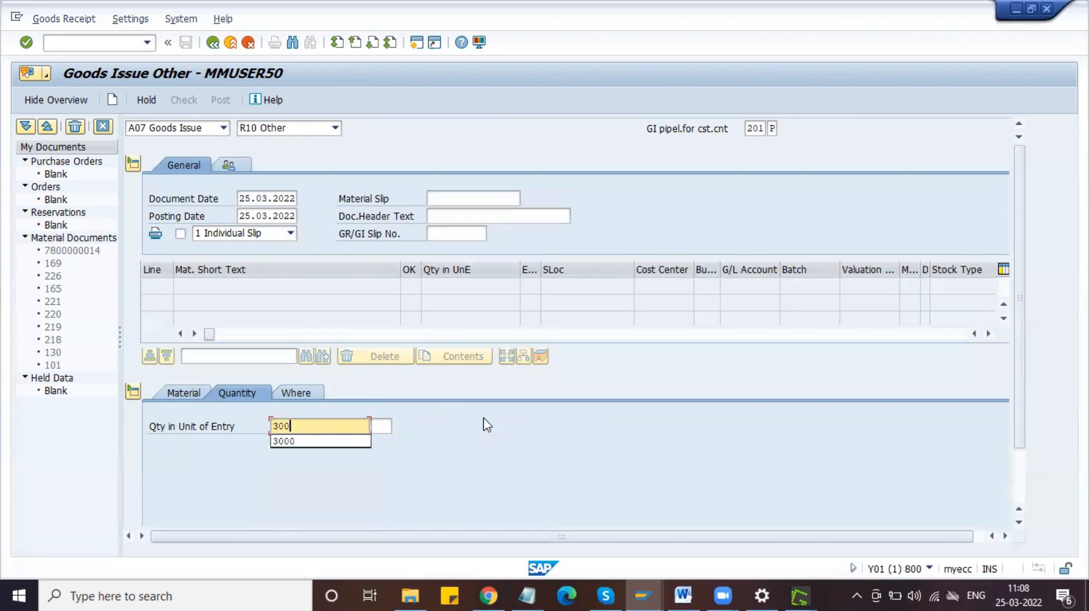
{"action": "left_click", "coordinate": [292, 393]}
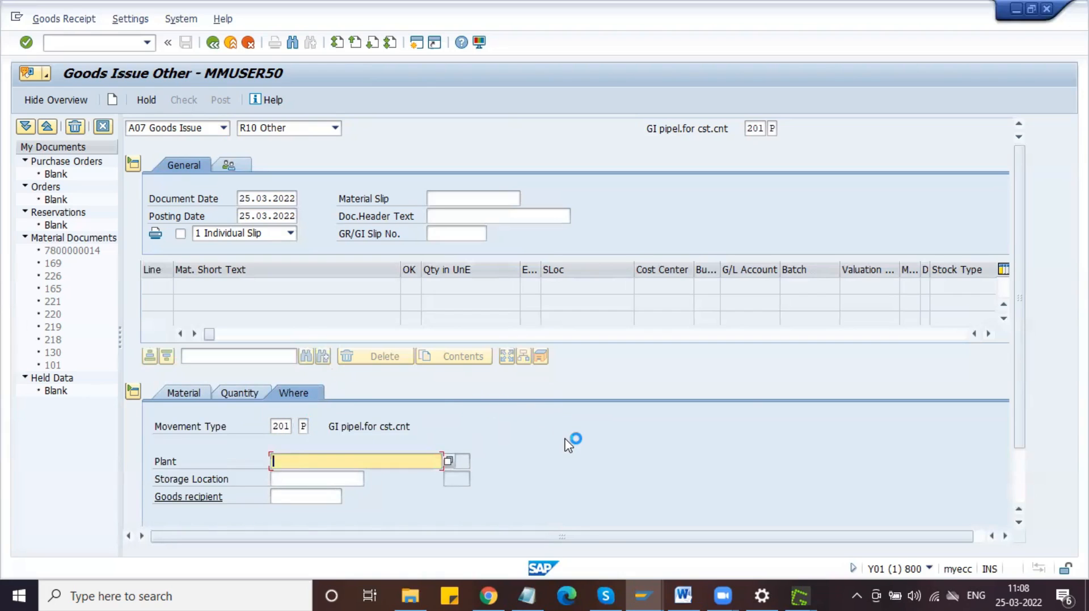
{"action": "type", "text": "DPL1"}
{"action": "key", "text": "Return"}
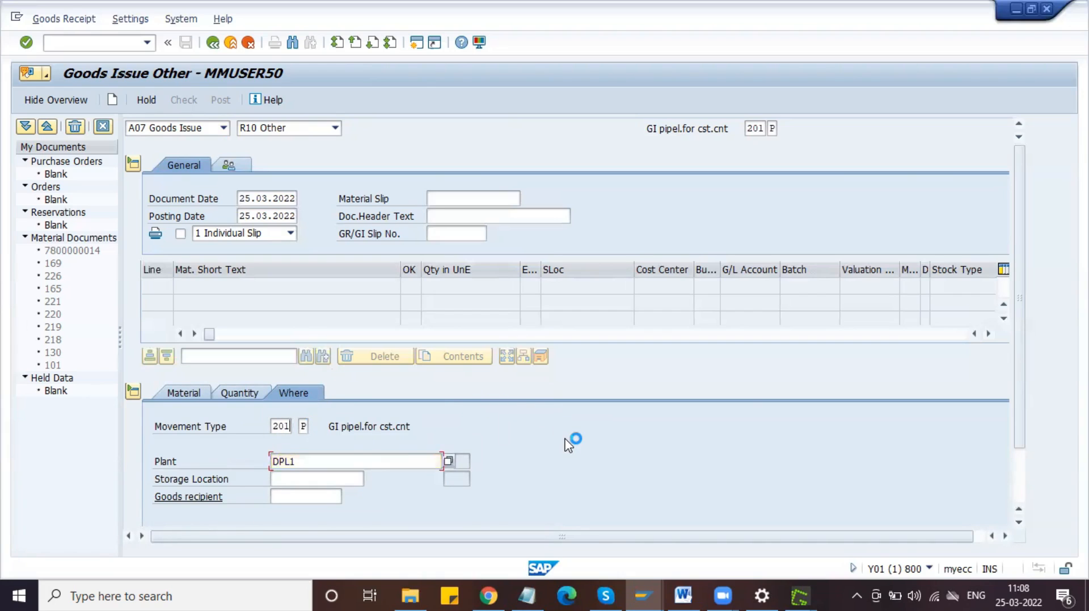
{"action": "type", "text": "S11"}
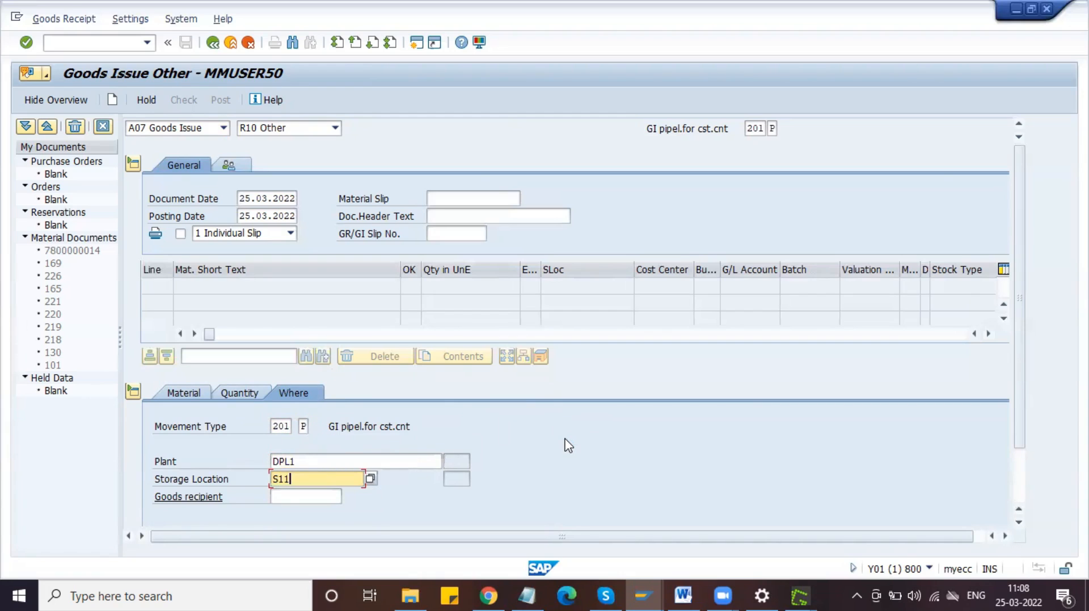
{"action": "key", "text": "Return"}
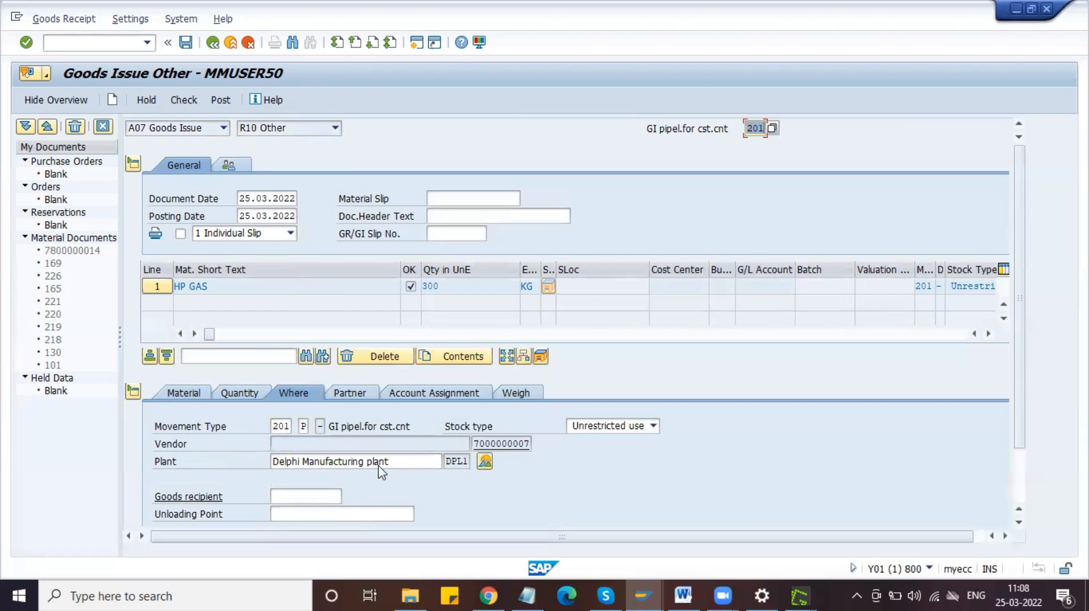
Open the item's partner details and confirm the proposed vendor.
{"action": "scroll", "coordinate": [376, 470], "scroll_direction": "down", "scroll_amount": 2}
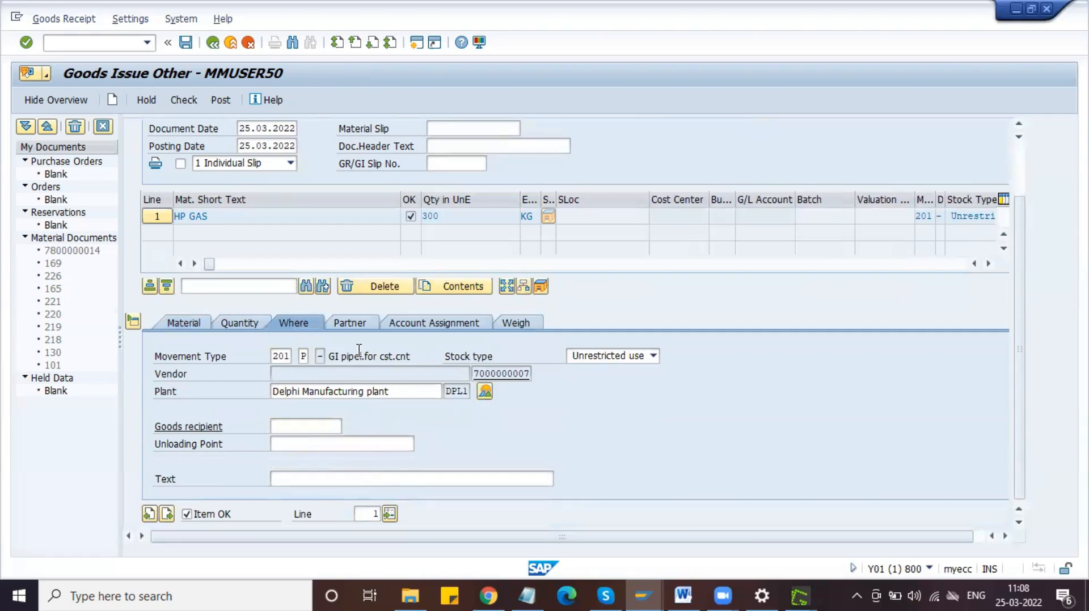
{"action": "left_click", "coordinate": [349, 323]}
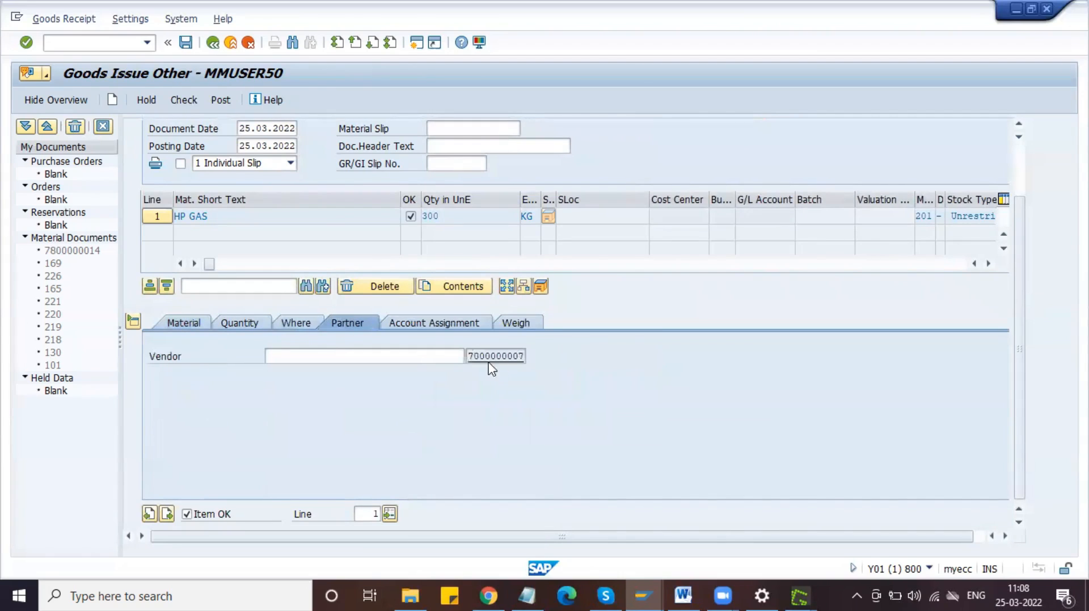
{"action": "left_click", "coordinate": [470, 356]}
{"action": "left_click_drag", "start_coordinate": [471, 356], "coordinate": [406, 358]}
{"action": "left_click", "coordinate": [502, 360]}
{"action": "key", "text": "Return"}
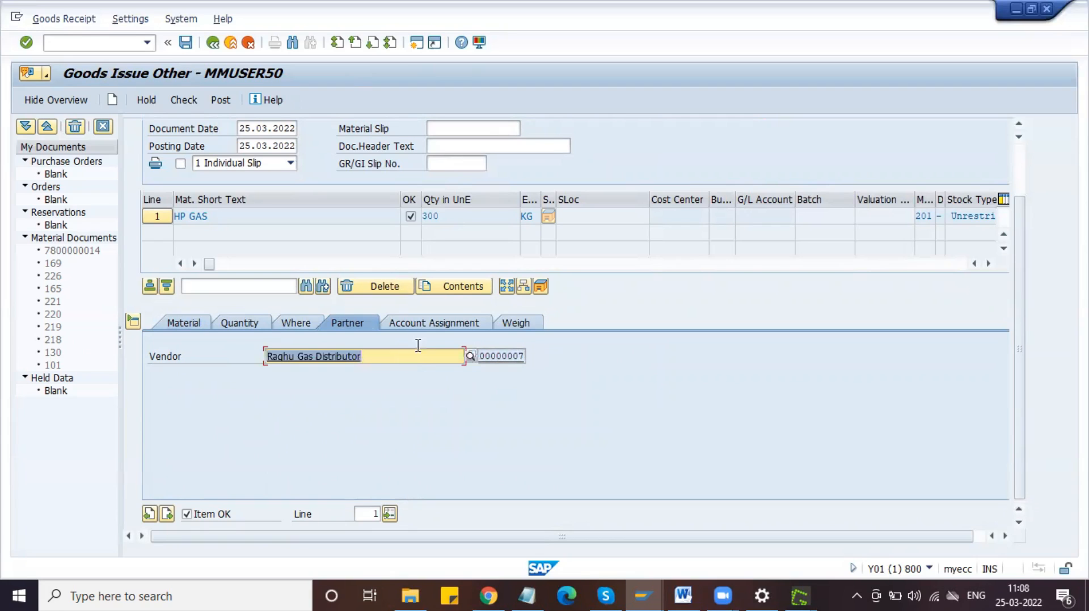
Assign cost center D_COST to the item, picking it from a cost center search for company code DMOT.
{"action": "left_click", "coordinate": [432, 324]}
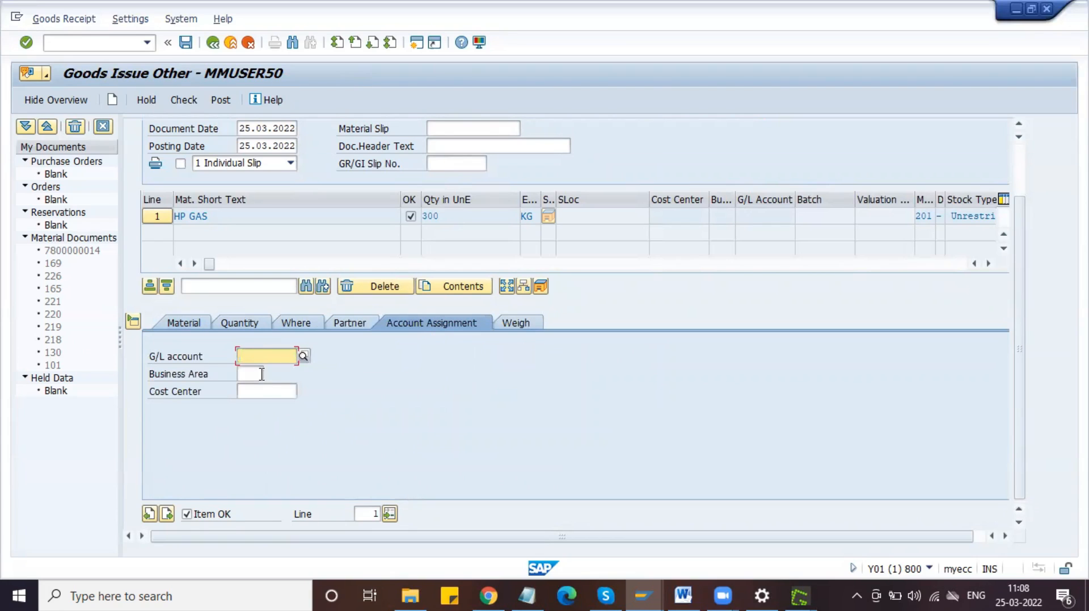
{"action": "left_click", "coordinate": [262, 392]}
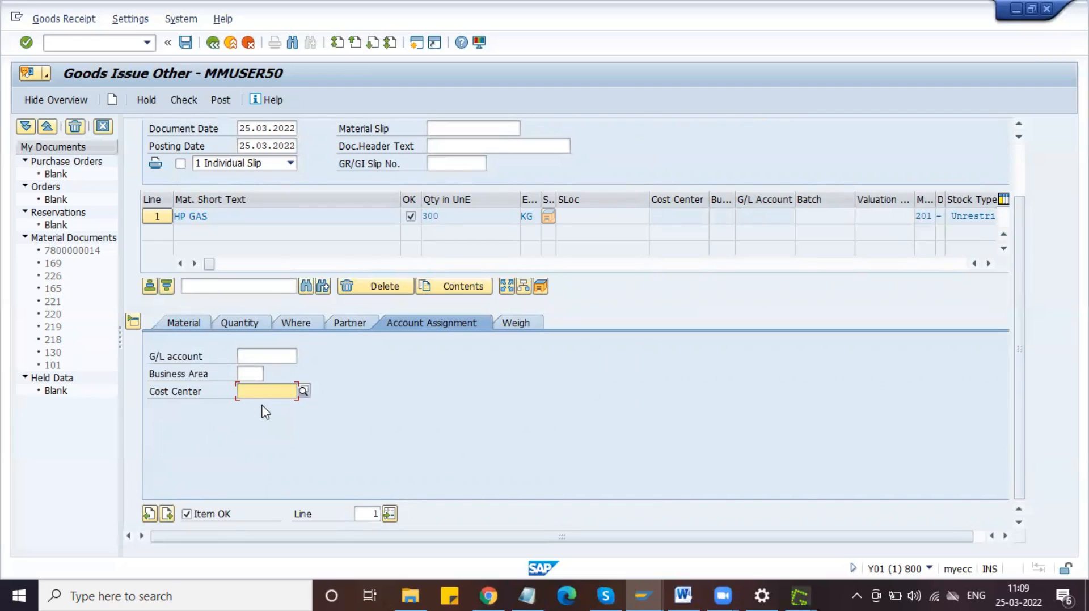
{"action": "left_click", "coordinate": [304, 392]}
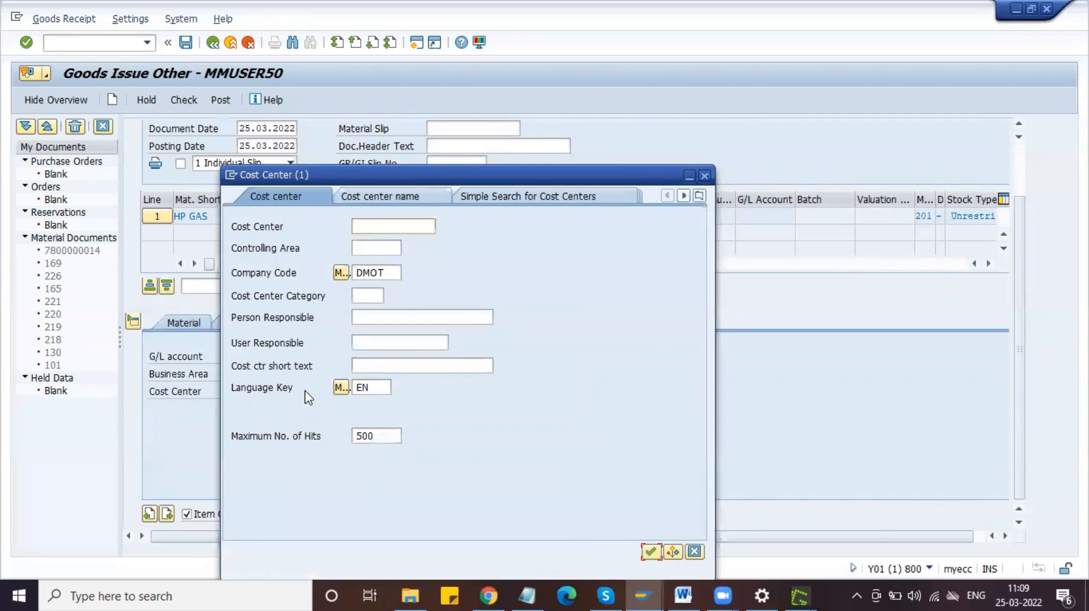
{"action": "key", "text": "Return"}
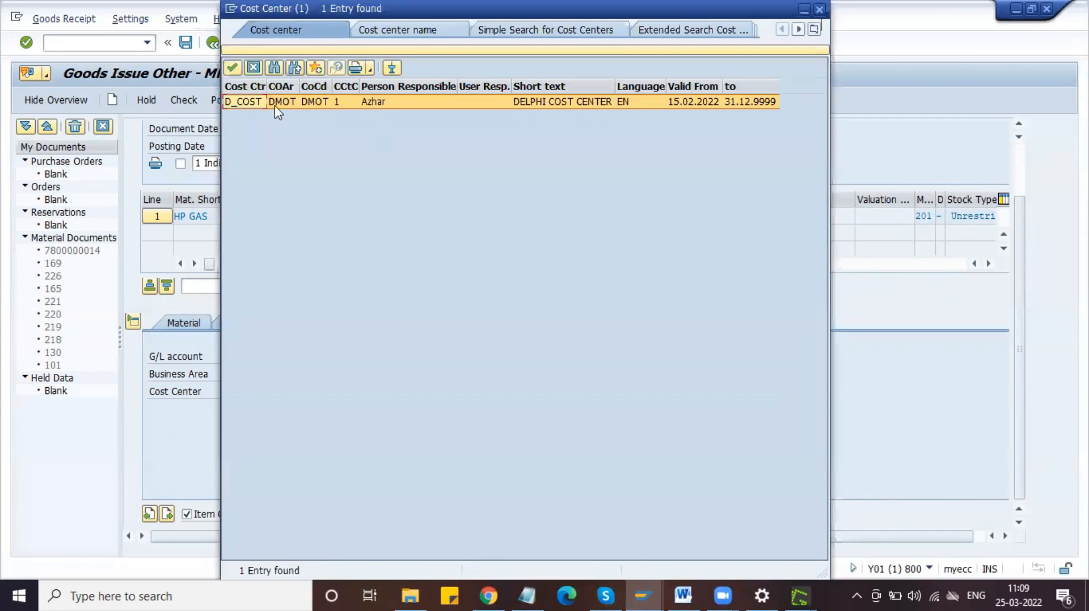
{"action": "left_click", "coordinate": [235, 69]}
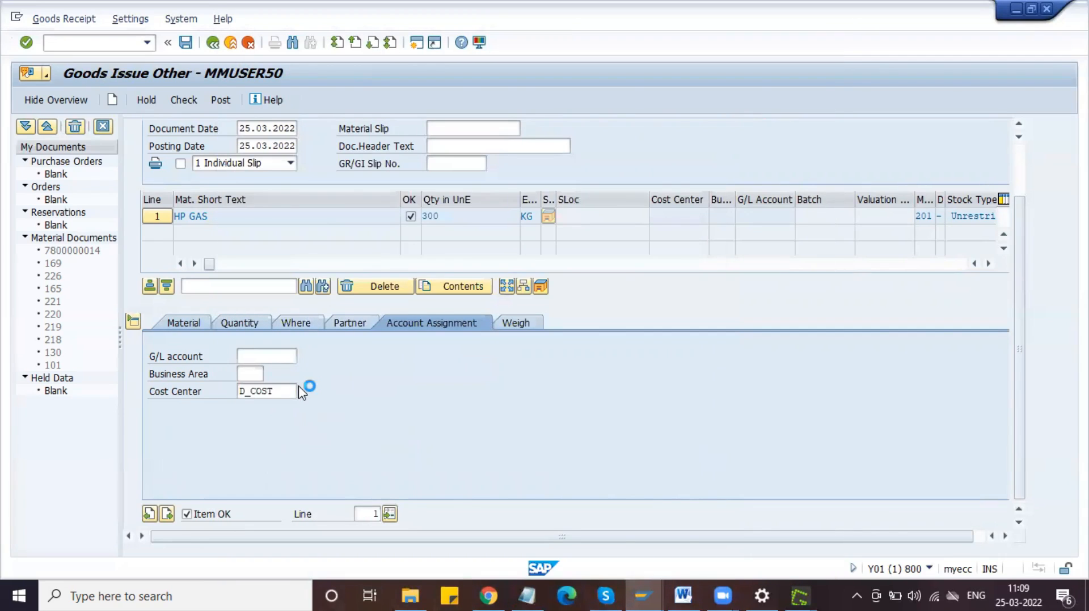
{"action": "key", "text": "Return"}
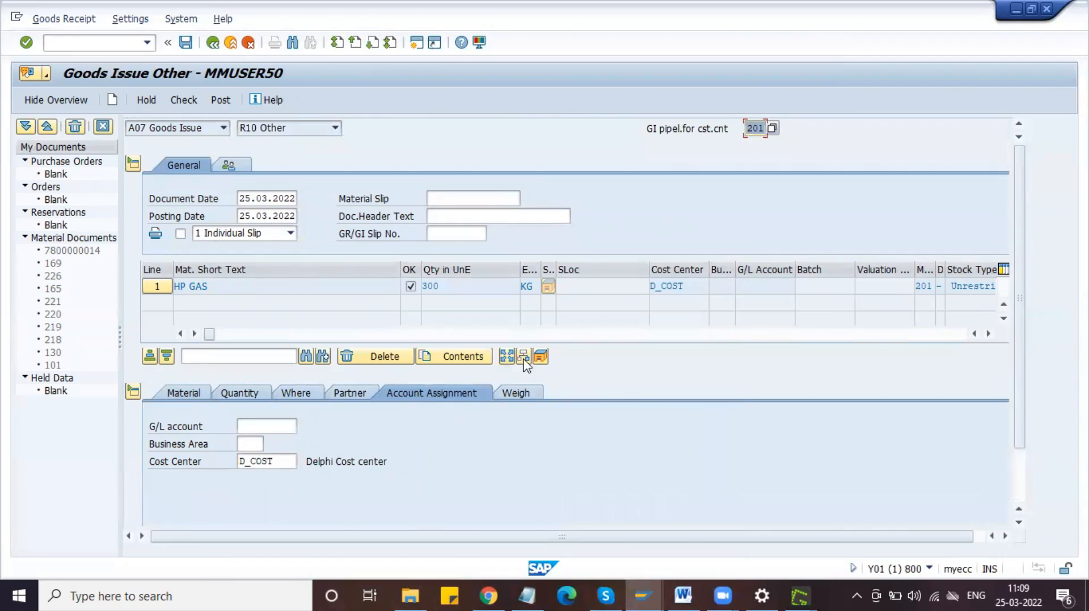
Run the document check on the goods issue and review the item's quantity and material details.
{"action": "left_click", "coordinate": [190, 100]}
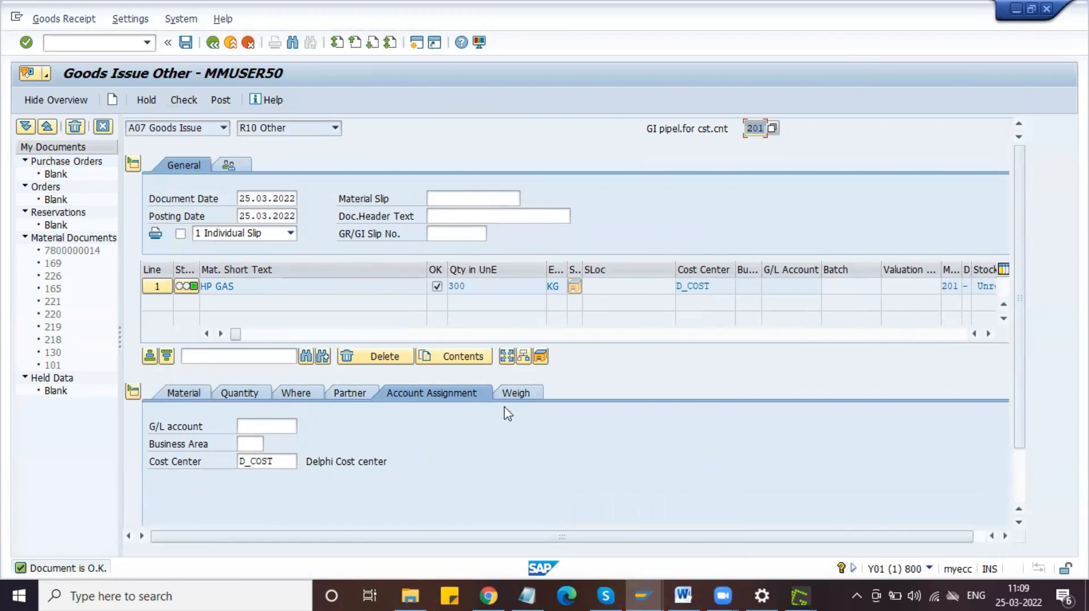
{"action": "left_click", "coordinate": [202, 395]}
{"action": "left_click", "coordinate": [236, 398]}
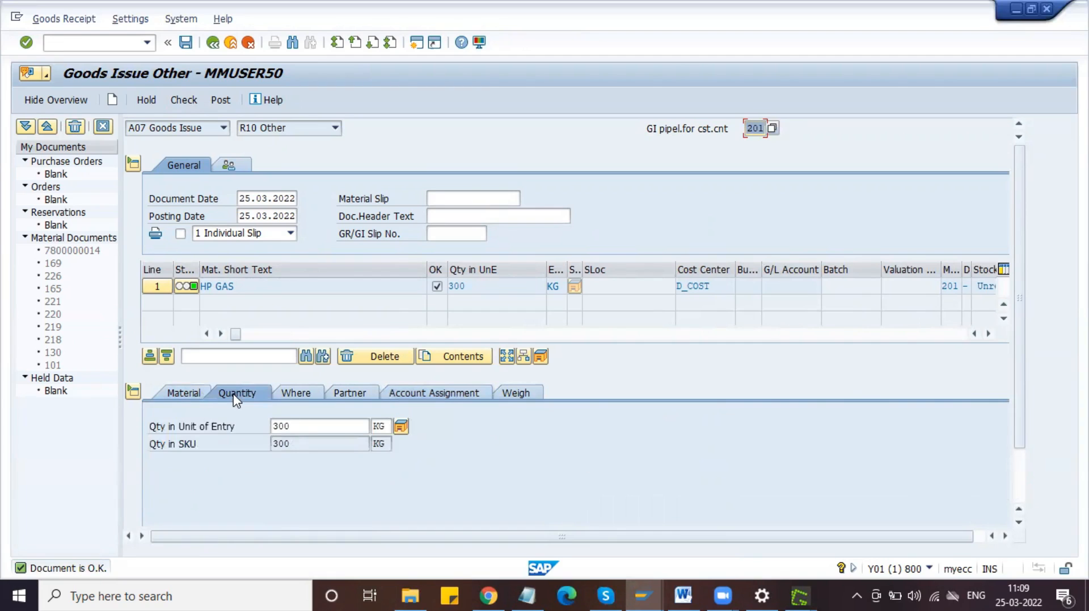
{"action": "left_click", "coordinate": [190, 393]}
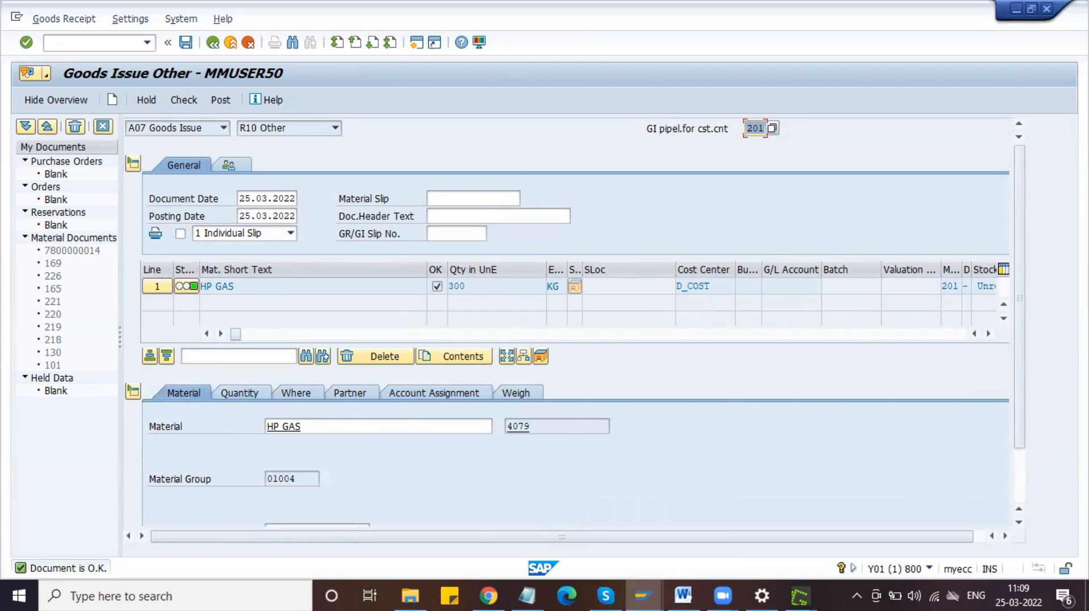
{"action": "key", "text": "Print"}
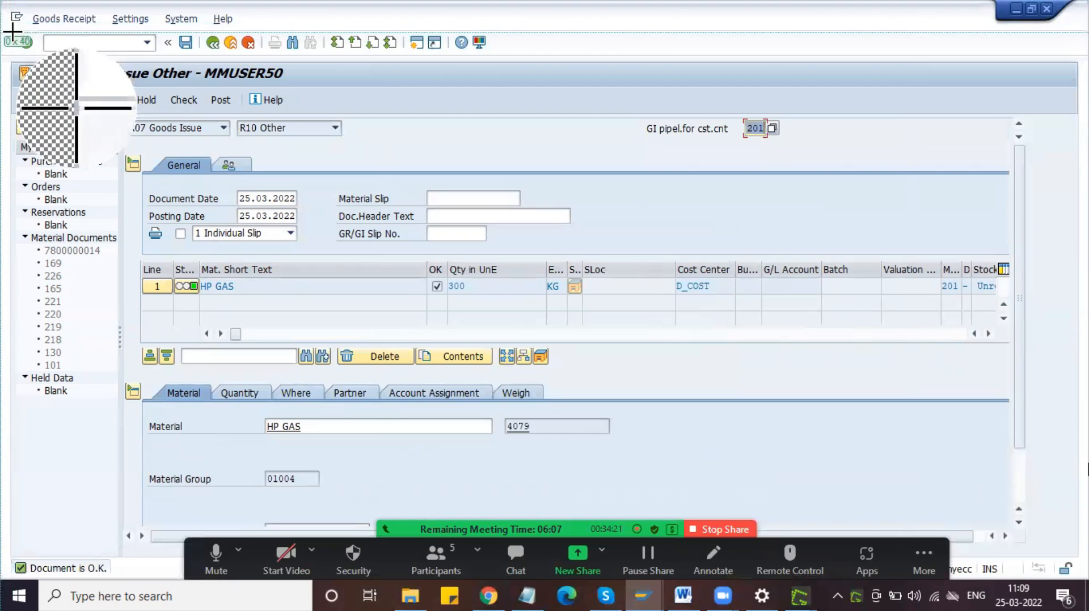
{"action": "key", "text": "Escape"}
{"action": "left_click", "coordinate": [58, 45]}
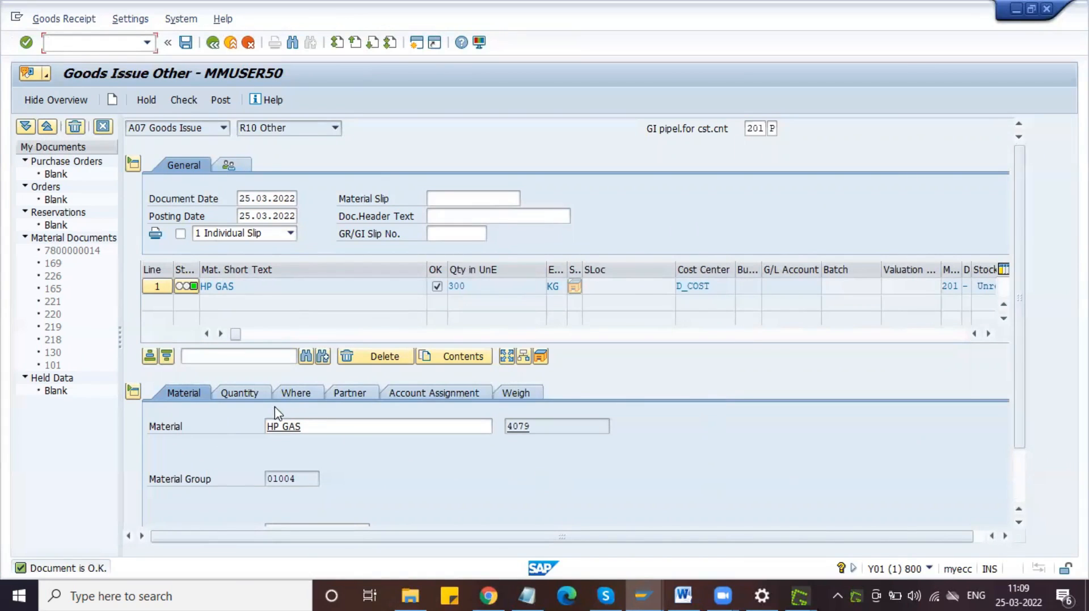
Show the item's Where details, capture the goods issue screen and open the capture in the Greenshot image editor.
{"action": "left_click", "coordinate": [290, 397]}
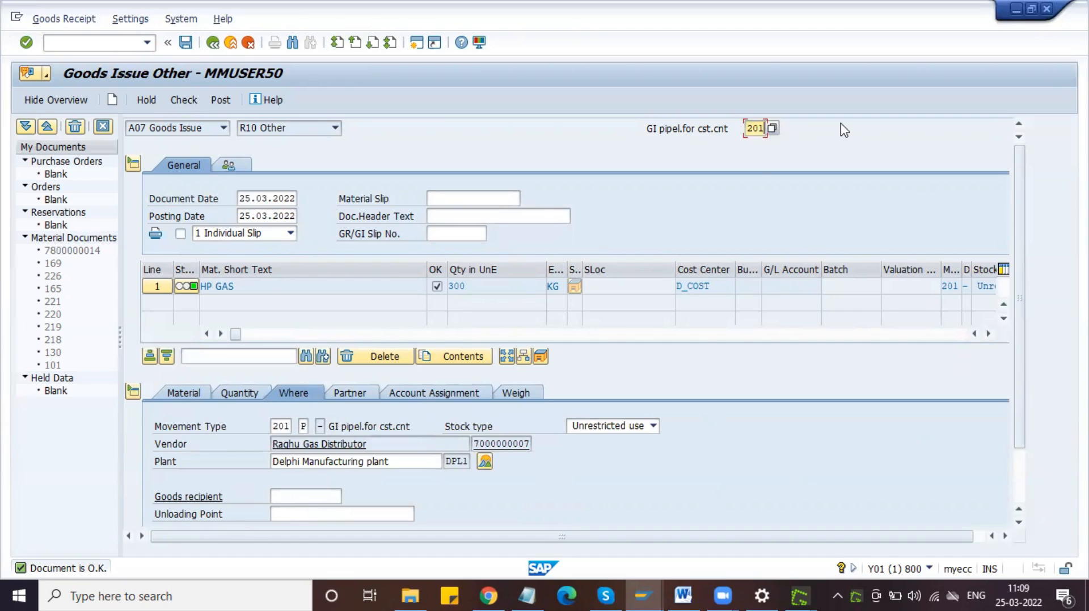
{"action": "left_click", "coordinate": [123, 45]}
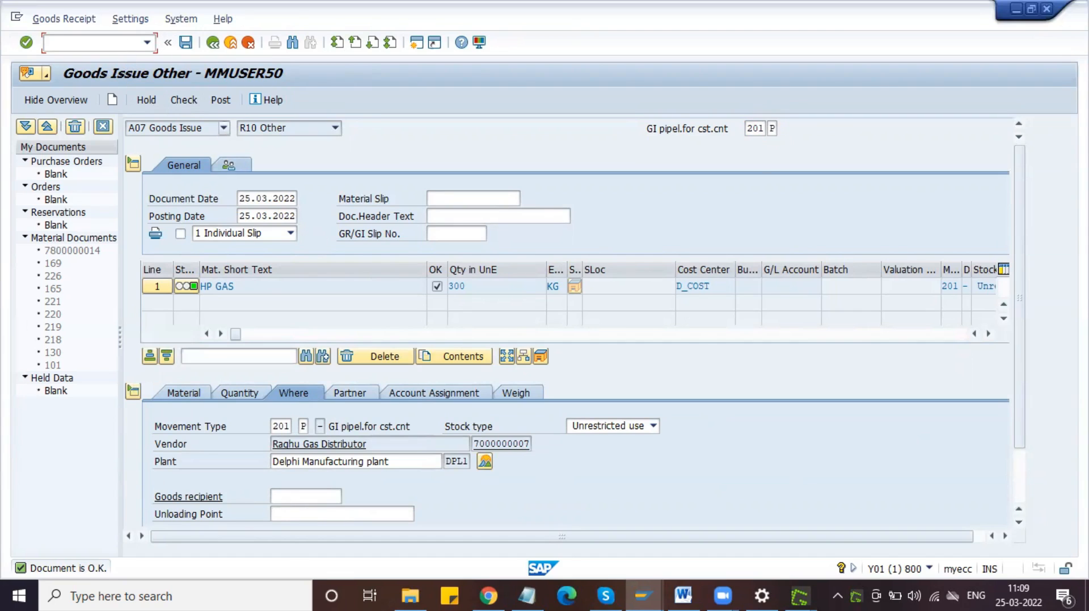
{"action": "key", "text": "Print"}
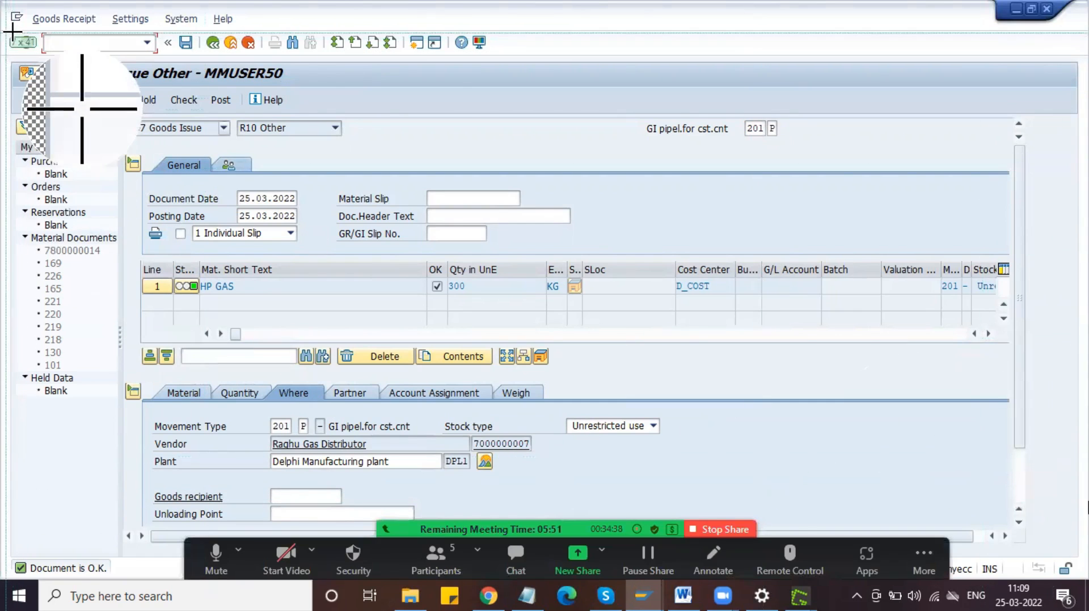
{"action": "left_click_drag", "start_coordinate": [4, 23], "coordinate": [1056, 491]}
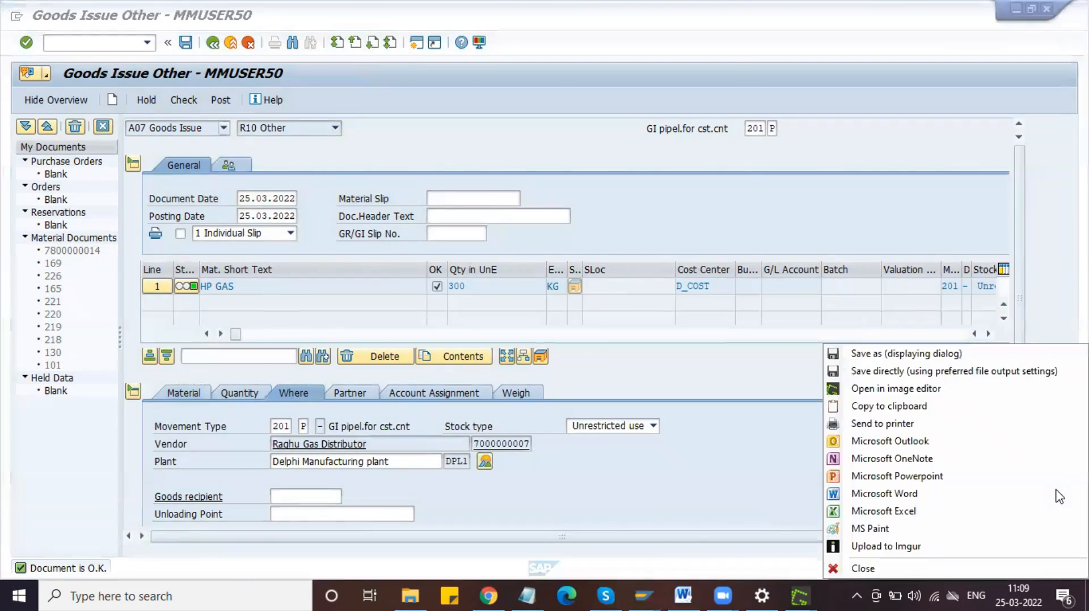
{"action": "left_click", "coordinate": [958, 390]}
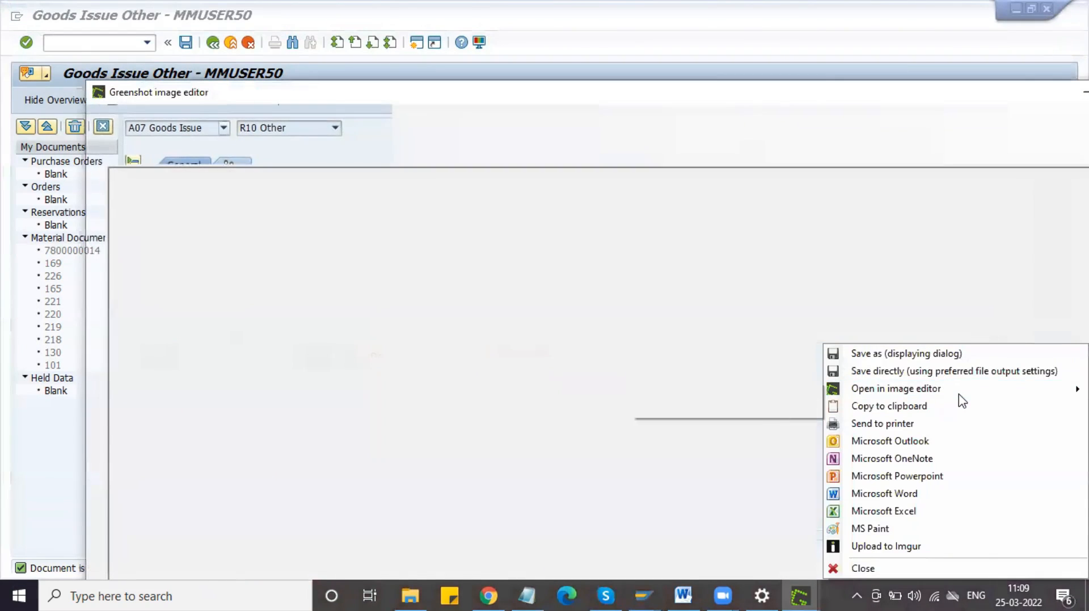
Outline the 201 P movement type with a red rectangle and paste the annotated screenshot below the Process Flow heading in Word.
{"action": "left_click", "coordinate": [96, 197]}
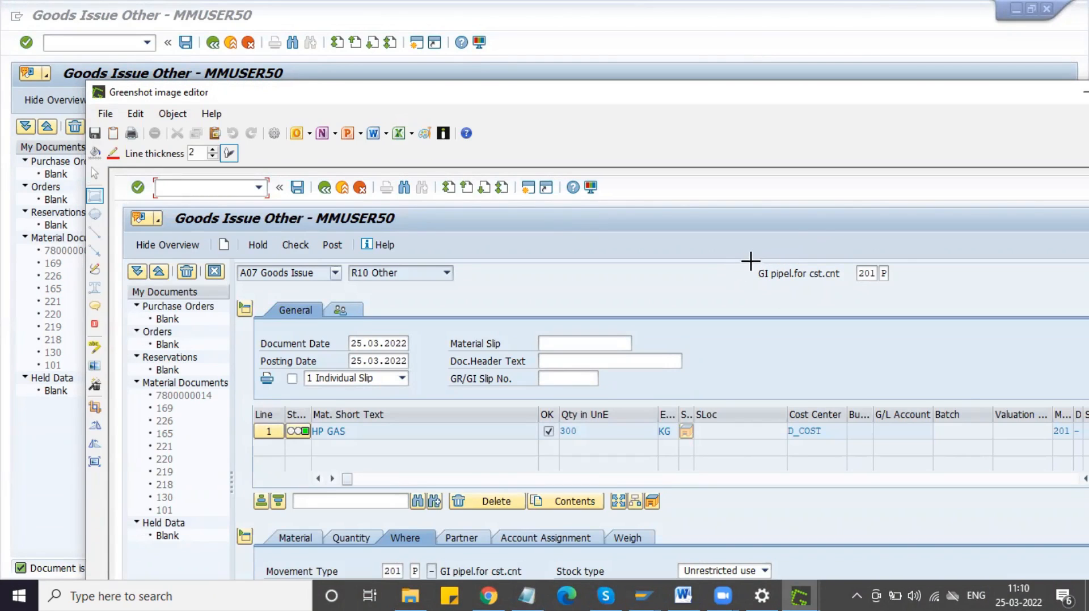
{"action": "left_click_drag", "start_coordinate": [753, 259], "coordinate": [894, 286]}
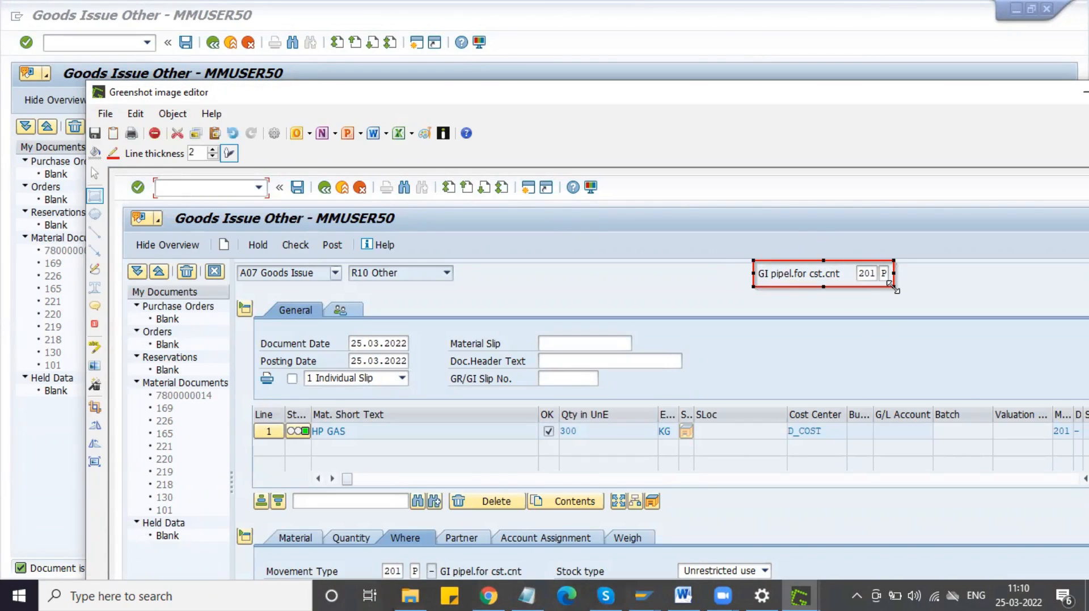
{"action": "left_click", "coordinate": [105, 114]}
{"action": "left_click", "coordinate": [134, 166]}
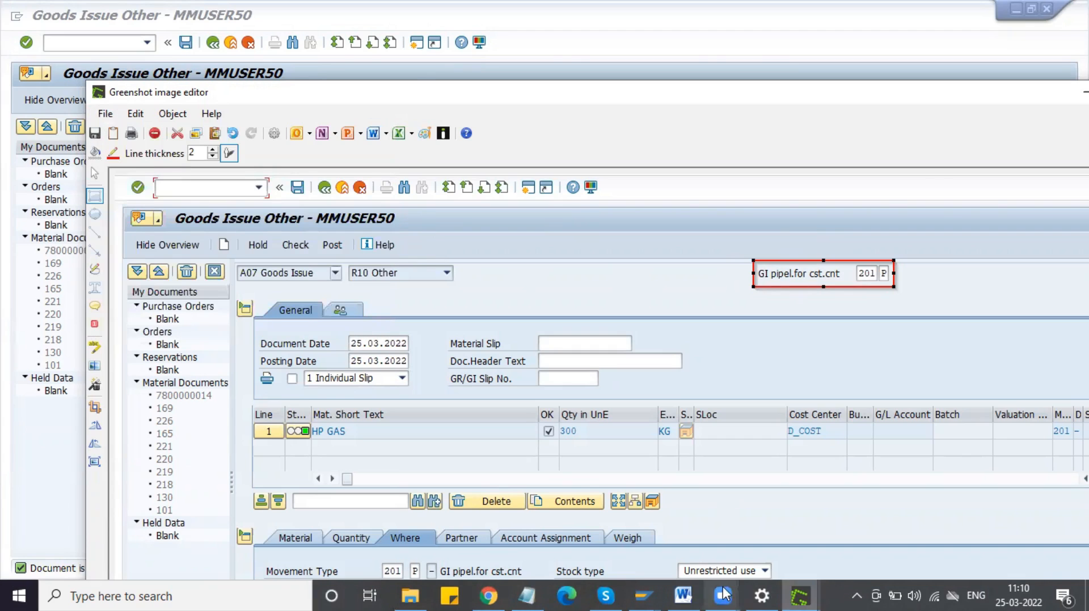
{"action": "left_click", "coordinate": [693, 593]}
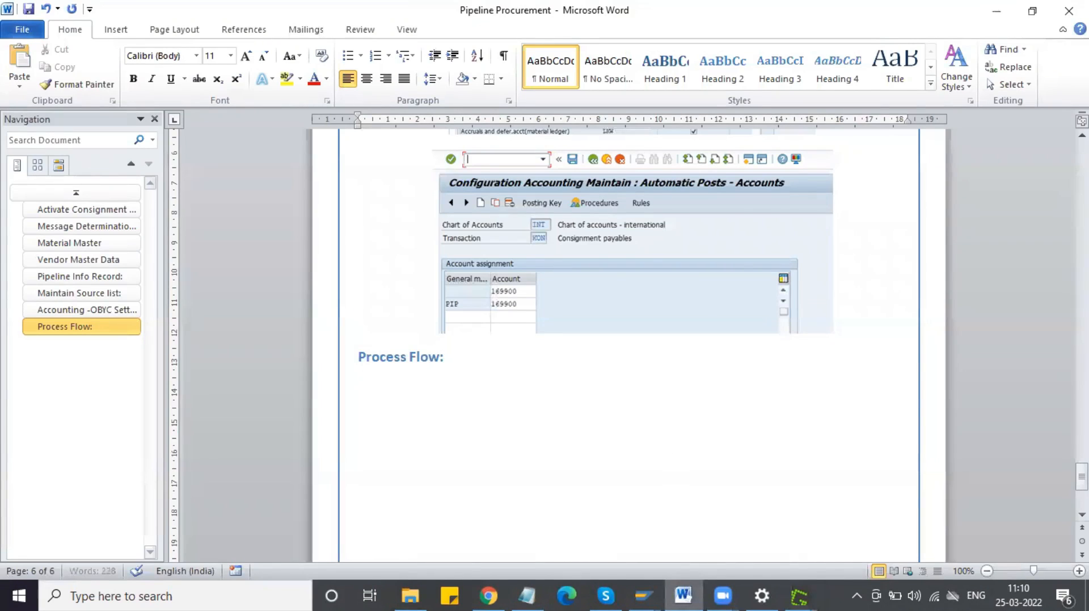
{"action": "key", "text": "ctrl+v"}
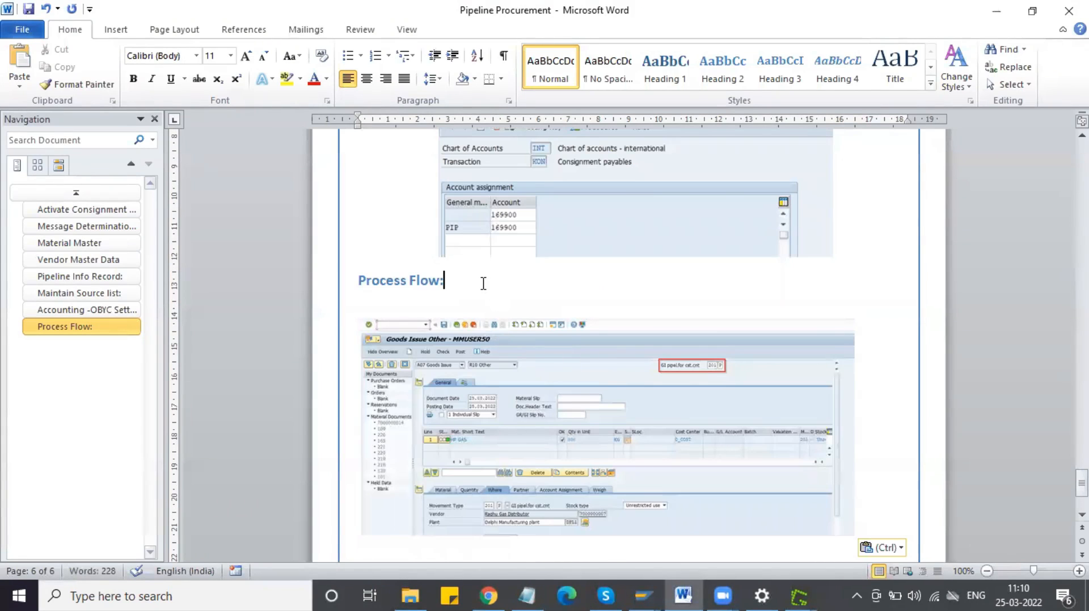
Add the bullet "T-code: MIGO" between the Process Flow heading and the goods issue screenshot.
{"action": "key", "text": "Return"}
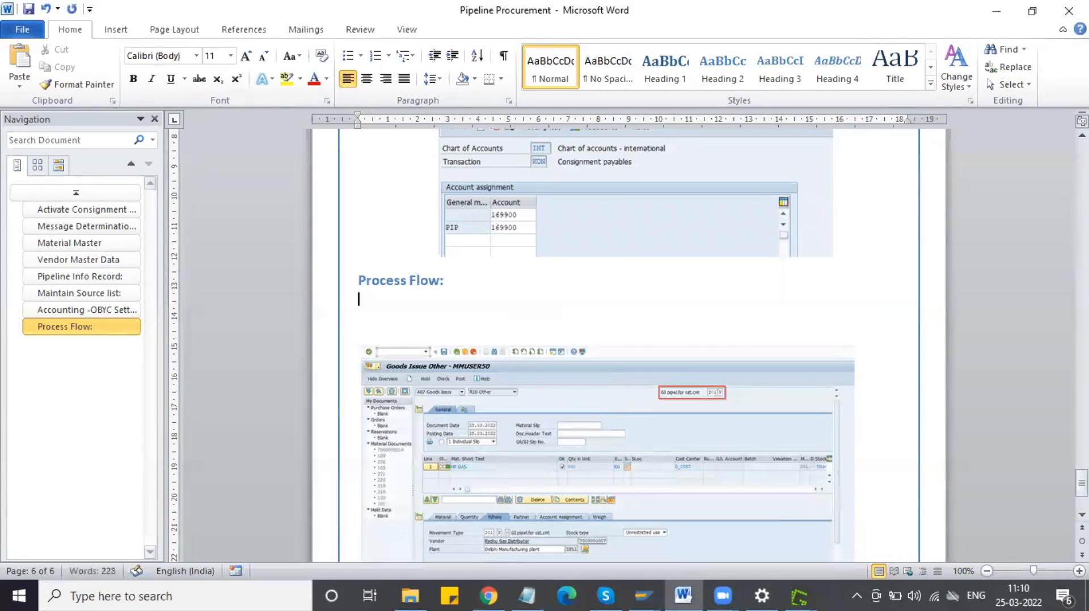
{"action": "left_click", "coordinate": [349, 55]}
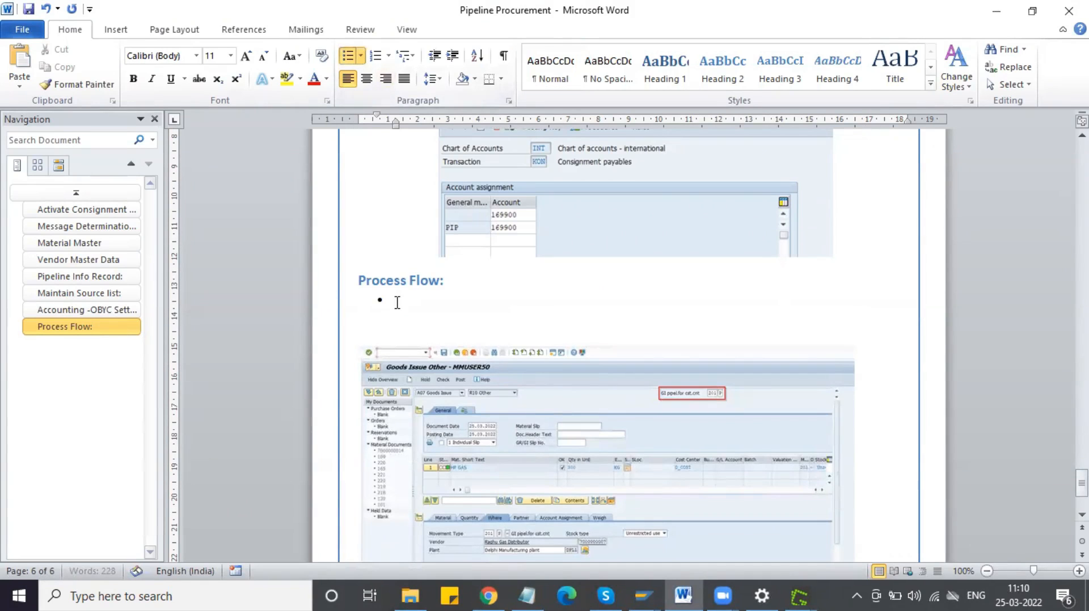
{"action": "type", "text": "T-code: MIGO"}
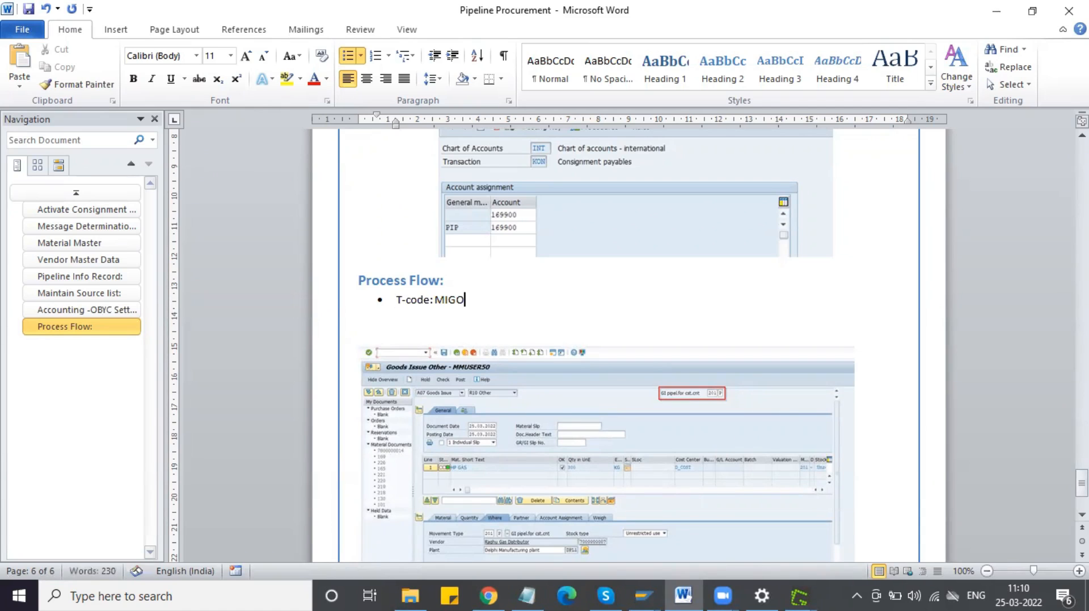
Switch back to the goods issue in SAP and post it.
{"action": "left_click", "coordinate": [644, 596]}
{"action": "left_click", "coordinate": [686, 531]}
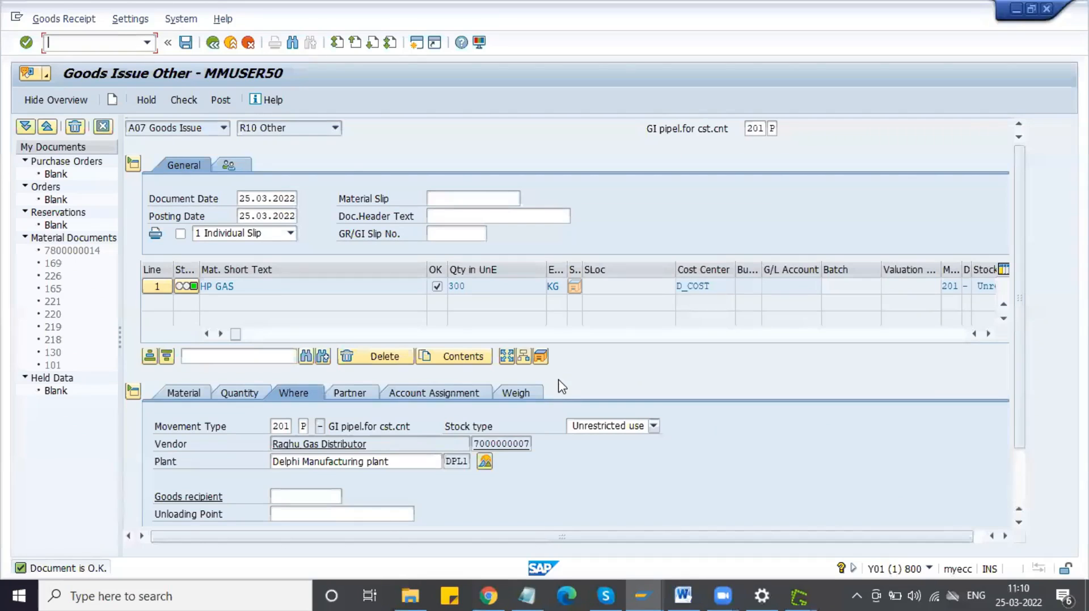
{"action": "left_click", "coordinate": [221, 100]}
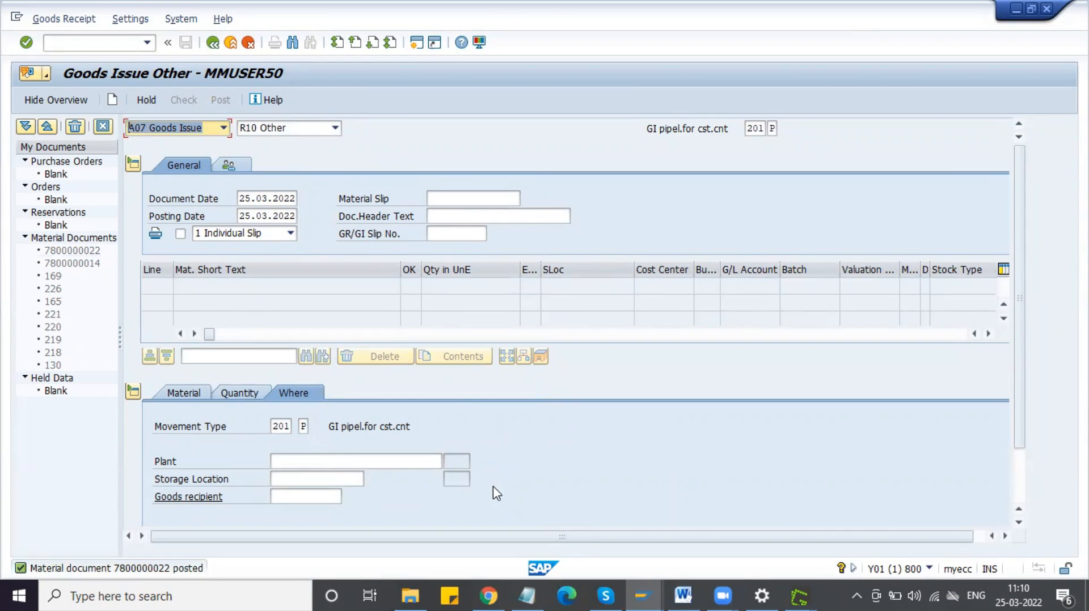
Switch to the Word document and add the line "Pipeline Settlement:" below the goods issue screenshot.
{"action": "left_click", "coordinate": [683, 596]}
{"action": "scroll", "coordinate": [591, 353], "scroll_direction": "down", "scroll_amount": 3}
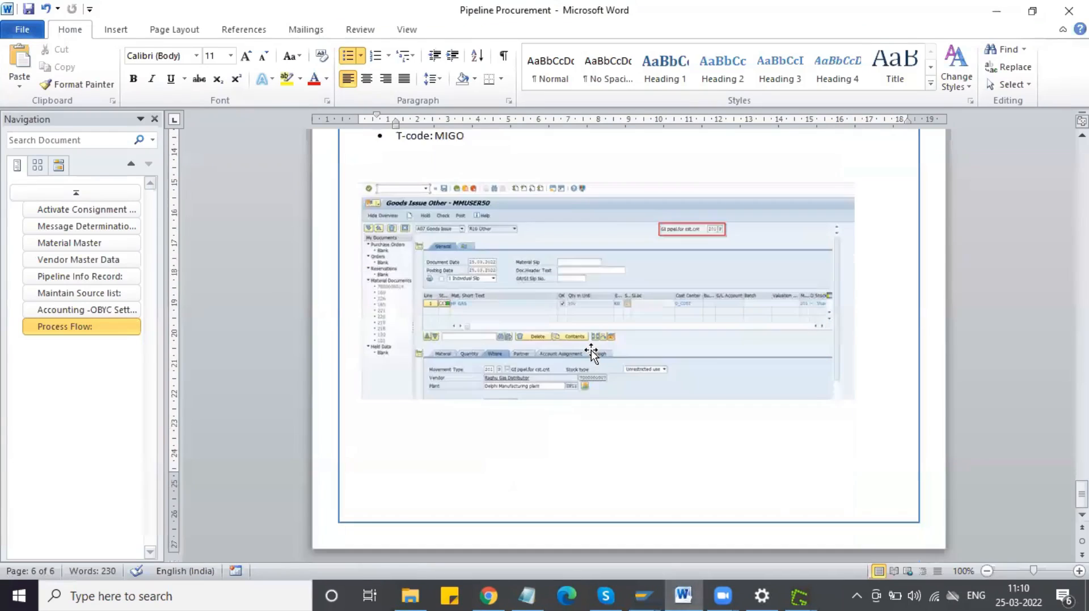
{"action": "left_click", "coordinate": [880, 393]}
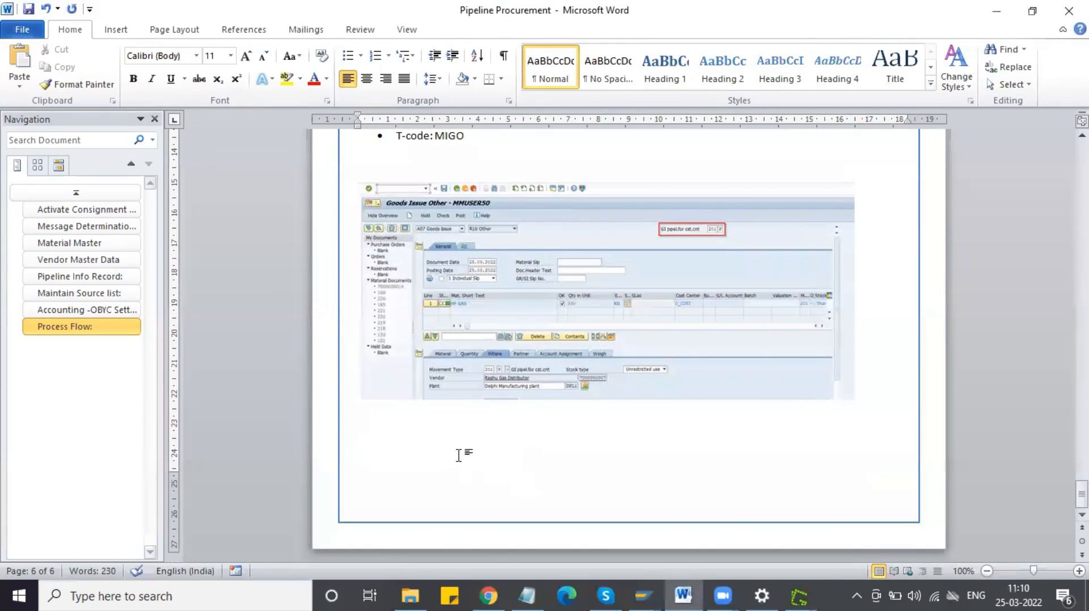
{"action": "type", "text": "In"}
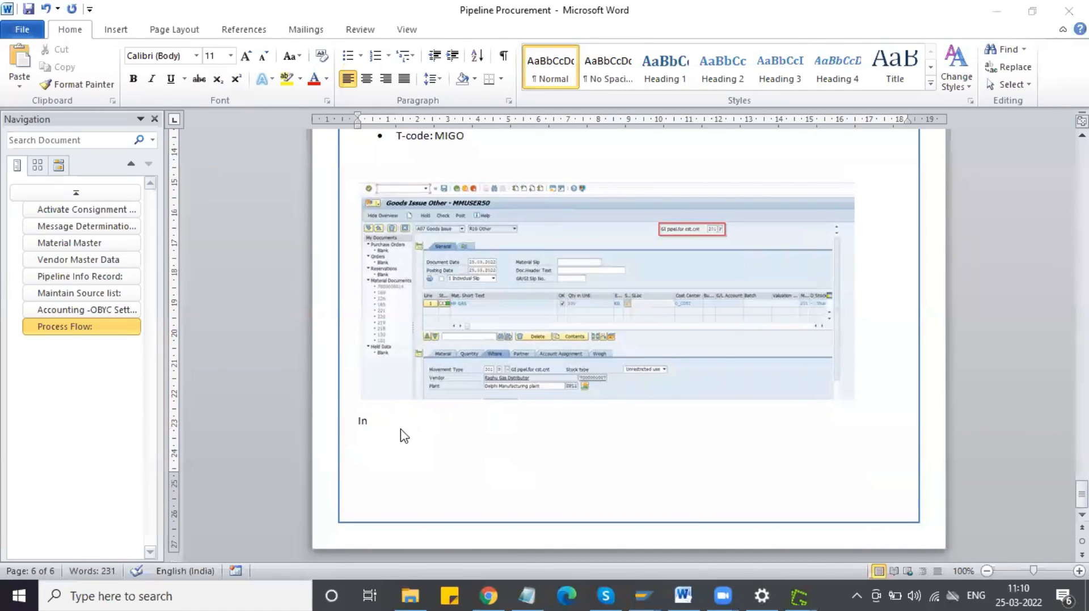
{"action": "key", "text": "BackSpace"}
{"action": "key", "text": "BackSpace"}
{"action": "type", "text": "Pipeline Settlement:"}
Insert the line "Goods Issue" between the Process Flow heading and the "T-code: MIGO" bullet, leaving an empty line above it.
{"action": "scroll", "coordinate": [365, 335], "scroll_direction": "up", "scroll_amount": 3}
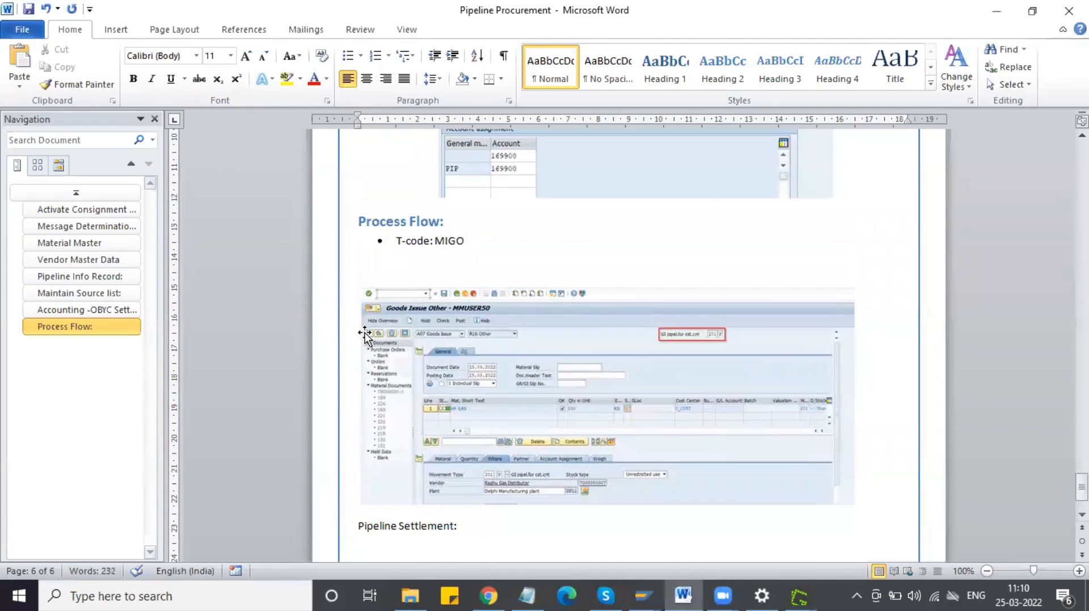
{"action": "left_click_drag", "start_coordinate": [461, 223], "coordinate": [352, 220]}
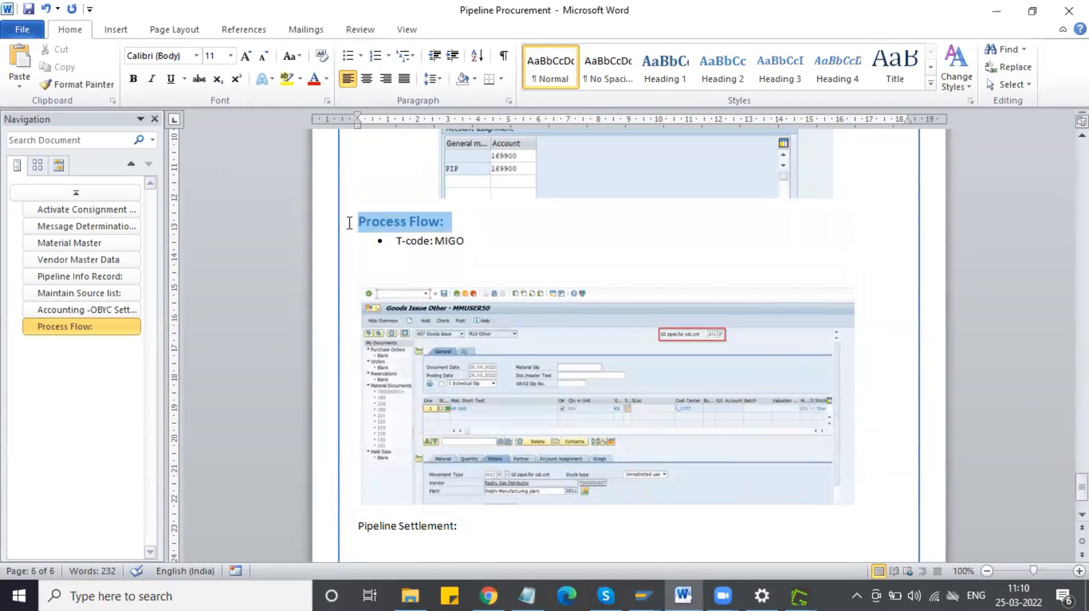
{"action": "left_click", "coordinate": [493, 221]}
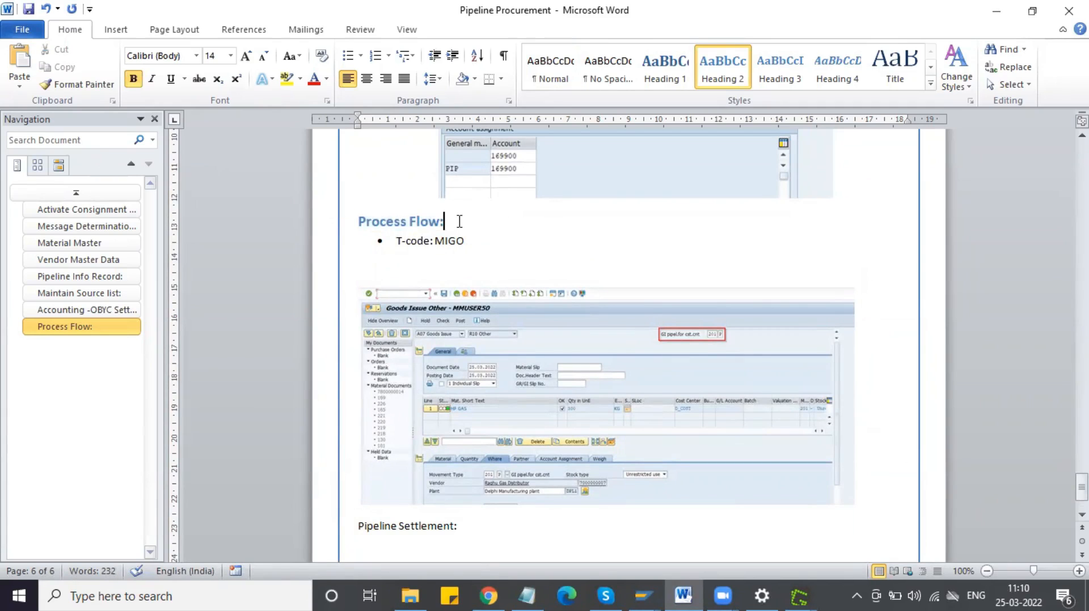
{"action": "key", "text": "Return"}
{"action": "key", "text": "Return"}
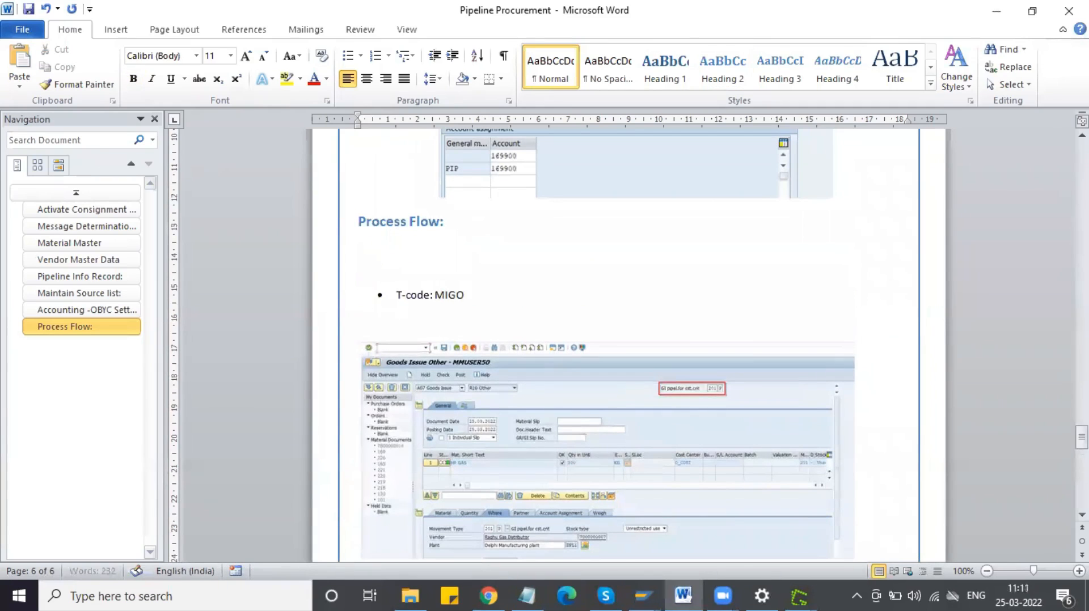
{"action": "type", "text": "Goods Issue"}
Format the "Goods Issue" line as Heading 3 in Calibri (Body) at 12 pt.
{"action": "left_click", "coordinate": [326, 274]}
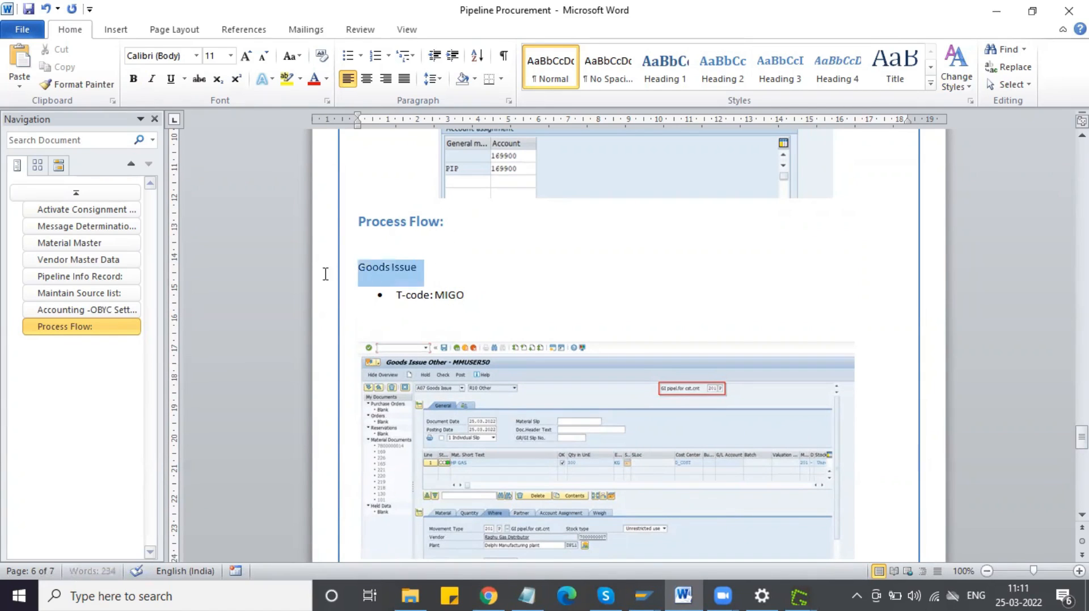
{"action": "left_click", "coordinate": [379, 210]}
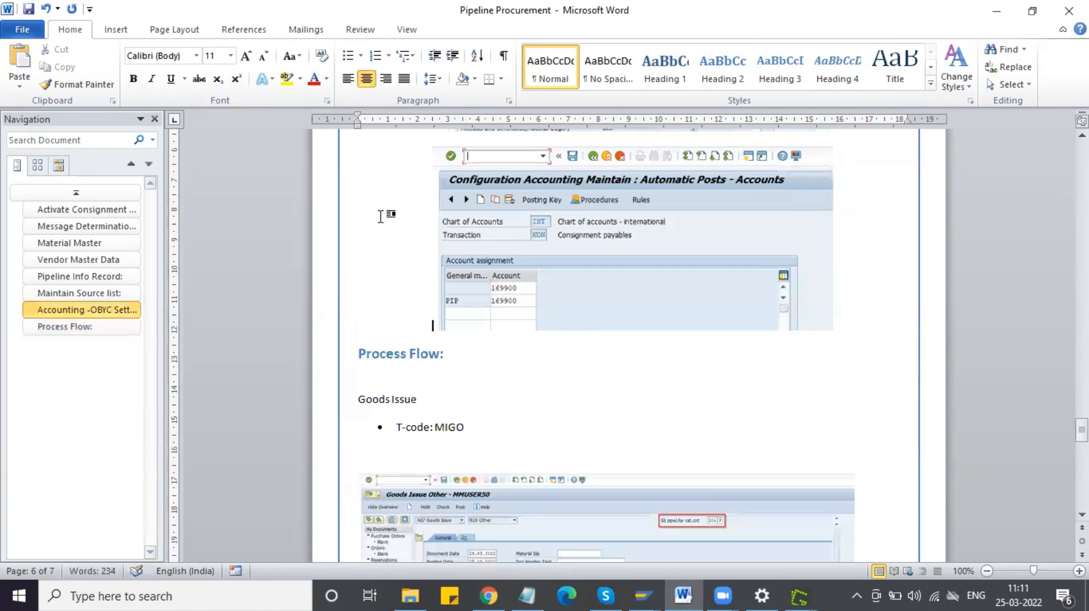
{"action": "left_click", "coordinate": [418, 357]}
{"action": "left_click_drag", "start_coordinate": [420, 400], "coordinate": [324, 406]}
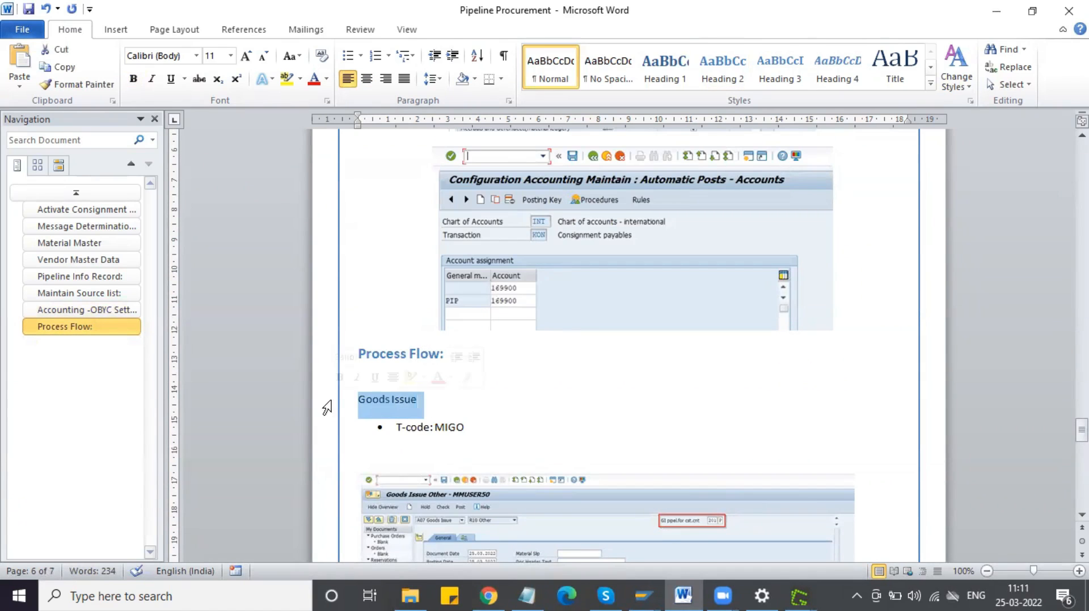
{"action": "left_click", "coordinate": [774, 77]}
{"action": "left_click", "coordinate": [197, 56]}
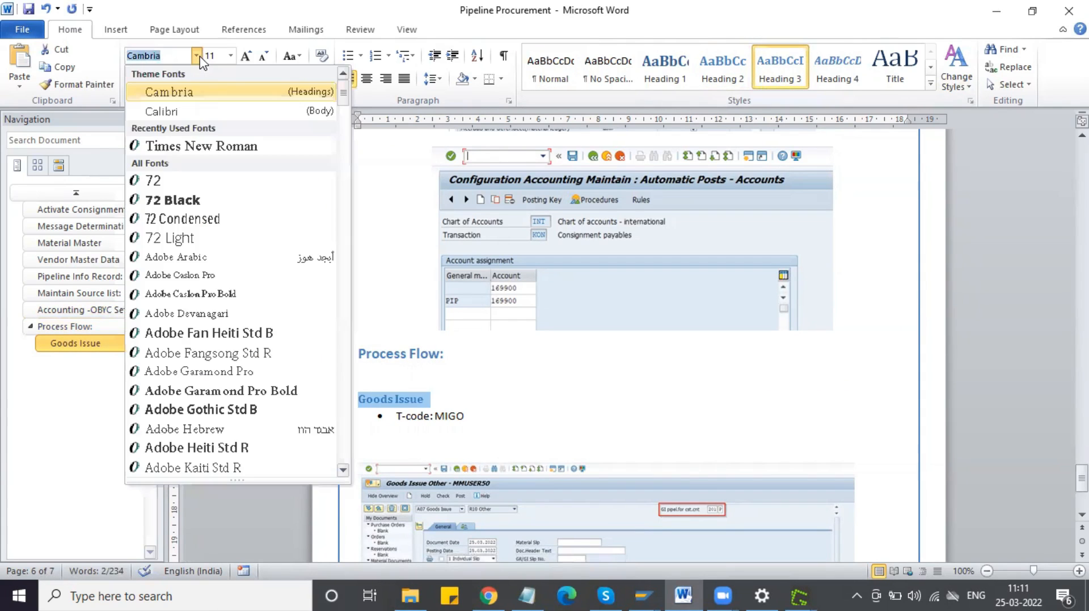
{"action": "left_click", "coordinate": [196, 111]}
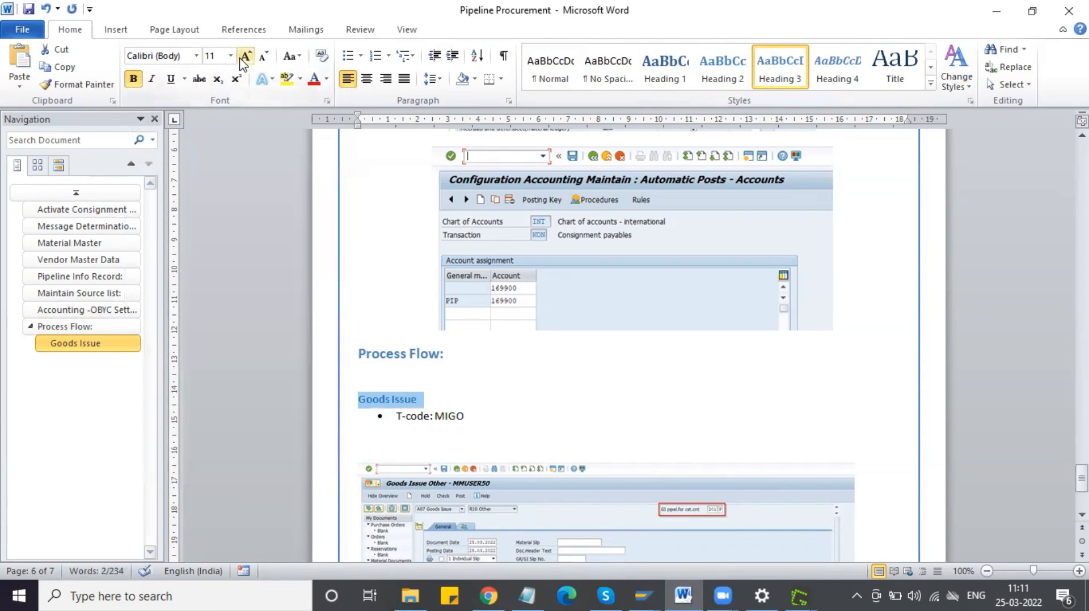
{"action": "left_click", "coordinate": [243, 59]}
{"action": "left_click", "coordinate": [243, 59]}
{"action": "left_click", "coordinate": [244, 59]}
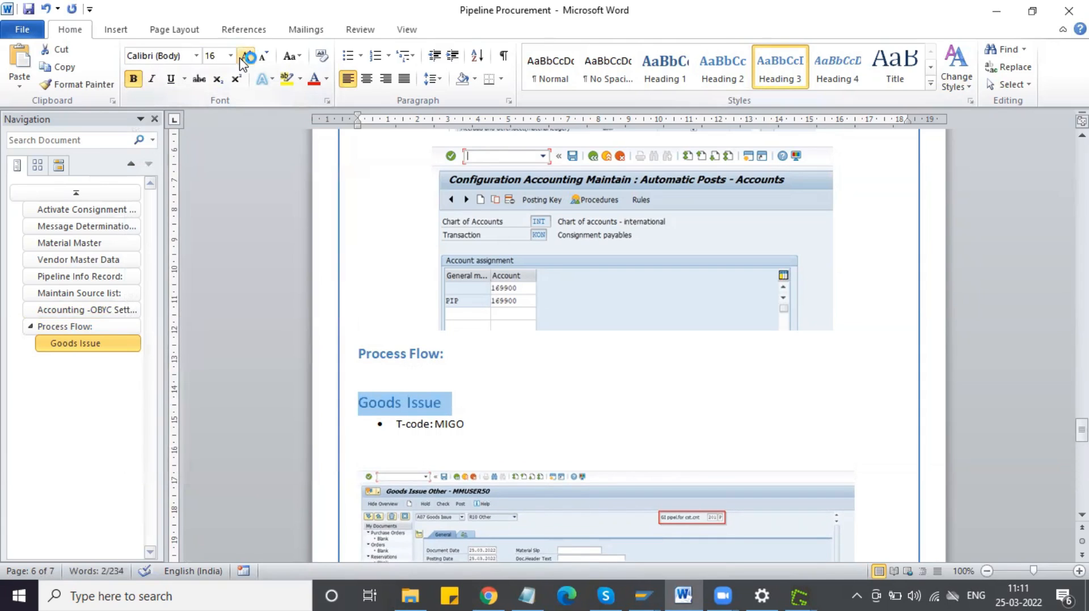
{"action": "left_click", "coordinate": [264, 57]}
{"action": "left_click", "coordinate": [265, 57]}
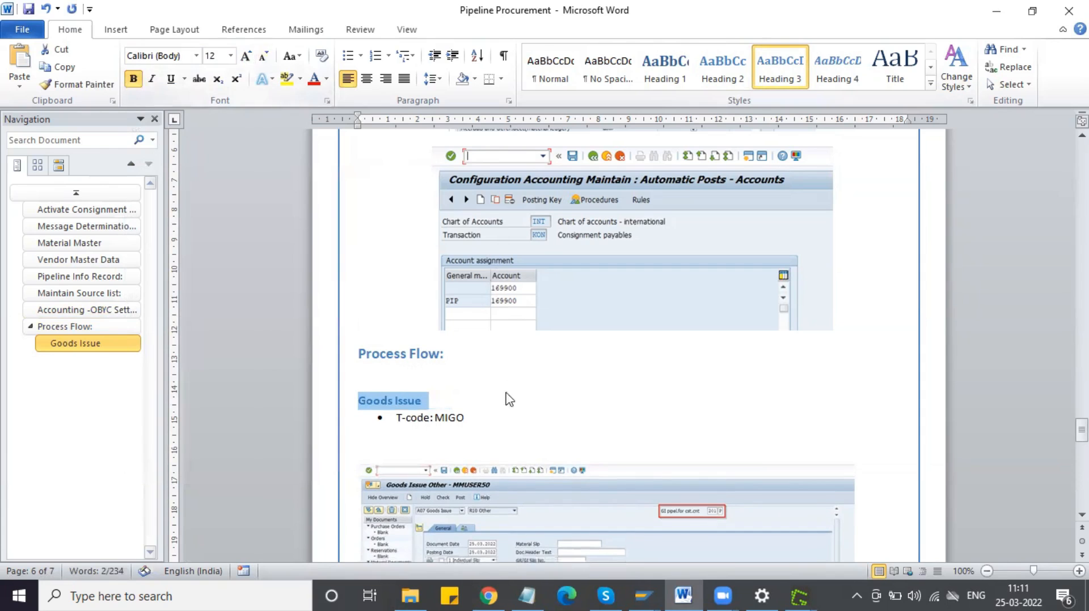
Copy the "Goods Issue" heading's formatting onto the "Pipeline Settlement:" line with Format Painter.
{"action": "scroll", "coordinate": [450, 402], "scroll_direction": "down", "scroll_amount": 9}
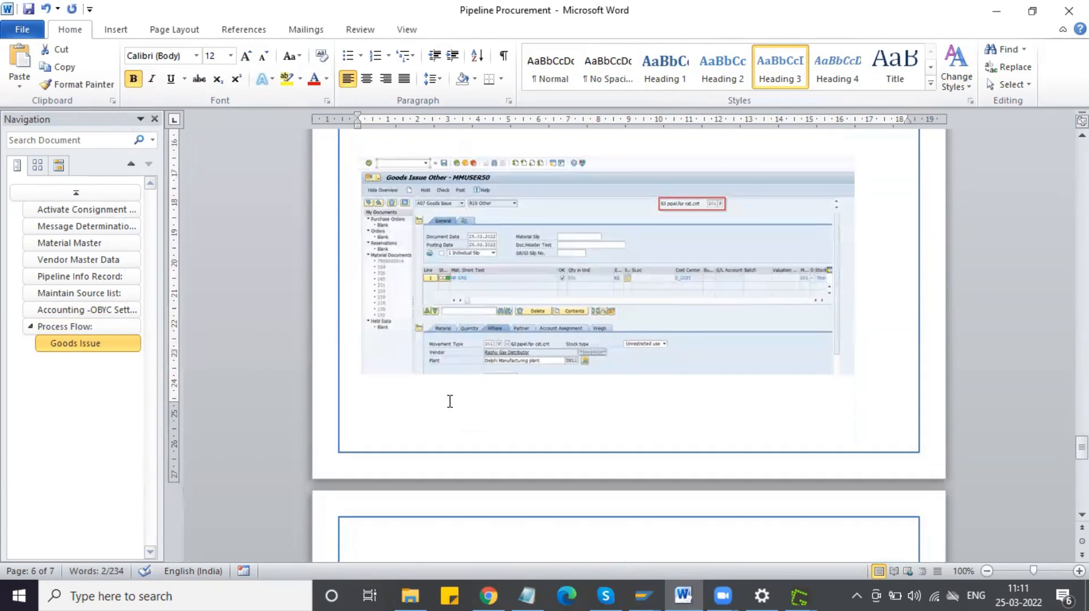
{"action": "left_click", "coordinate": [108, 84]}
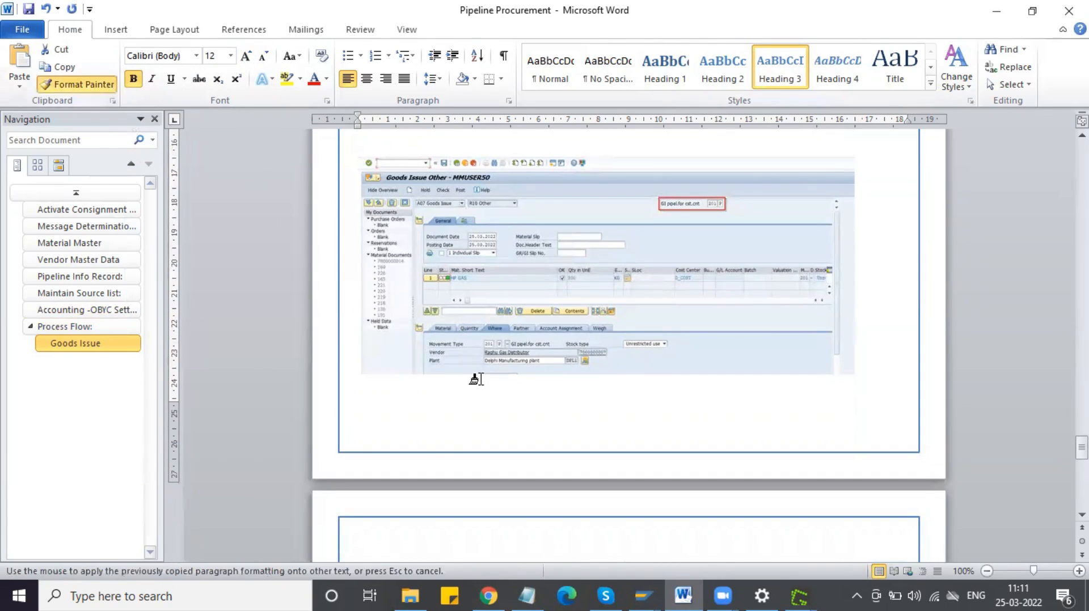
{"action": "scroll", "coordinate": [476, 379], "scroll_direction": "down", "scroll_amount": 8}
{"action": "left_click_drag", "start_coordinate": [459, 319], "coordinate": [324, 340]}
{"action": "left_click", "coordinate": [498, 323]}
Add the bullet "T-code: MRKO" under the Pipeline Settlement heading and end the list on a new line.
{"action": "key", "text": "Return"}
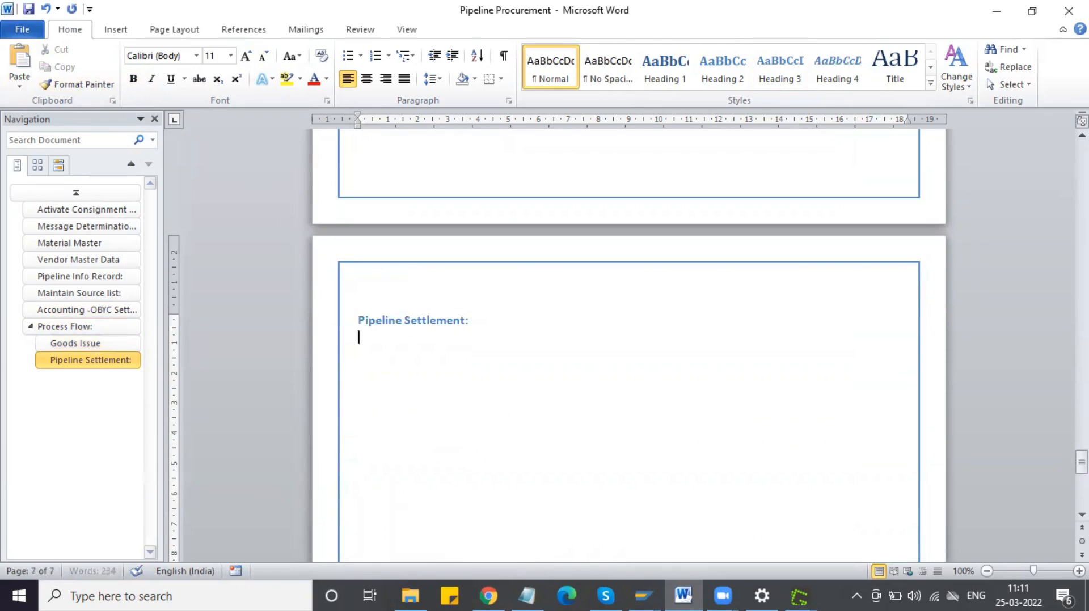
{"action": "key", "text": "Return"}
{"action": "key", "text": "BackSpace"}
{"action": "key", "text": "BackSpace"}
{"action": "key", "text": "Return"}
{"action": "left_click", "coordinate": [348, 56]}
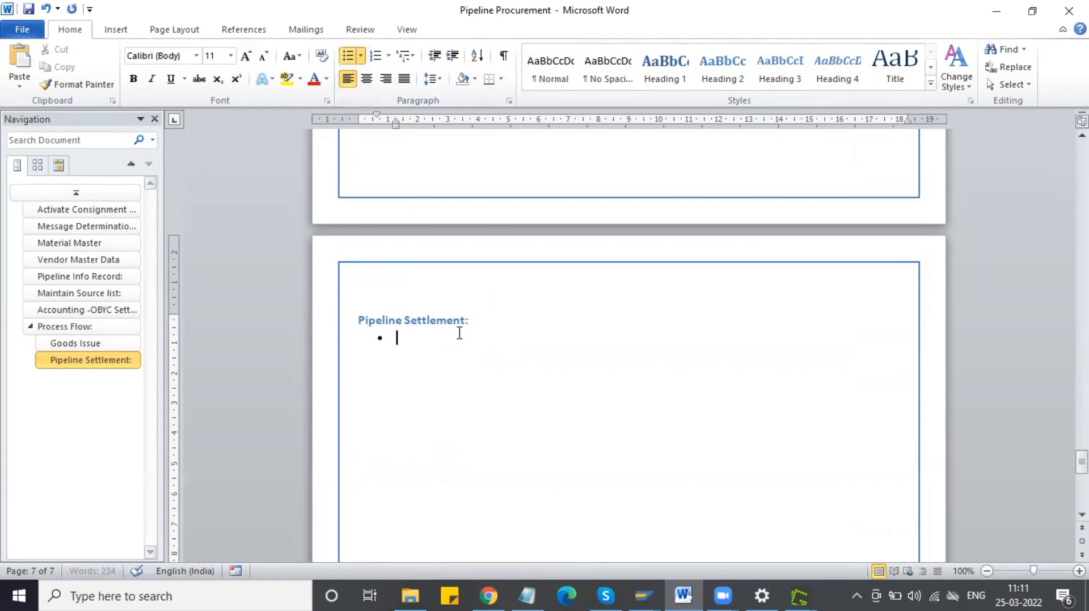
{"action": "type", "text": "T-code: MRKO"}
{"action": "key", "text": "Return"}
{"action": "key", "text": "Return"}
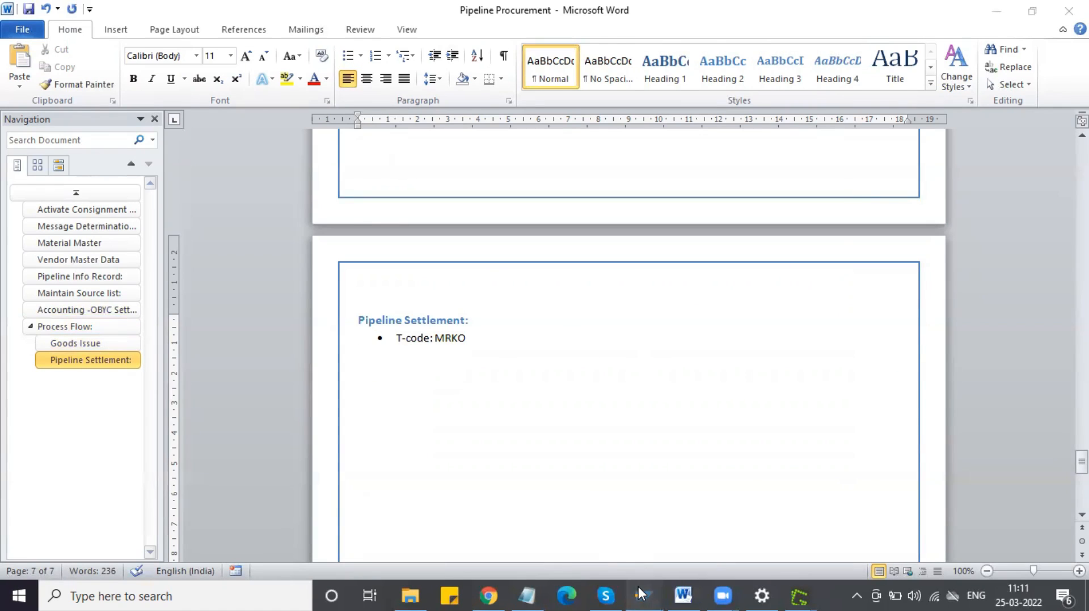
Switch to the SAP session with the condition records and start transaction MRKO there.
{"action": "mouse_move", "coordinate": [638, 587]}
{"action": "left_click", "coordinate": [735, 545]}
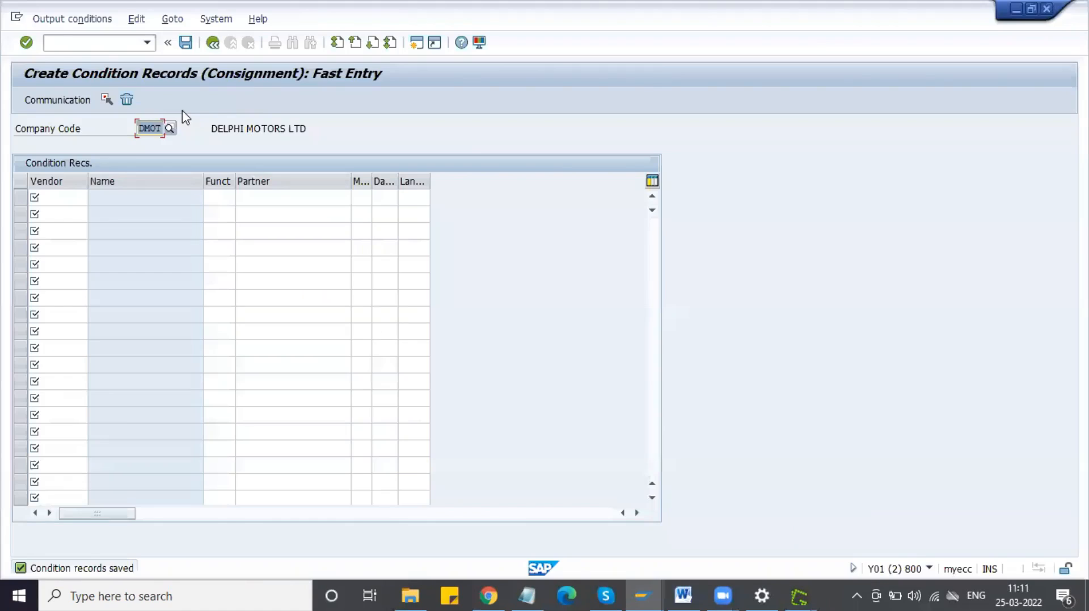
{"action": "left_click", "coordinate": [92, 47]}
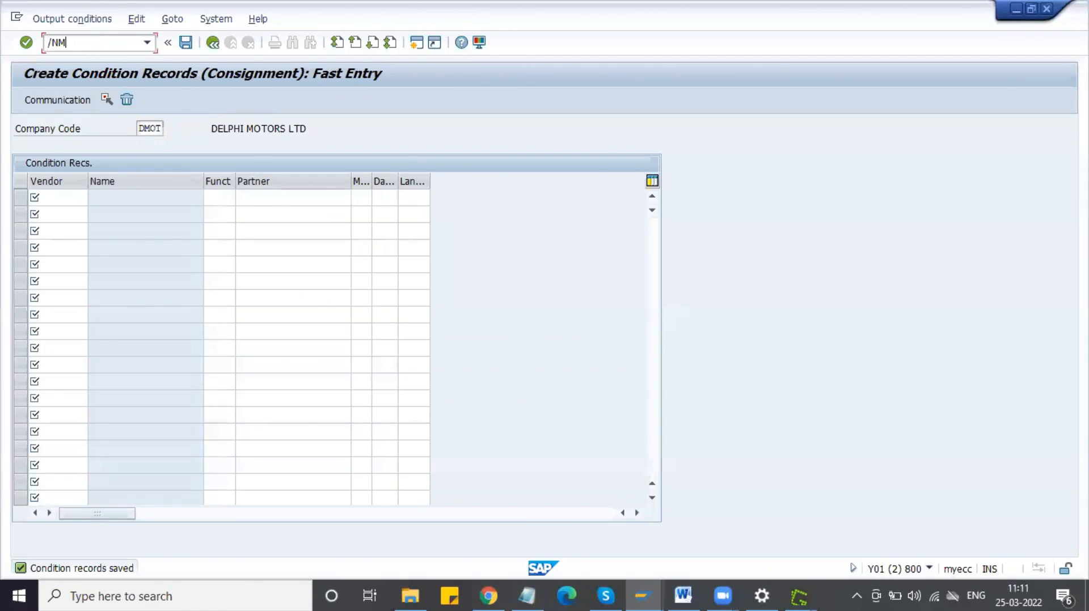
{"action": "key", "text": "Return"}
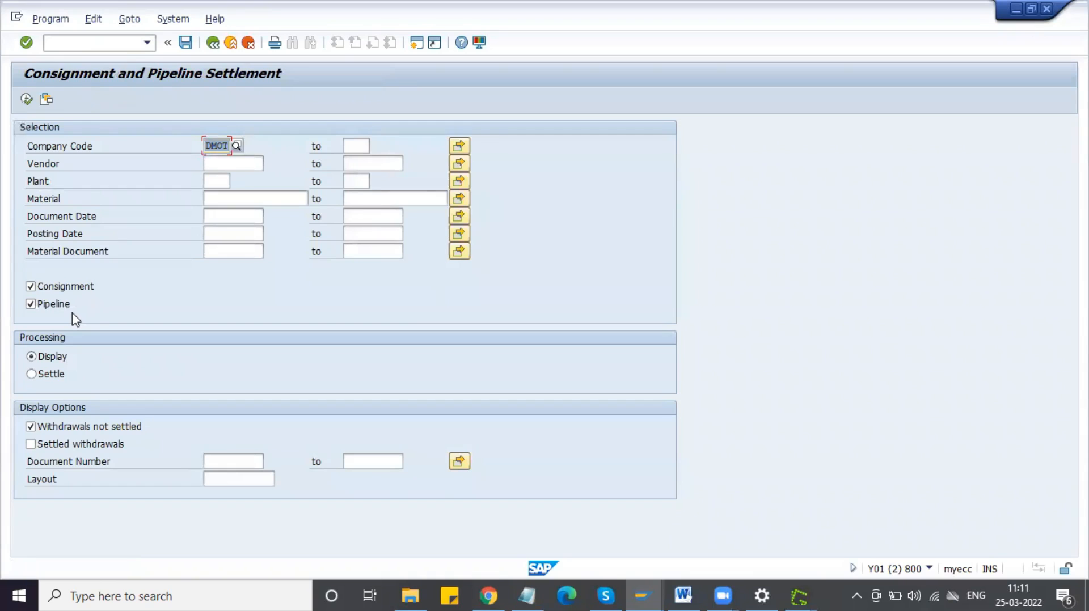
Exclude consignment from the settlement selection and enter Raghu Gas Distributor's vendor number as the vendor.
{"action": "left_click", "coordinate": [46, 287]}
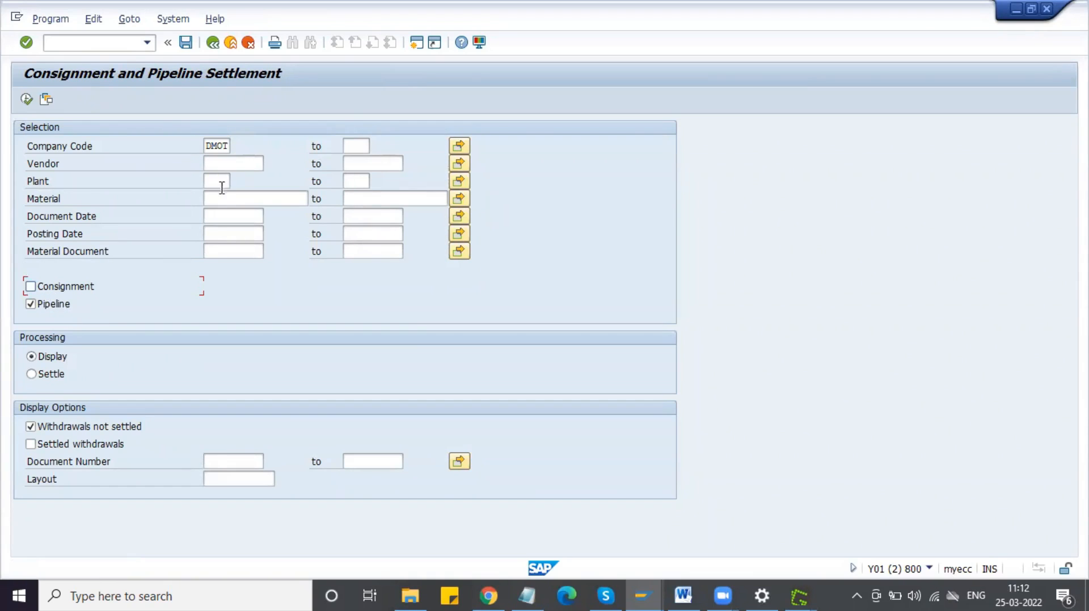
{"action": "left_click", "coordinate": [220, 165]}
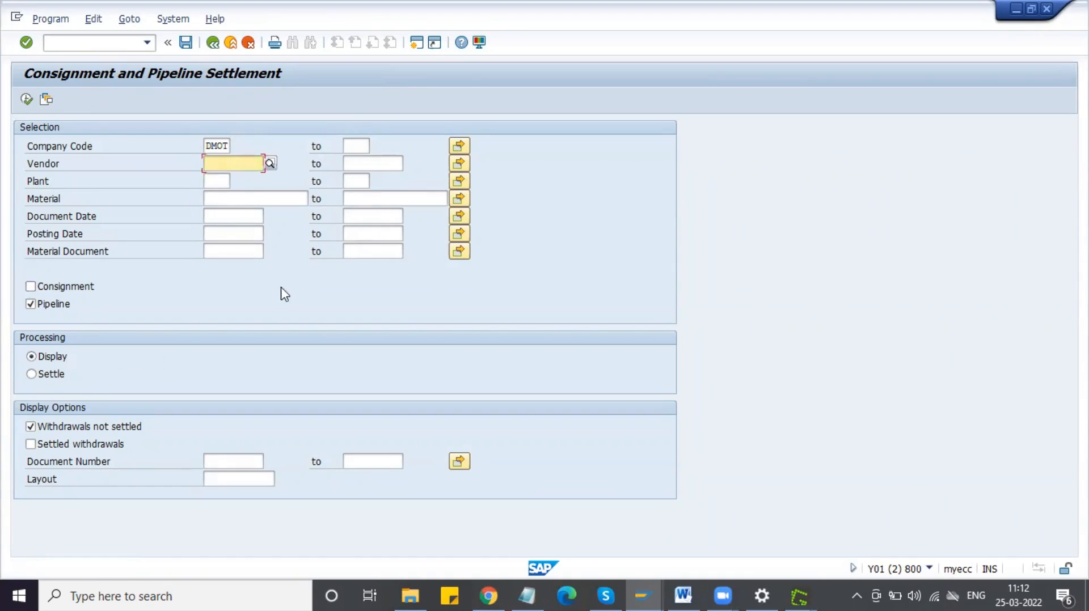
{"action": "left_click", "coordinate": [241, 190]}
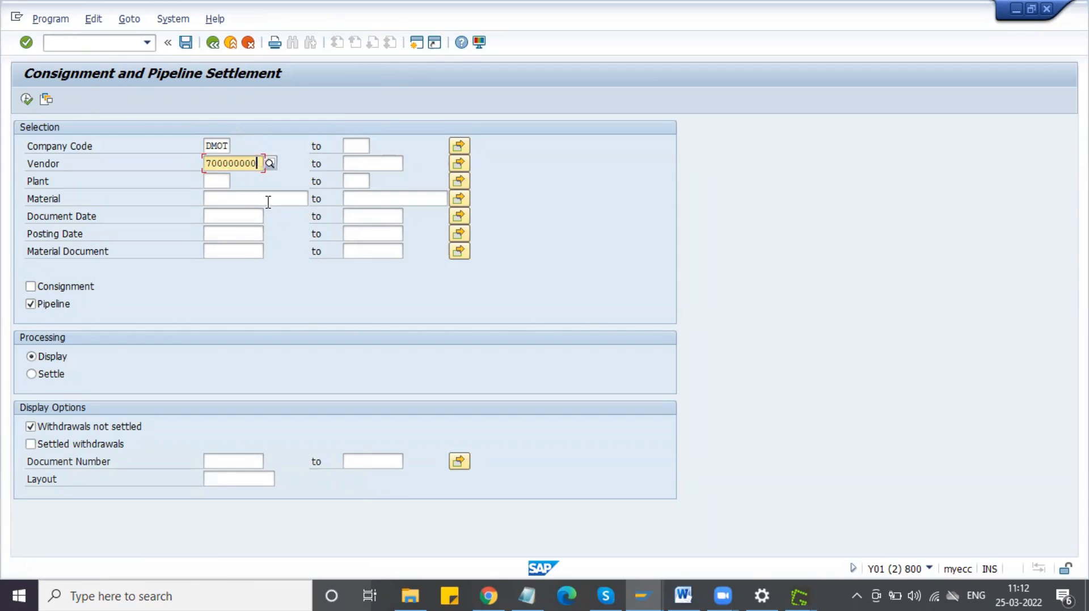
{"action": "type", "text": "7"}
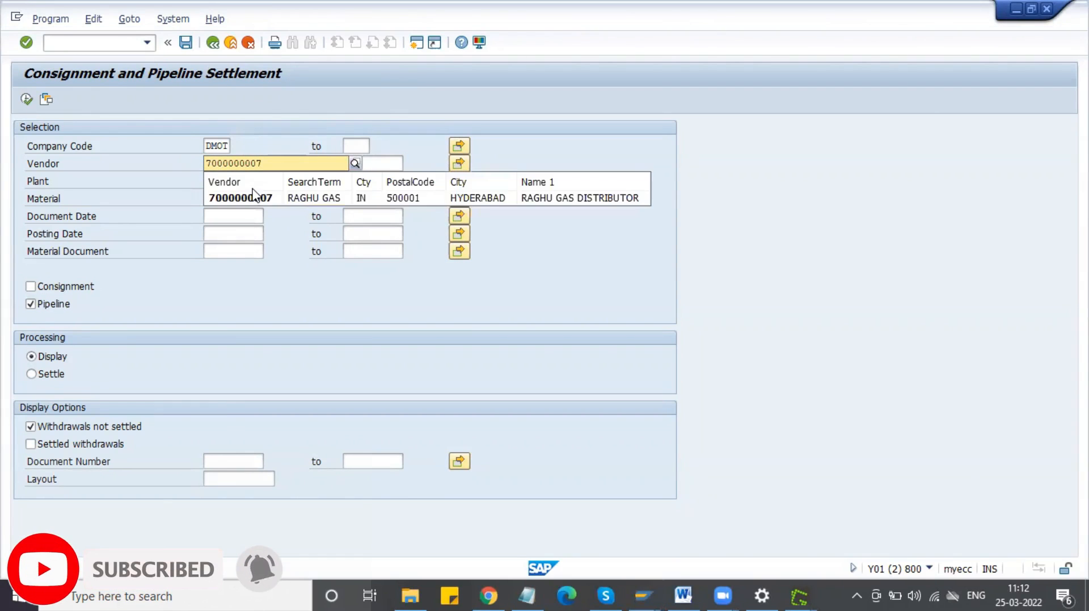
{"action": "left_click", "coordinate": [255, 196]}
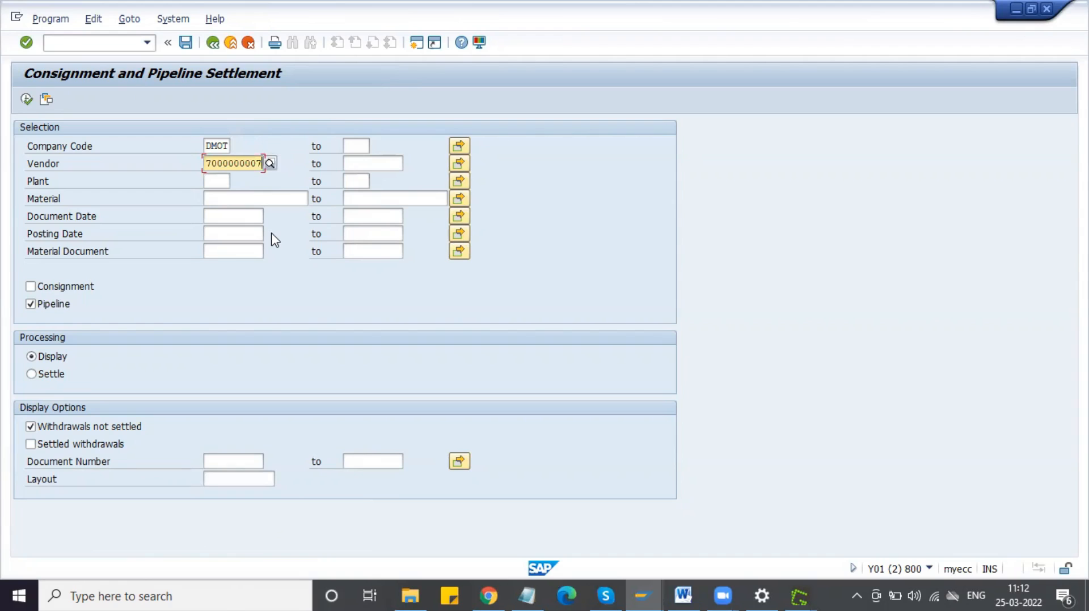
Switch to the goods issue session in SAP and display the material document just posted for HP GAS.
{"action": "left_click", "coordinate": [233, 201]}
{"action": "left_click", "coordinate": [377, 185]}
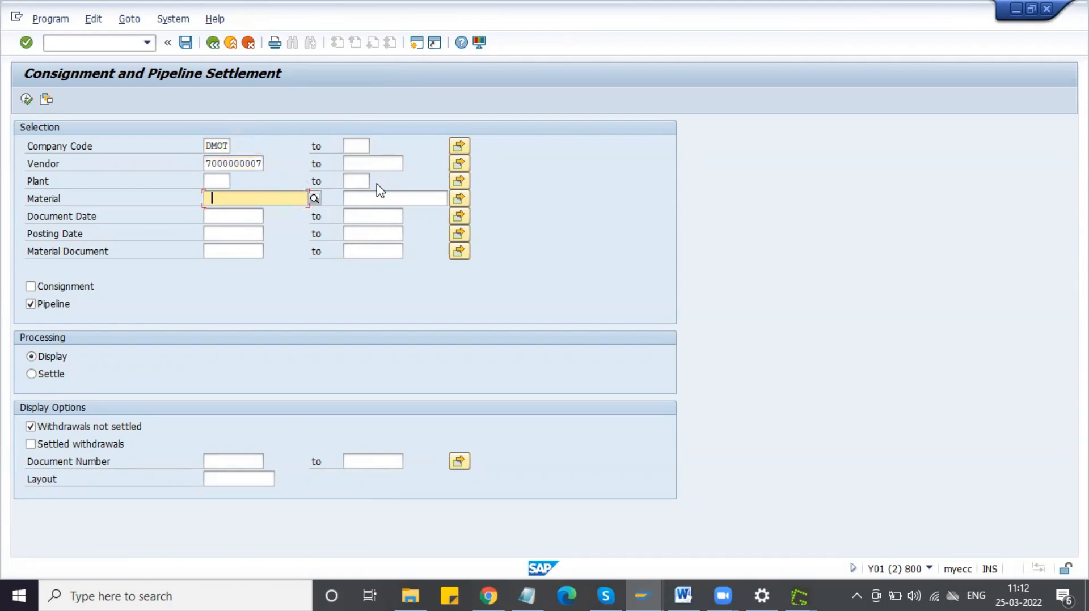
{"action": "key", "text": "alt+Tab"}
{"action": "key", "text": "alt+Tab"}
{"action": "key", "text": "alt+Tab"}
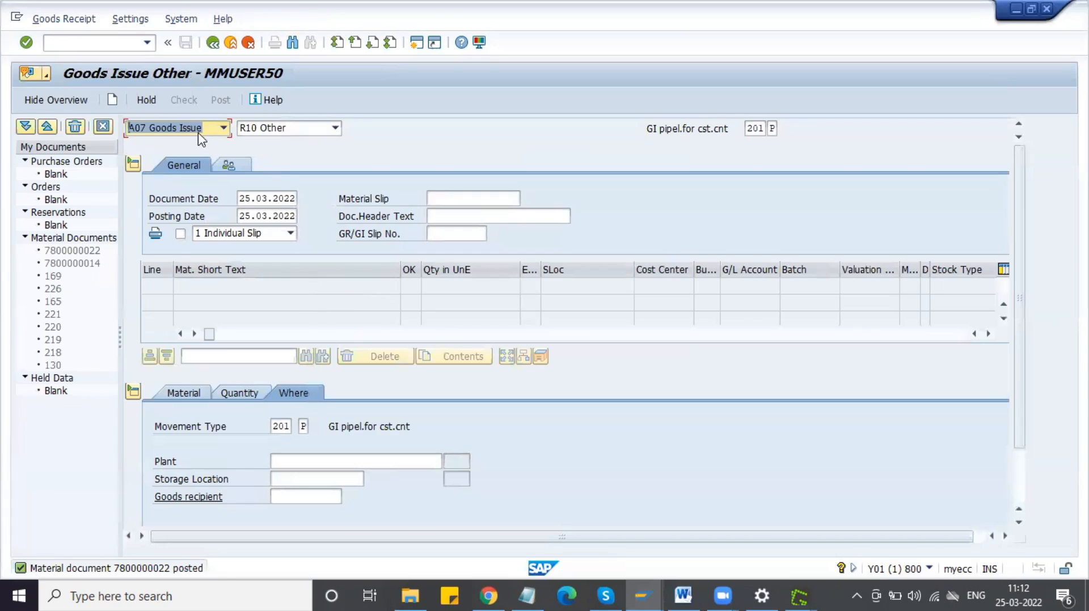
{"action": "left_click", "coordinate": [197, 126]}
{"action": "left_click", "coordinate": [187, 155]}
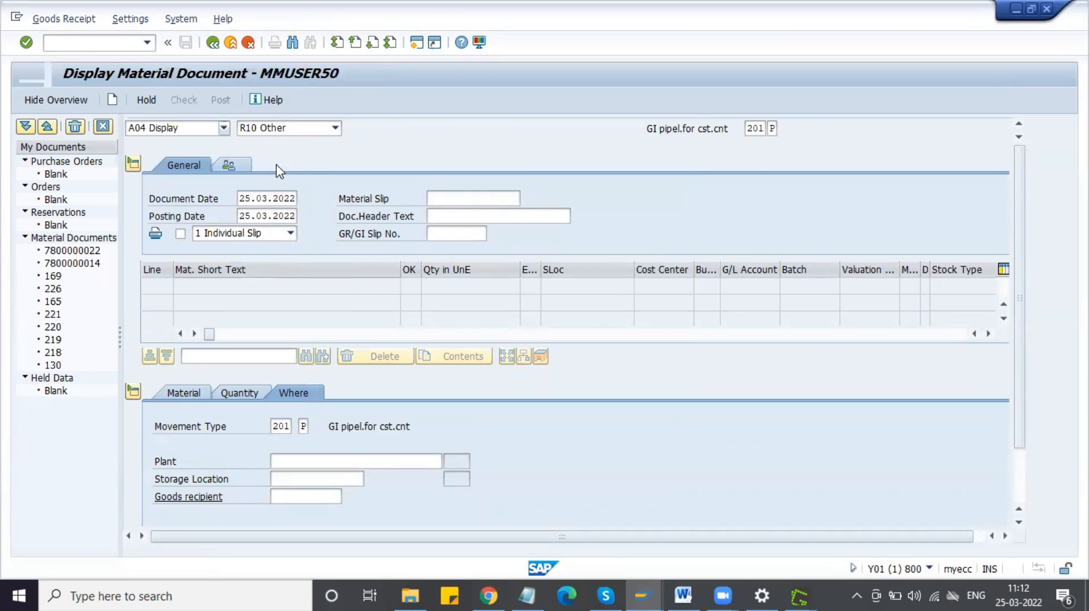
{"action": "key", "text": "Return"}
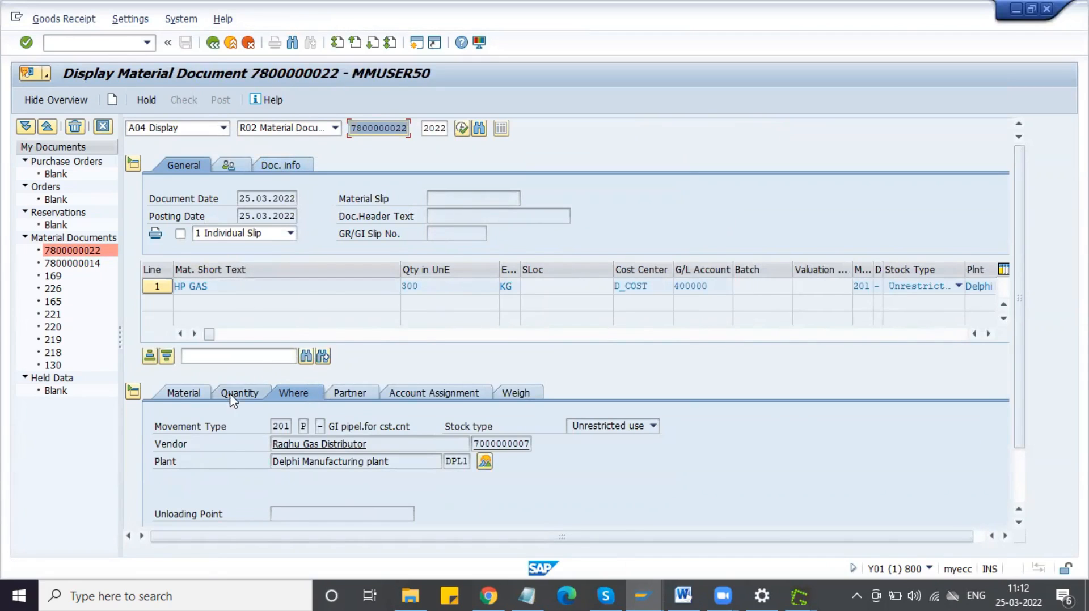
Copy the HP GAS material number from the item's Material details and enter it, 4079, as the material in the pipeline settlement selection.
{"action": "left_click", "coordinate": [199, 396]}
{"action": "left_click_drag", "start_coordinate": [534, 424], "coordinate": [500, 426]}
{"action": "key", "text": "ctrl+c"}
{"action": "key", "text": "ctrl+n"}
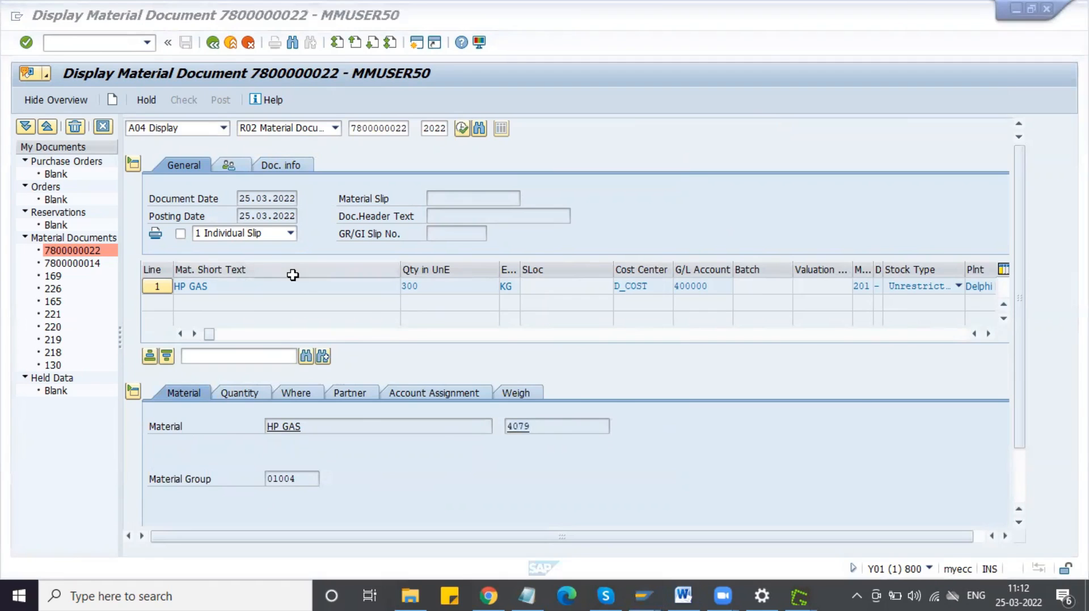
{"action": "key", "text": "alt+Tab"}
{"action": "key", "text": "alt+Tab"}
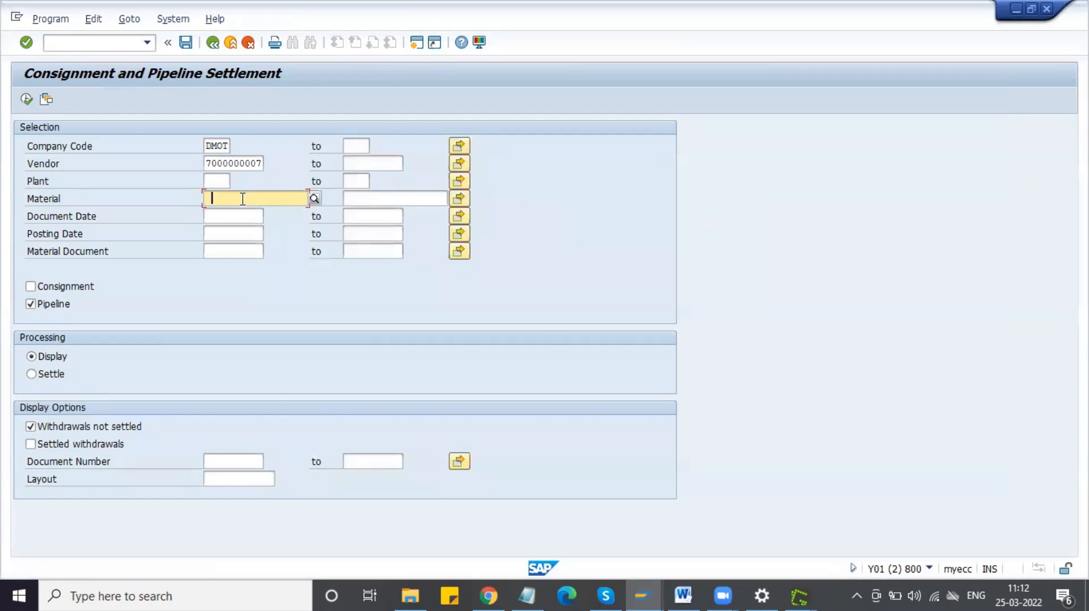
{"action": "key", "text": "ctrl+v"}
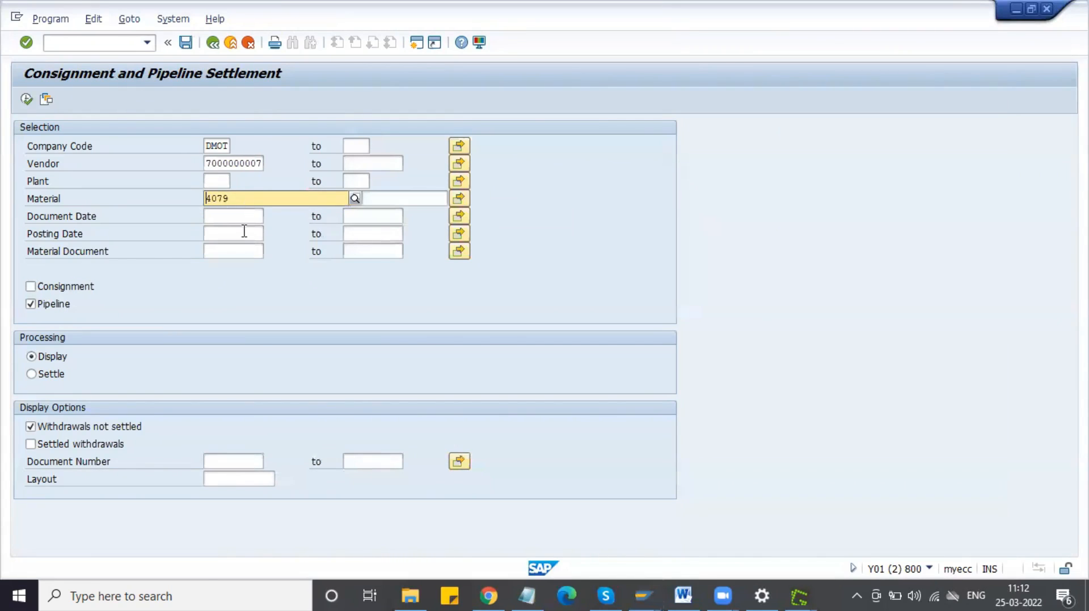
{"action": "left_click", "coordinate": [214, 237]}
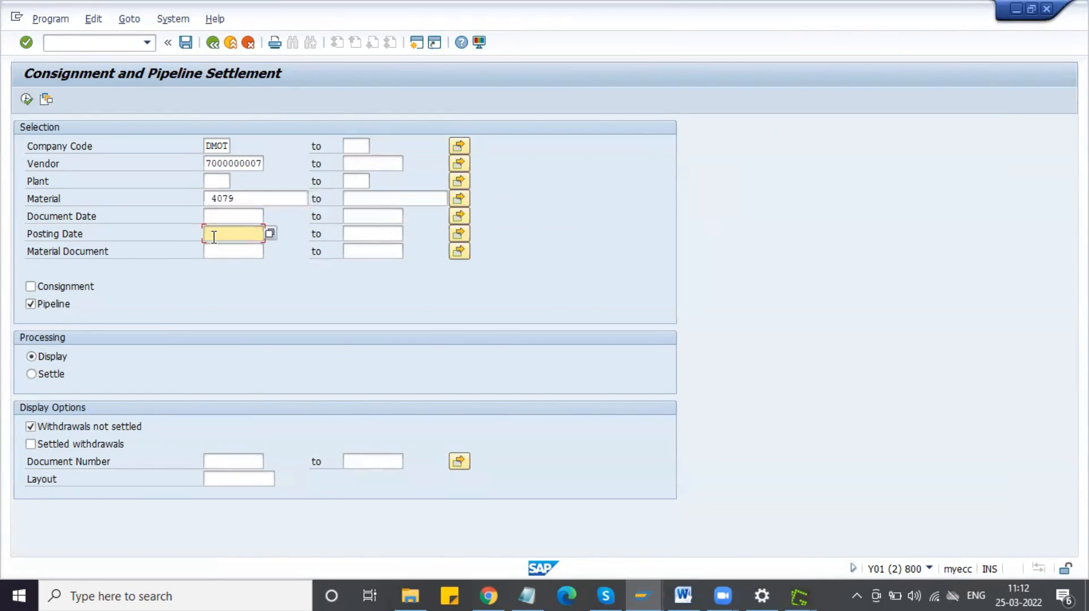
Remove the leading space from material 4079, list its unsettled pipeline withdrawals in display mode, and check the quantity, amount and settlement info.
{"action": "left_click", "coordinate": [51, 362]}
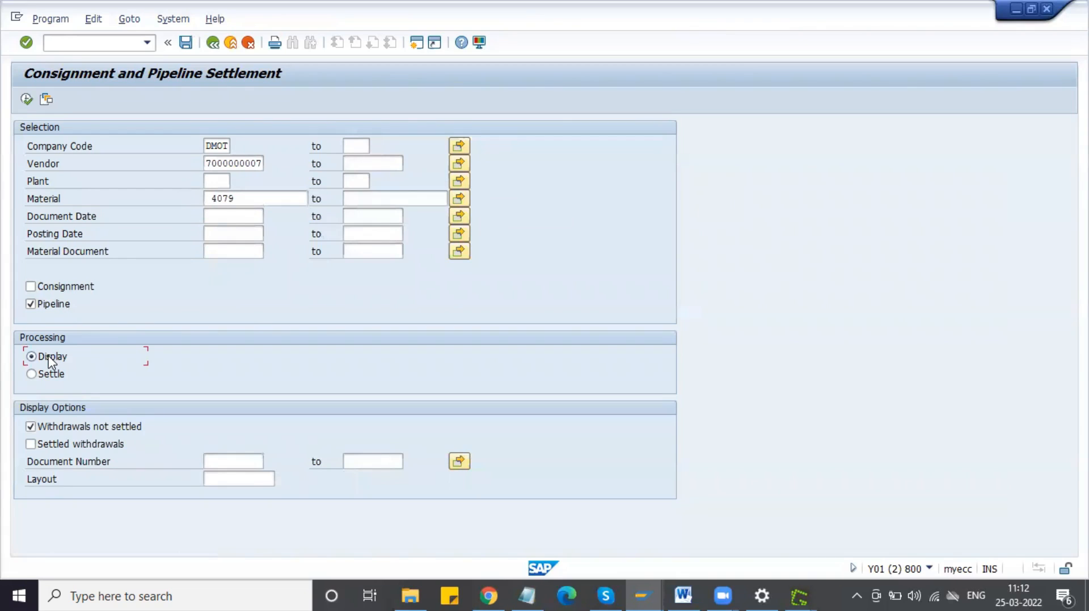
{"action": "left_click", "coordinate": [25, 101]}
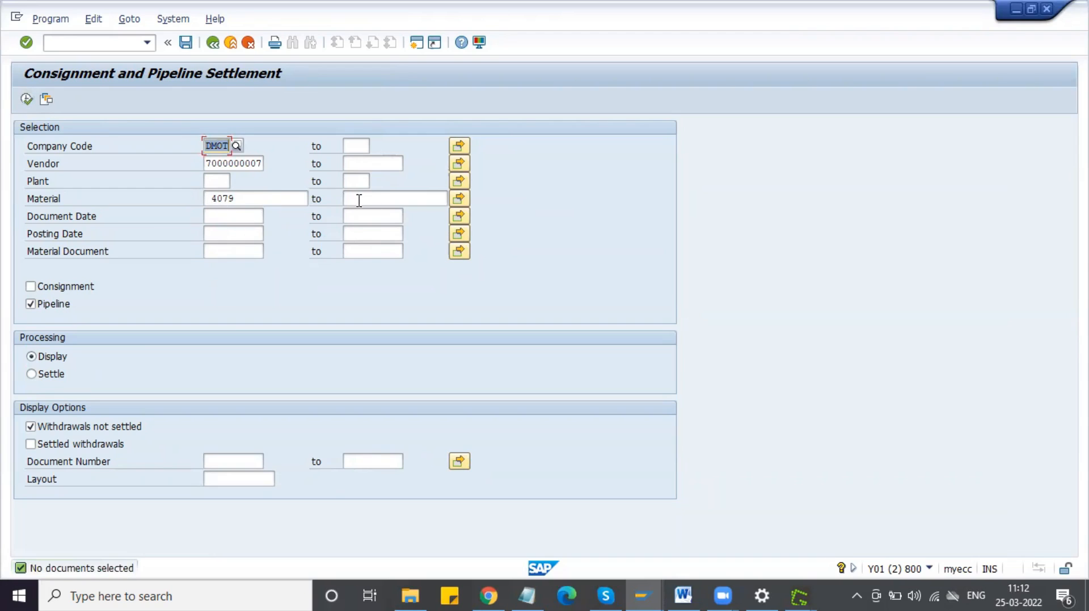
{"action": "left_click", "coordinate": [210, 203]}
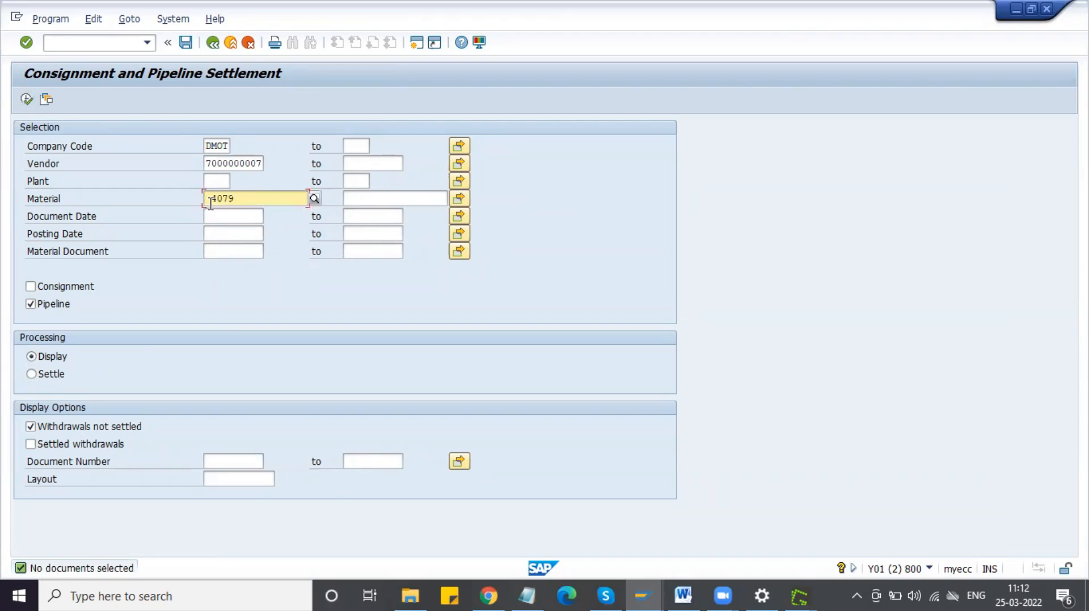
{"action": "key", "text": "Delete"}
{"action": "double_click", "coordinate": [210, 203]}
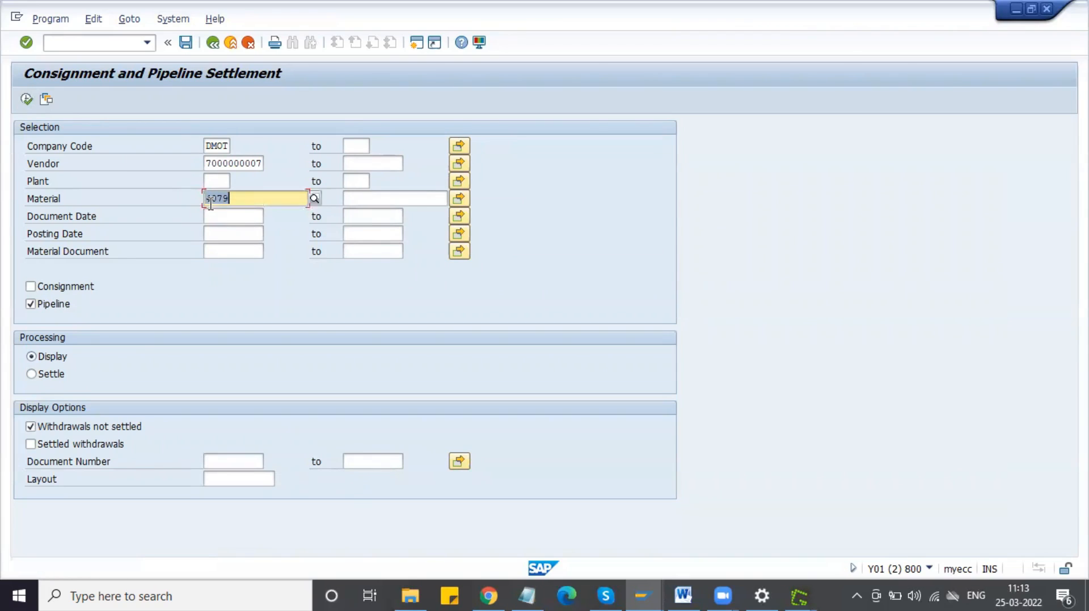
{"action": "left_click", "coordinate": [28, 101]}
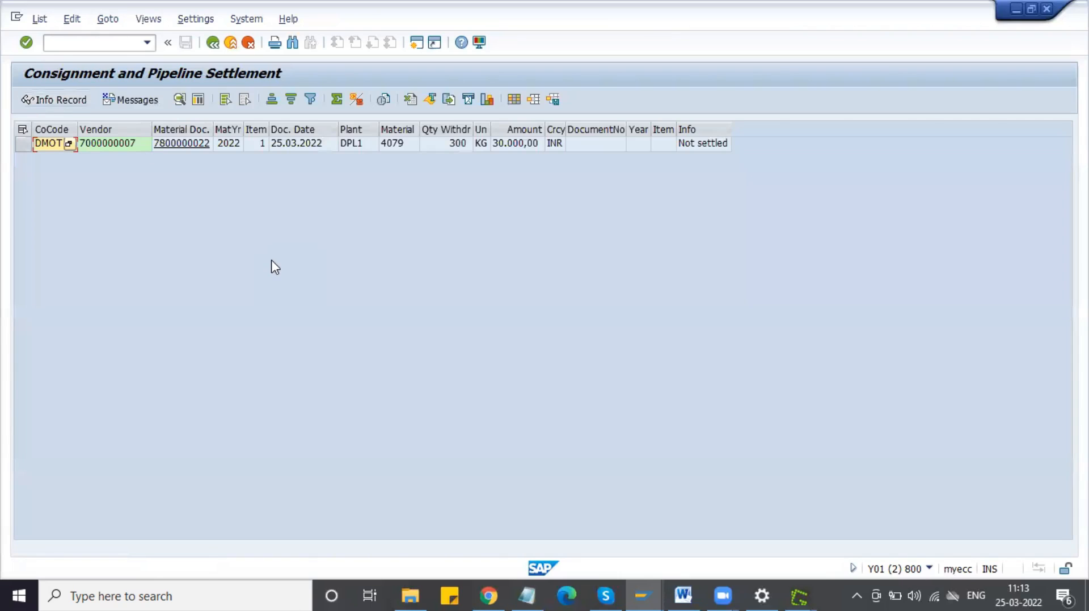
{"action": "left_click", "coordinate": [455, 131]}
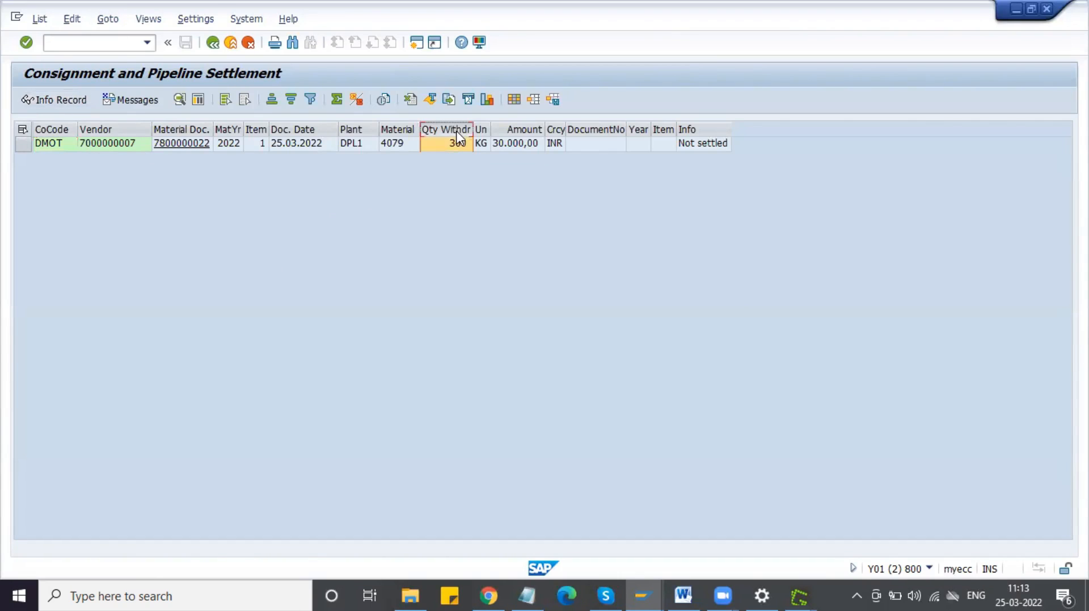
{"action": "left_click", "coordinate": [510, 130]}
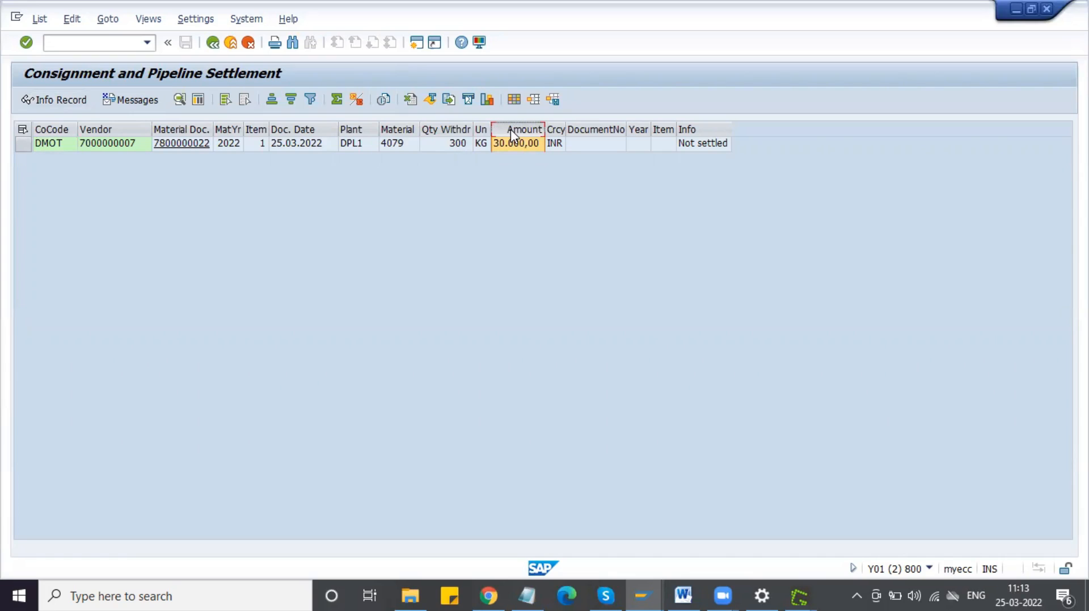
{"action": "left_click", "coordinate": [703, 132]}
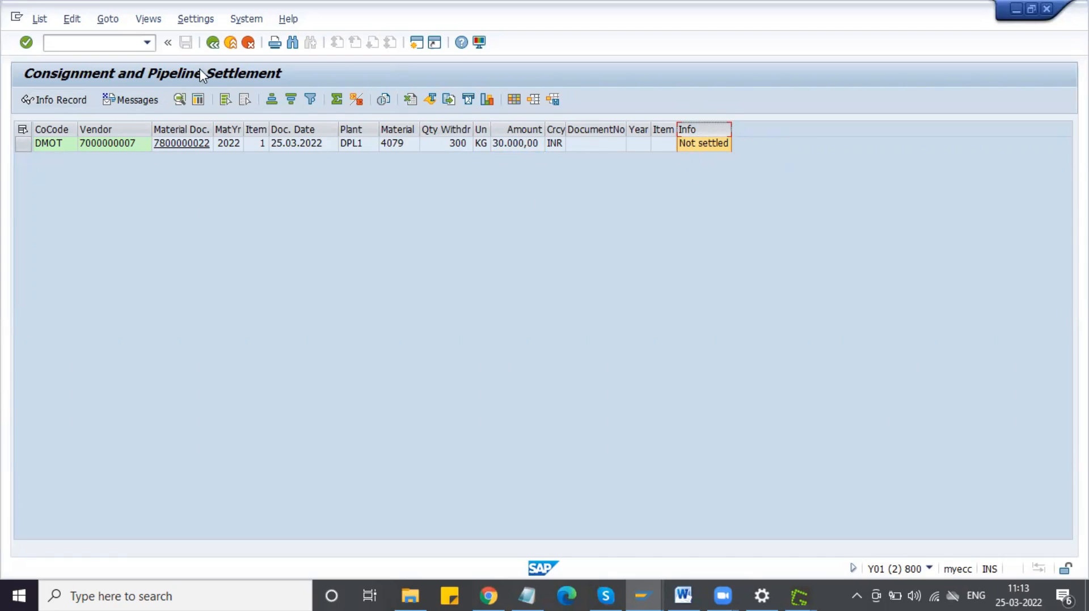
Return to the settlement selection, set processing to Settle, and paste a screenshot of it below the MRKO line in the Word document.
{"action": "left_click", "coordinate": [215, 43]}
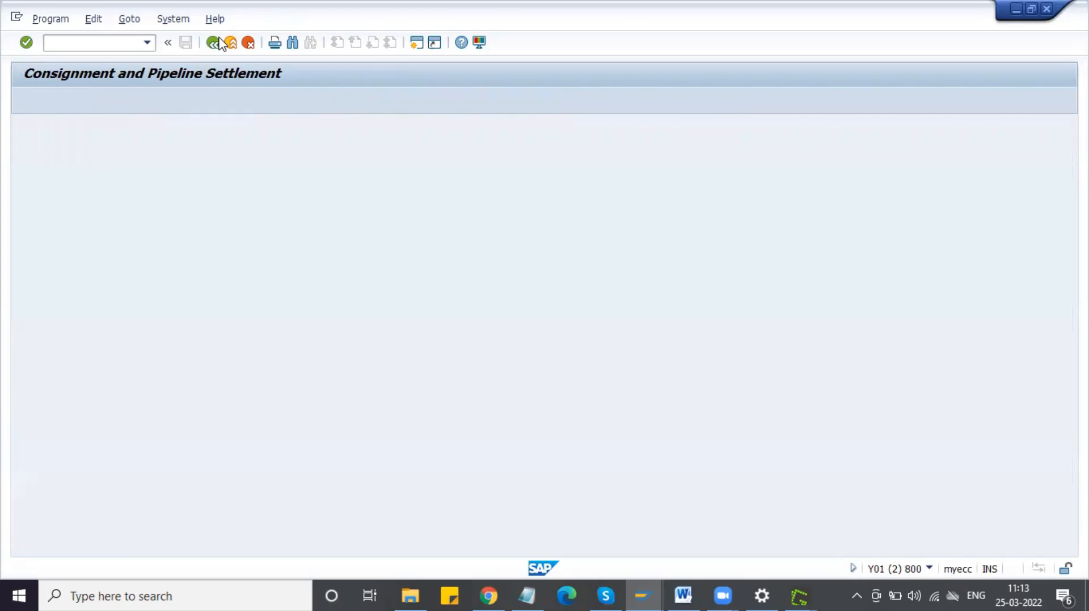
{"action": "left_click", "coordinate": [57, 380]}
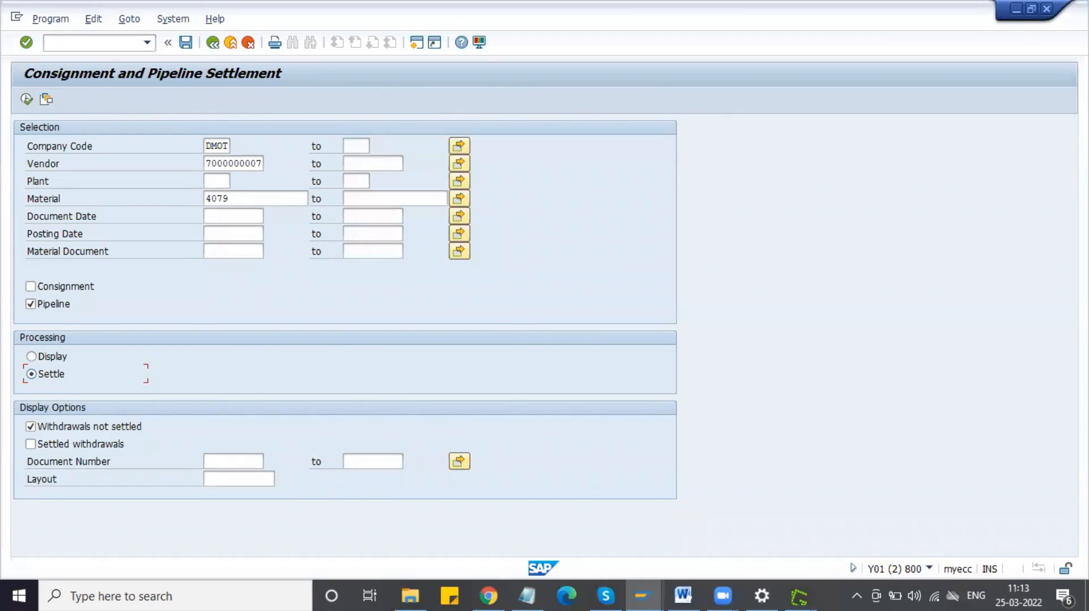
{"action": "key", "text": "Print"}
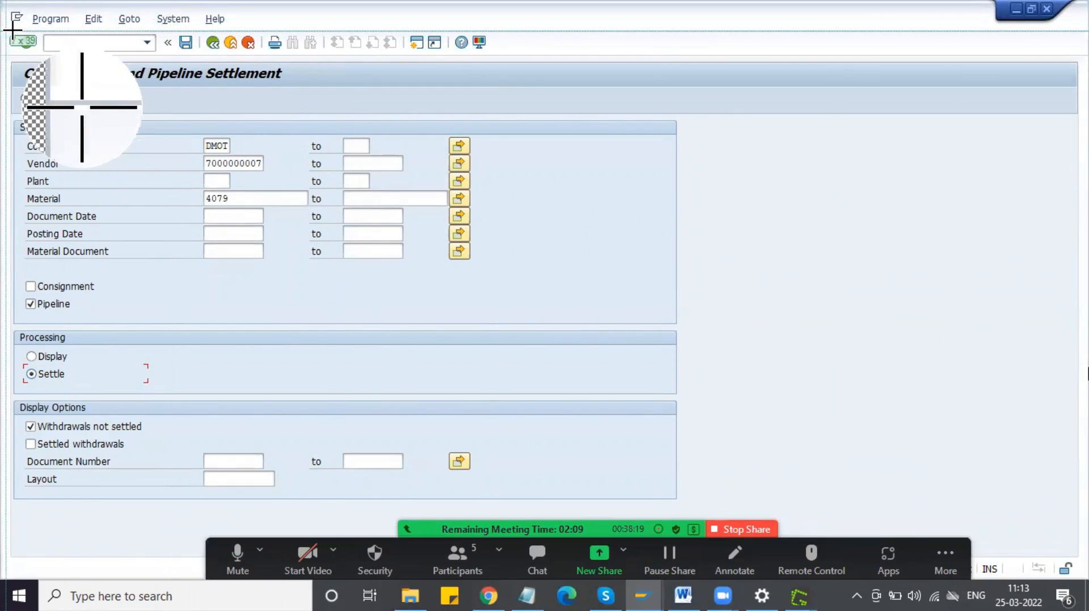
{"action": "left_click_drag", "start_coordinate": [6, 32], "coordinate": [712, 505]}
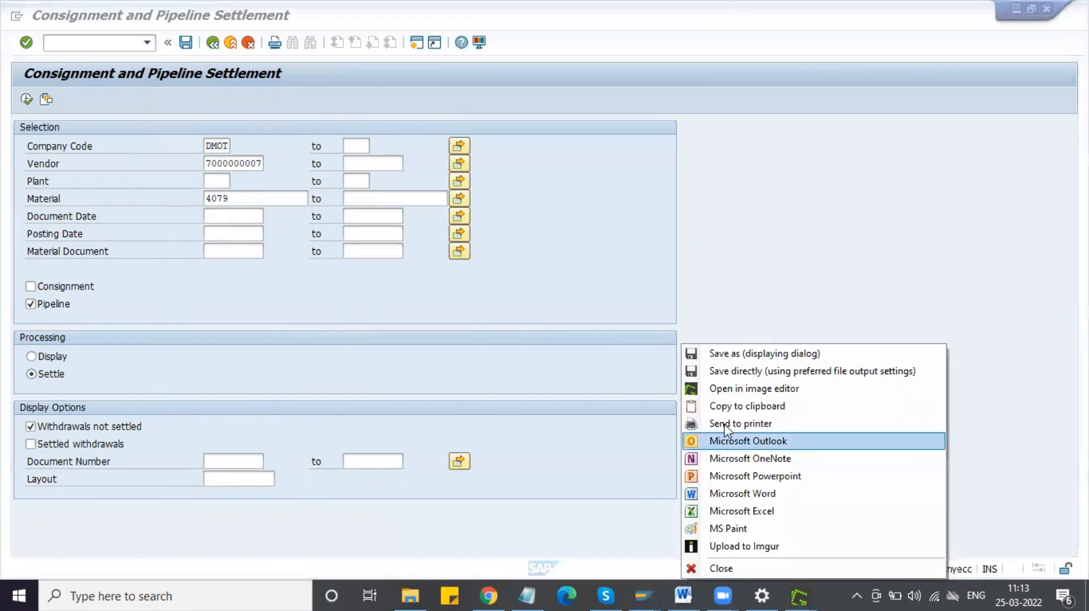
{"action": "left_click", "coordinate": [728, 409]}
{"action": "left_click", "coordinate": [683, 596]}
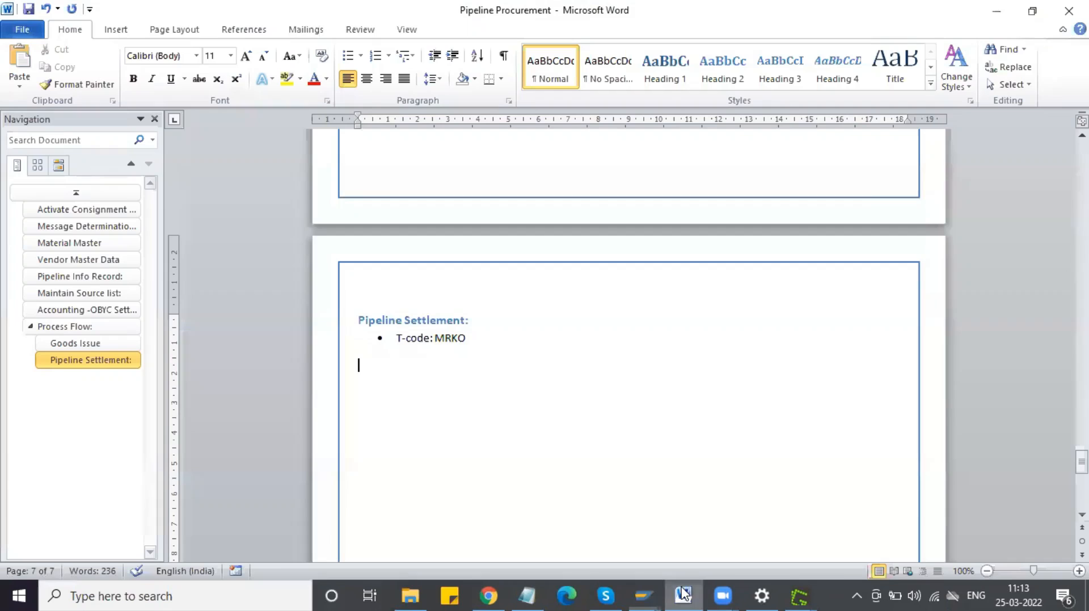
{"action": "left_click", "coordinate": [549, 384]}
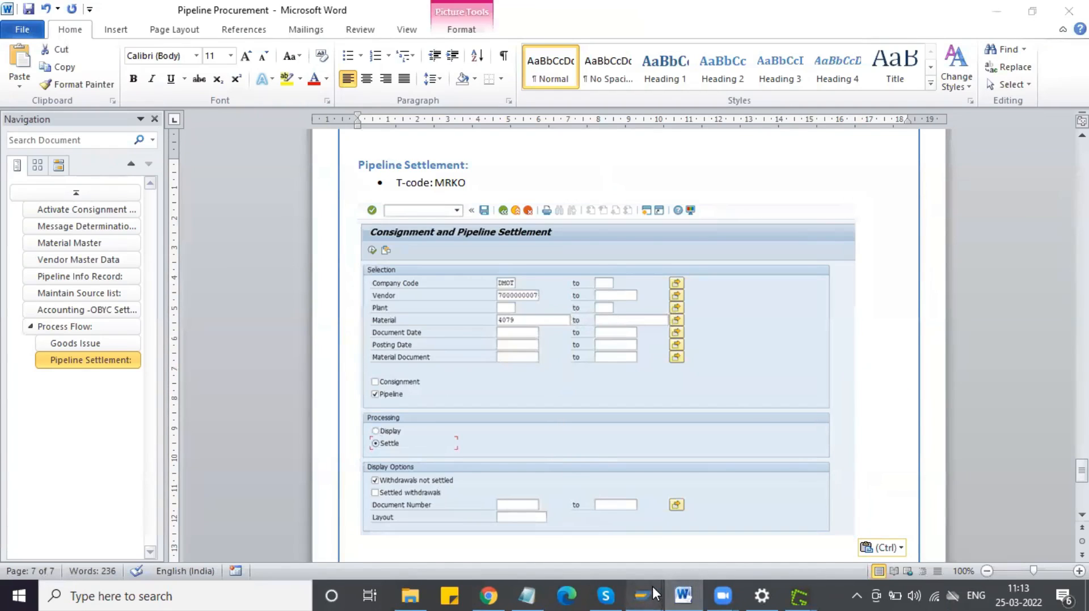
Switch back to the MRKO session in SAP and run the pipeline settlement for material 4079.
{"action": "mouse_move", "coordinate": [652, 587]}
{"action": "left_click", "coordinate": [735, 515]}
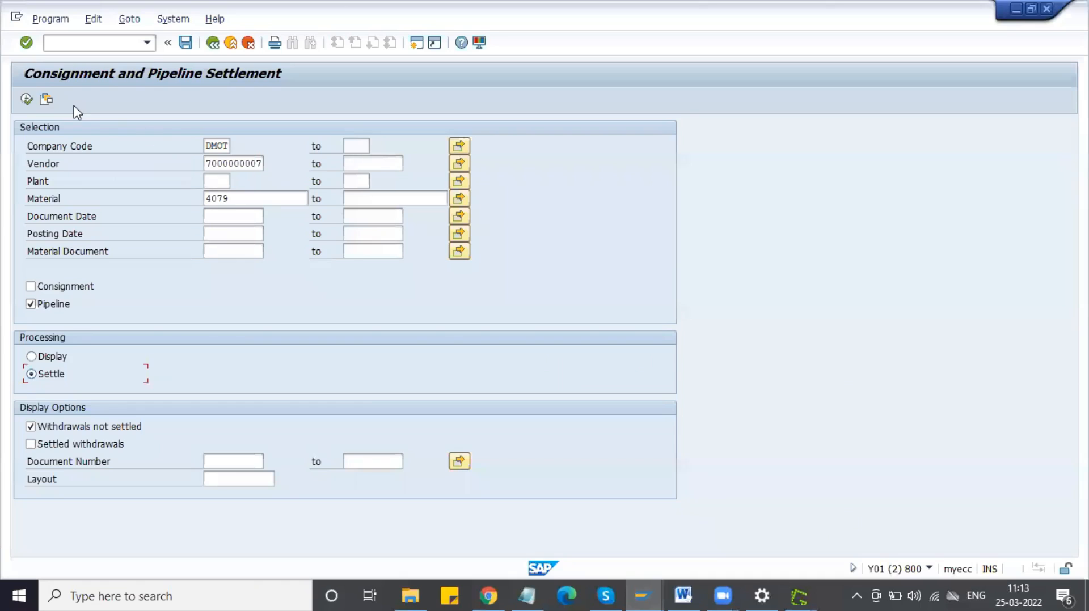
{"action": "left_click", "coordinate": [27, 100]}
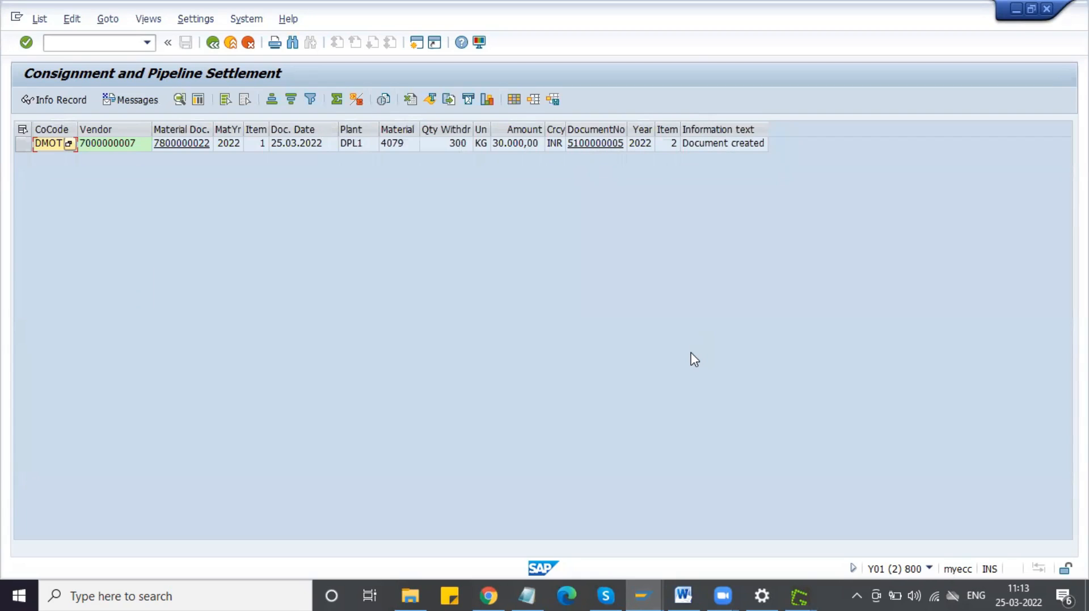
Capture the settlement result list and paste it below the selection screenshot in the Word document's Pipeline Settlement section.
{"action": "key", "text": "Print"}
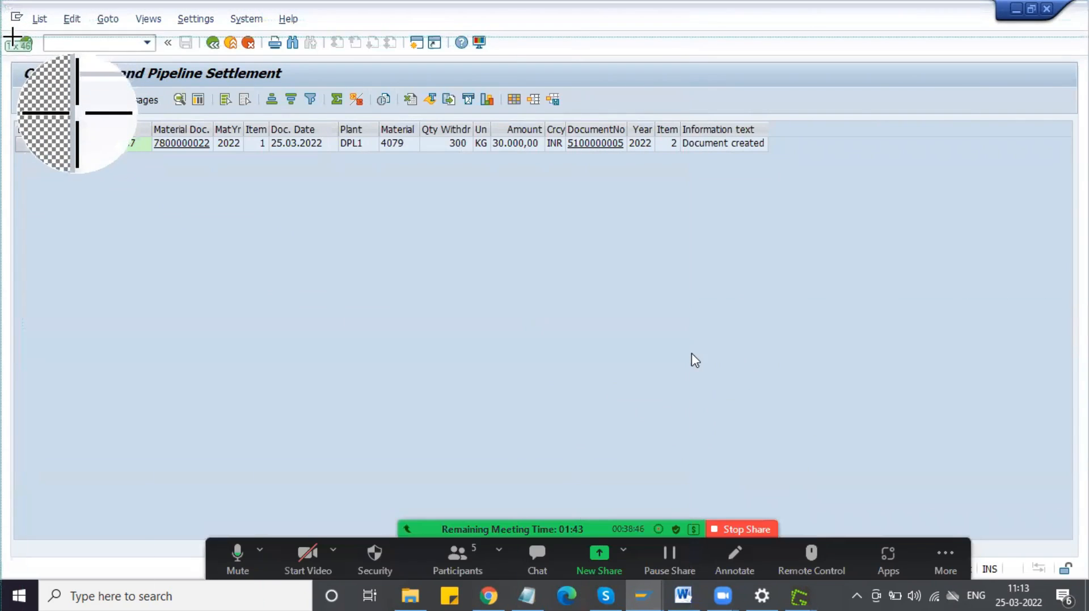
{"action": "left_click_drag", "start_coordinate": [4, 21], "coordinate": [784, 170]}
{"action": "left_click", "coordinate": [824, 233]}
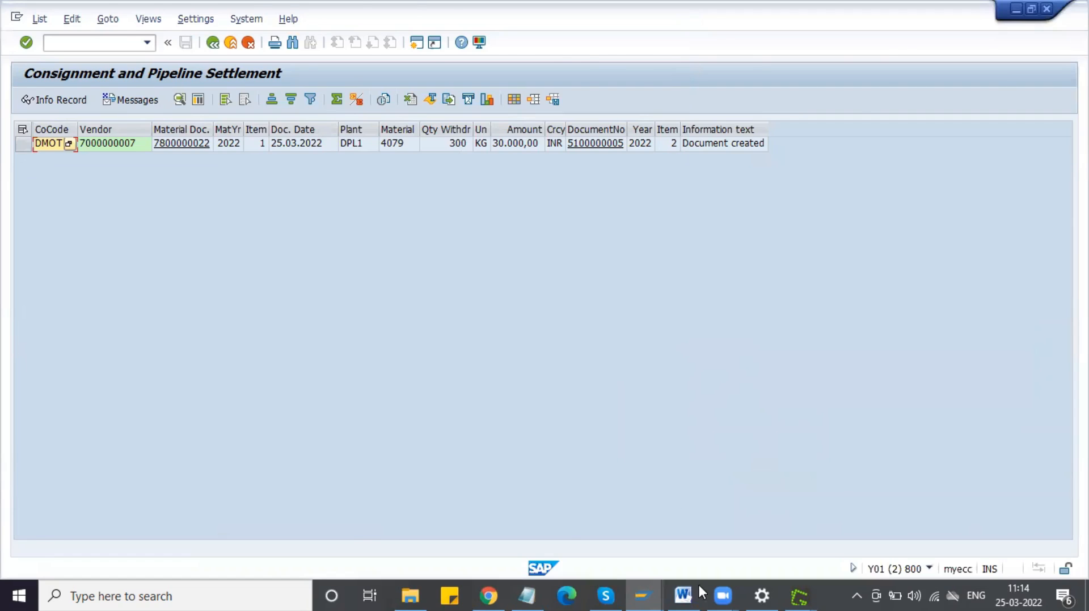
{"action": "left_click", "coordinate": [685, 594]}
{"action": "scroll", "coordinate": [688, 455], "scroll_direction": "down", "scroll_amount": 8}
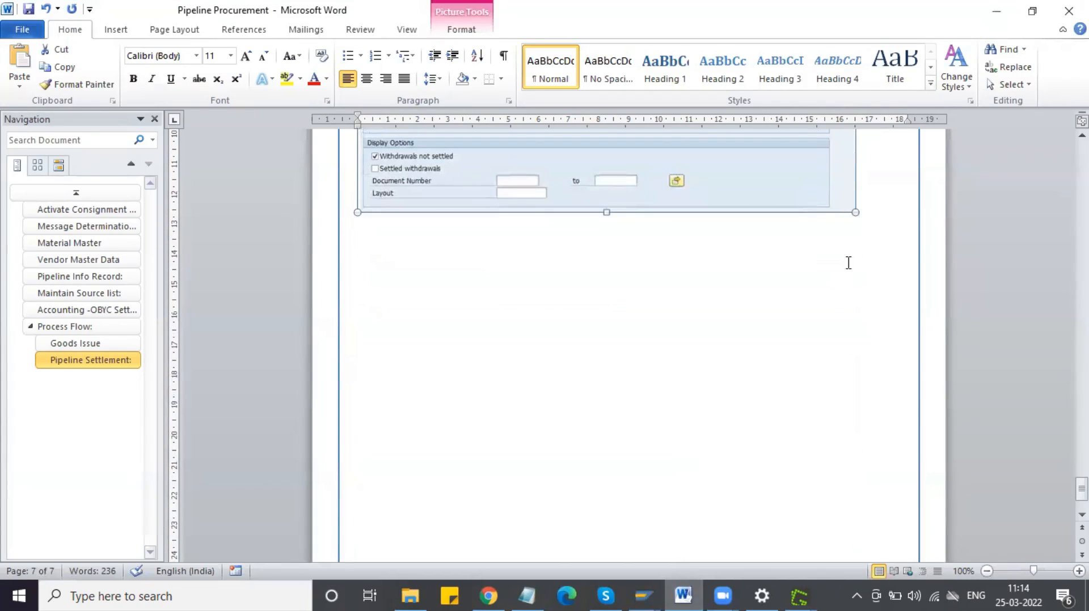
{"action": "left_click", "coordinate": [876, 199]}
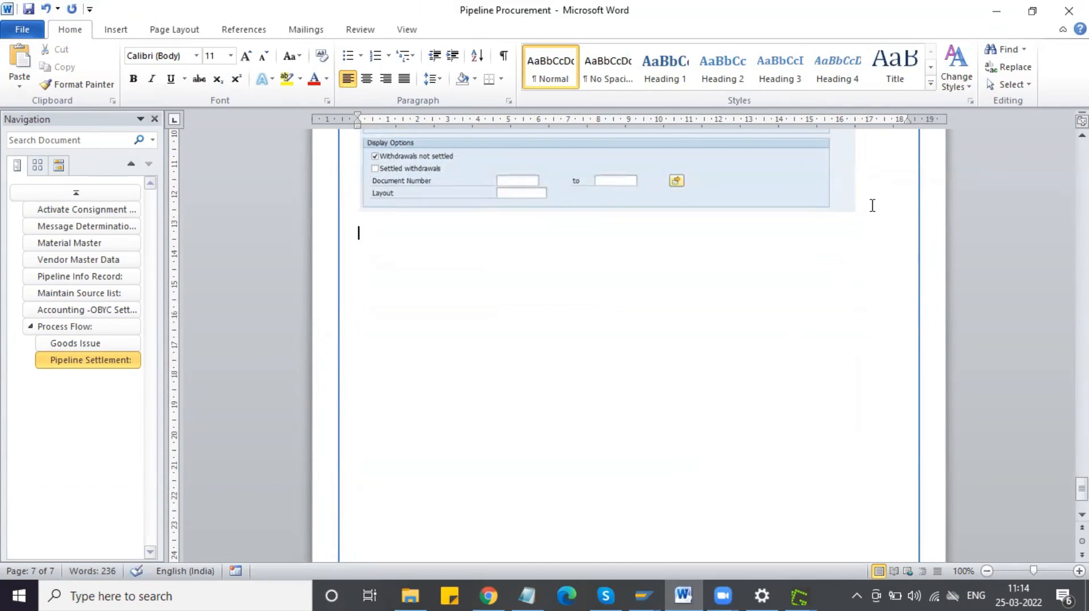
{"action": "key", "text": "ctrl+v"}
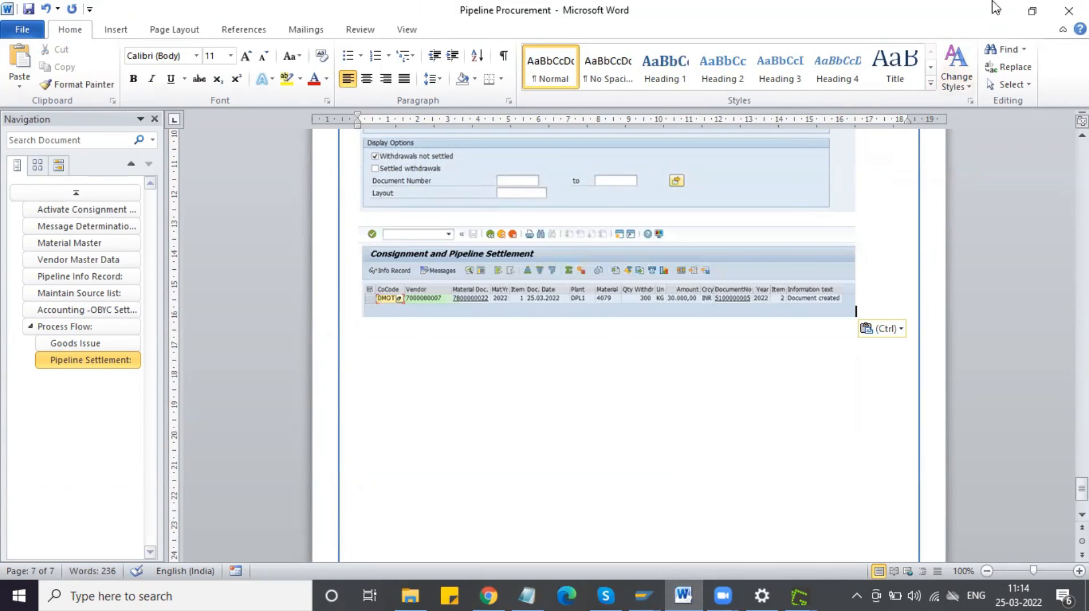
Switch back to SAP, open the accounting document created by the settlement, and examine its accounts payable and input tax items.
{"action": "left_click", "coordinate": [1007, 9]}
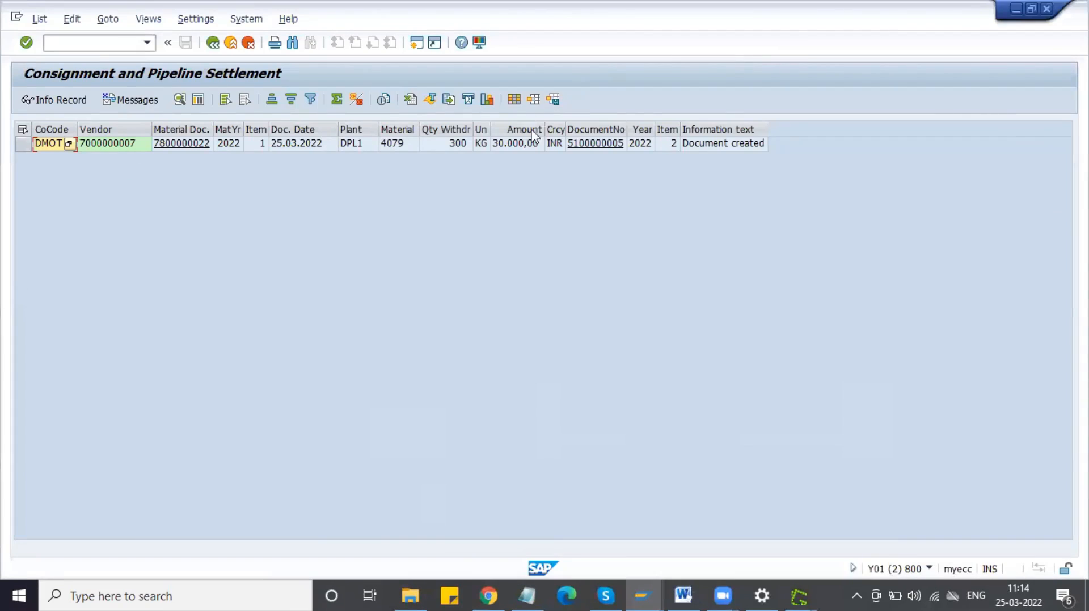
{"action": "left_click", "coordinate": [588, 146]}
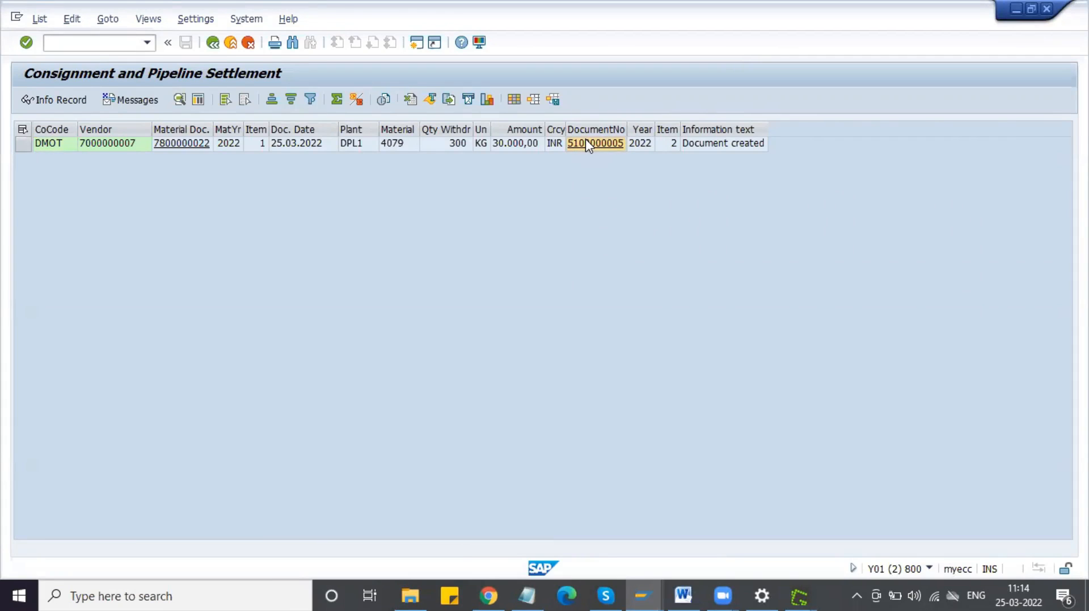
{"action": "double_click", "coordinate": [586, 145]}
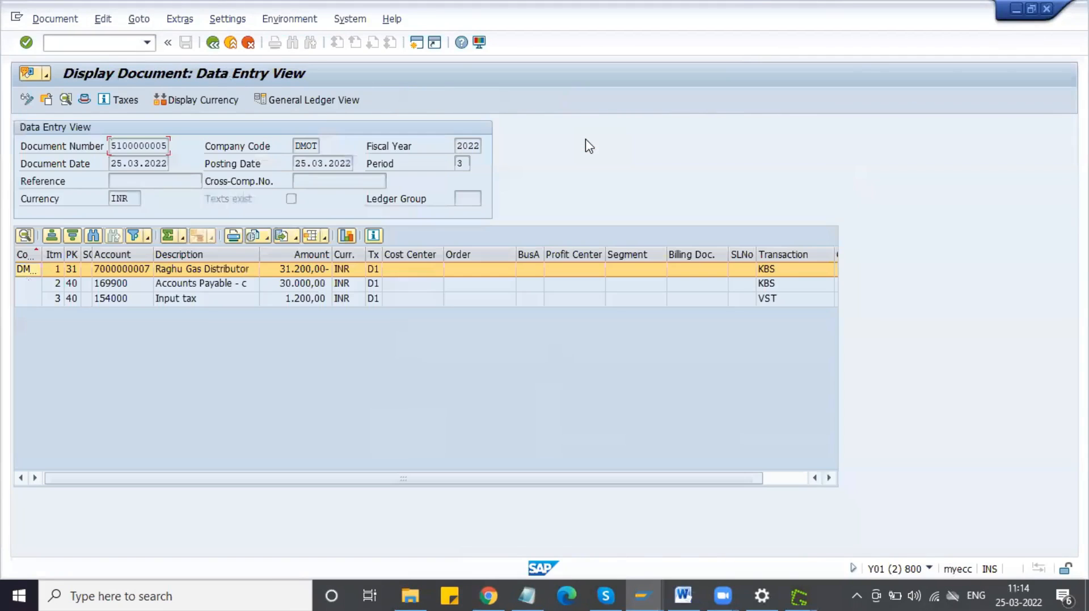
{"action": "left_click", "coordinate": [275, 287]}
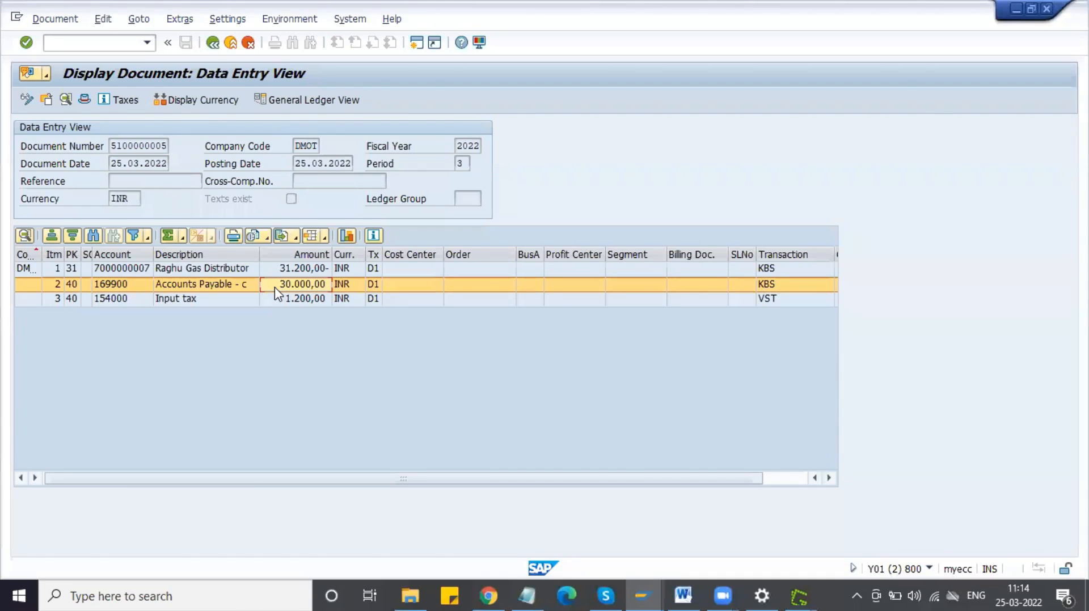
{"action": "left_click", "coordinate": [283, 301]}
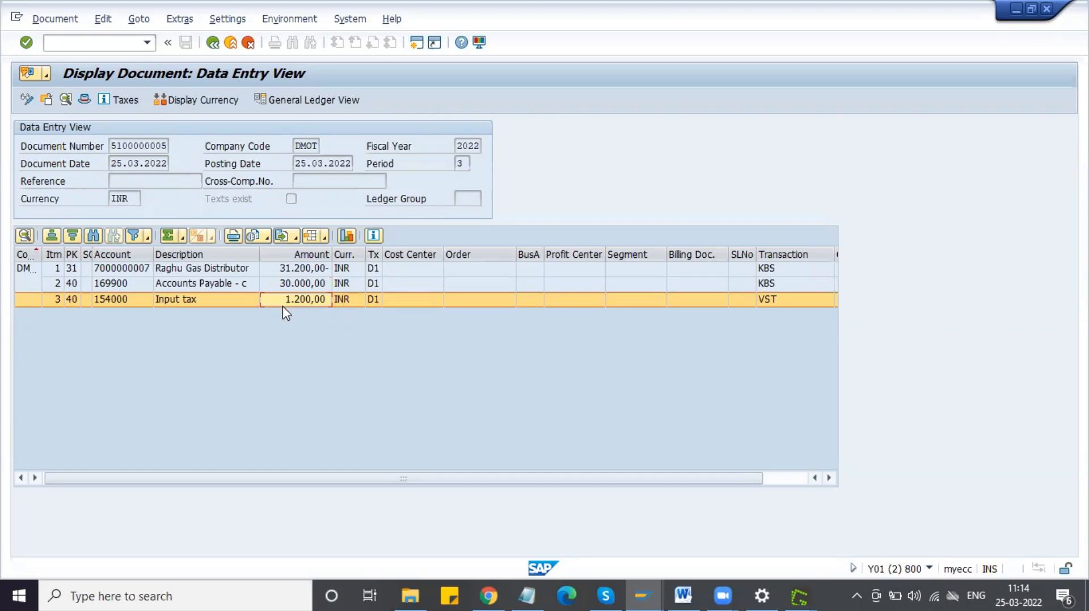
{"action": "left_click", "coordinate": [285, 284]}
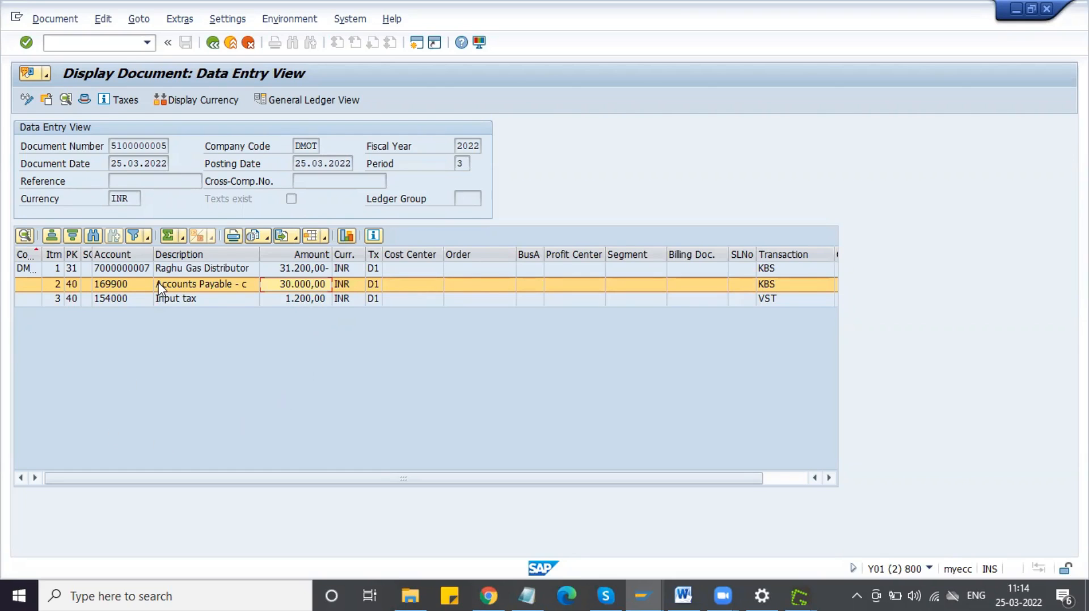
{"action": "left_click", "coordinate": [164, 300]}
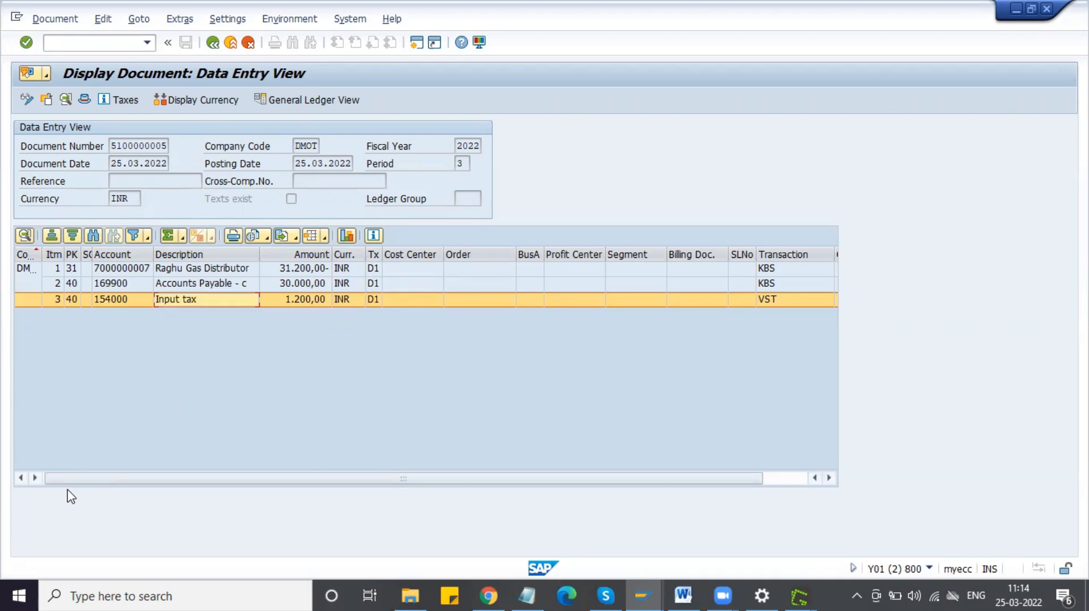
Capture the accounting document's data entry view and paste it below the settlement result screenshot in the Word document.
{"action": "left_click", "coordinate": [145, 147]}
{"action": "key", "text": "Print"}
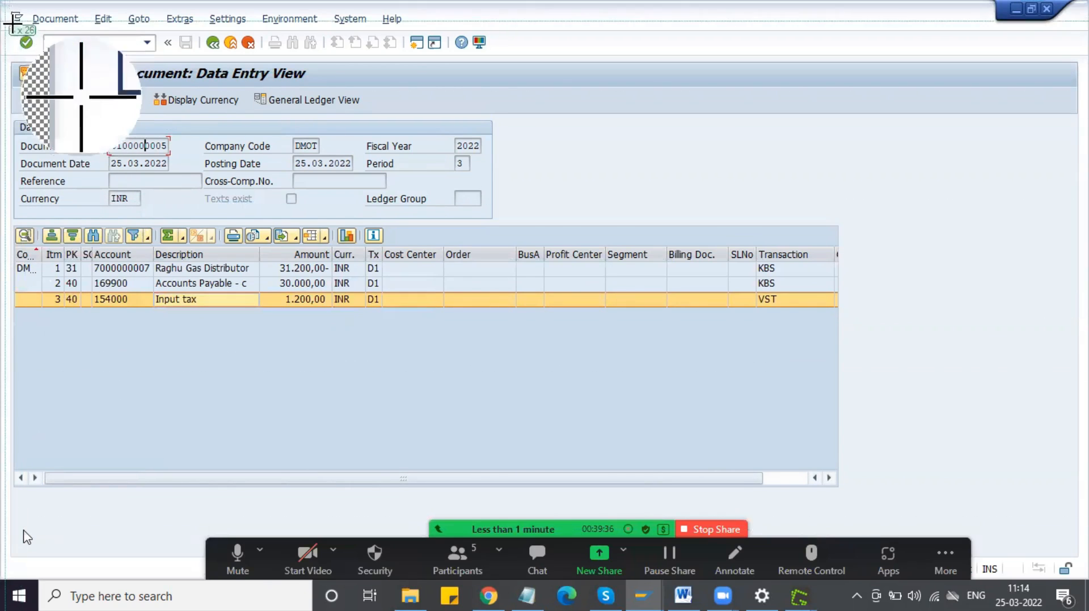
{"action": "left_click_drag", "start_coordinate": [4, 23], "coordinate": [870, 321]}
{"action": "left_click", "coordinate": [879, 376]}
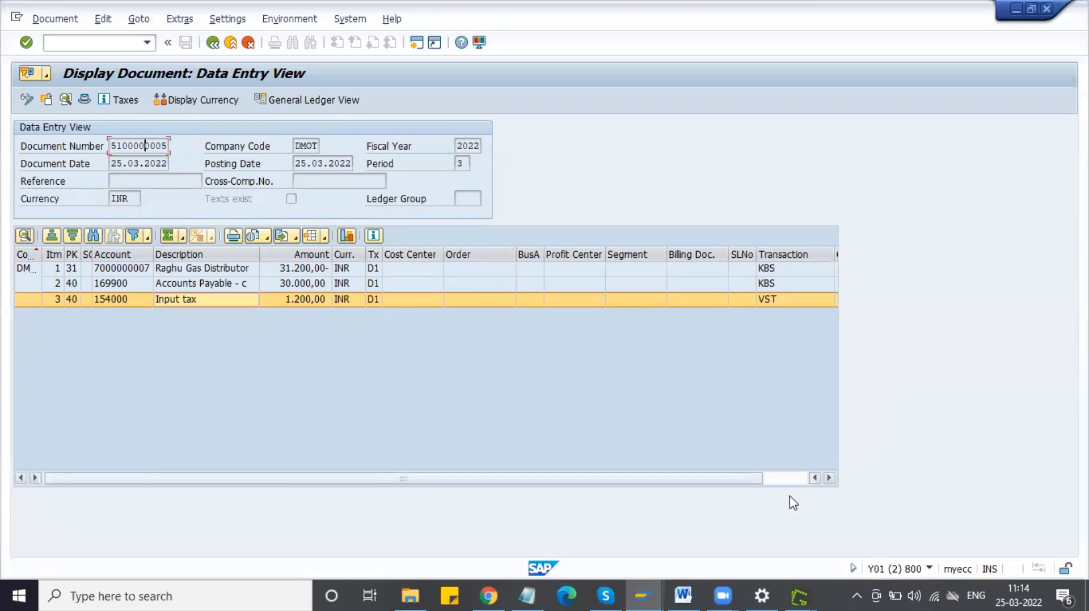
{"action": "left_click", "coordinate": [684, 595]}
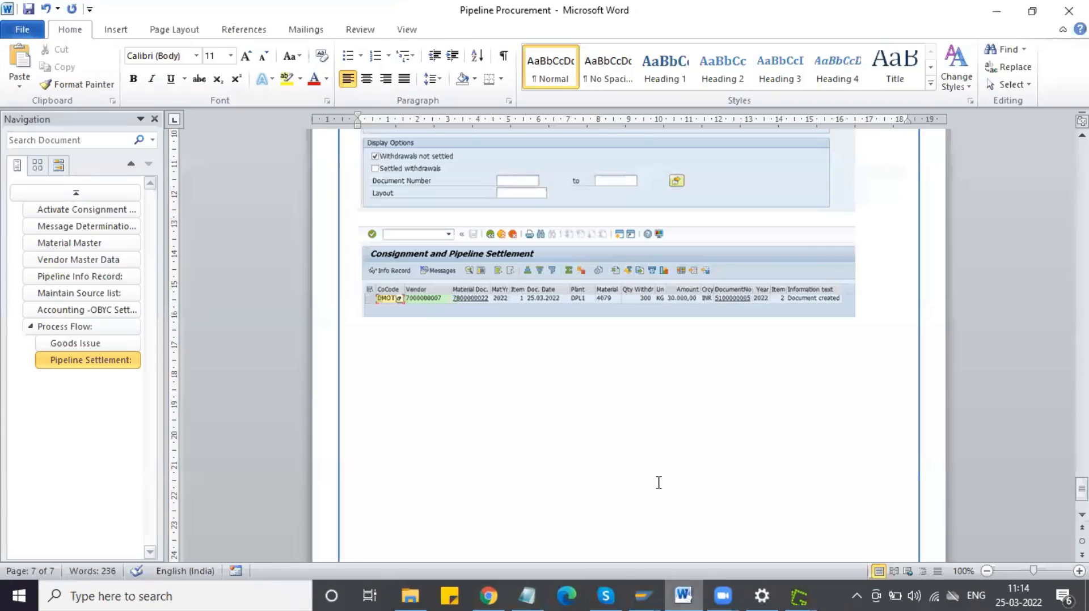
{"action": "key", "text": "ctrl+v"}
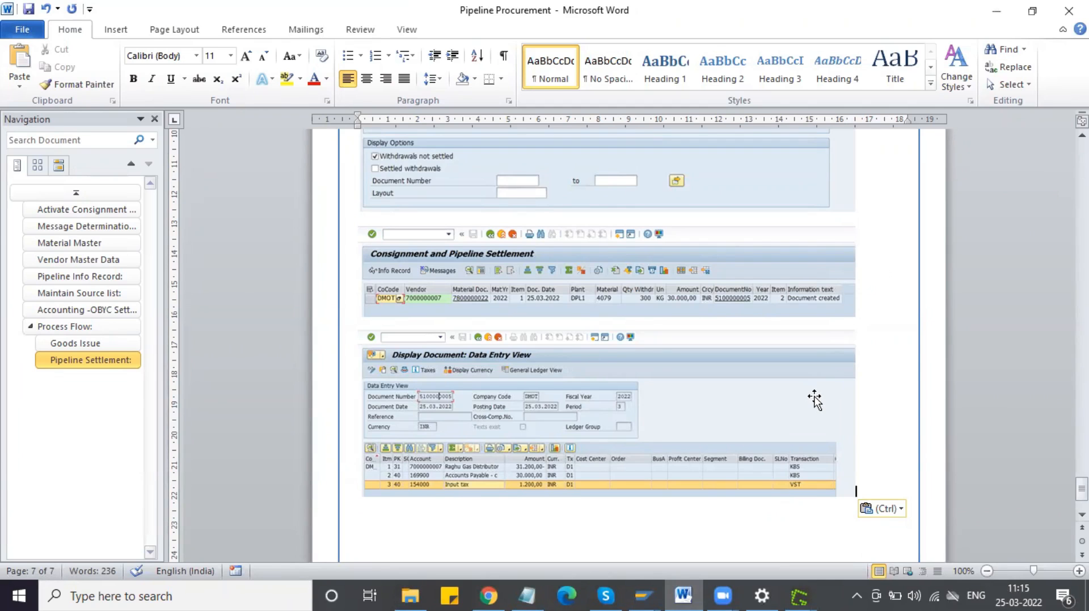
{"action": "scroll", "coordinate": [814, 400], "scroll_direction": "down", "scroll_amount": 3}
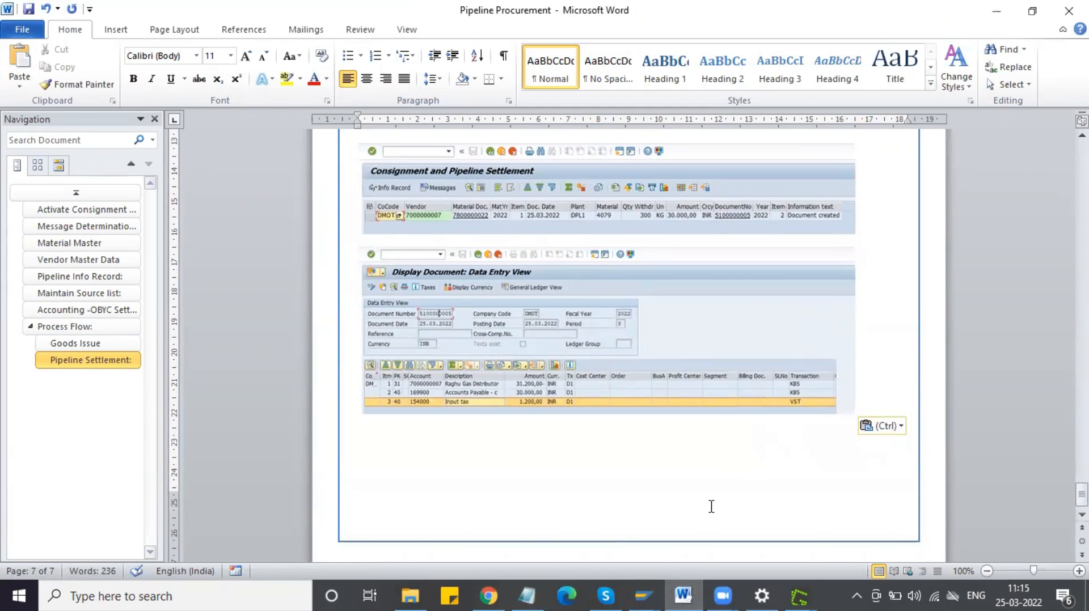